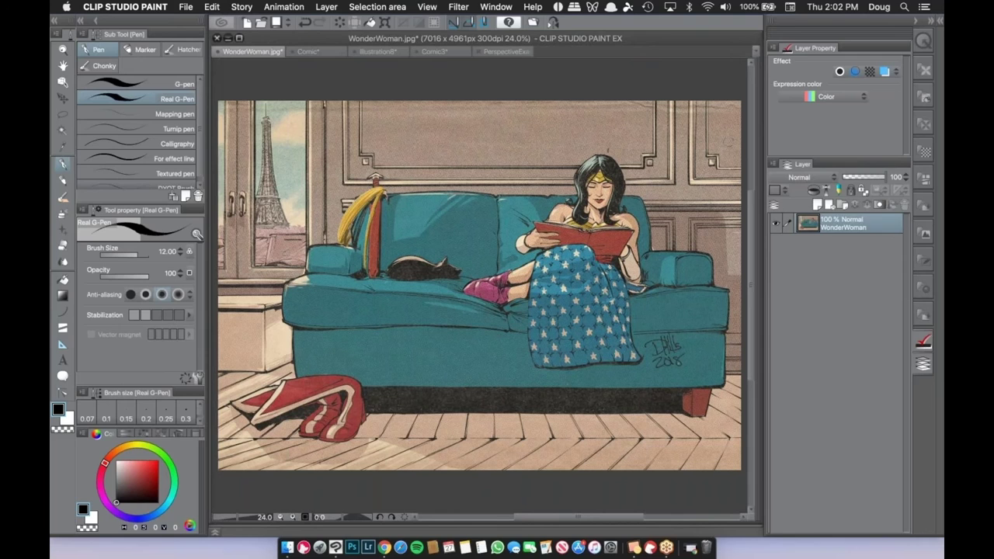
key(Tab)
key(Tab)
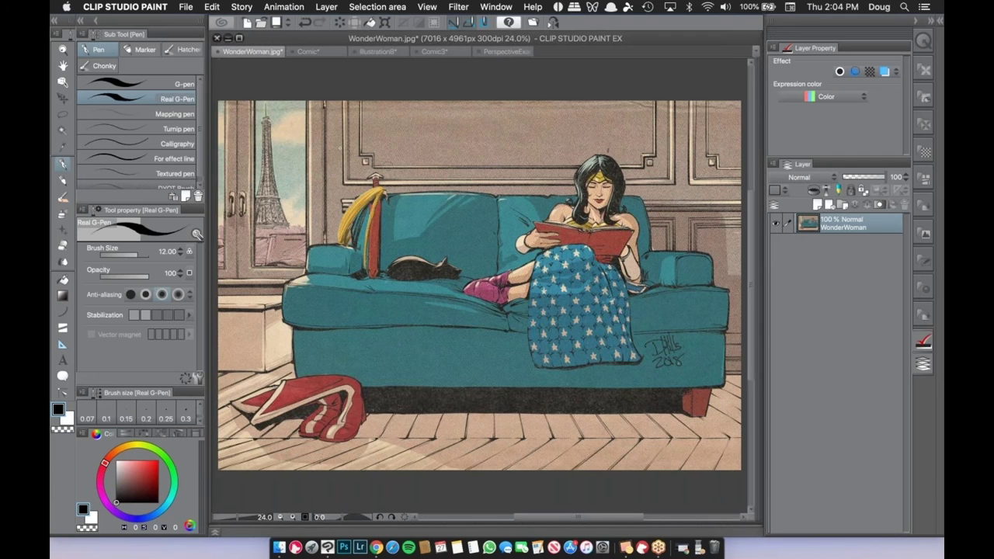
Switch to the Comic document and draw a straight linear ruler, sloping slightly downward, across the upper part of the page.
click(311, 52)
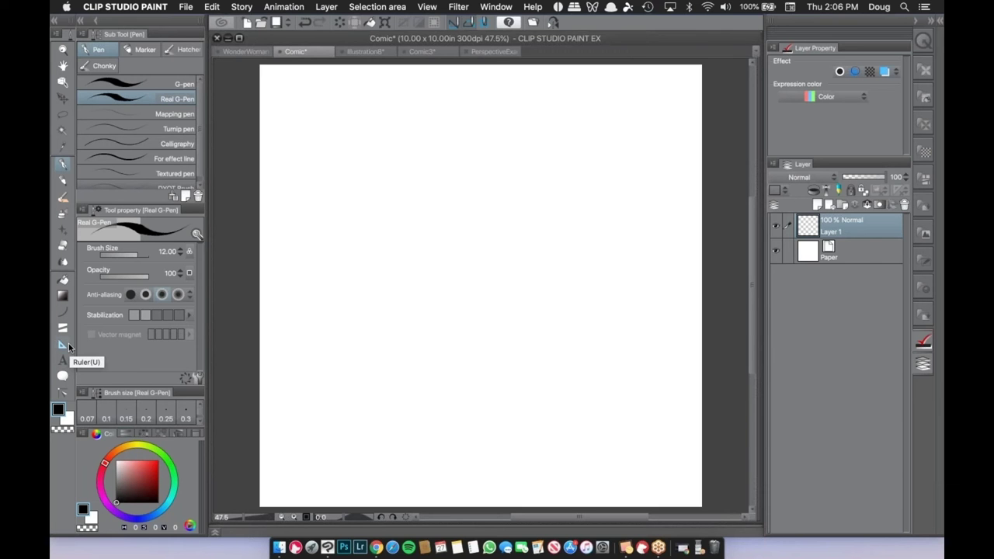
key(u)
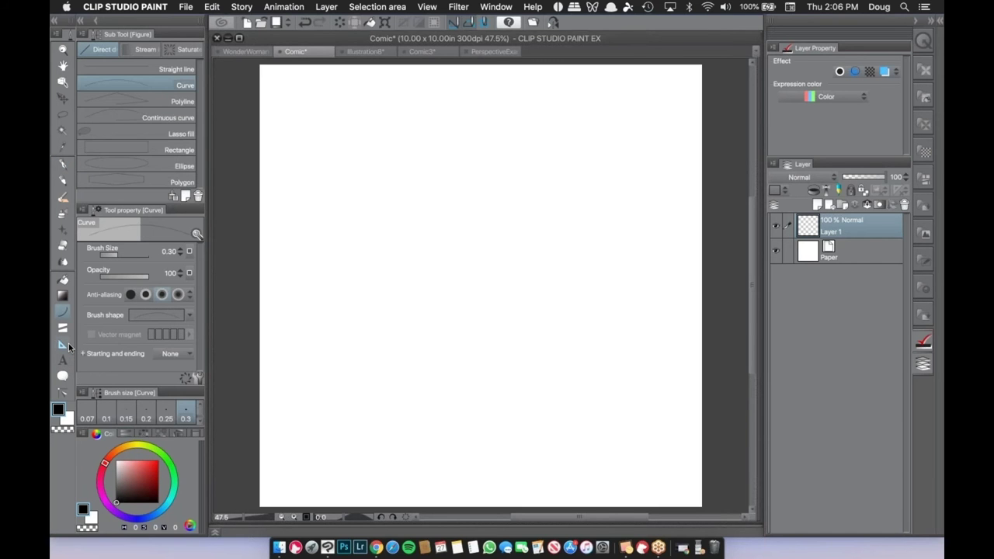
key(u)
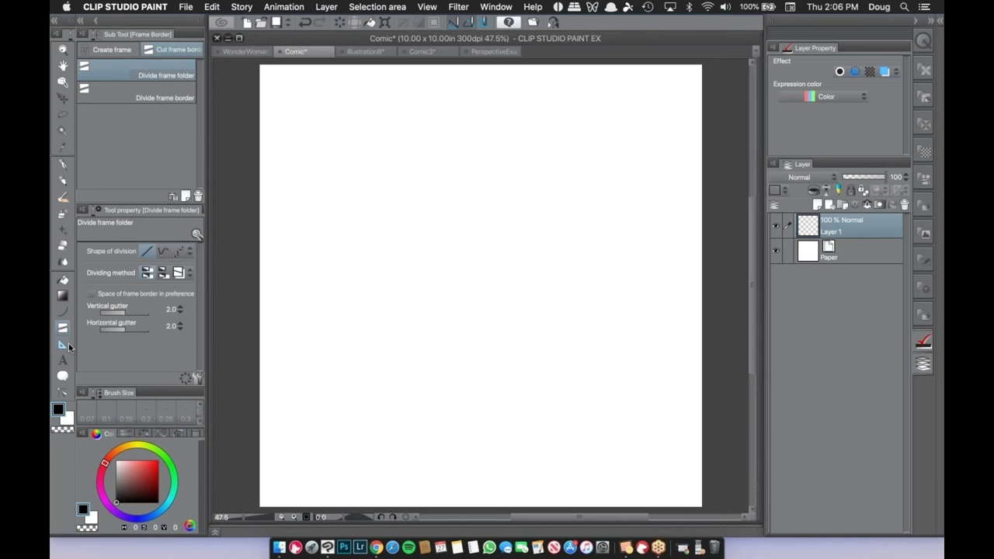
key(u)
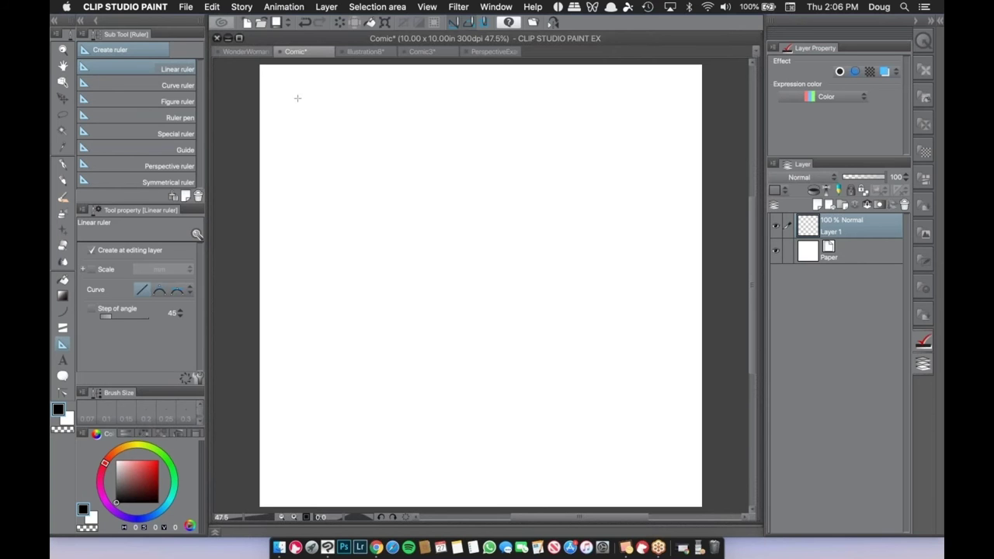
drag(297, 98, 505, 114)
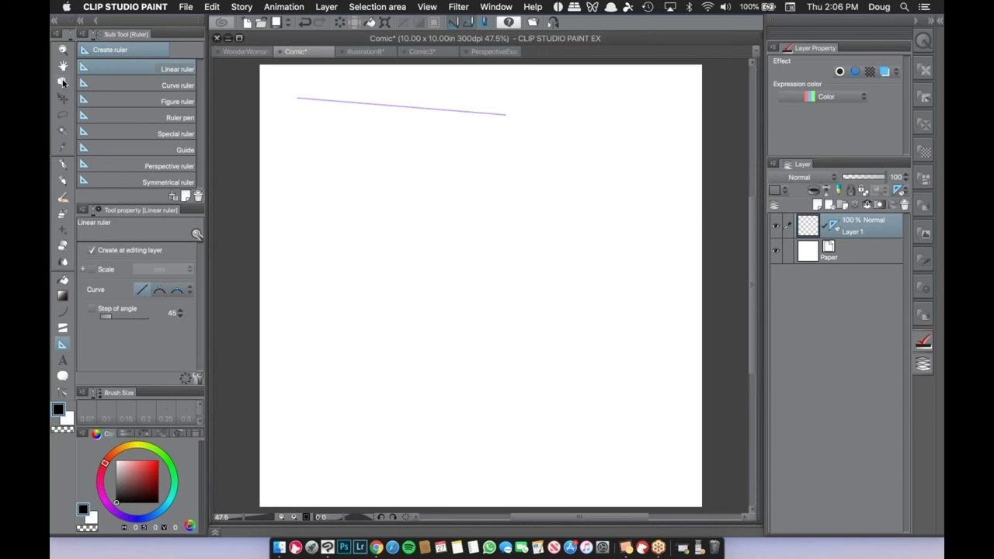
Select the ruler with the Object tool, stretch it slightly downward and rotate it counterclockwise until it is nearly horizontal.
click(63, 81)
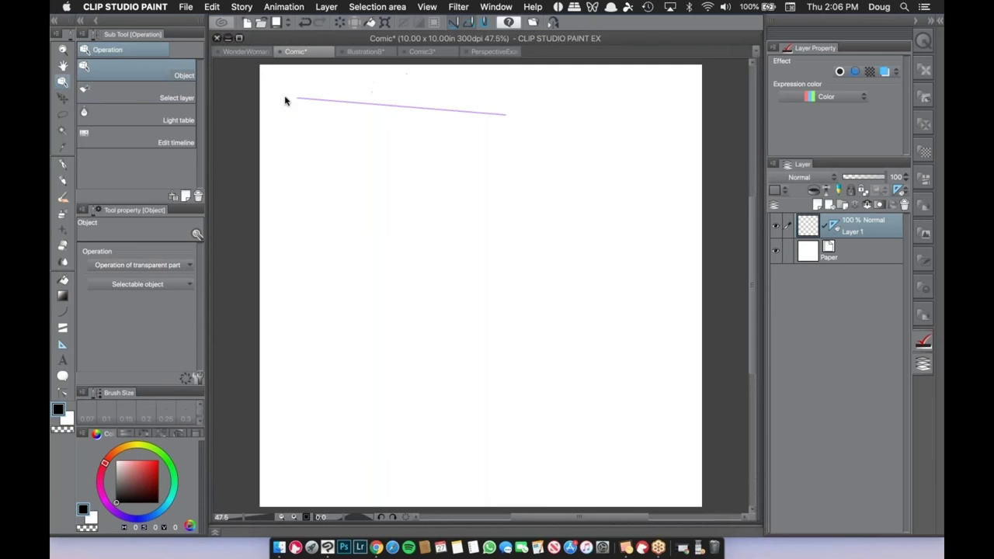
click(312, 118)
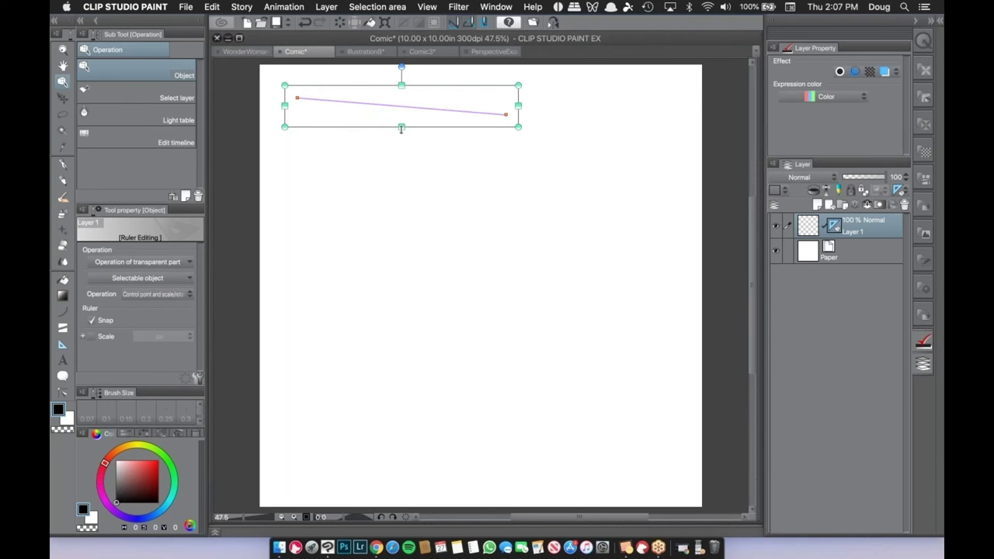
mouse_move(401, 129)
mouse_down()
mouse_move(402, 208)
mouse_move(402, 138)
mouse_up()
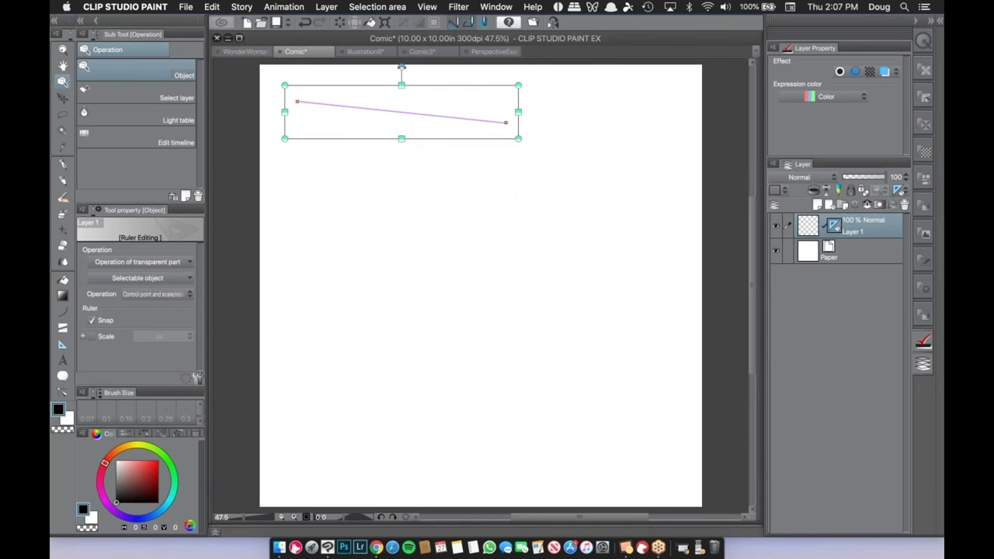
mouse_move(402, 67)
mouse_down()
mouse_move(431, 83)
mouse_move(397, 82)
mouse_up()
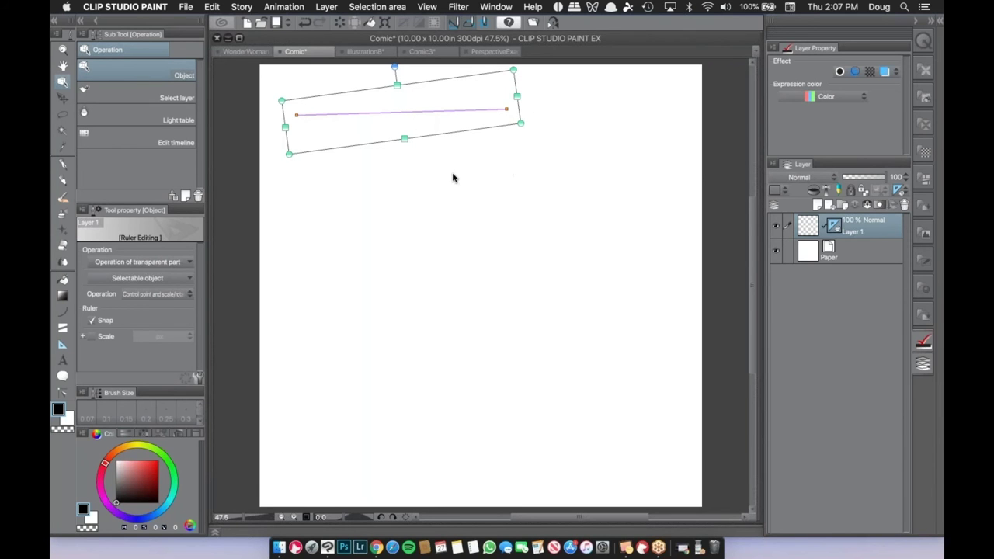
Reposition the ruler's endpoints so it runs diagonally from the page's upper-left area to its lower-right area.
drag(297, 115, 298, 144)
drag(308, 178, 301, 128)
drag(506, 109, 509, 215)
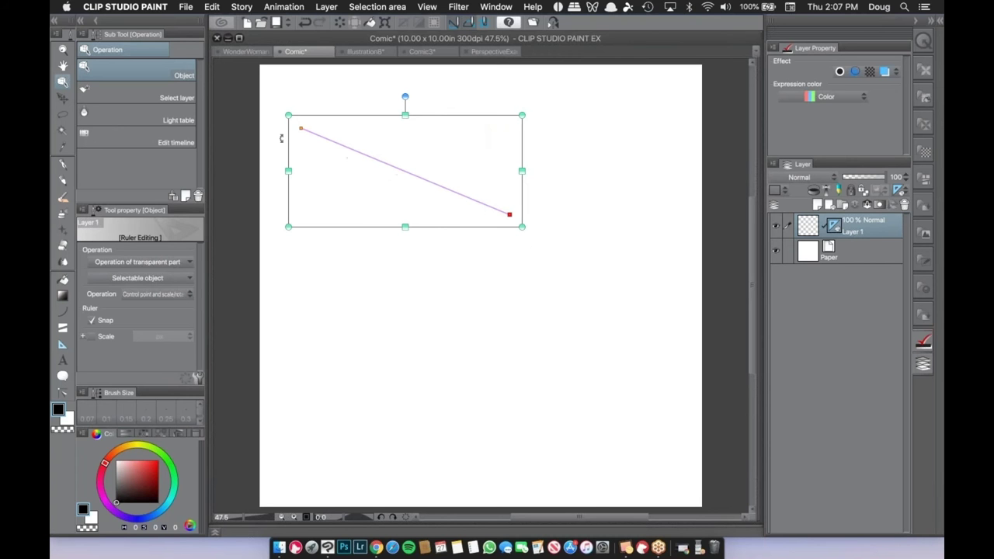
drag(510, 216, 506, 226)
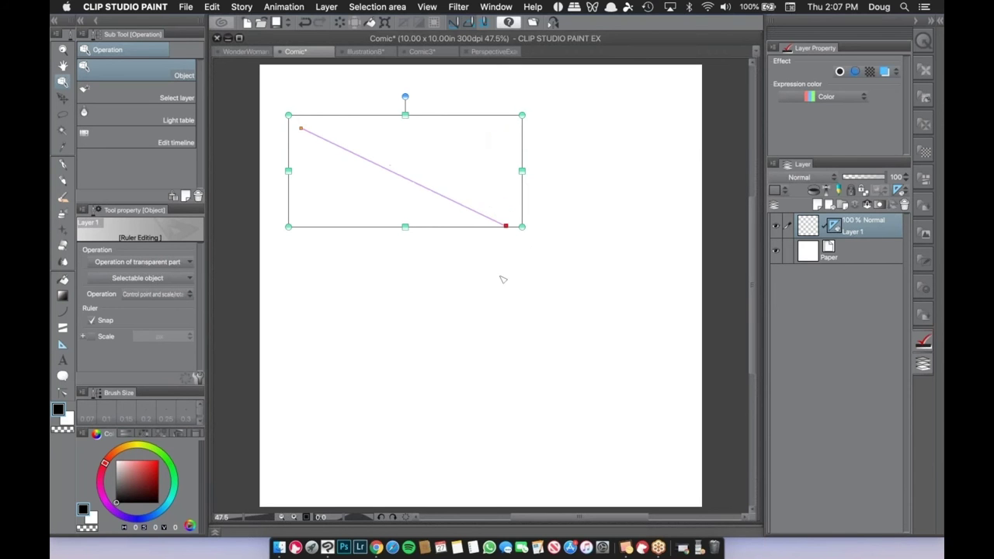
drag(503, 280, 656, 446)
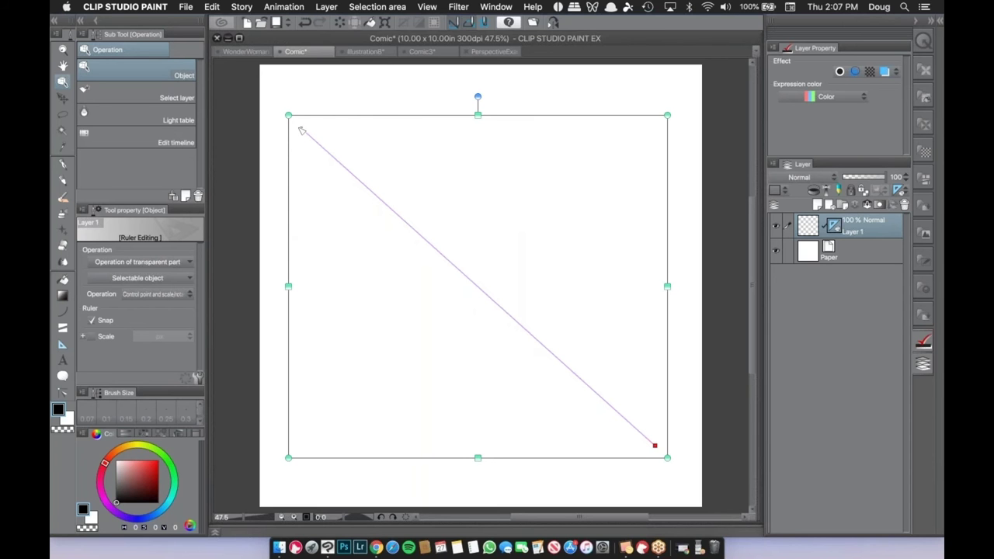
click(301, 128)
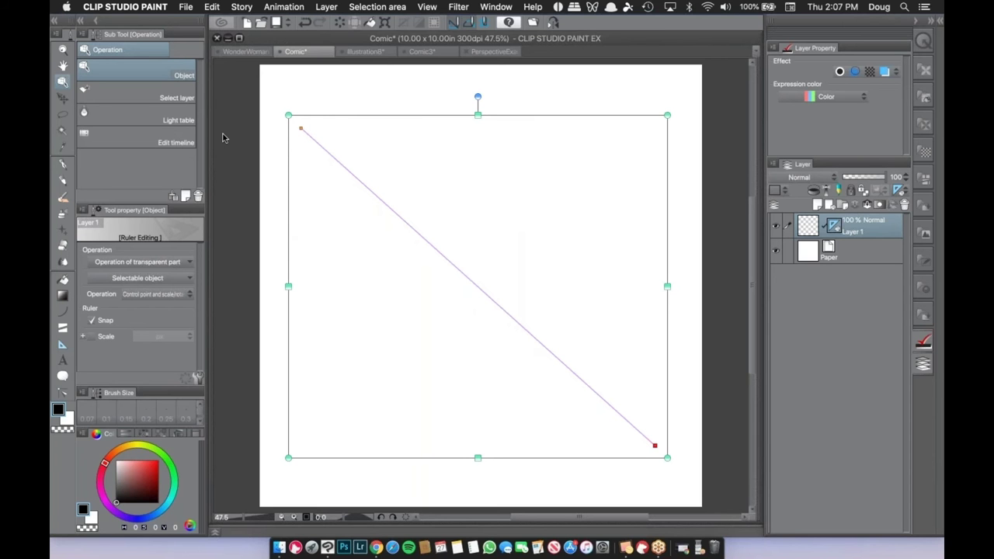
Ink tapered black strokes along the diagonal ruler with the Real G-Pen at brush size 12.
click(63, 164)
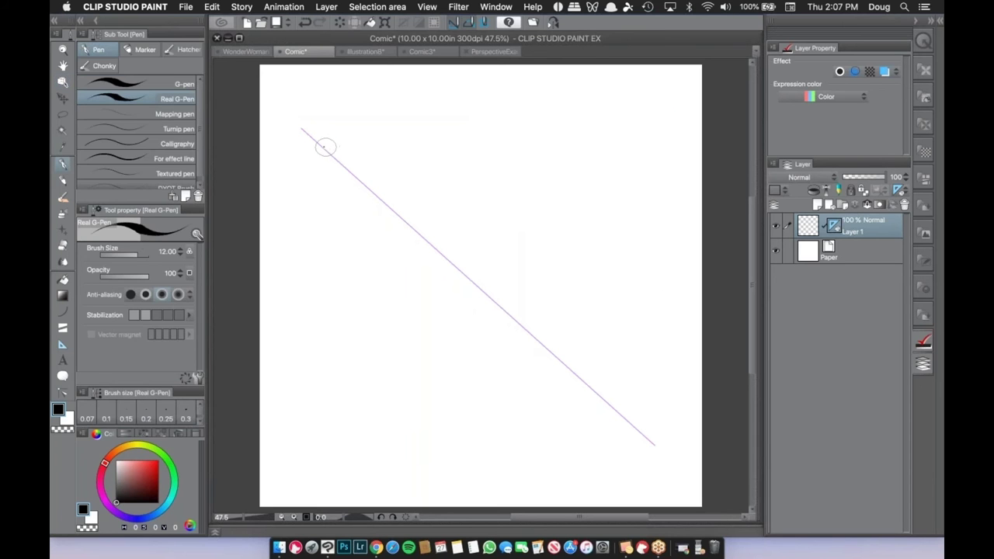
drag(342, 164, 672, 476)
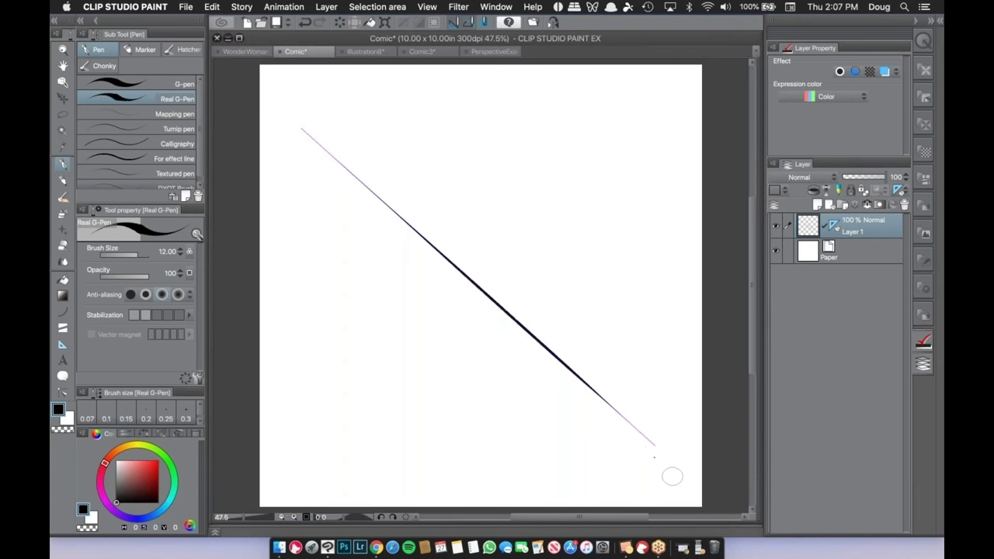
drag(332, 157, 505, 314)
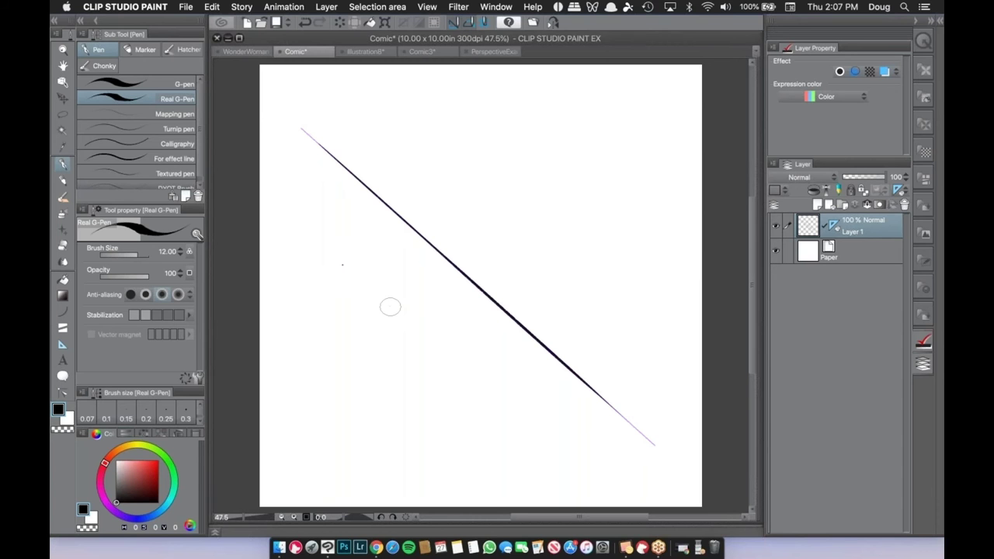
Try a diagonal line with the Straight line figure tool beneath the inked stroke, and undo it.
click(62, 311)
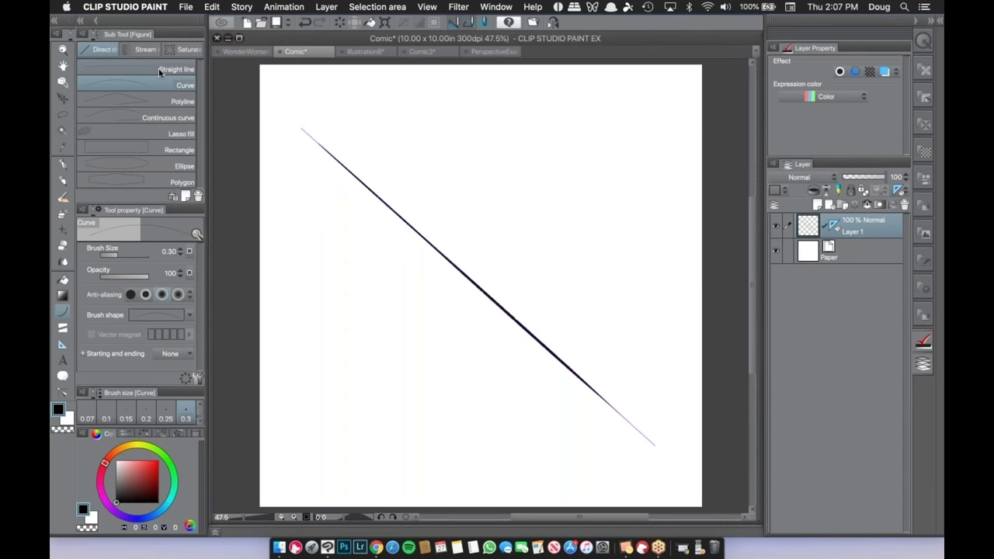
click(159, 71)
drag(288, 195, 476, 459)
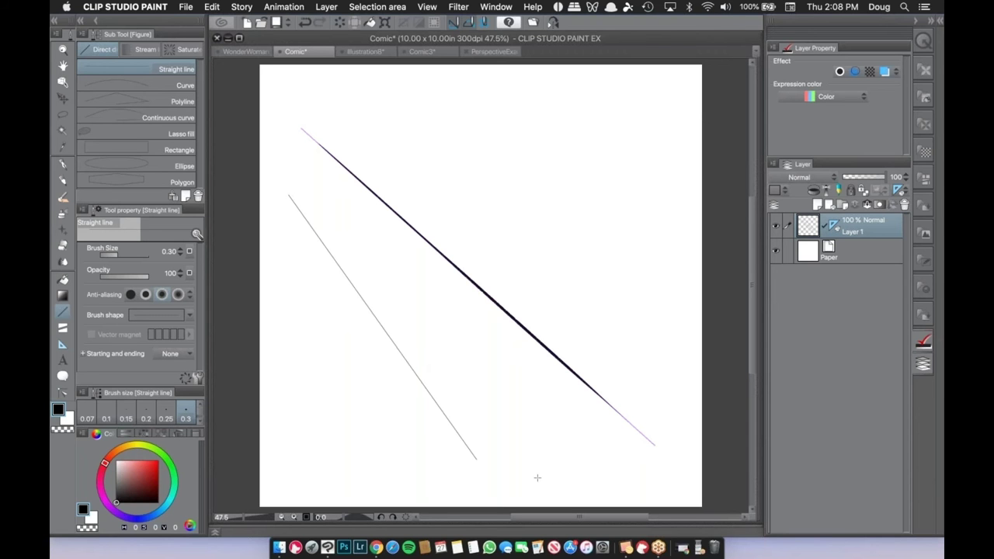
key(super+z)
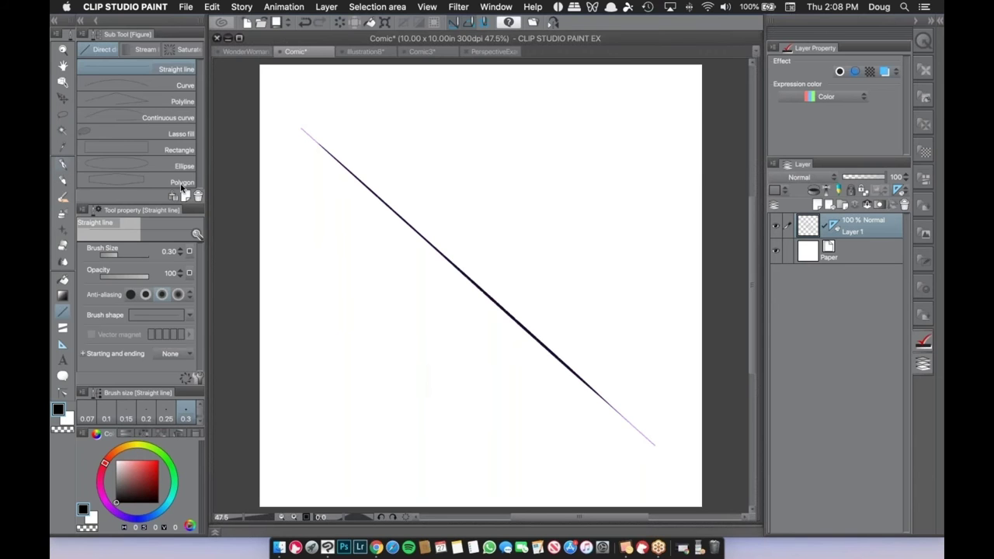
Pivot the ruler's lower-right end to successive angles and ink along it with the Real G-Pen, fanning lines from its upper-left end.
click(63, 163)
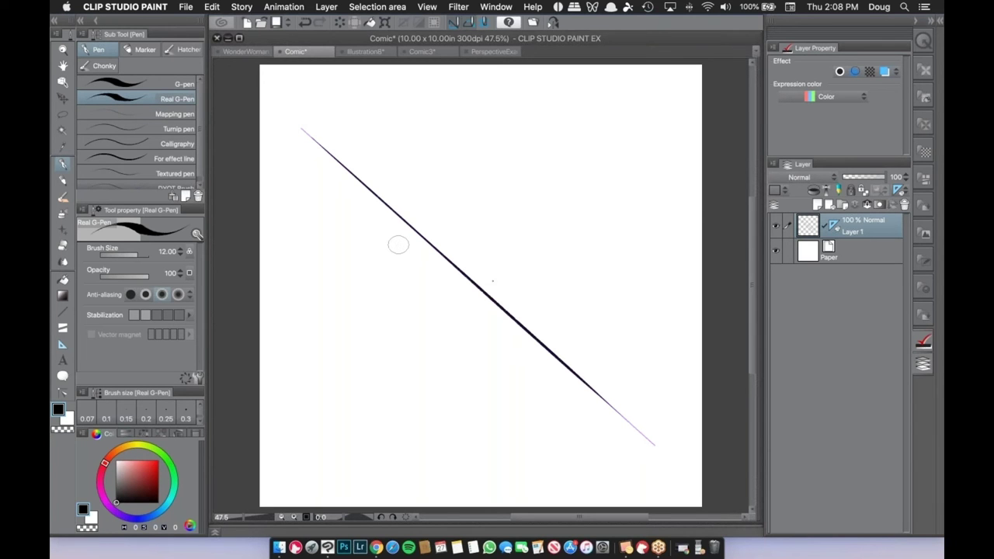
ctrl+click(654, 444)
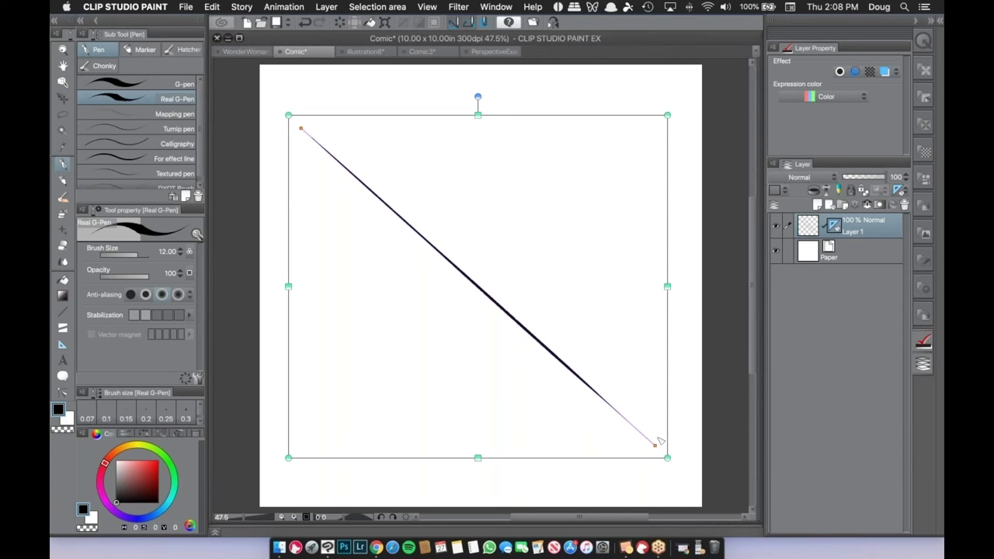
drag(656, 443, 694, 285)
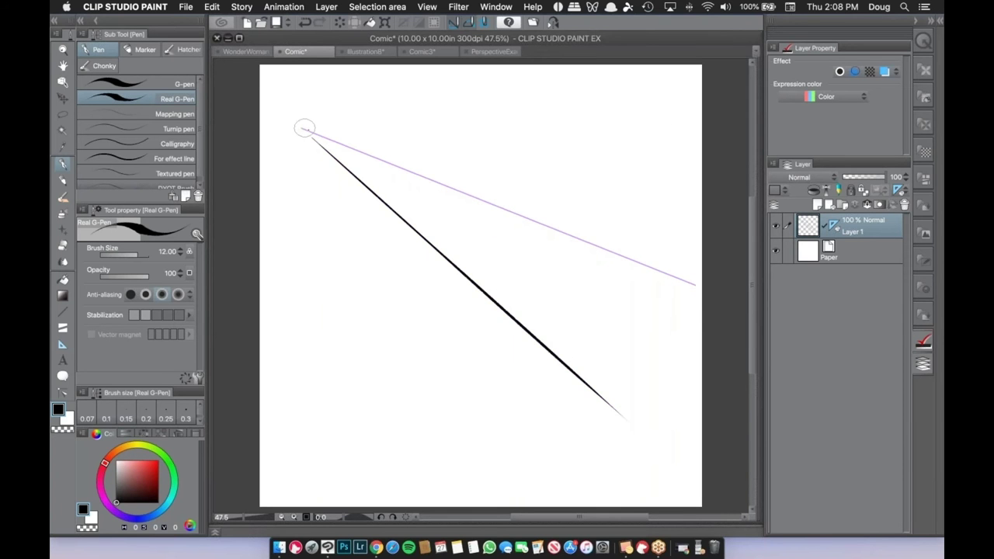
mouse_move(304, 128)
mouse_down()
mouse_move(699, 274)
mouse_move(673, 322)
mouse_up()
ctrl+click(674, 278)
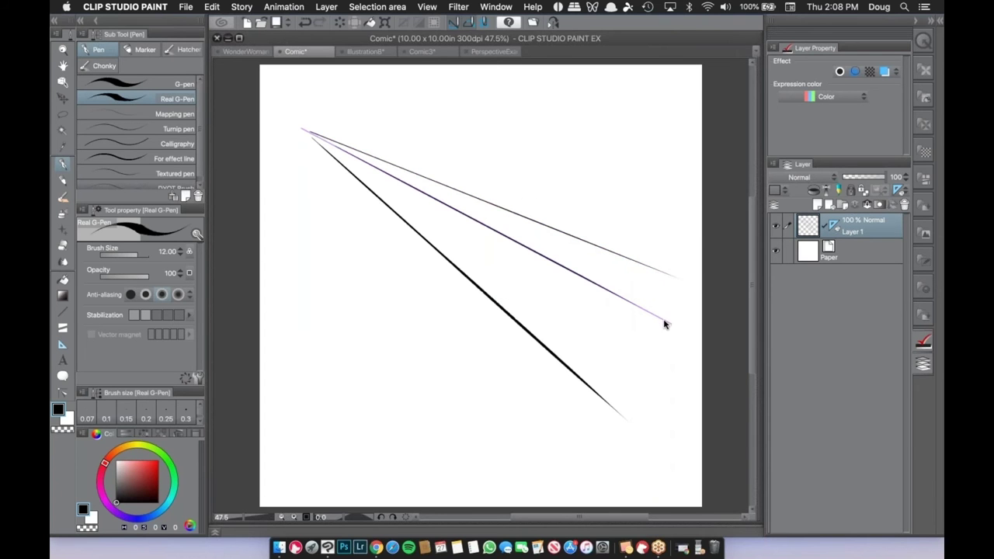
ctrl+click(666, 323)
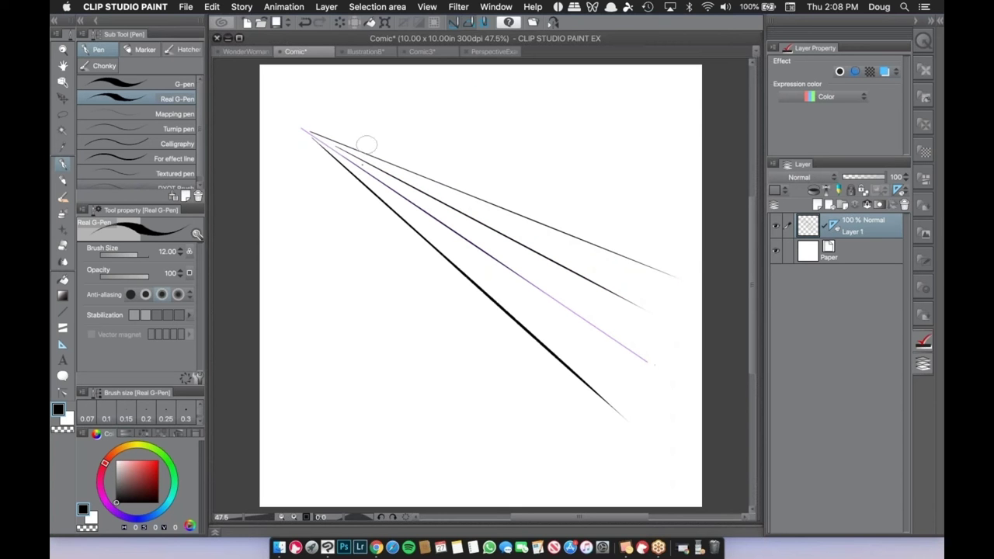
Clear the inked lines from Layer 1, and select and delete the remaining linear ruler.
key(Delete)
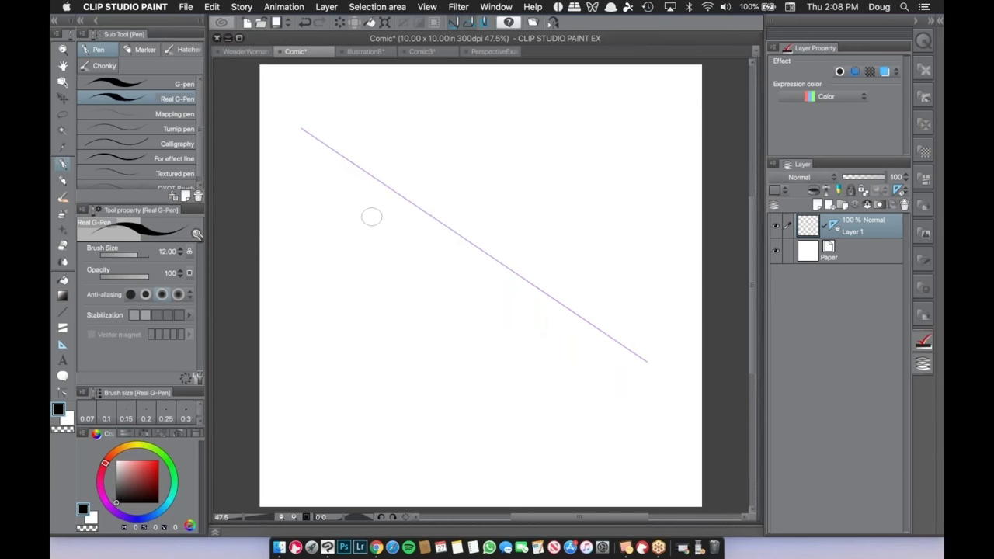
click(428, 214)
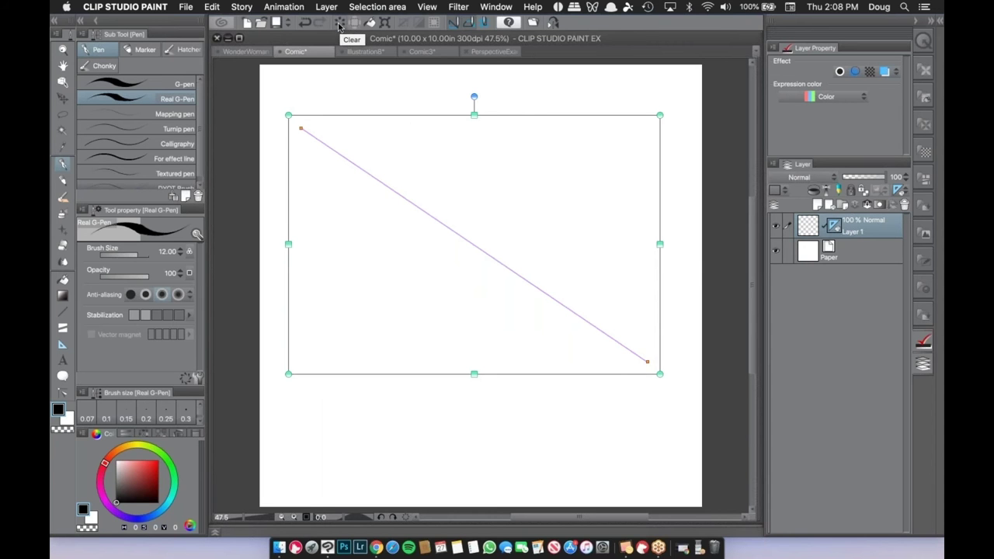
key(Delete)
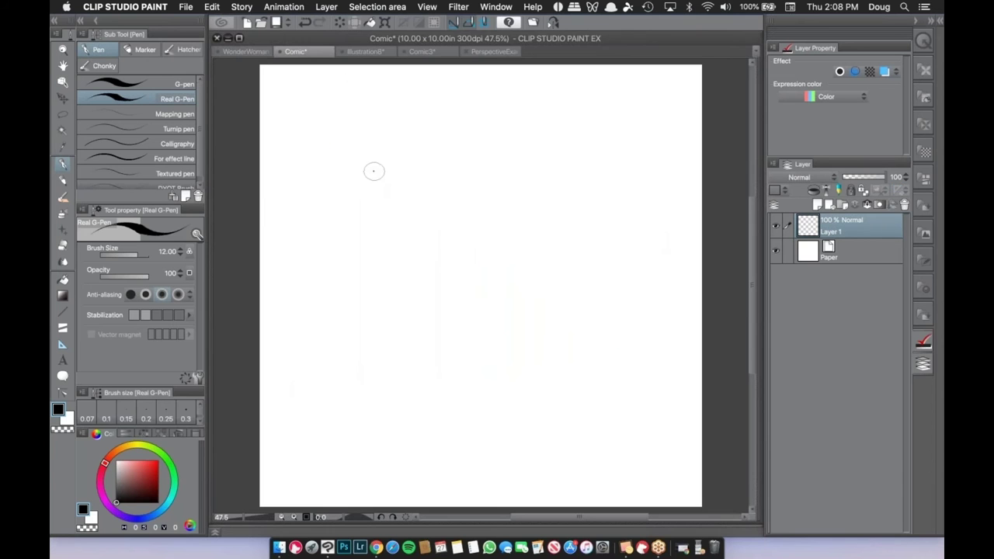
Create a slightly sloping straight linear ruler near the page's top and an arched Quadratic Bezier ruler below it.
click(65, 346)
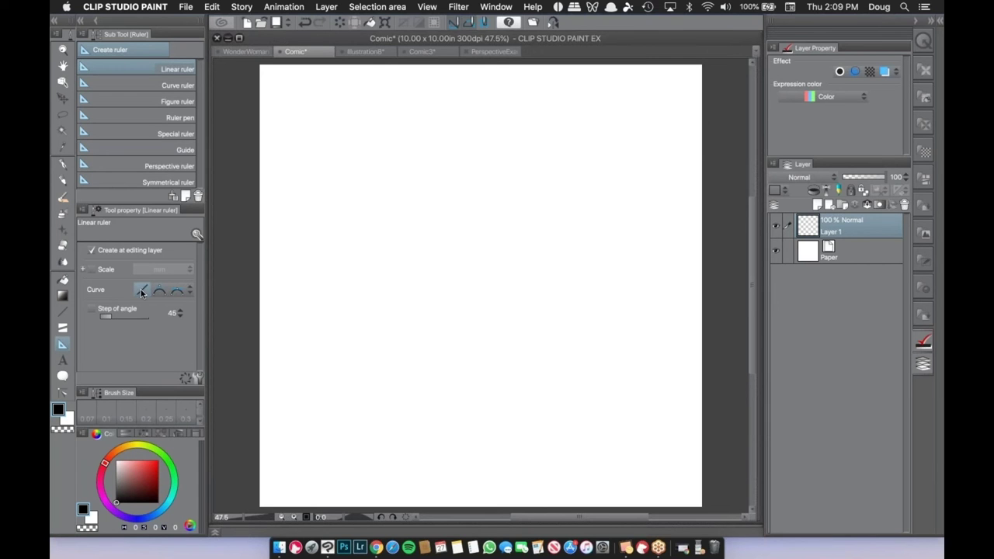
drag(408, 122, 569, 133)
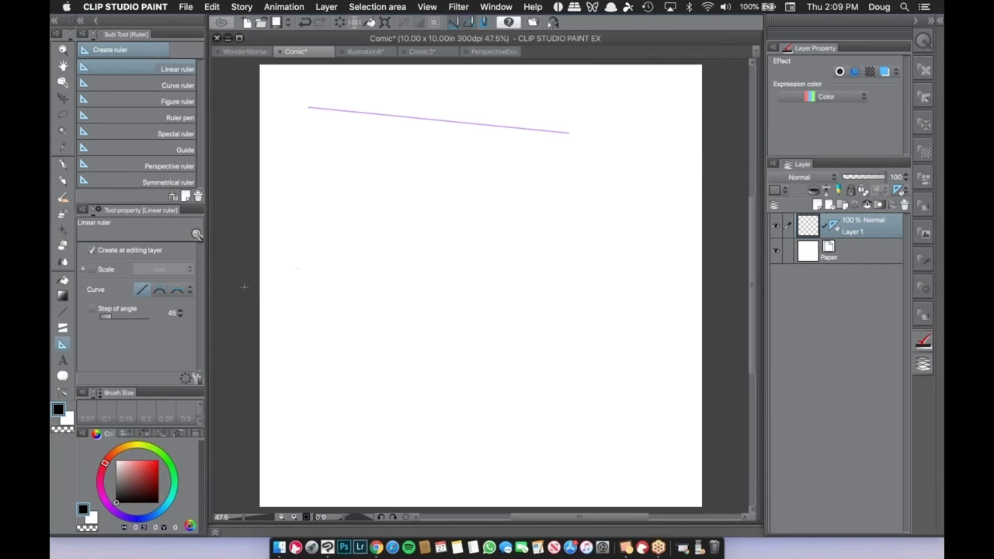
click(191, 292)
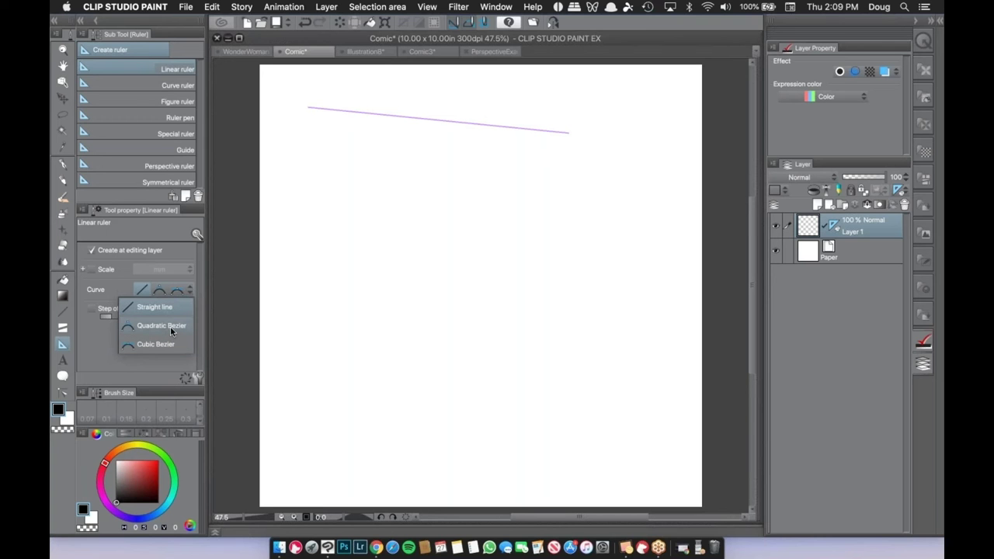
click(171, 328)
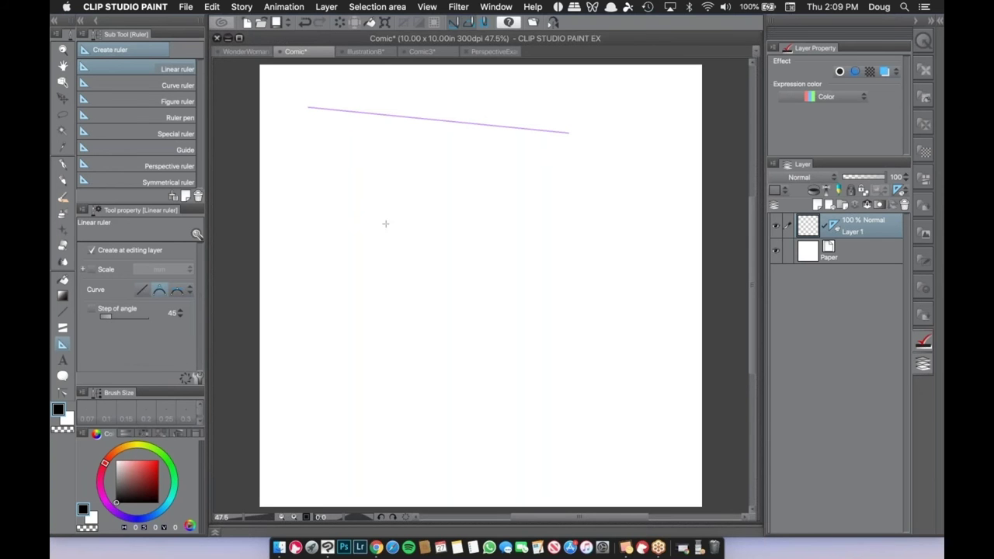
click(294, 191)
drag(295, 194, 548, 228)
click(429, 150)
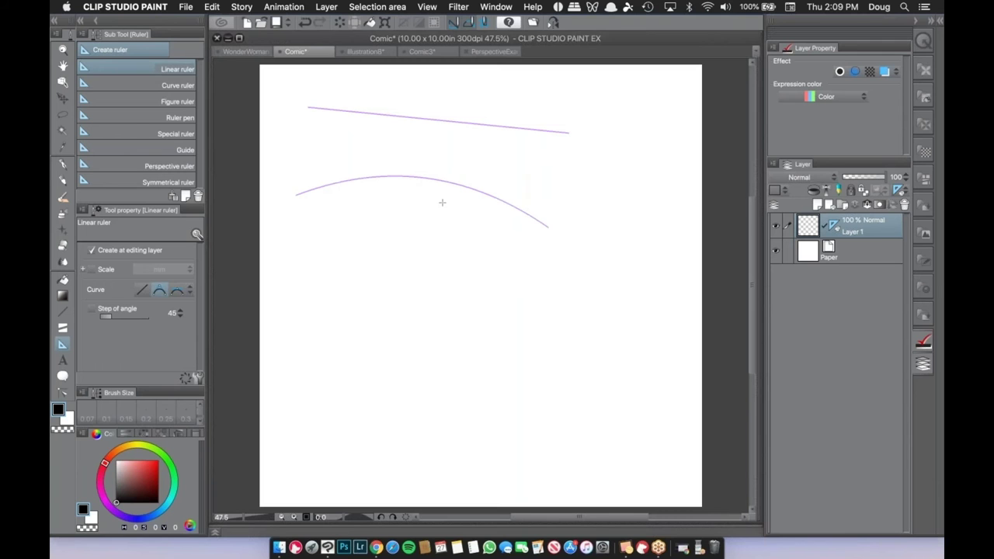
Create an arched Cubic Bezier linear ruler across the page below the Quadratic Bezier ruler.
click(190, 291)
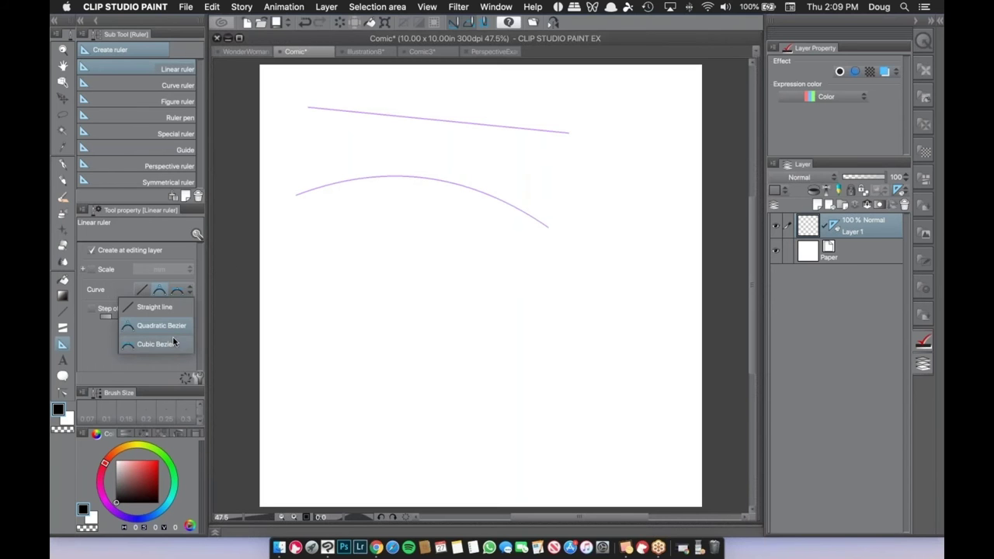
click(170, 343)
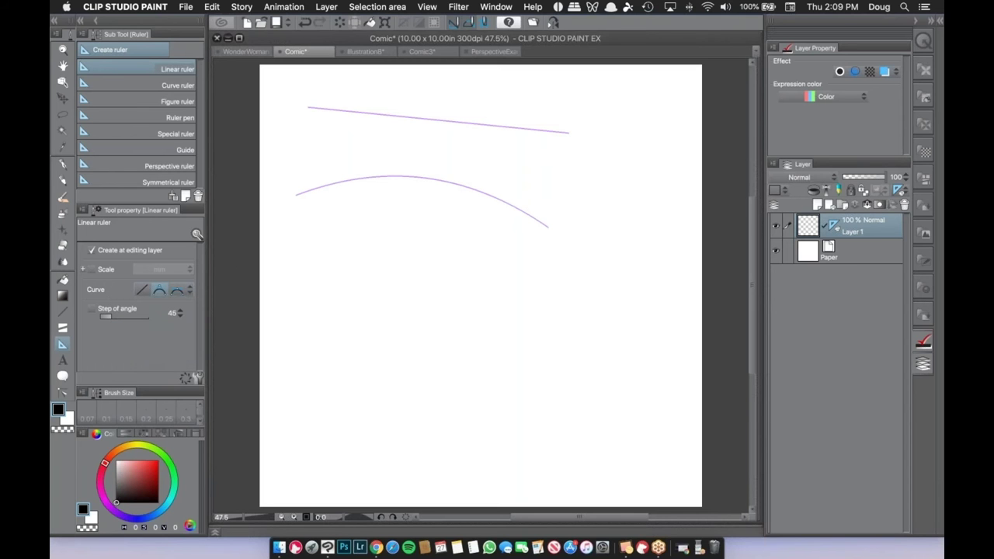
click(293, 312)
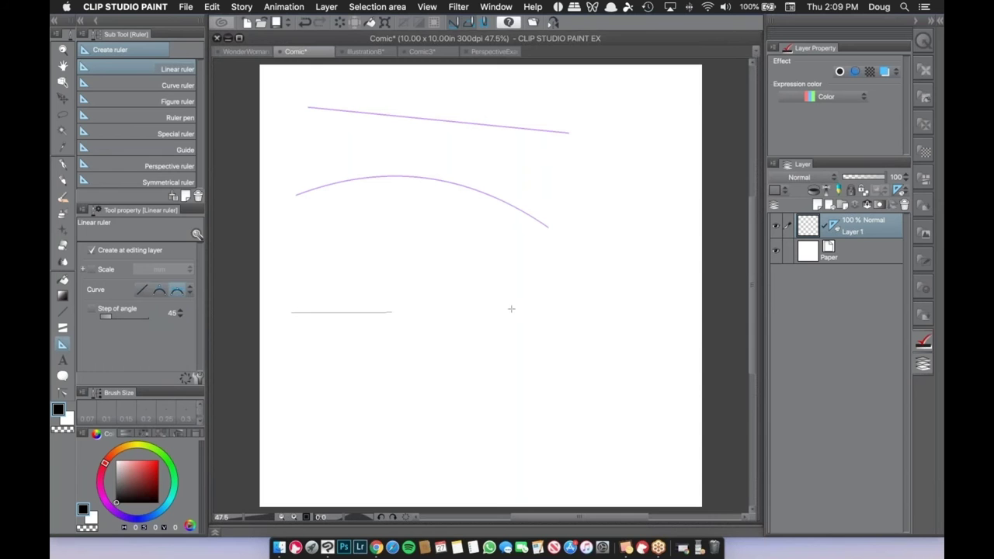
click(569, 312)
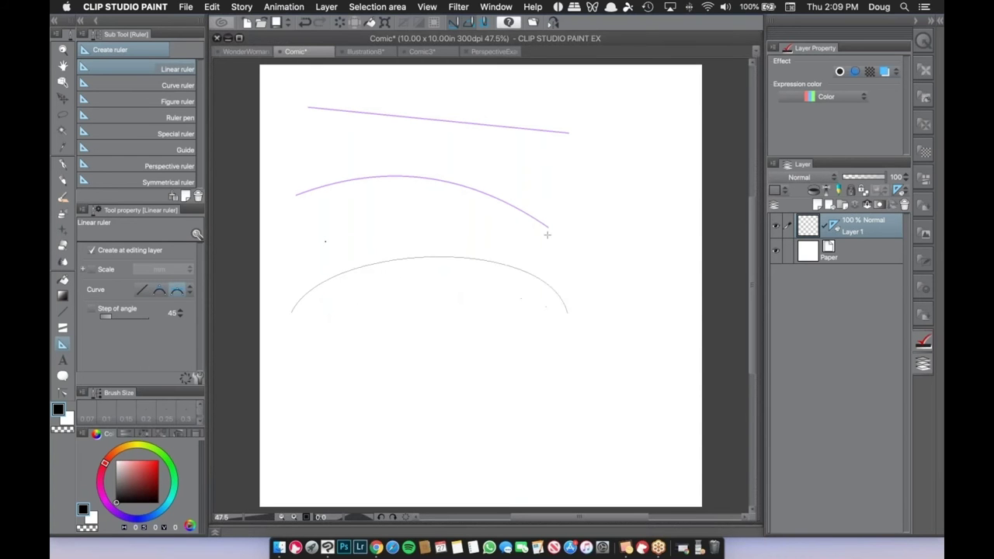
click(541, 241)
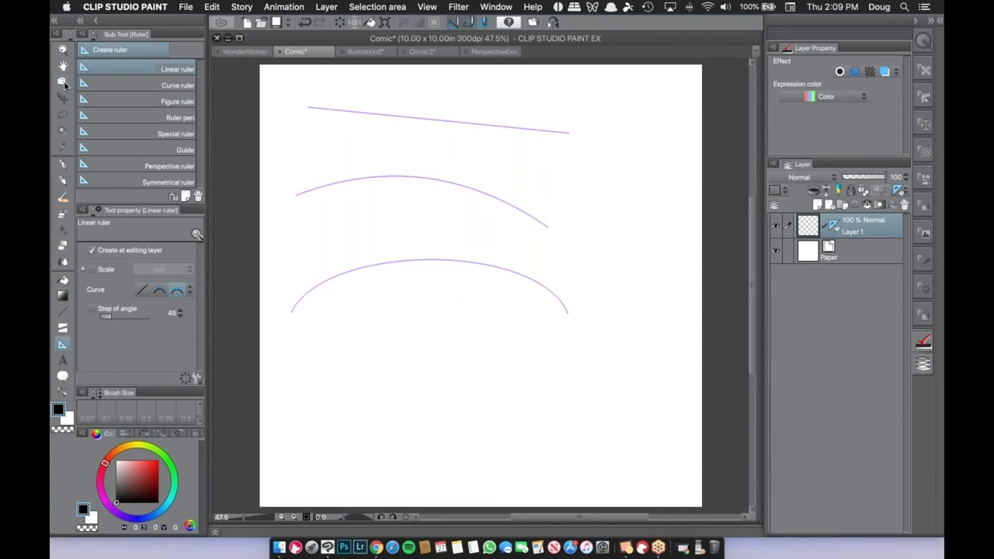
Select the Quadratic Bezier ruler as an object and shift its control point slightly left to reshape the arch.
click(64, 83)
click(387, 187)
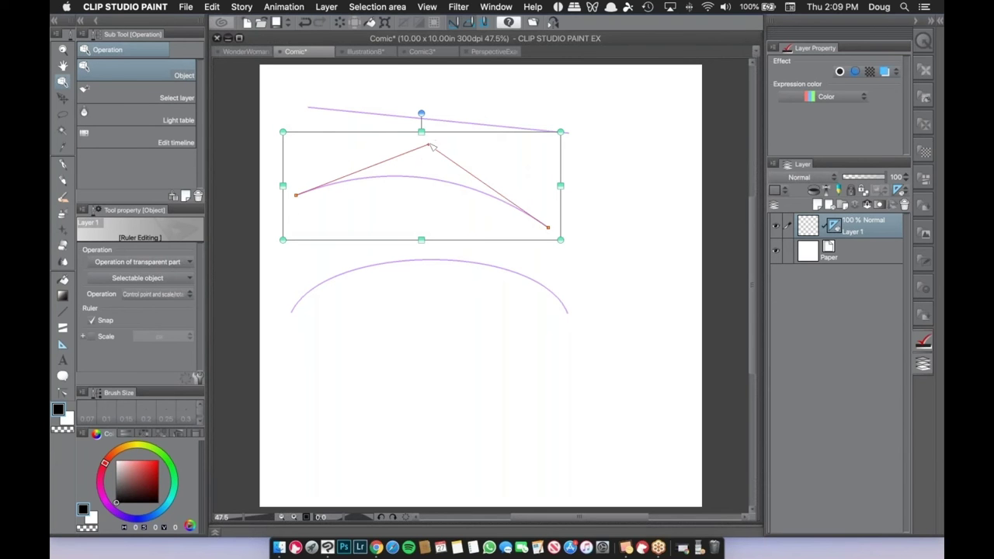
drag(430, 146, 405, 143)
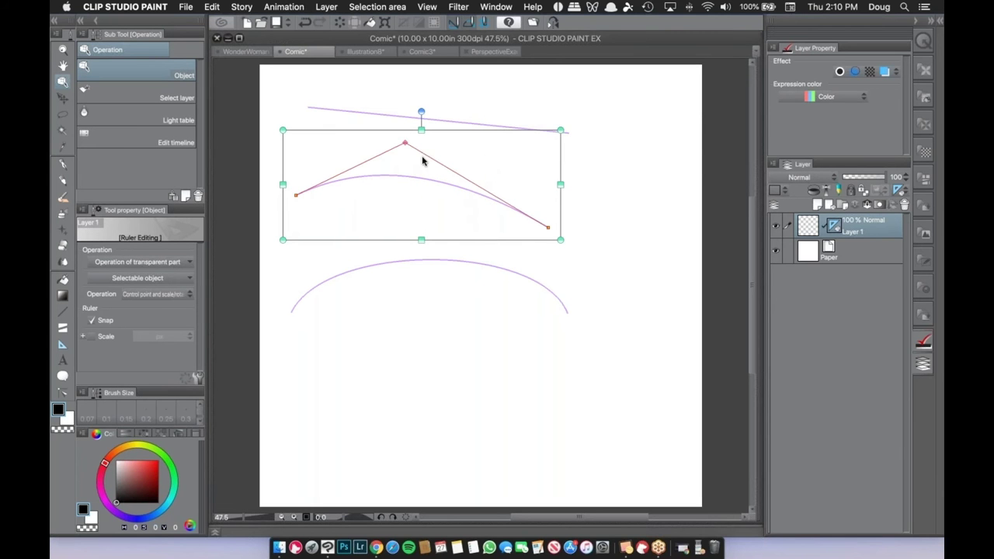
Spread the Cubic Bezier ruler's two direction handles outward and move both its endpoints lower on the page.
click(436, 264)
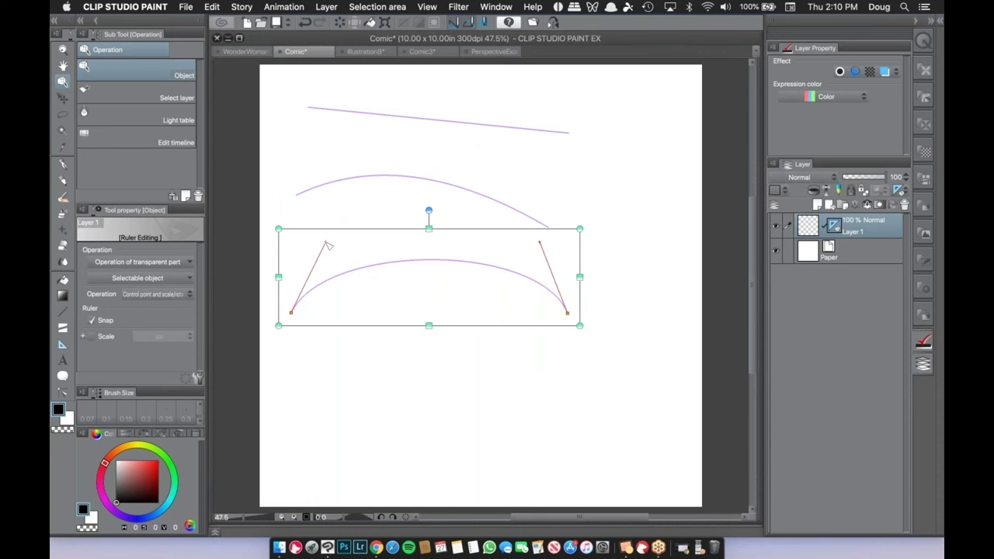
drag(327, 243, 304, 241)
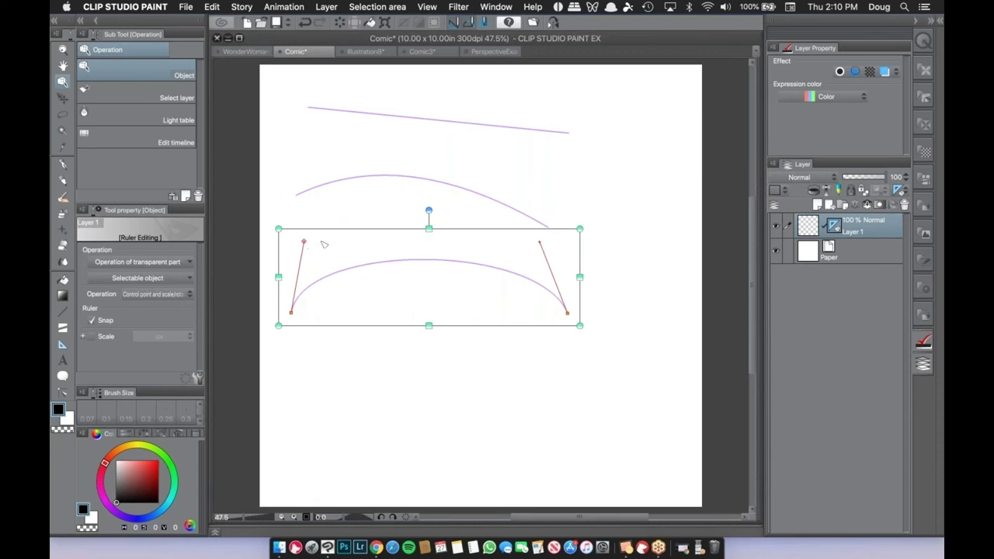
drag(541, 243, 559, 244)
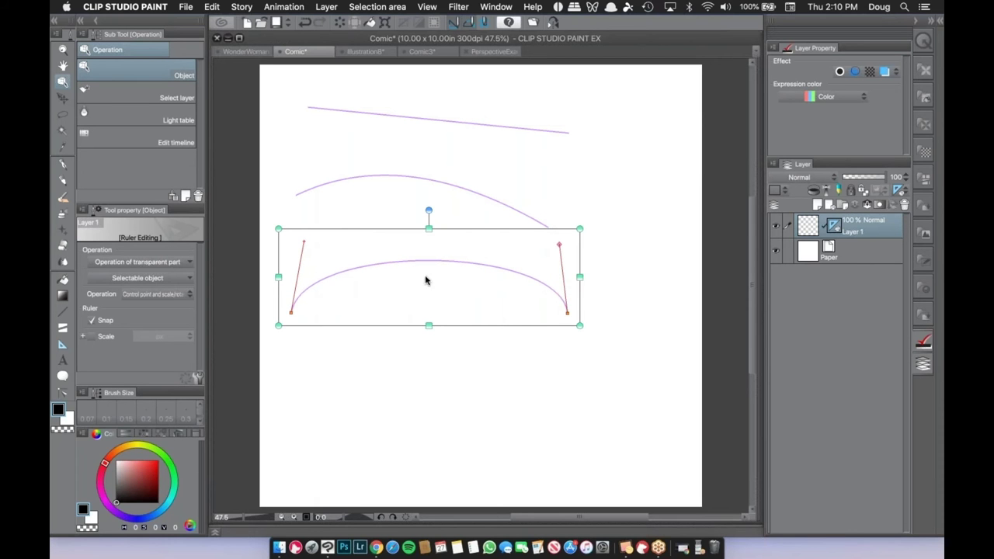
drag(291, 313, 292, 355)
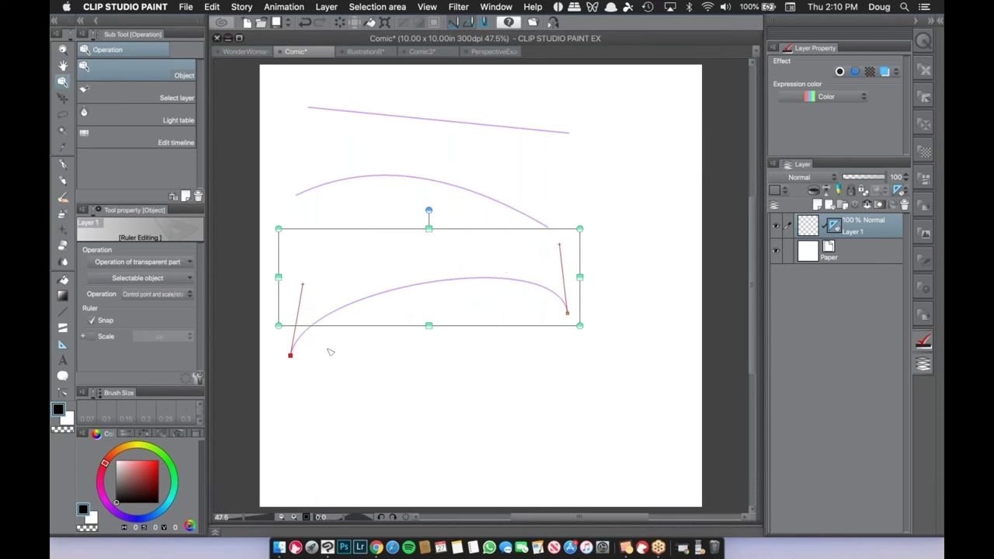
drag(568, 314, 583, 349)
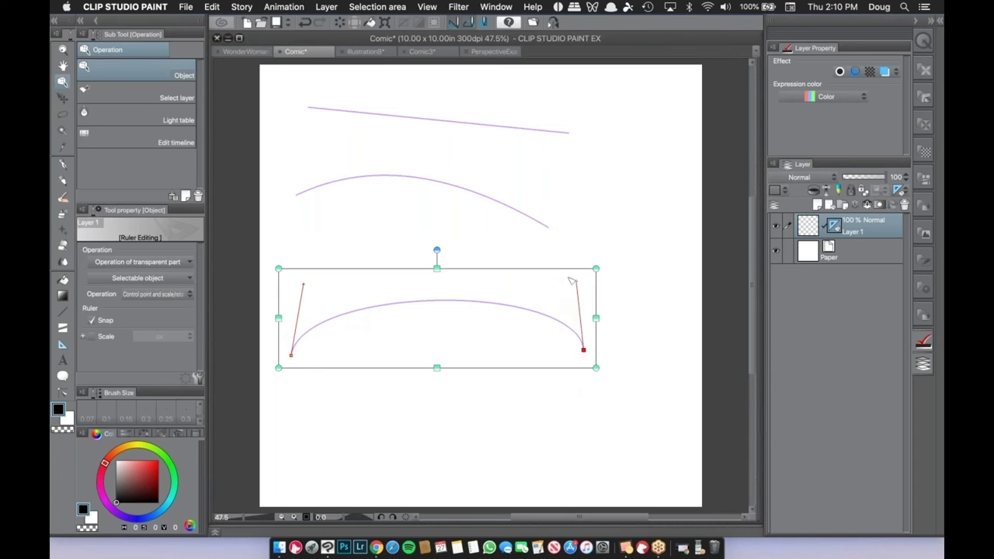
Angle the Cubic Bezier ruler's two handles inward and move its left endpoint slightly outward and down.
drag(576, 280, 522, 259)
drag(304, 285, 323, 266)
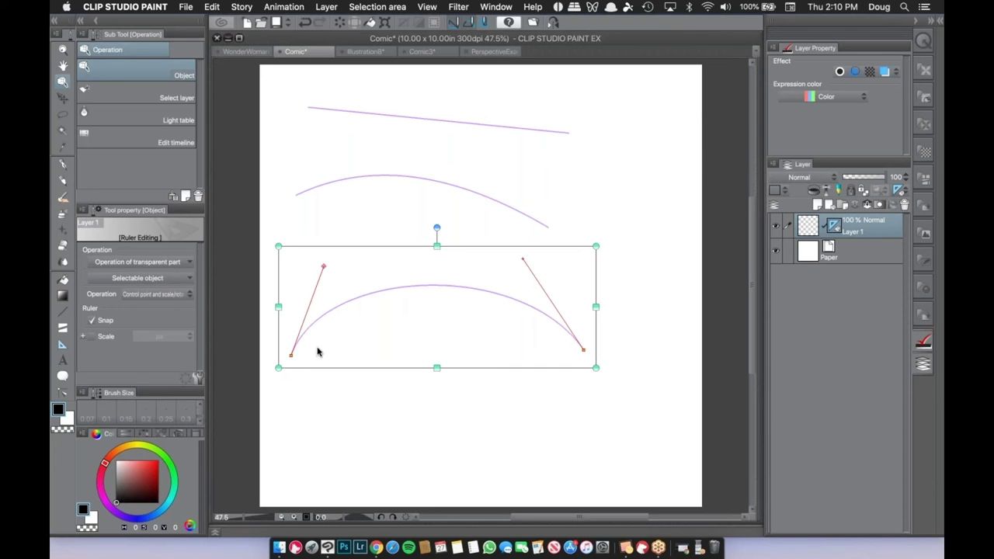
drag(291, 355, 275, 361)
drag(310, 272, 331, 287)
drag(514, 273, 505, 271)
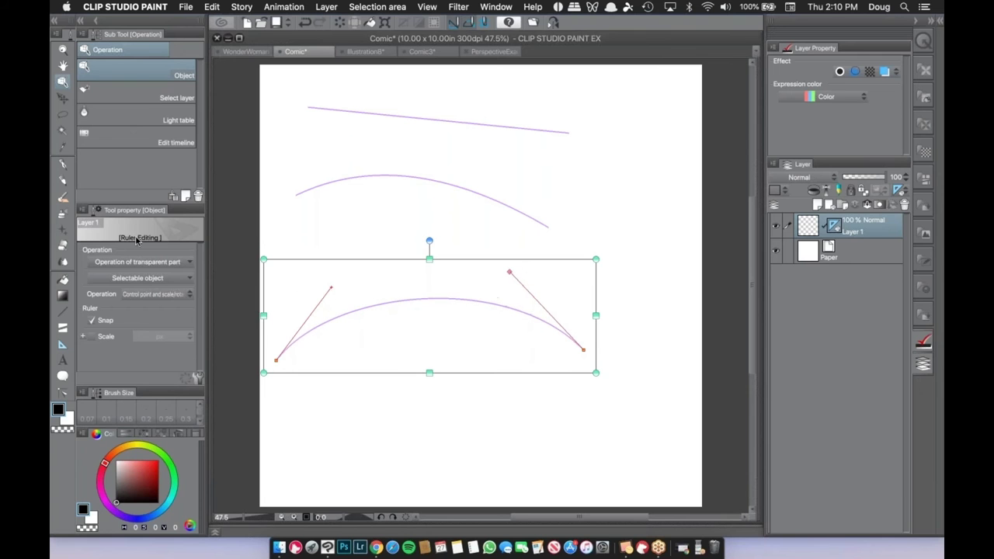
Try inking along the Cubic Bezier ruler with the Real G-Pen, and undo the stroke.
click(63, 164)
mouse_move(284, 340)
mouse_down()
mouse_move(449, 286)
mouse_move(544, 324)
mouse_up()
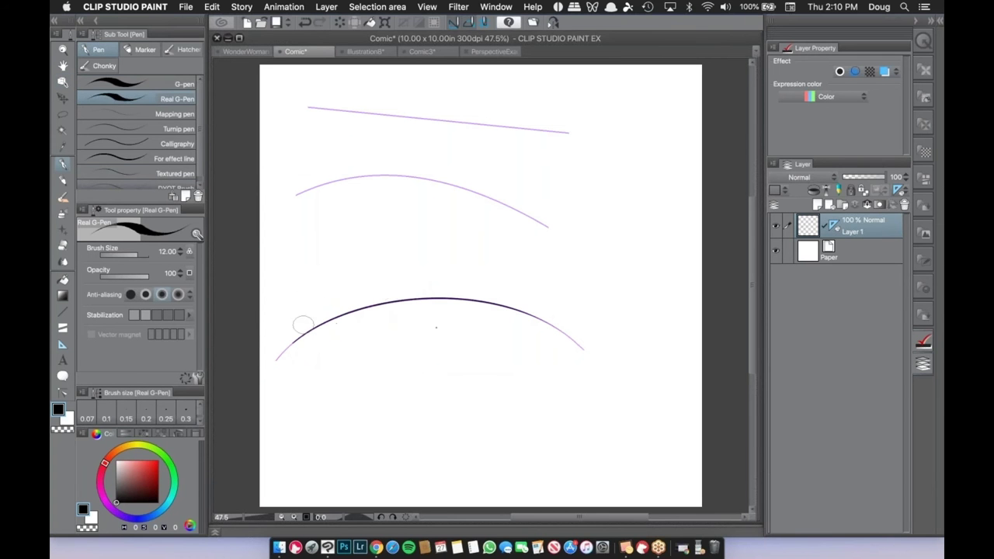
key(super+z)
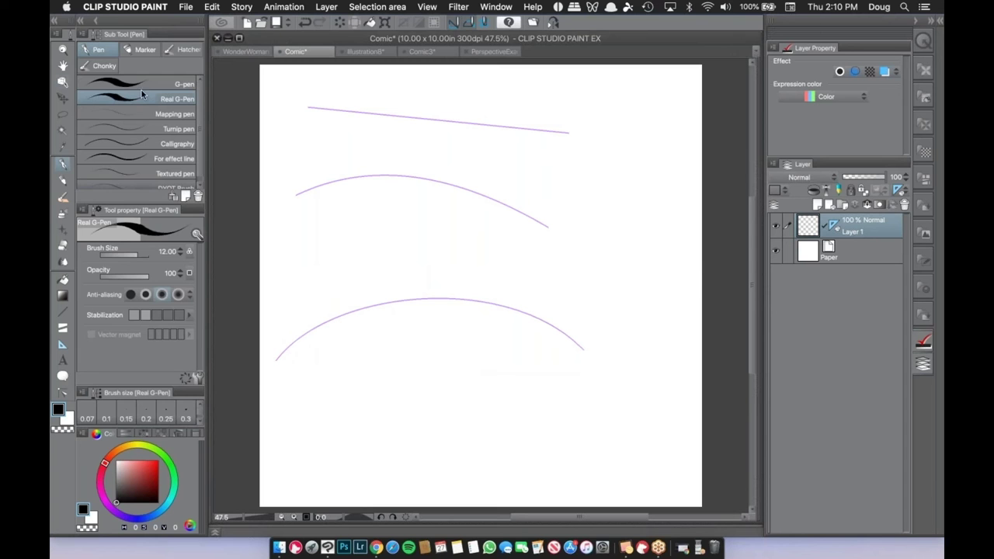
Select and delete the straight, Quadratic Bezier and Cubic Bezier rulers one after another.
key(o)
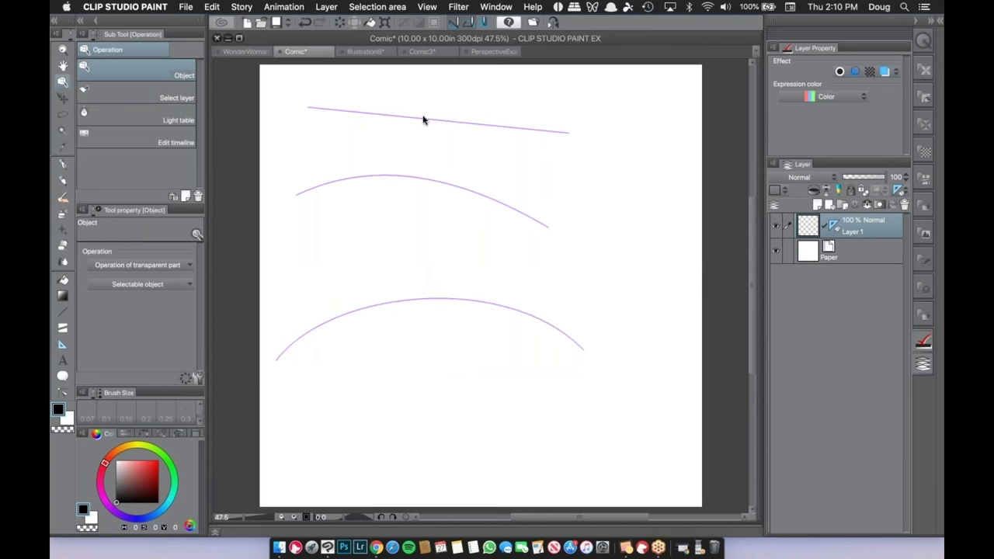
click(478, 128)
key(Delete)
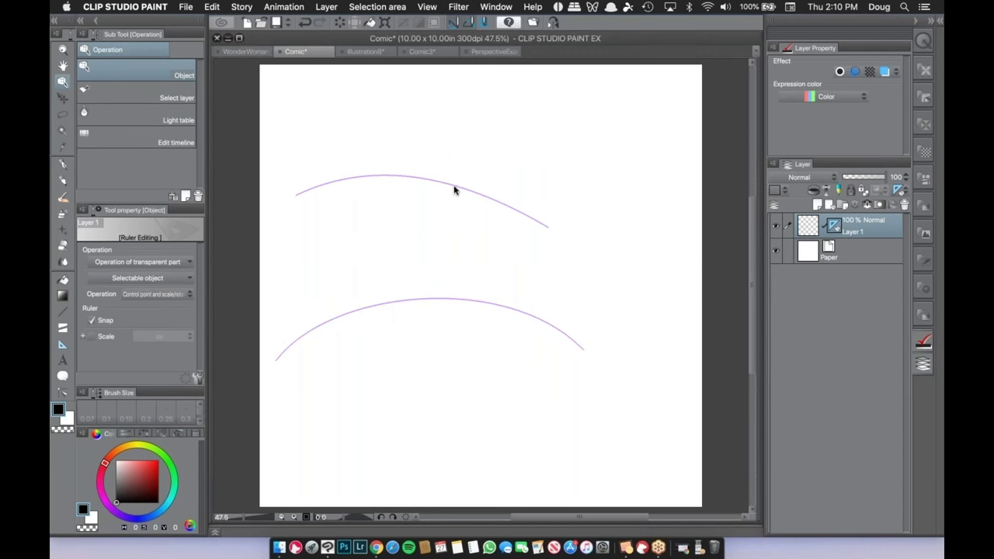
click(454, 189)
key(Delete)
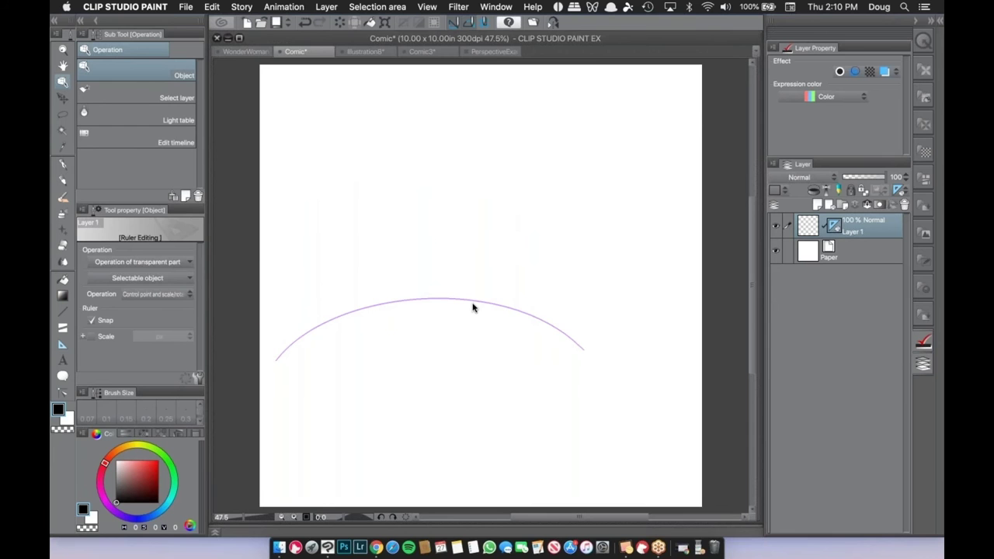
click(472, 307)
key(Delete)
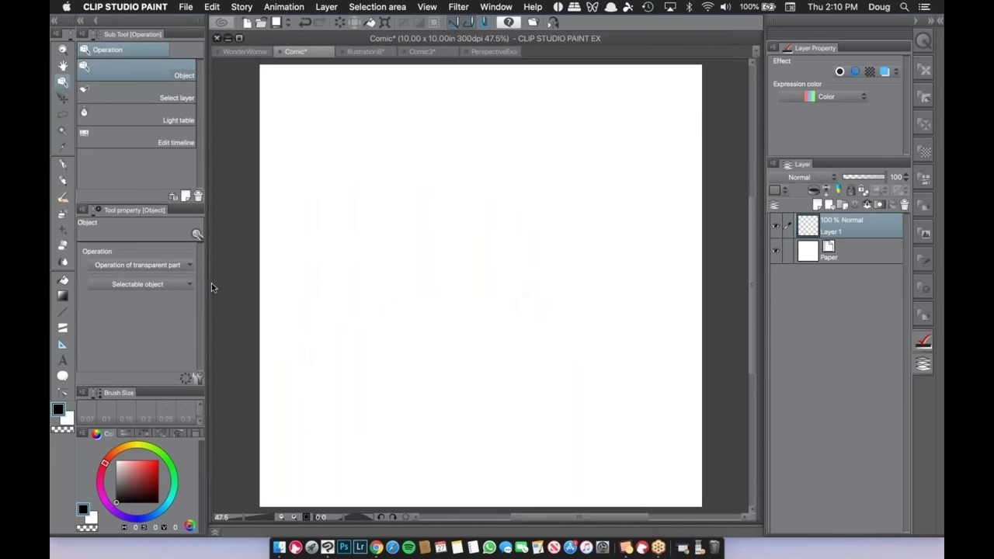
Create a zigzag Curve ruler of the Straight line type across the upper page, ending in a short downward segment.
click(63, 344)
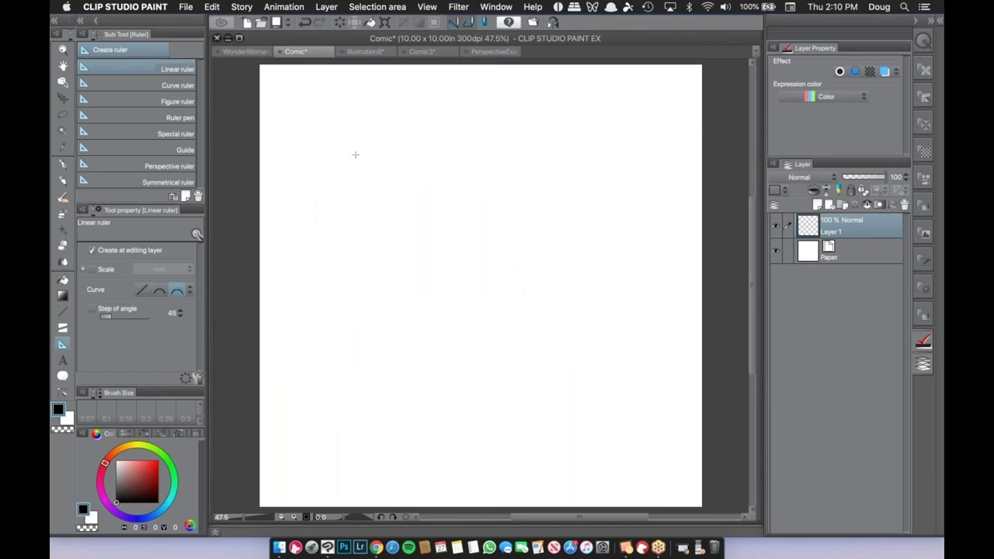
click(179, 85)
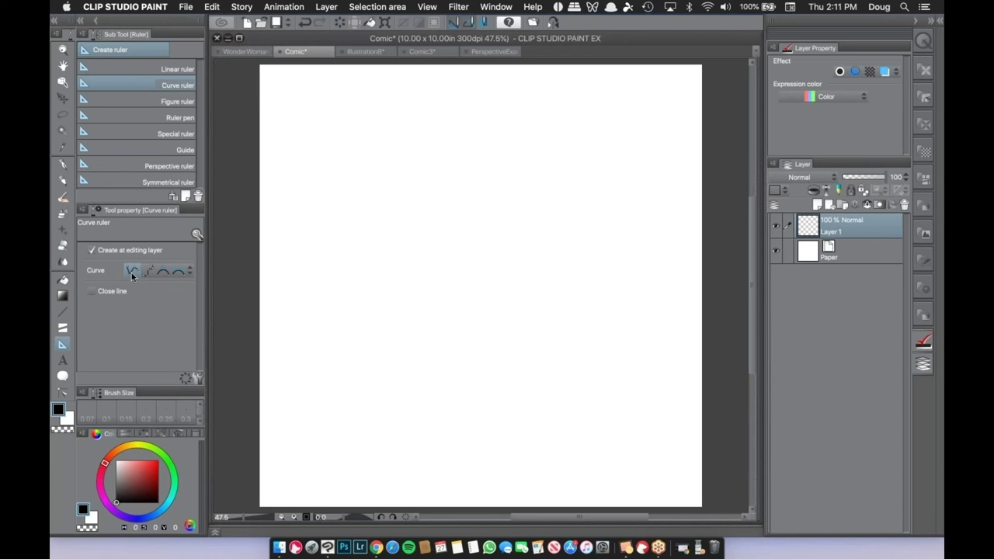
click(189, 270)
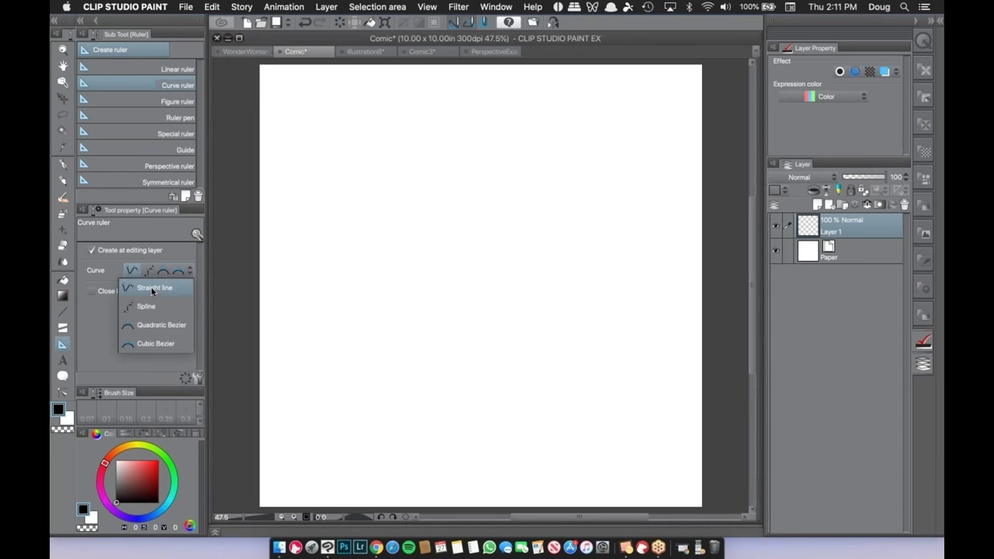
click(278, 92)
click(280, 94)
click(320, 187)
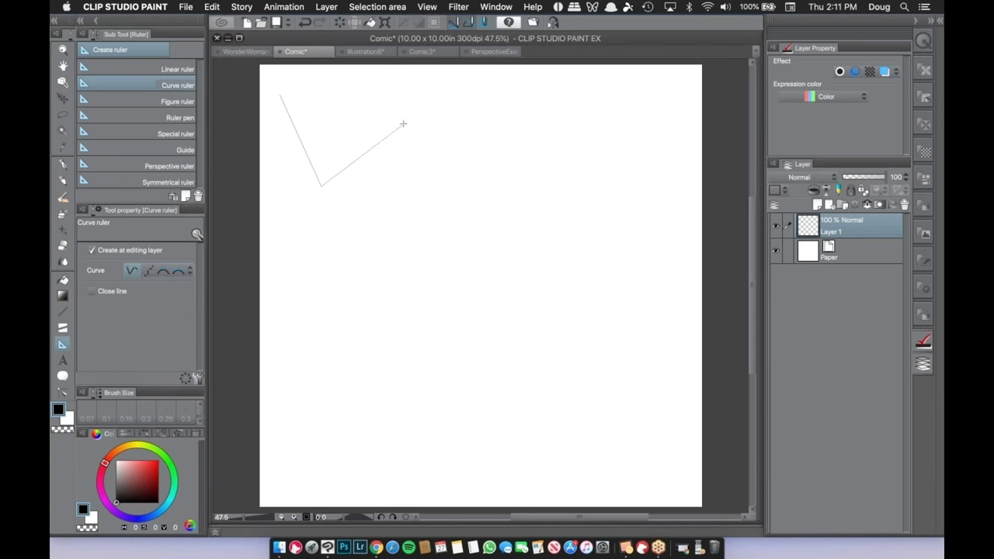
click(403, 124)
click(506, 186)
click(610, 136)
double_click(603, 166)
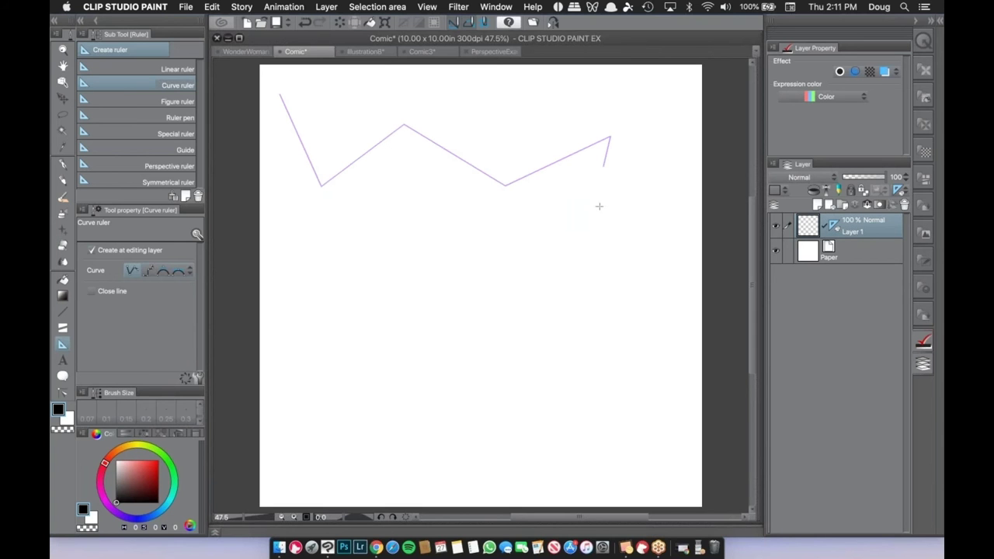
Create a wavy Spline curve ruler across the page below the zigzag, with two troughs and two crests.
click(147, 271)
click(276, 214)
click(353, 281)
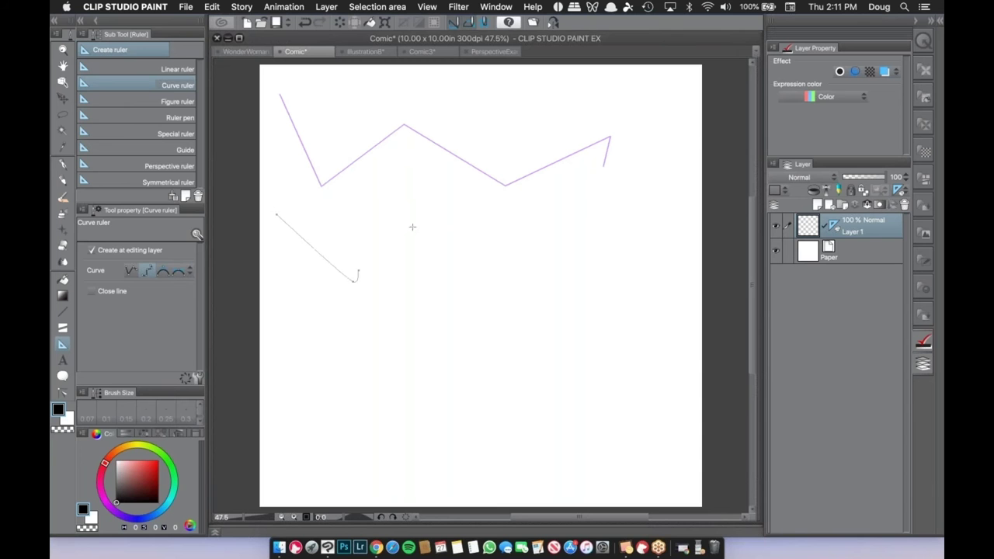
click(434, 212)
click(536, 273)
click(602, 209)
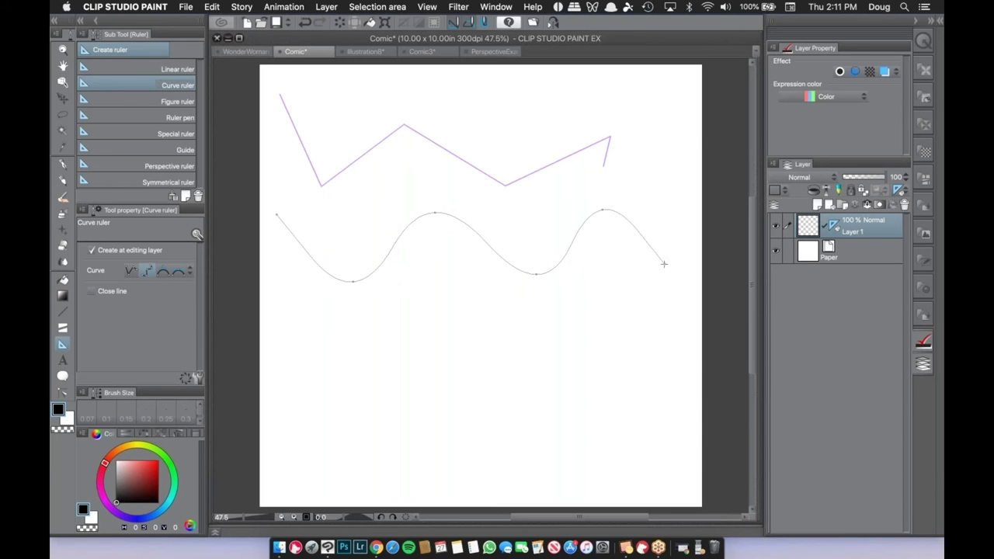
double_click(664, 262)
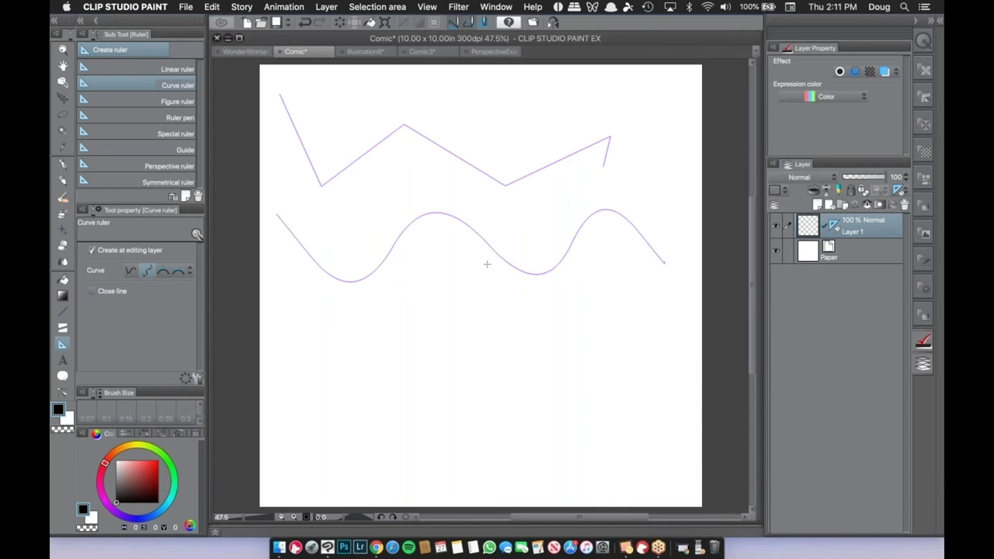
Create a wavy Quadratic Bezier curve ruler below the spline, ending just beyond the page's right edge.
click(162, 271)
click(271, 307)
click(374, 374)
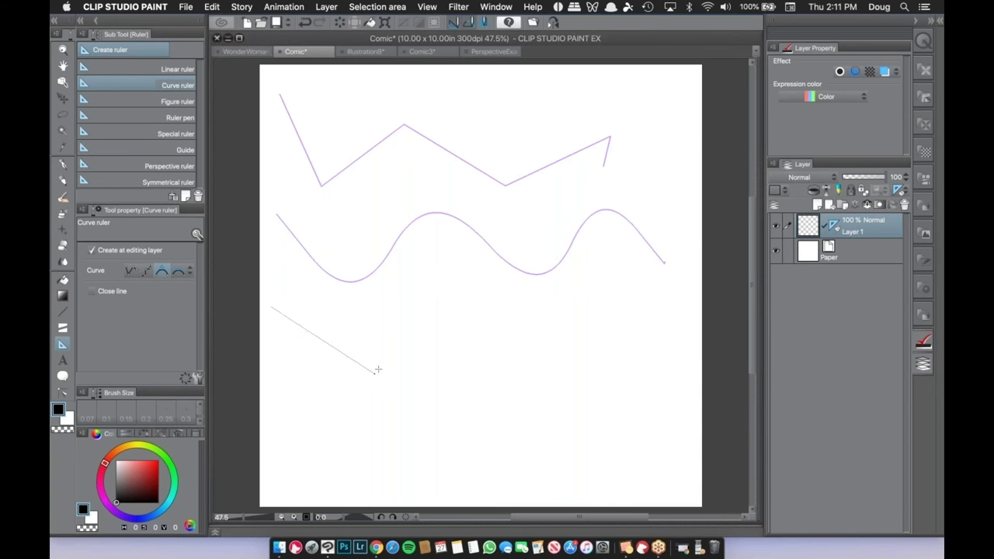
click(455, 301)
click(565, 381)
click(627, 289)
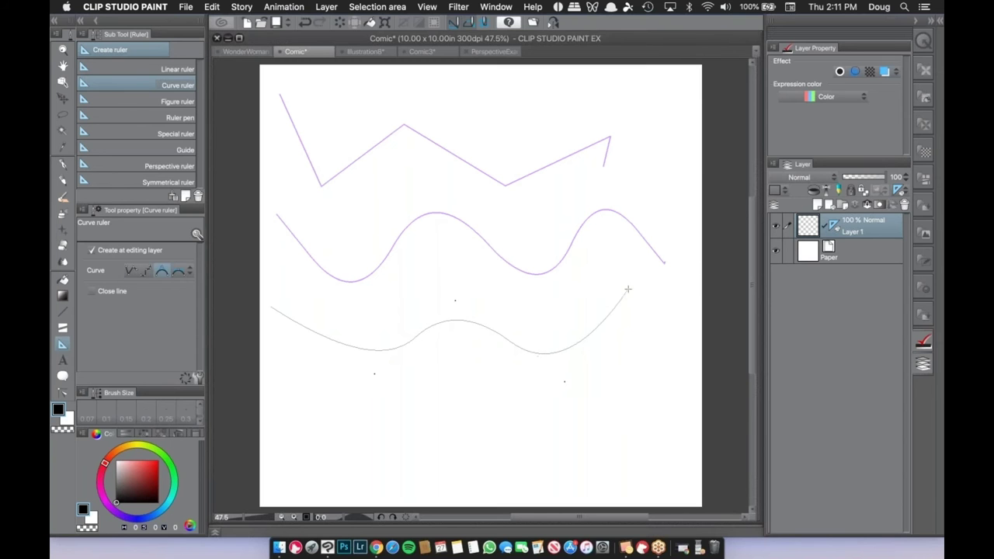
click(687, 372)
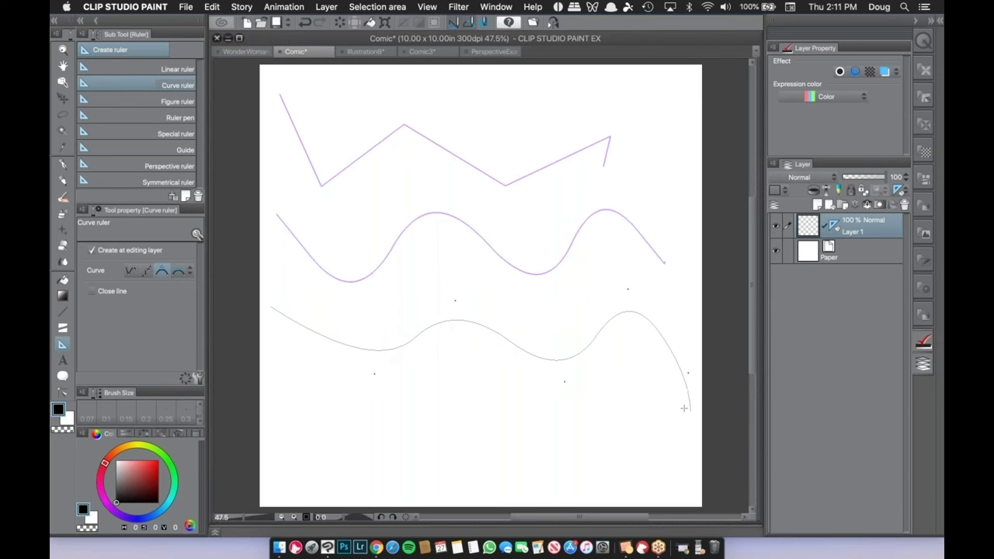
double_click(726, 388)
Create a wavy Cubic Bezier curve ruler below the Quadratic Bezier one, and switch to the Object operation tool.
click(177, 272)
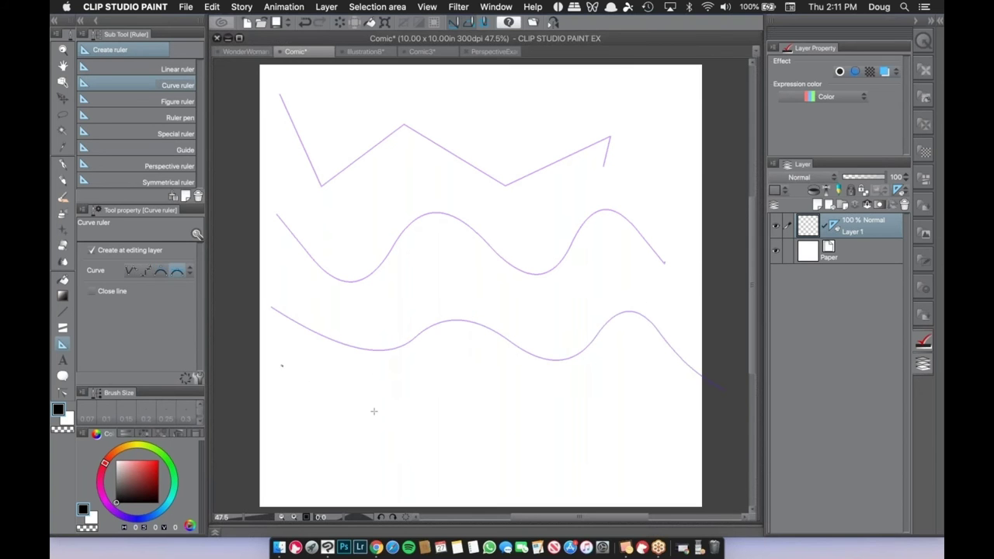
drag(348, 395, 388, 402)
drag(449, 372, 499, 375)
drag(558, 414, 589, 417)
drag(637, 386, 690, 435)
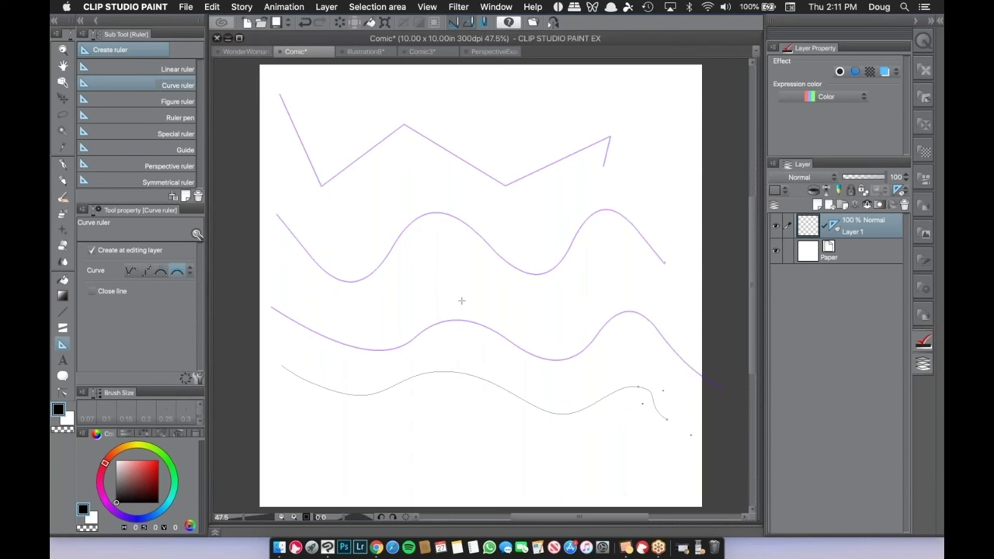
key(Return)
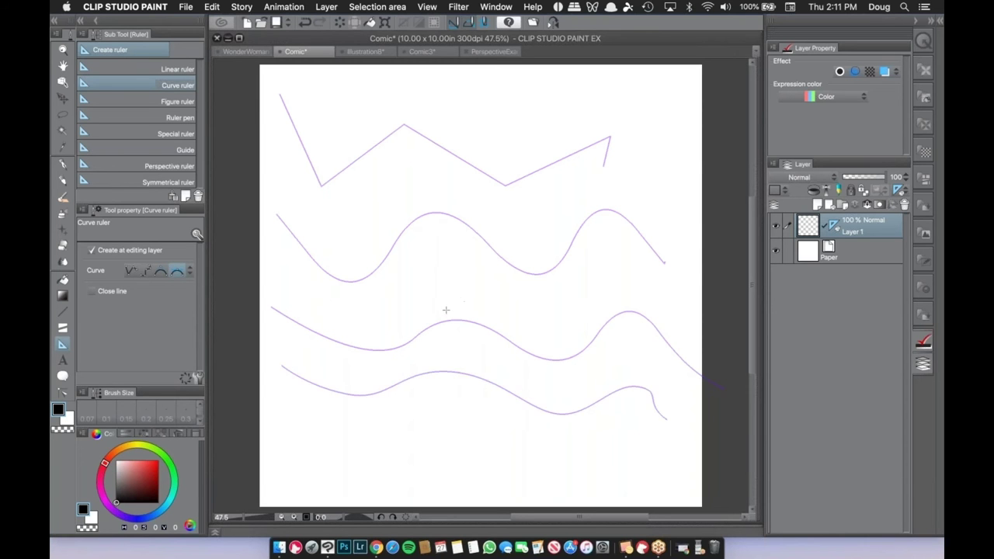
click(63, 82)
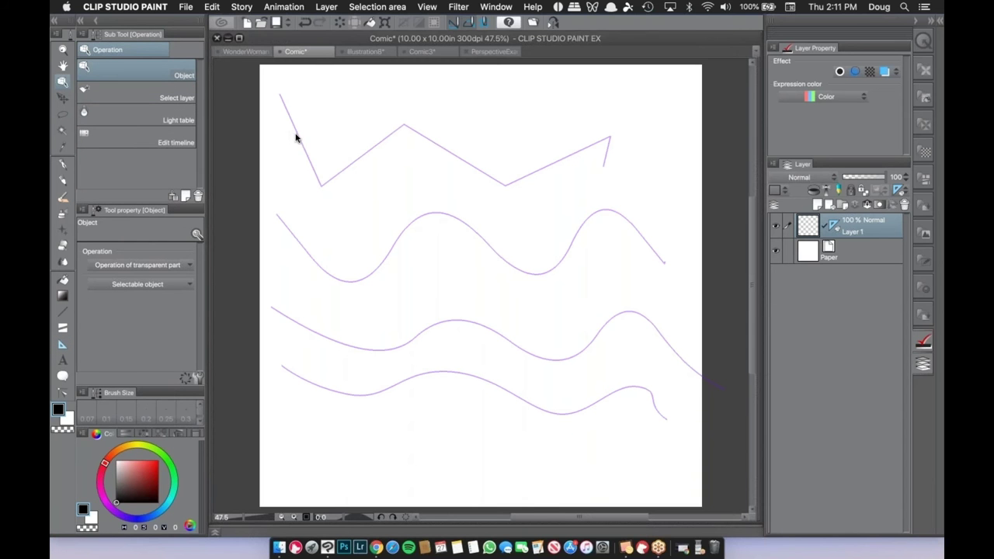
Reshape the straight-line zigzag curve ruler by moving its control points, flattening the zigzag and extending its final segment outward.
click(320, 185)
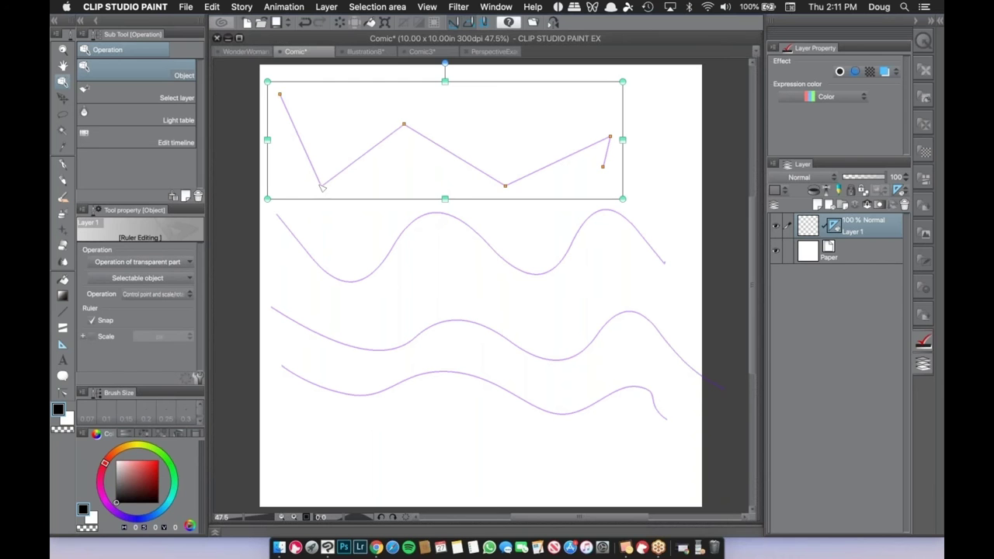
mouse_move(279, 94)
mouse_down()
mouse_move(286, 129)
mouse_move(282, 102)
mouse_up()
drag(322, 186, 340, 157)
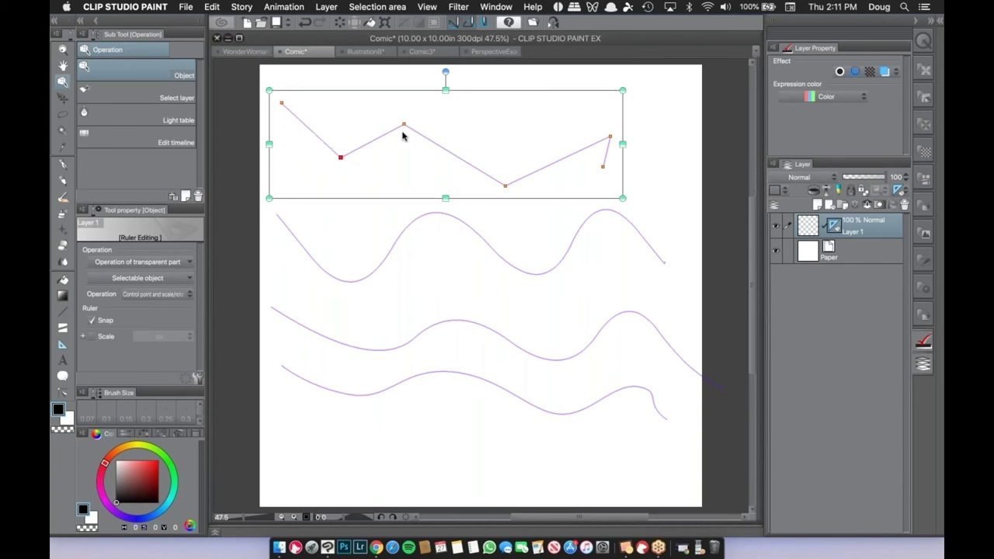
drag(404, 125, 427, 118)
click(506, 185)
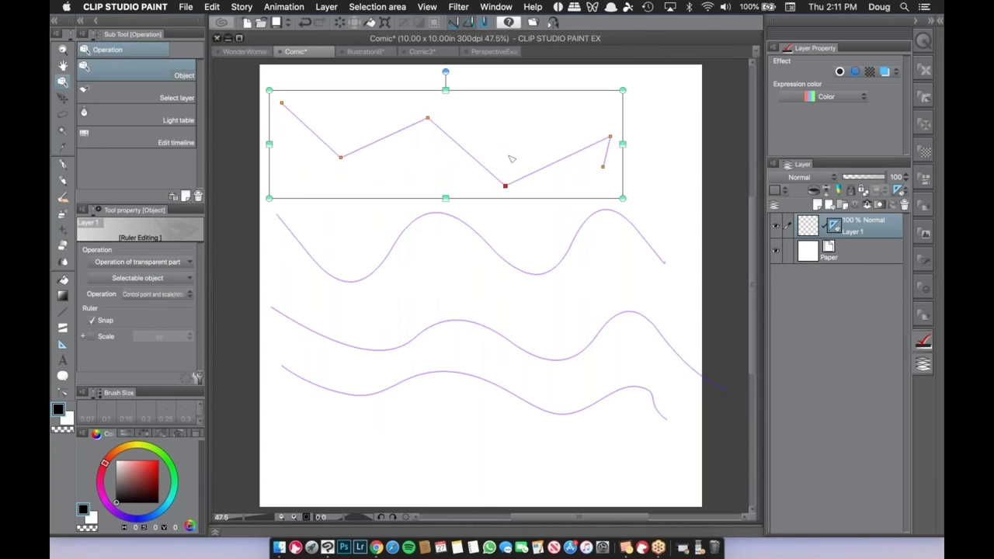
drag(510, 158, 508, 157)
drag(610, 137, 578, 104)
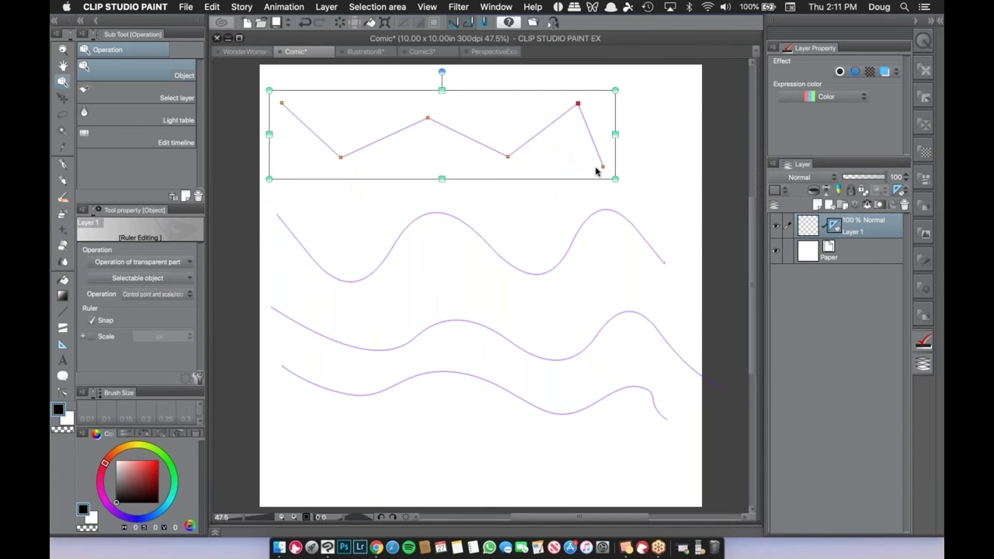
drag(603, 166, 625, 168)
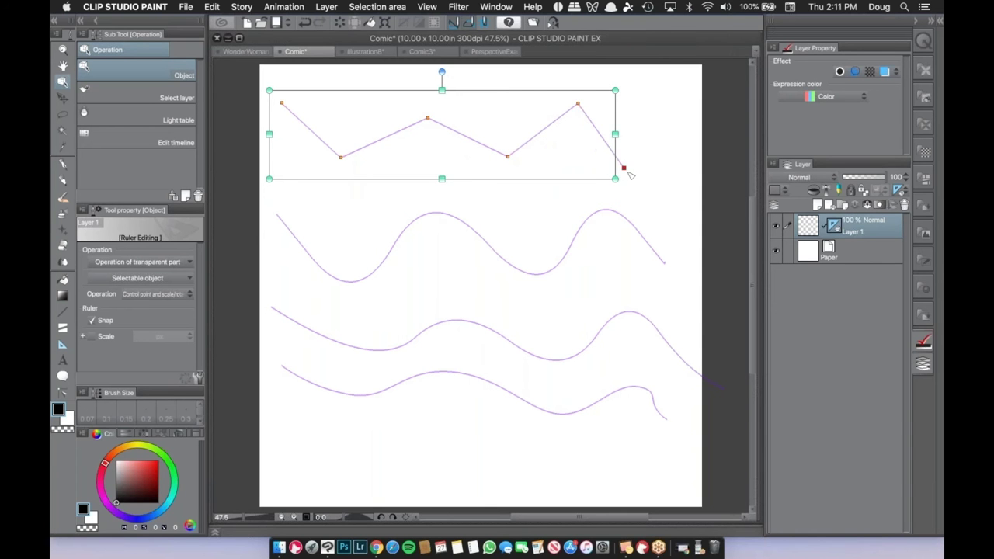
click(357, 282)
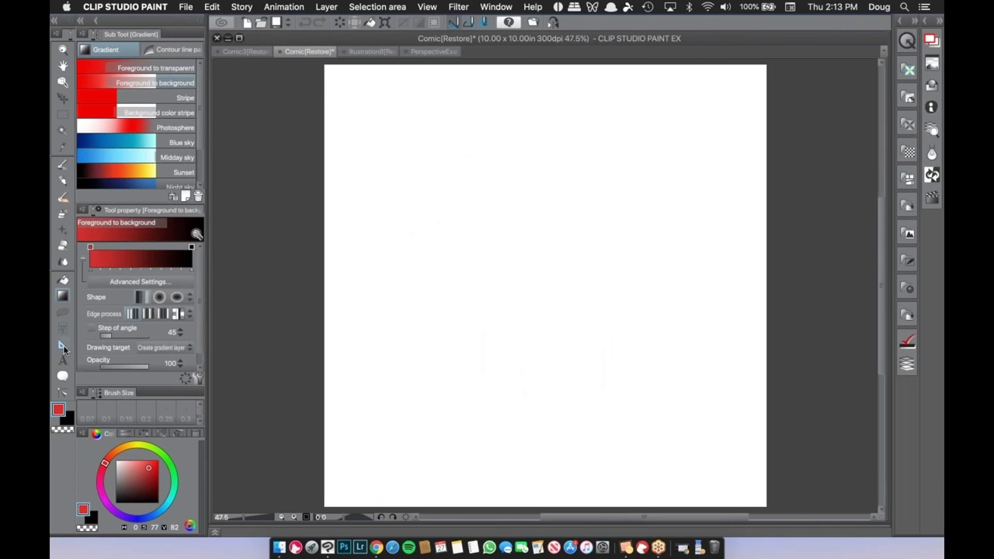
Create a diagonal Linear ruler sloping down across the upper page and ink along it in red with the Chonky pen.
click(63, 346)
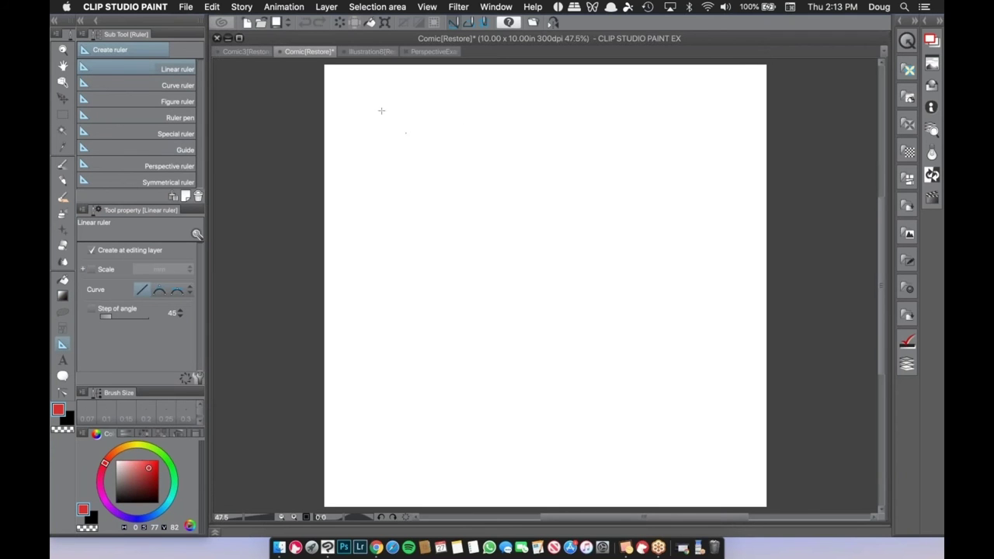
drag(376, 106, 644, 237)
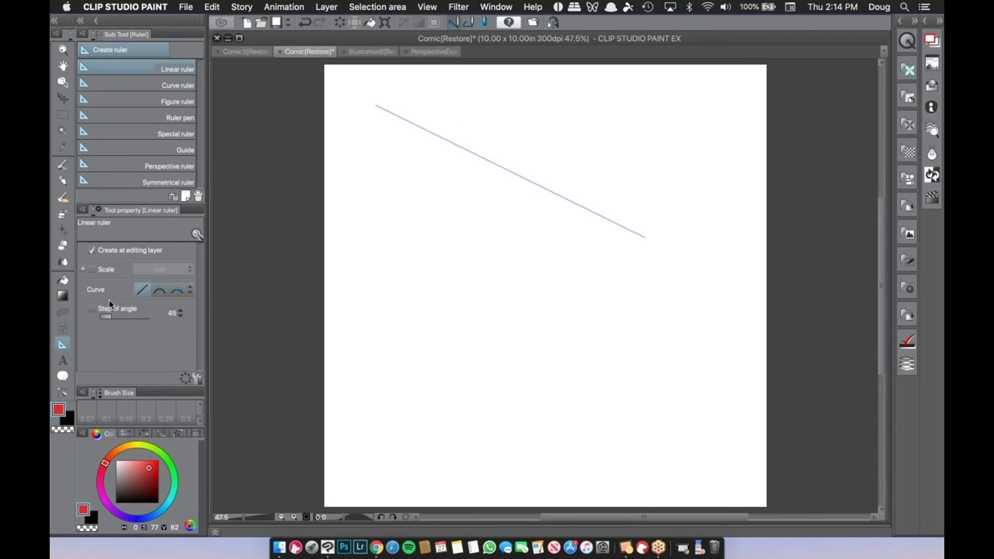
click(63, 164)
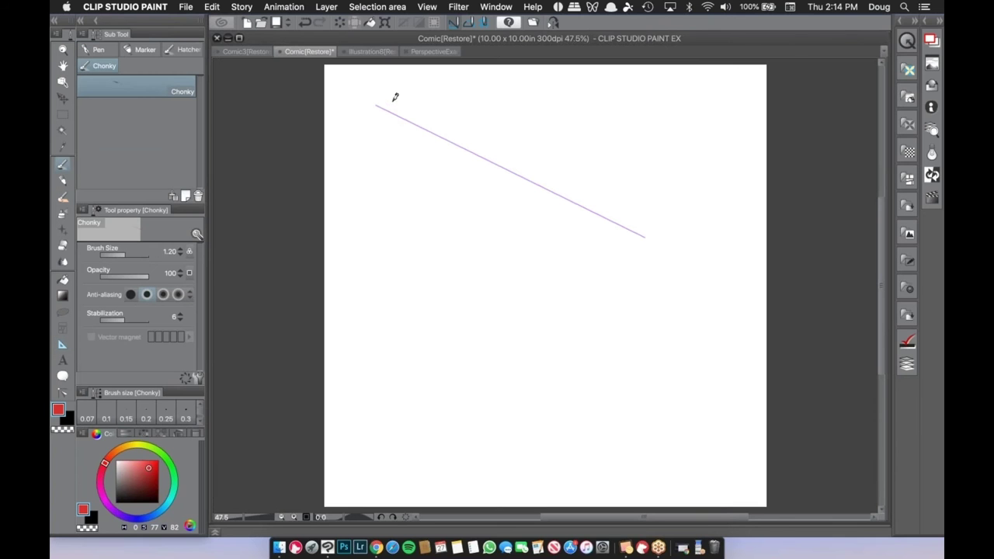
drag(475, 152, 573, 201)
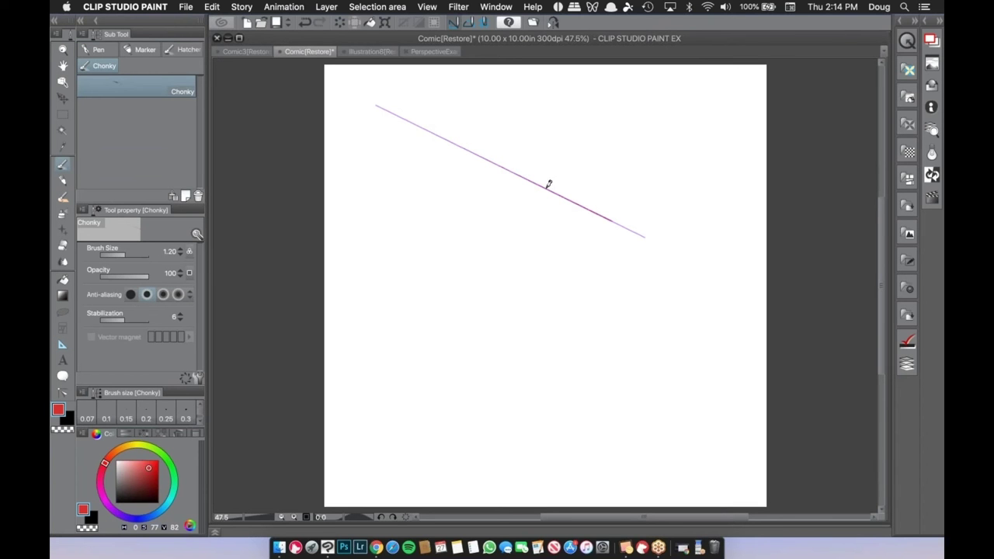
drag(408, 111, 622, 231)
Scribble freehand zigzags and loops on the page away from the linear ruler, and clear all the ink.
drag(440, 179, 517, 241)
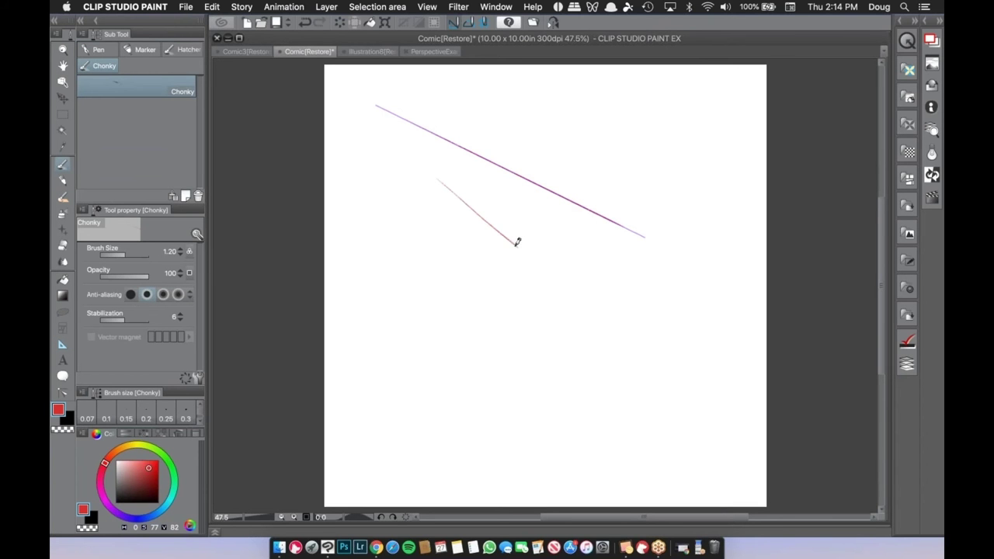
mouse_move(411, 235)
mouse_down()
mouse_move(502, 204)
mouse_move(578, 308)
mouse_up()
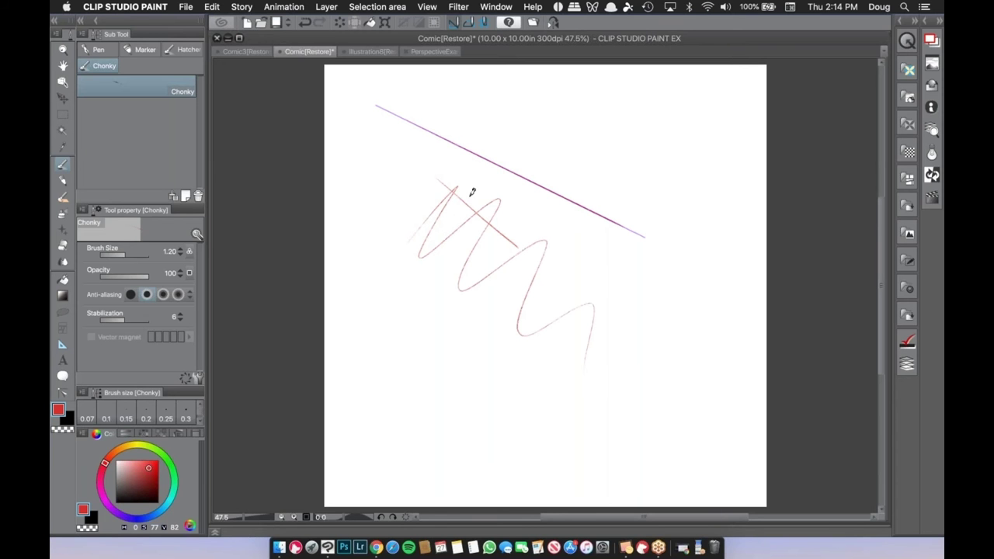
drag(414, 208, 557, 290)
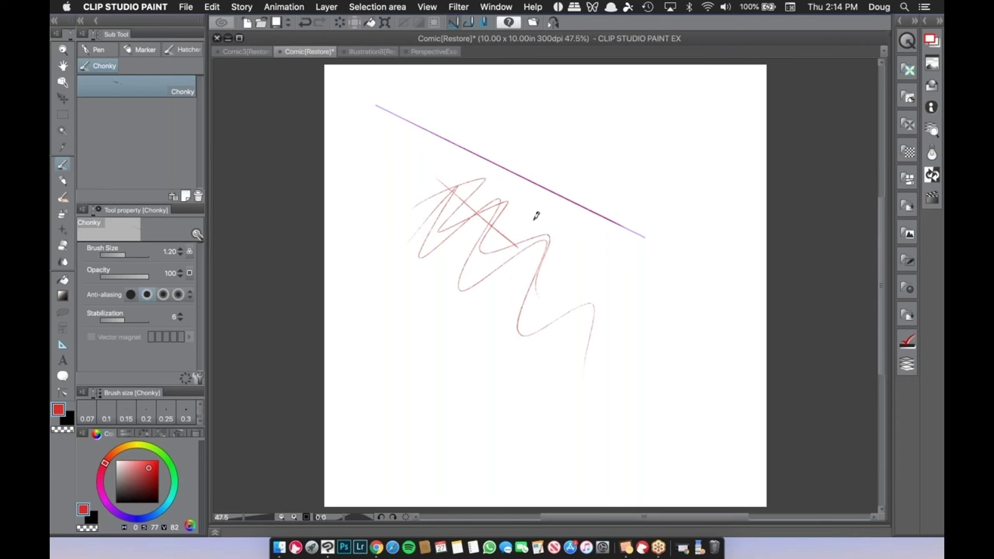
mouse_move(534, 216)
mouse_down()
mouse_move(509, 301)
mouse_move(621, 281)
mouse_move(578, 338)
mouse_move(713, 314)
mouse_move(687, 303)
mouse_up()
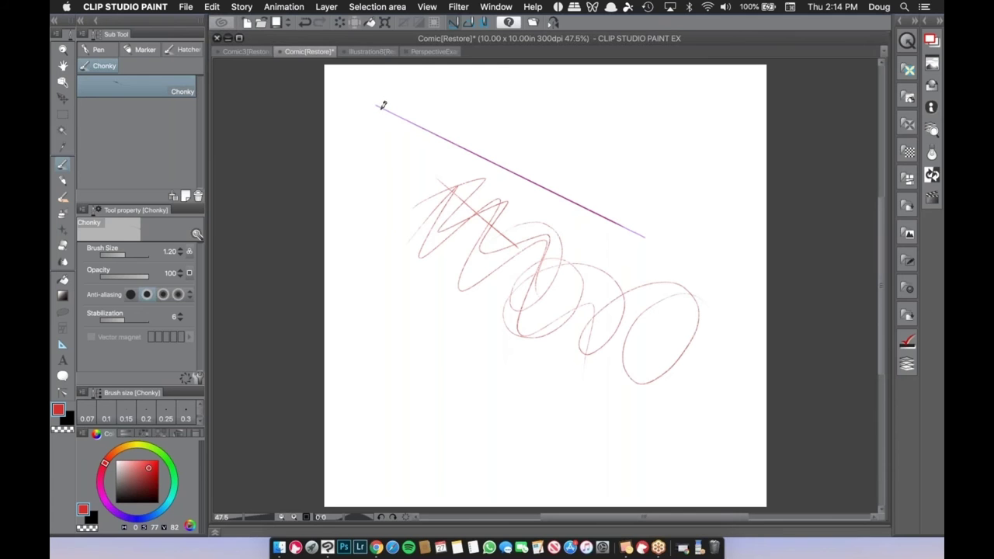
drag(590, 185, 599, 239)
key(Delete)
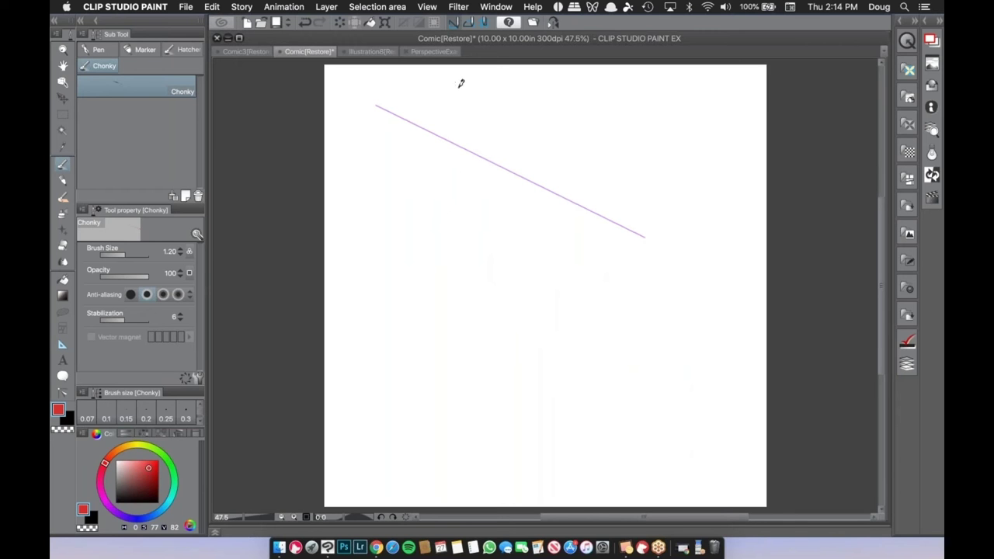
Toggle Snap to Ruler to draw a wavy stroke across the linear ruler and a straight one along it, and undo both.
click(454, 27)
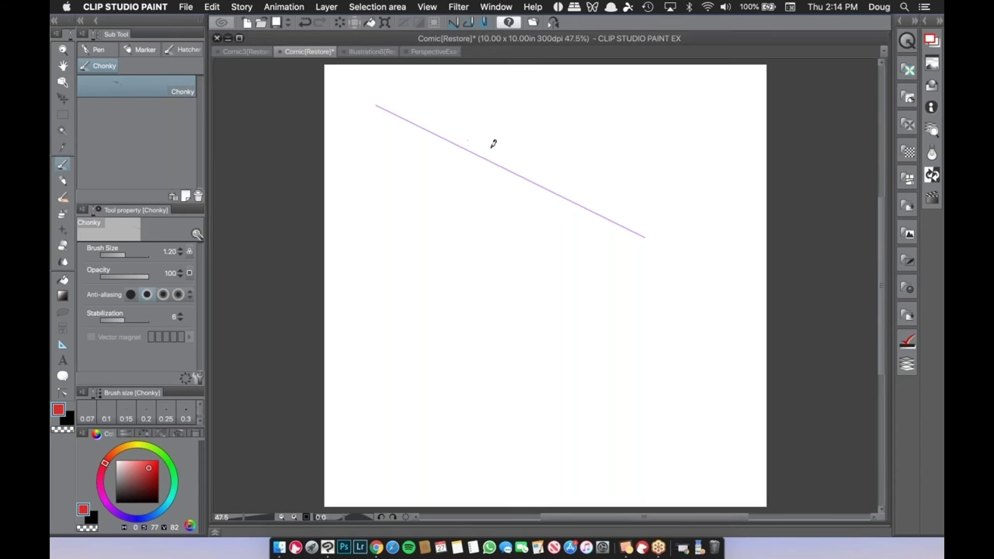
mouse_move(466, 134)
mouse_down()
mouse_move(564, 205)
mouse_move(608, 204)
mouse_move(653, 251)
mouse_up()
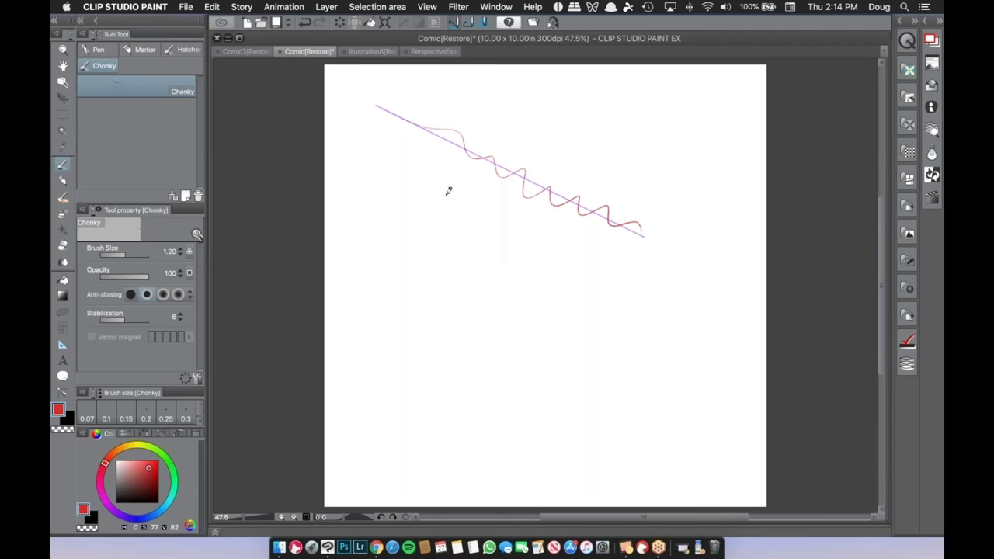
drag(378, 107, 644, 237)
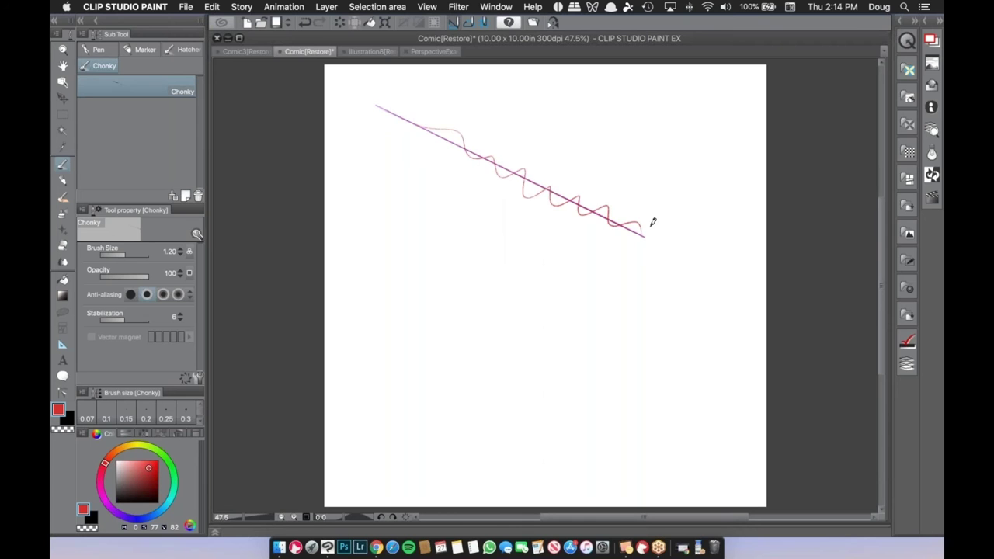
key(super+z)
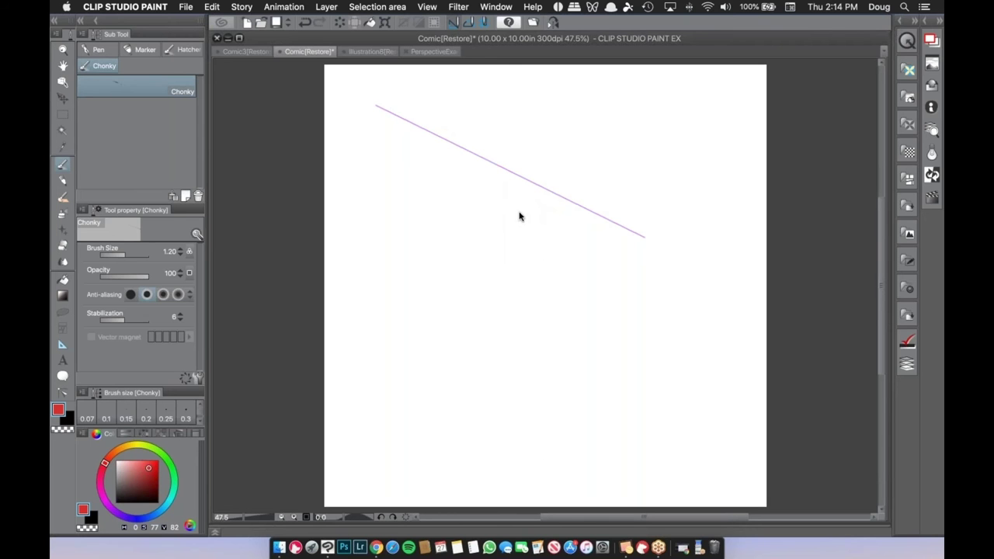
Delete the diagonal linear ruler using the Object operation tool.
key(o)
click(546, 193)
key(Delete)
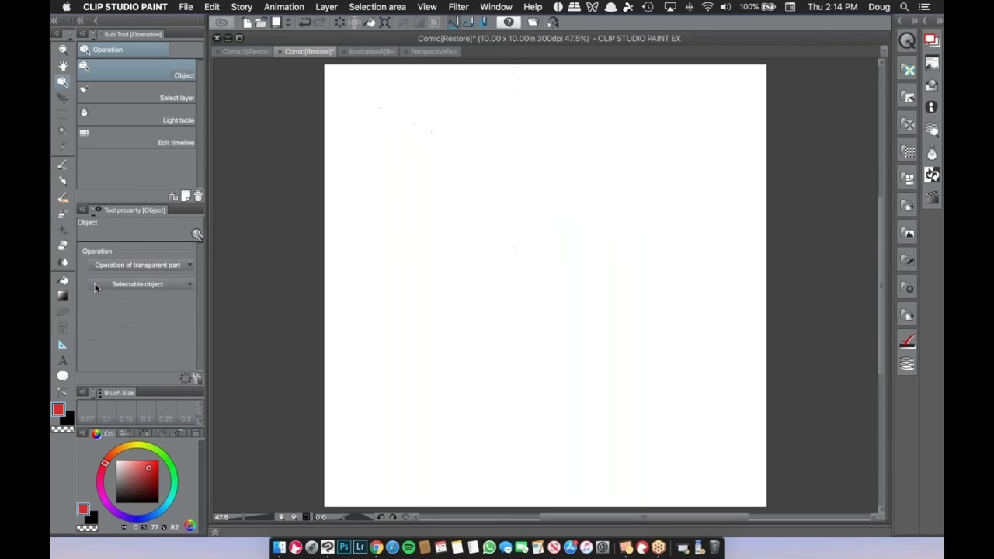
Create a rectangular Figure ruler in the page's upper left and an elliptical one below it.
click(63, 345)
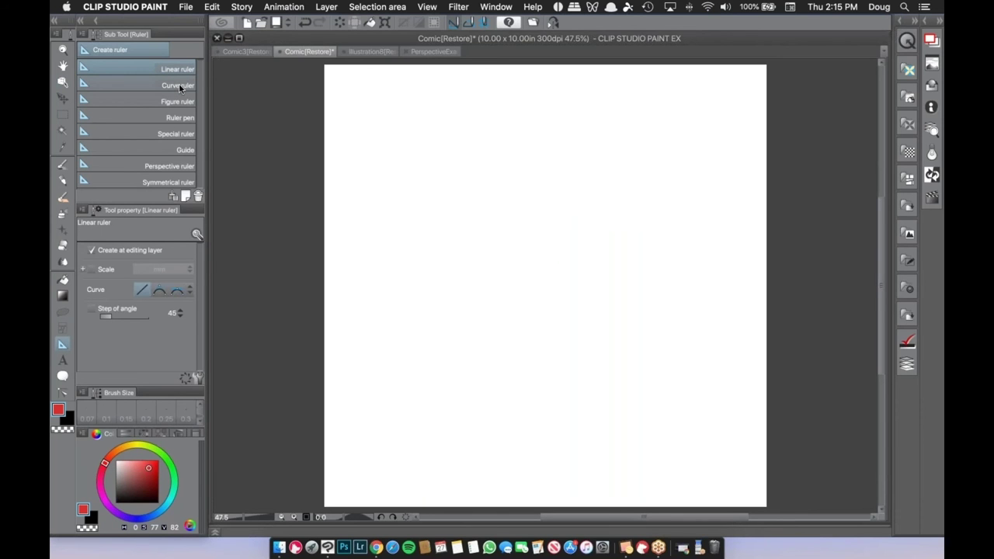
click(178, 102)
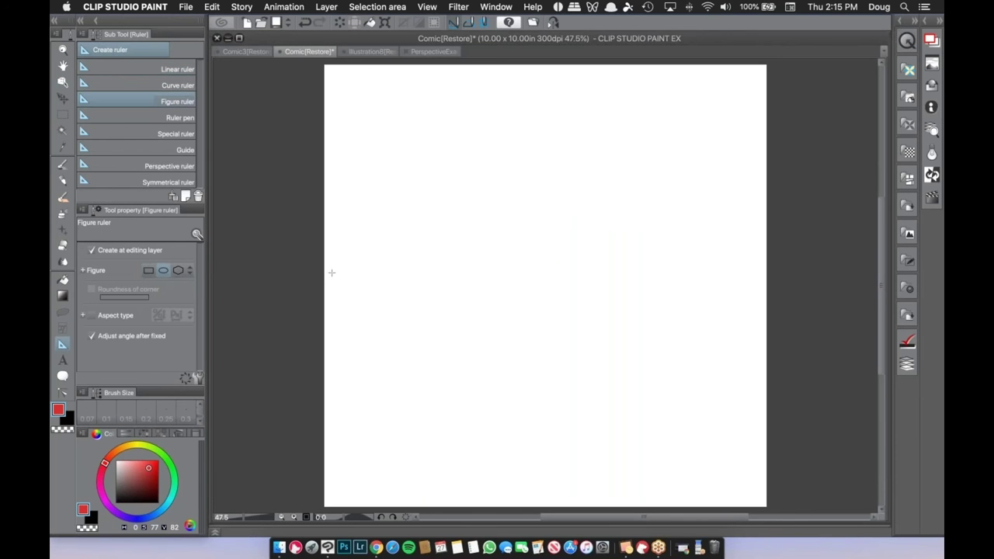
click(149, 270)
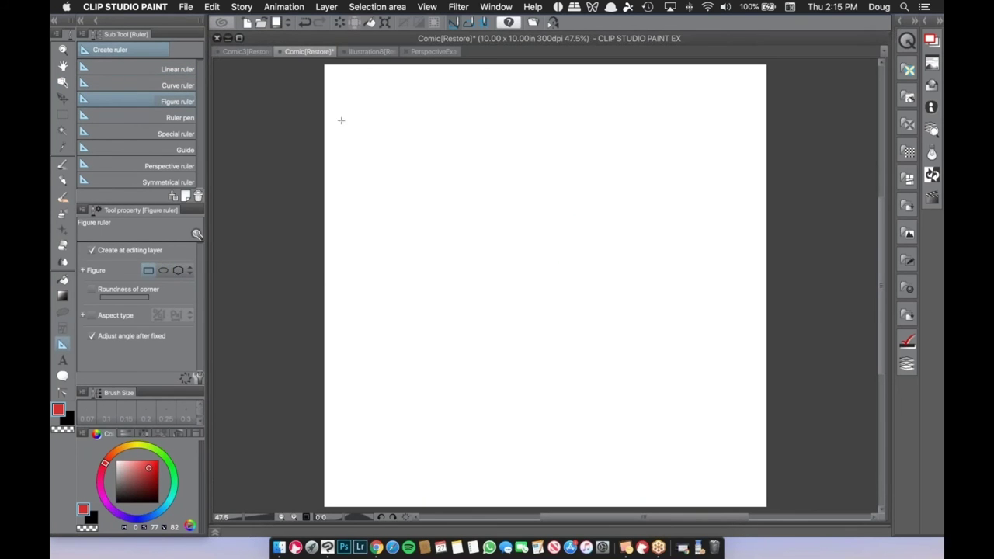
drag(347, 97, 485, 209)
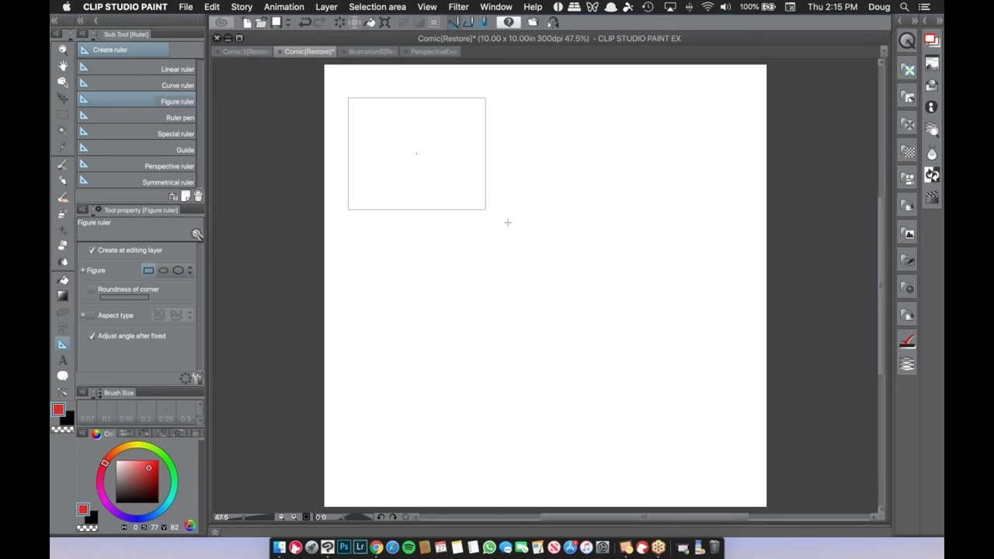
click(163, 270)
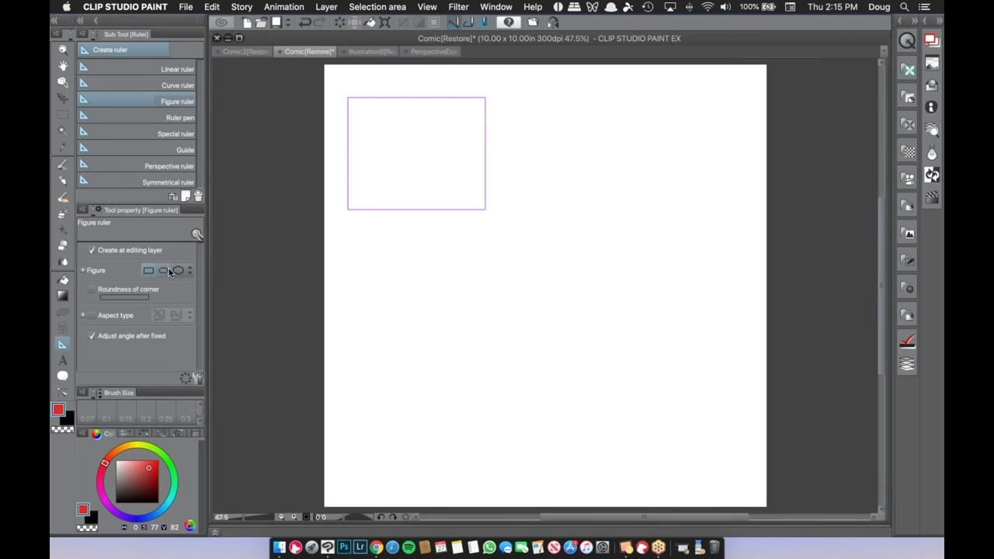
drag(367, 268, 512, 383)
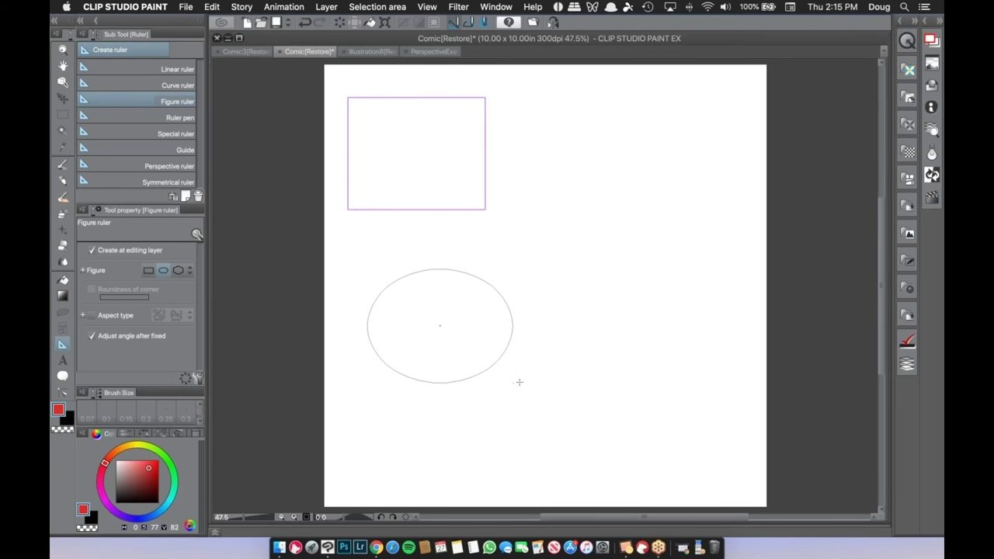
Create an unrotated hexagonal Figure ruler of the polygon type in the page's upper right.
click(178, 270)
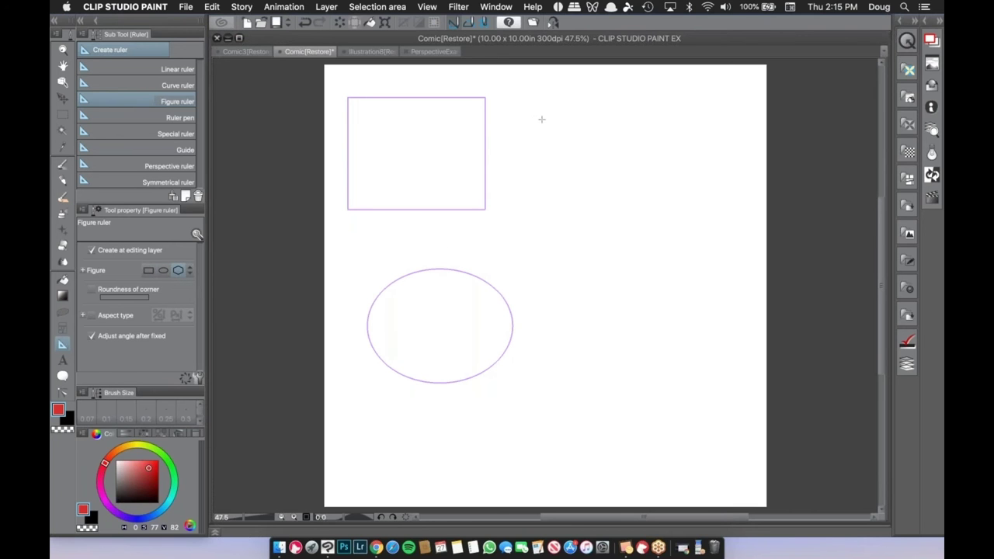
drag(545, 122, 686, 261)
click(684, 250)
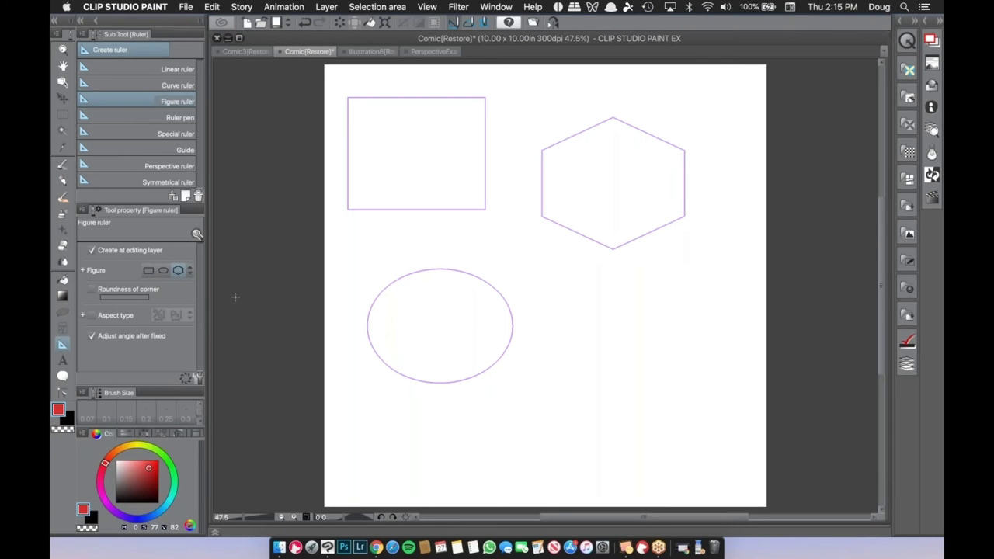
Set the polygon's number of vertices to 3 and create a triangular Figure ruler below the hexagon, rotated to point right.
click(83, 270)
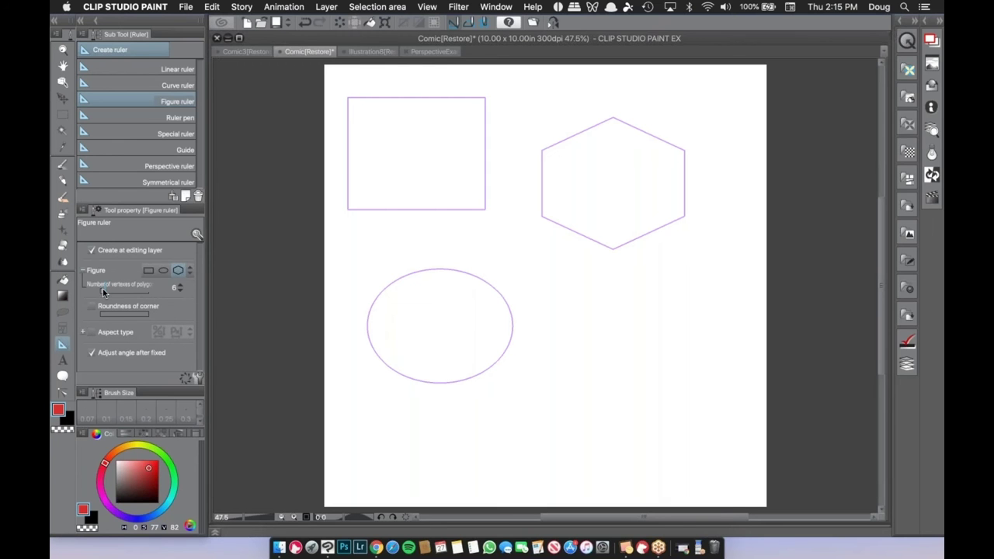
mouse_move(104, 291)
mouse_down()
mouse_move(154, 289)
mouse_move(94, 300)
mouse_up()
drag(567, 282, 717, 419)
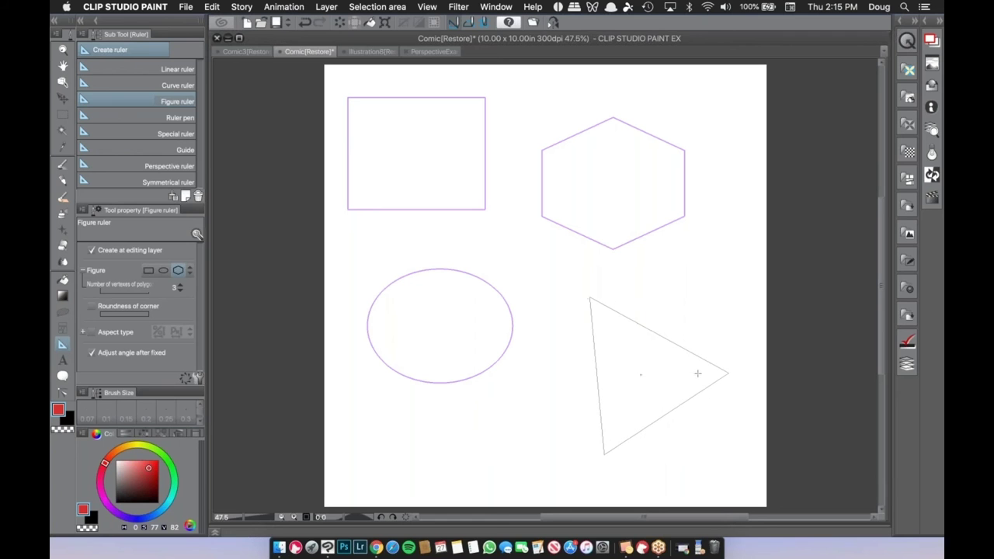
click(696, 368)
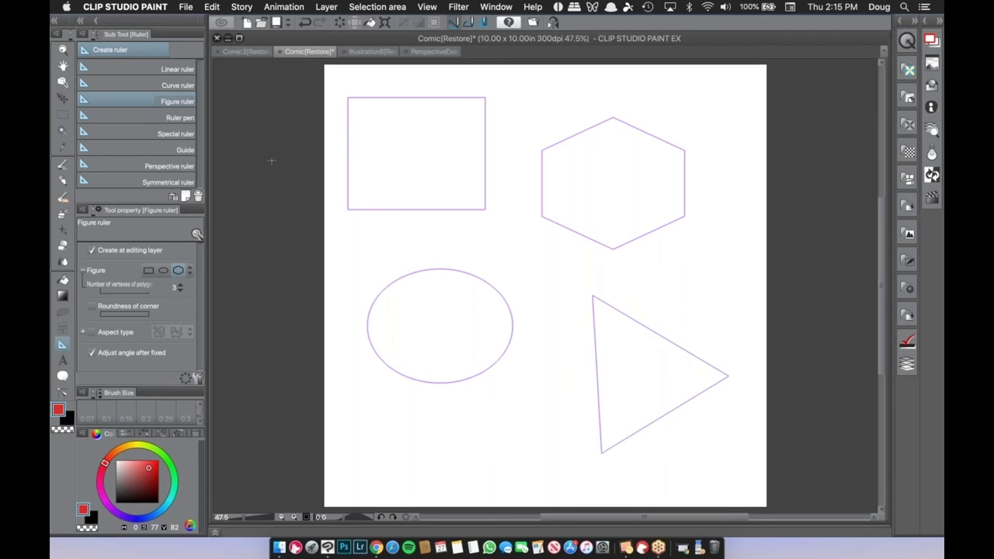
Draw in red along the rectangle, ellipse, hexagon and triangle rulers with the Long Leaded Pencil.
click(63, 164)
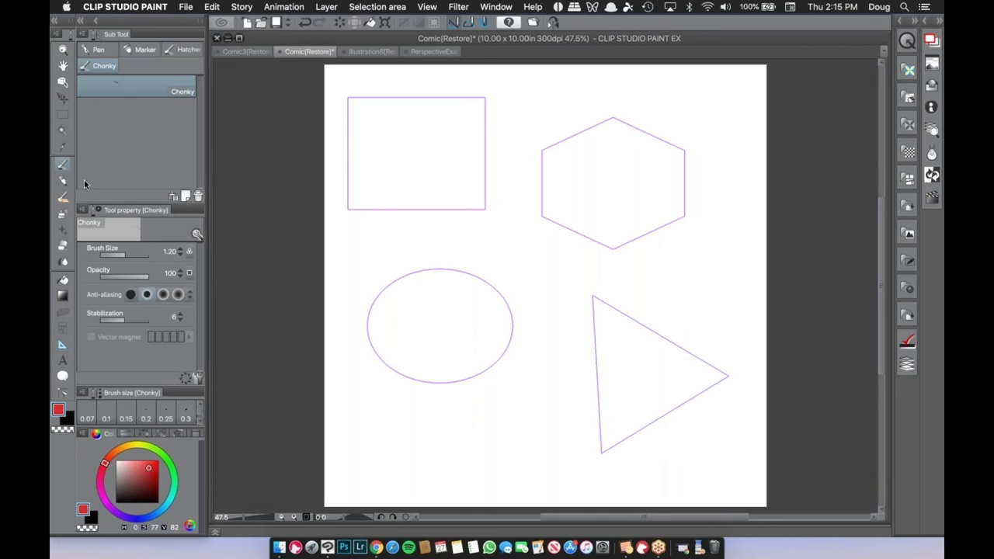
click(63, 181)
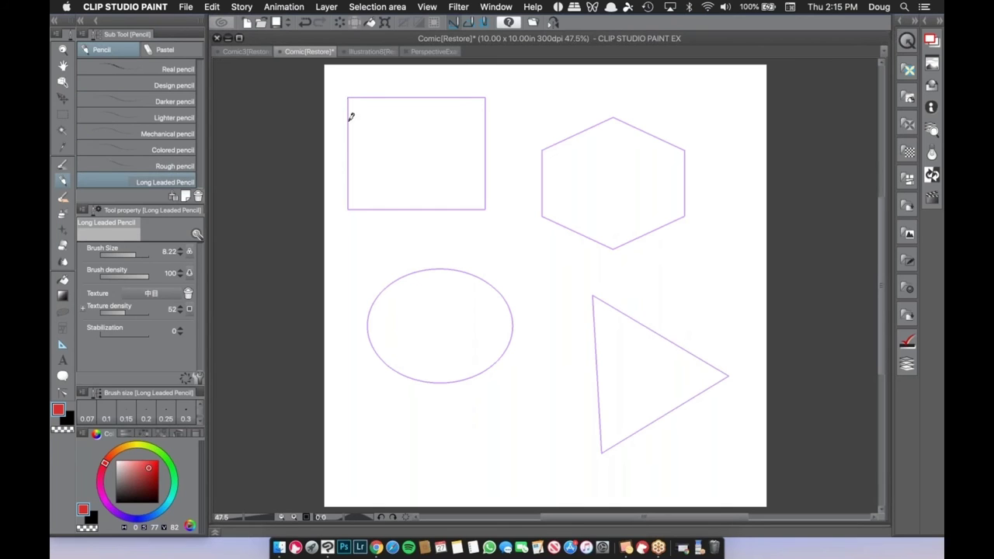
mouse_move(348, 116)
mouse_down()
mouse_move(348, 196)
mouse_move(485, 208)
mouse_move(486, 100)
mouse_move(402, 98)
mouse_up()
mouse_move(401, 273)
mouse_down()
mouse_move(371, 292)
mouse_move(477, 268)
mouse_move(399, 270)
mouse_up()
mouse_move(541, 149)
mouse_down()
mouse_move(541, 218)
mouse_move(685, 149)
mouse_move(541, 149)
mouse_up()
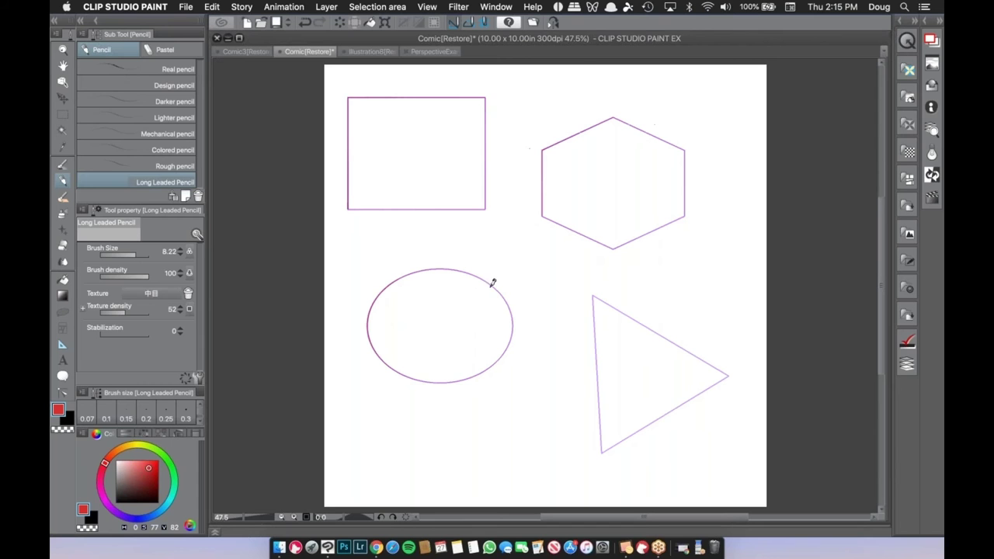
mouse_move(593, 296)
mouse_down()
mouse_move(668, 412)
mouse_move(594, 296)
mouse_up()
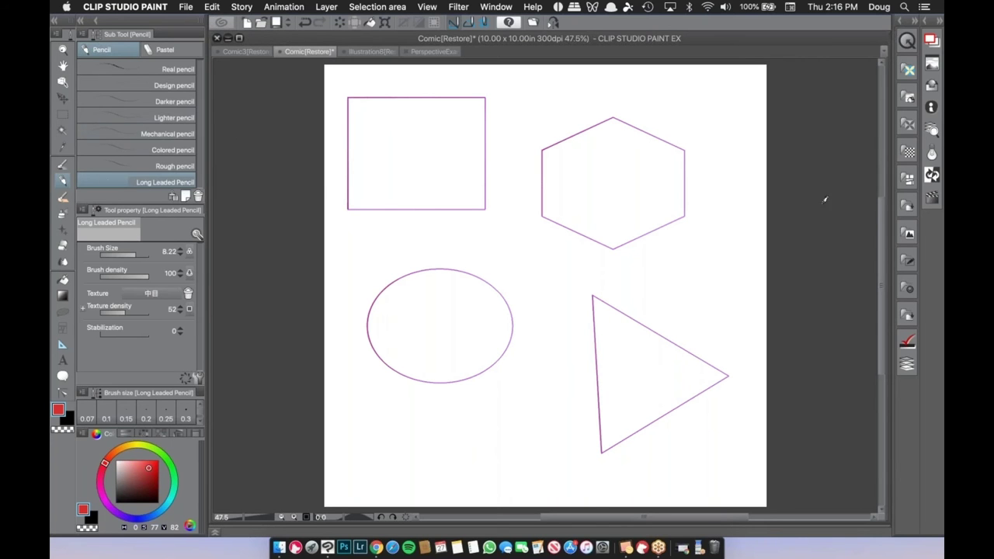
Show the layer list and select the rectangle, hexagon, ellipse and triangle rulers together as objects.
click(907, 363)
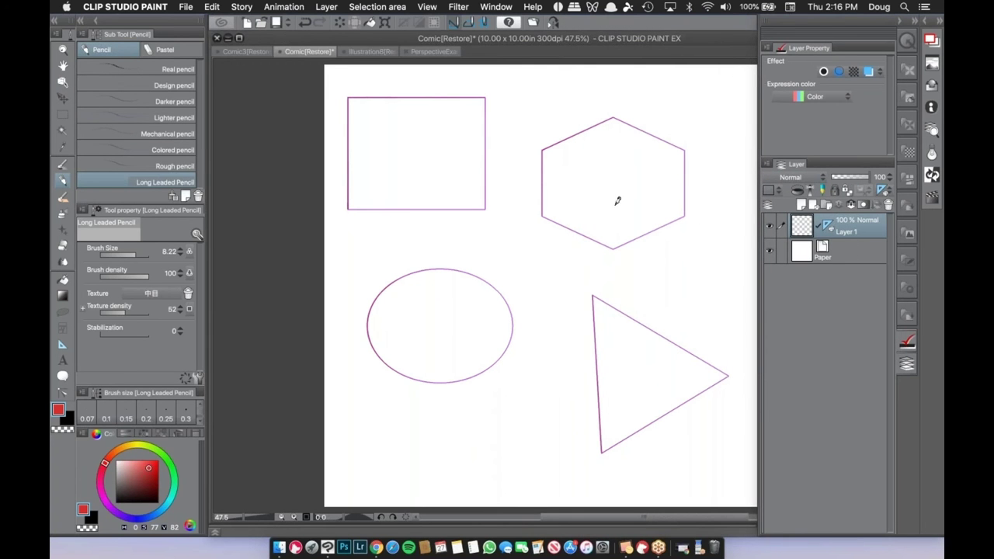
click(65, 79)
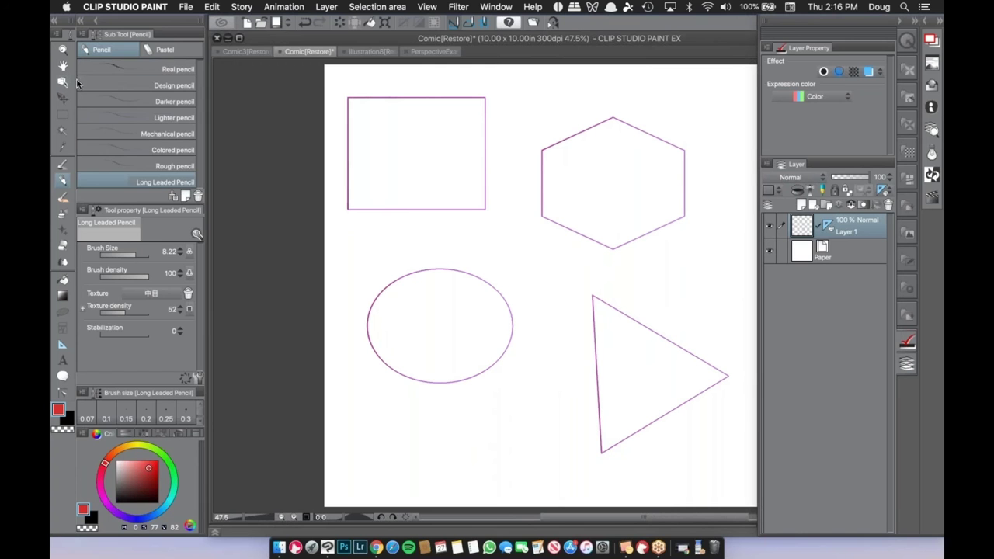
click(485, 179)
shift+click(541, 194)
shift+click(510, 314)
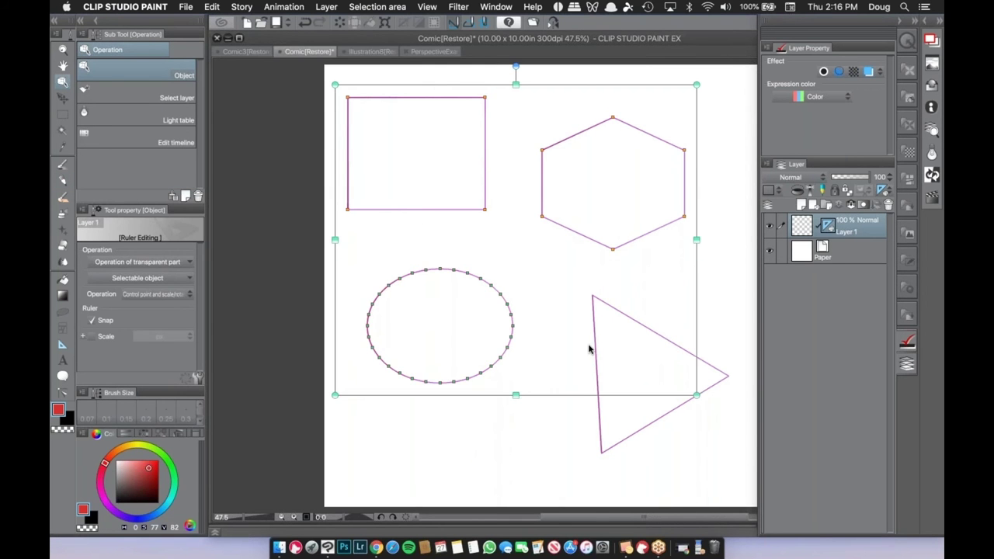
shift+click(594, 351)
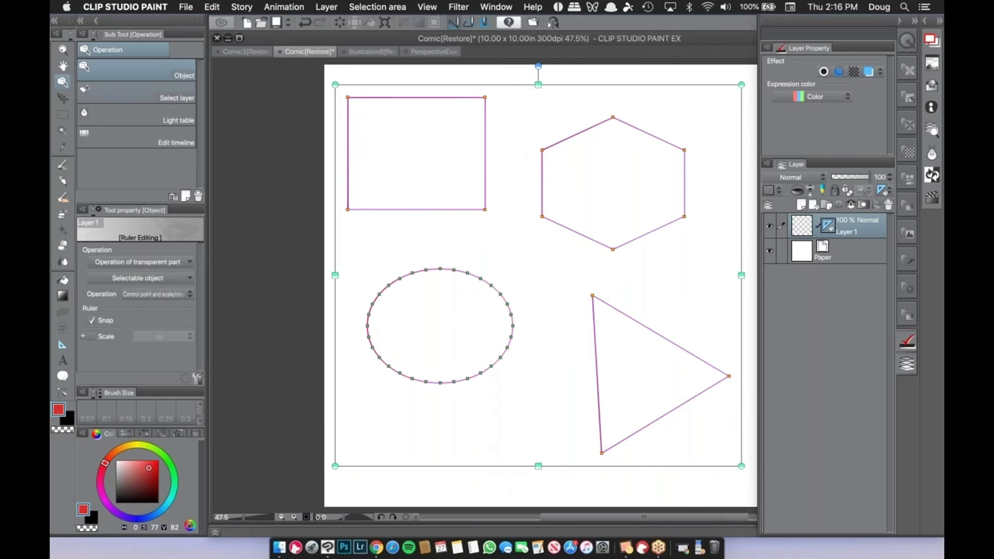
Reshape the rectangle ruler into a trapezoid by moving its two upper corners down and inward, and ink along it with the Chonky pen.
click(519, 267)
click(484, 161)
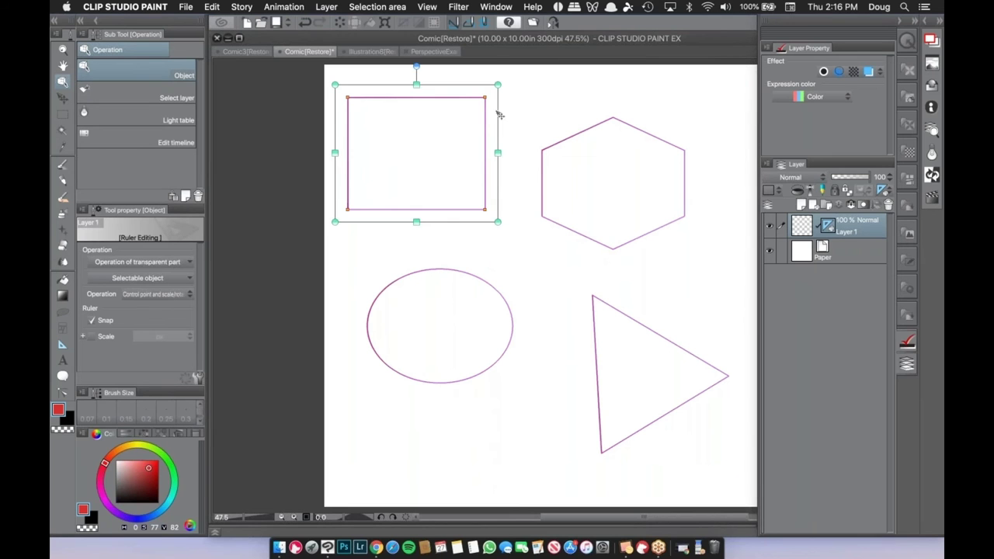
drag(485, 98, 454, 134)
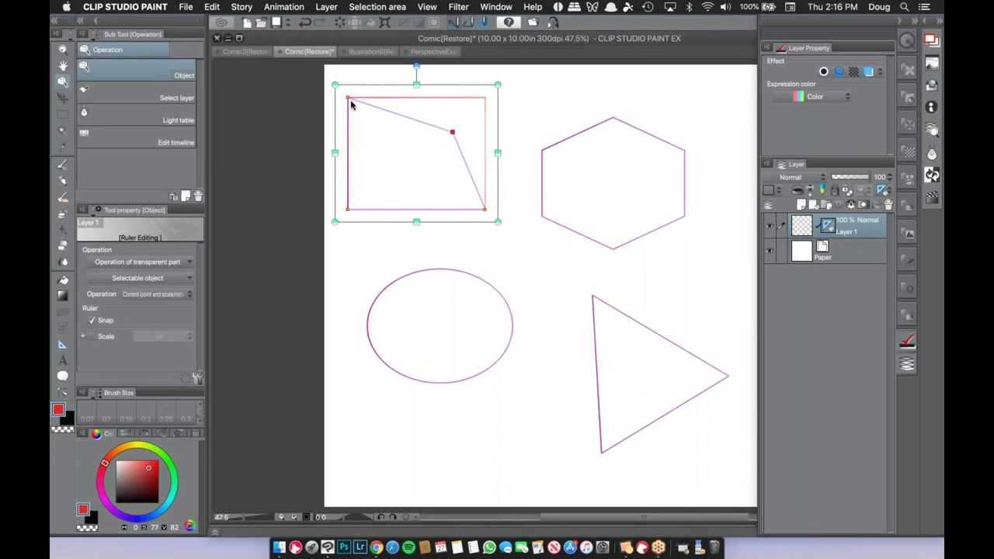
drag(349, 99, 394, 146)
drag(452, 133, 382, 144)
drag(444, 144, 445, 143)
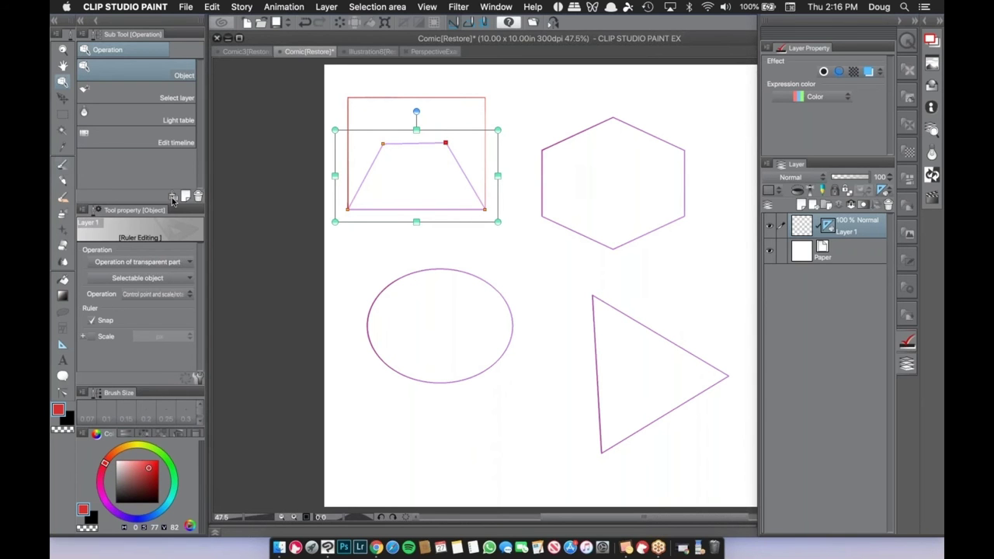
key(p)
drag(448, 143, 485, 210)
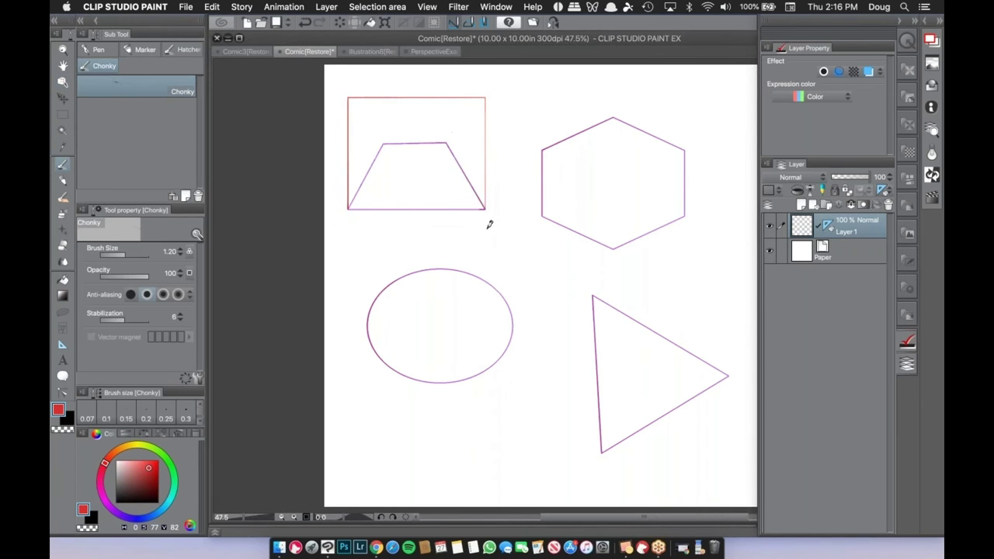
Delete the trapezoid, hexagon, ellipse and triangle rulers together and clear the red line art from Layer 1.
key(o)
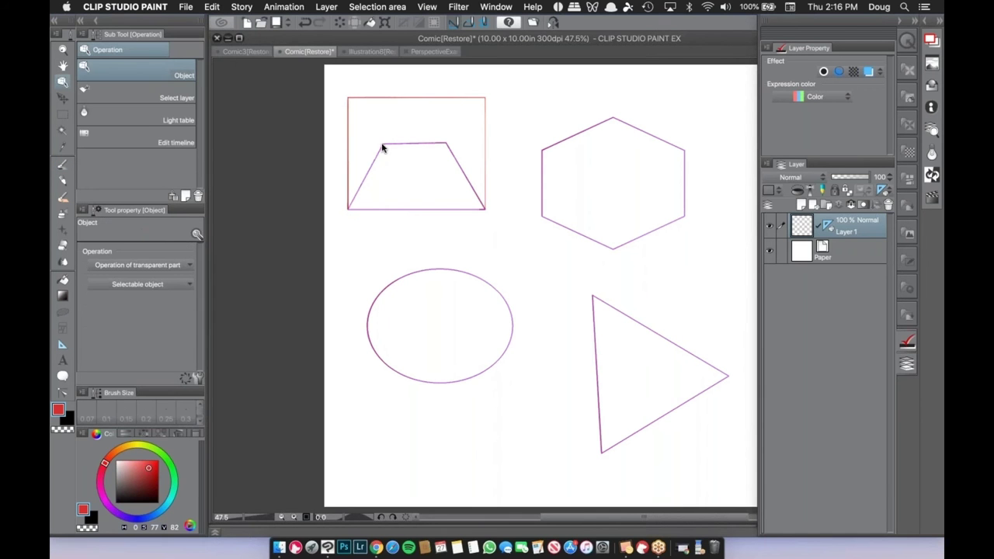
click(384, 146)
shift+click(542, 163)
shift+click(512, 314)
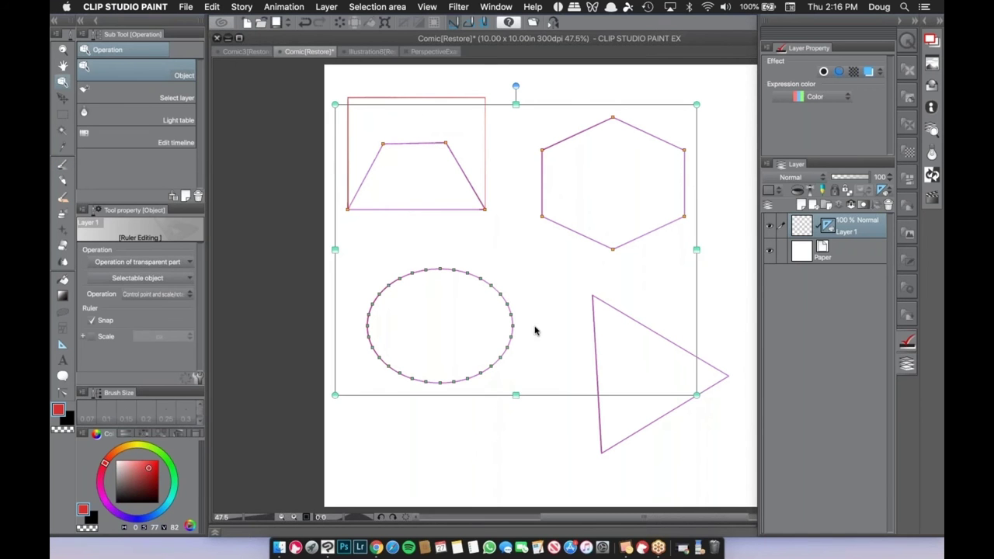
shift+click(595, 350)
click(339, 23)
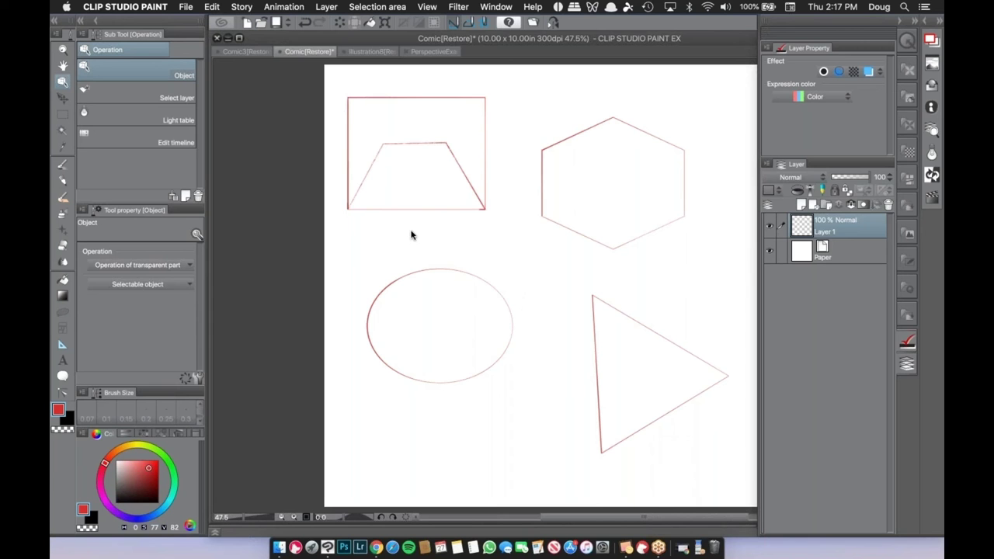
key(Delete)
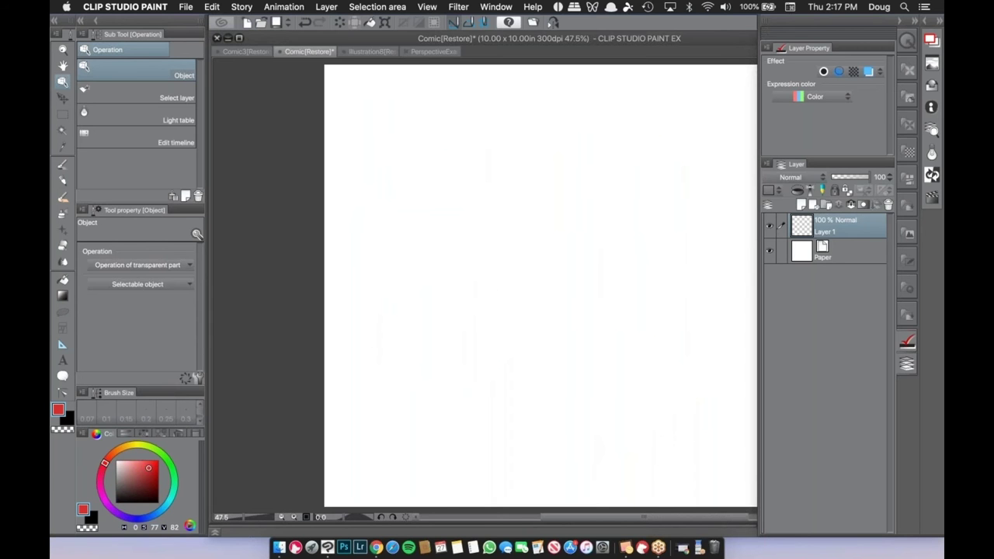
With the Ruler pen, draw a large wavy freehand ruler across the page and a small angular one in the lower left.
click(64, 344)
click(181, 117)
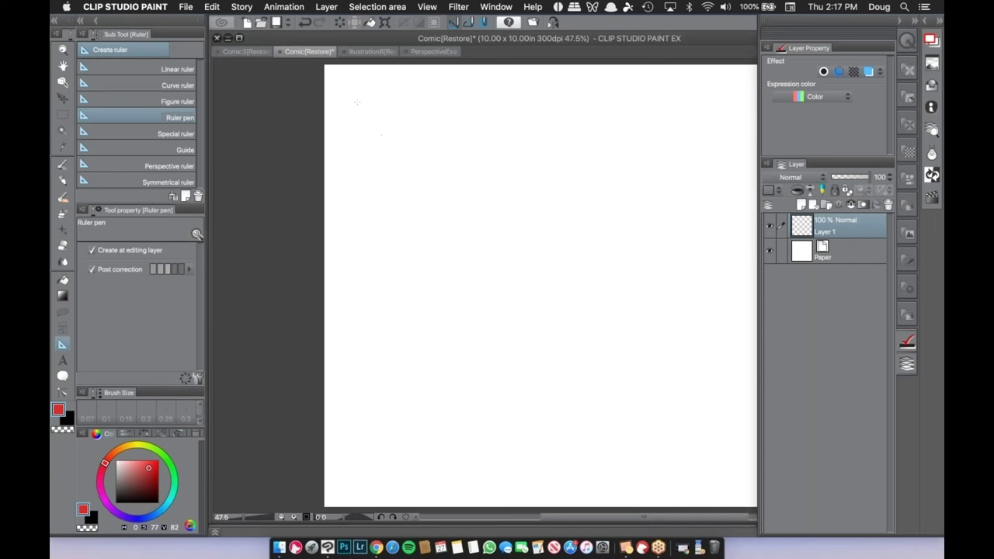
mouse_move(357, 101)
mouse_down()
mouse_move(536, 121)
mouse_move(591, 114)
mouse_move(567, 236)
mouse_move(711, 221)
mouse_move(663, 287)
mouse_move(711, 345)
mouse_move(692, 430)
mouse_move(554, 444)
mouse_move(502, 378)
mouse_move(525, 296)
mouse_move(447, 294)
mouse_move(371, 314)
mouse_move(392, 257)
mouse_move(366, 231)
mouse_move(353, 91)
mouse_up()
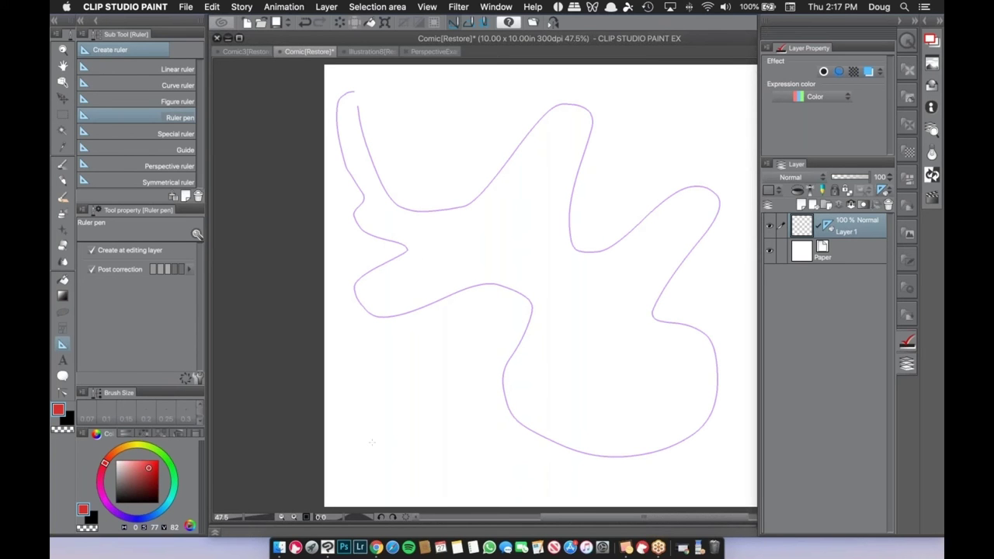
mouse_move(371, 442)
mouse_down()
mouse_move(352, 401)
mouse_move(412, 362)
mouse_move(441, 438)
mouse_move(405, 457)
mouse_move(380, 453)
mouse_move(383, 429)
mouse_move(371, 455)
mouse_up()
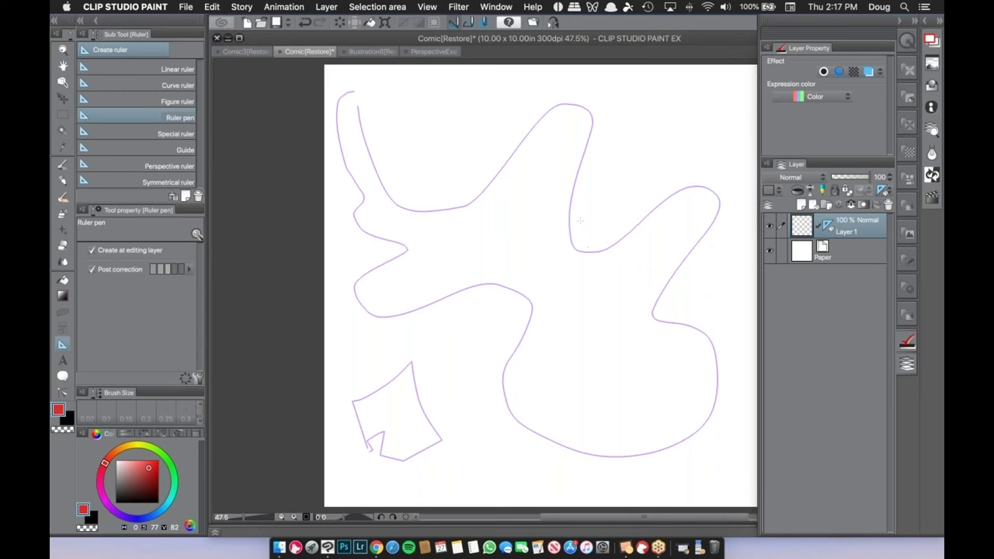
Smooth the wavy ruler by moving control points along its upper and right-hand bends, and join its open ends at the upper left.
click(62, 82)
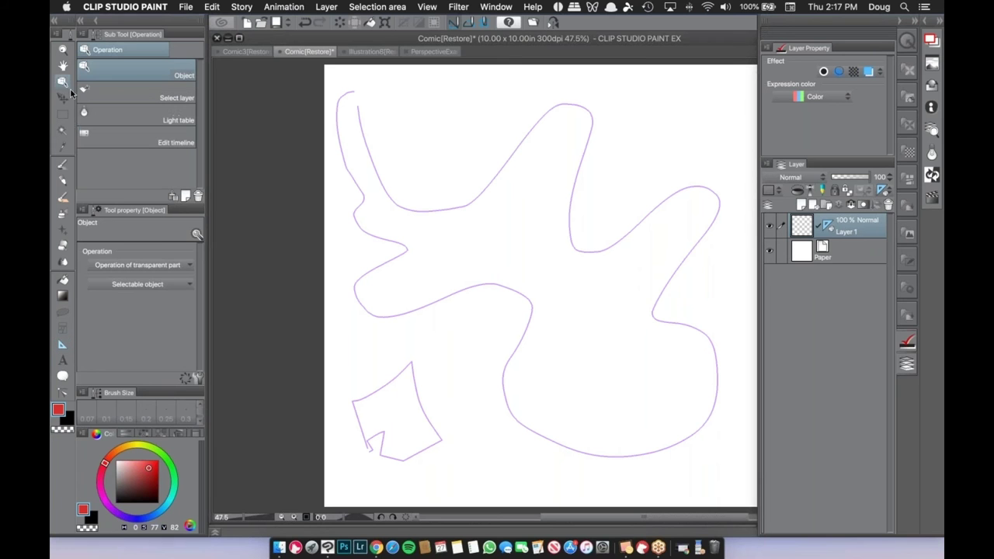
click(422, 211)
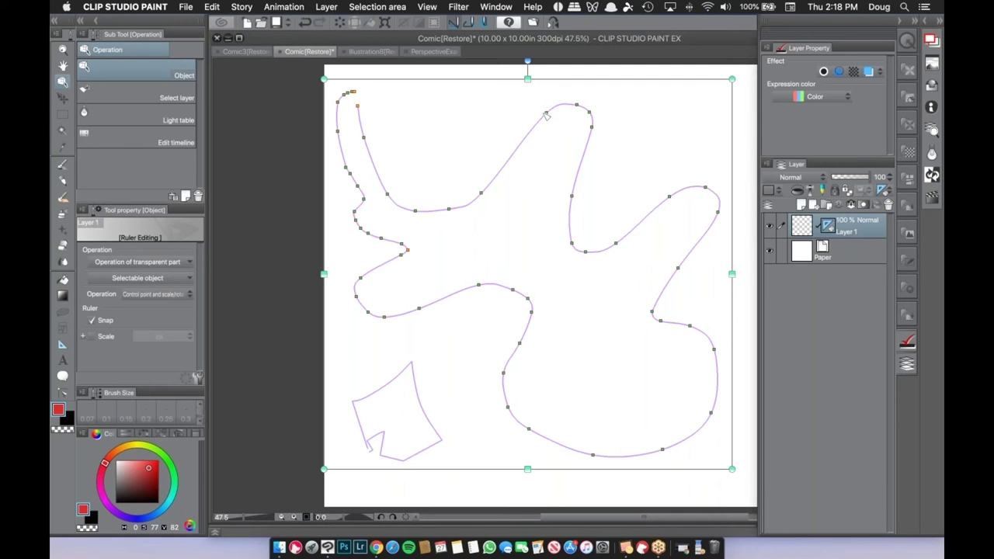
drag(547, 115, 598, 111)
click(570, 197)
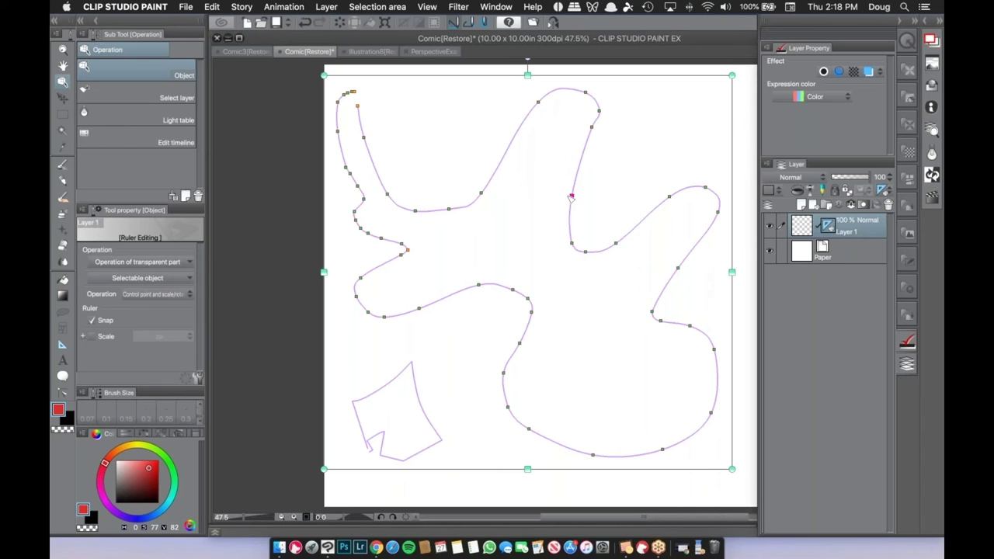
drag(572, 197, 565, 195)
drag(571, 243, 564, 242)
drag(585, 252, 618, 247)
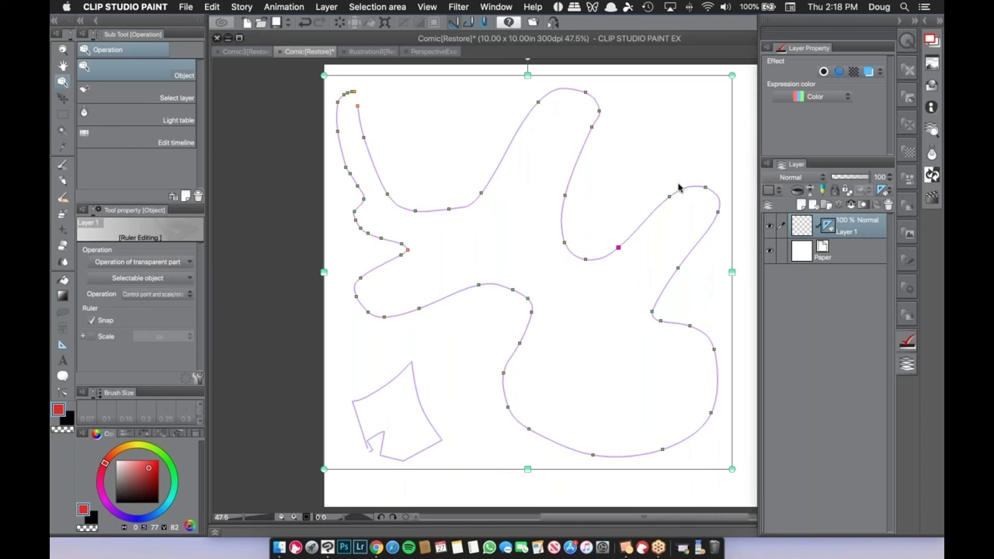
drag(669, 196, 706, 177)
drag(717, 212, 722, 212)
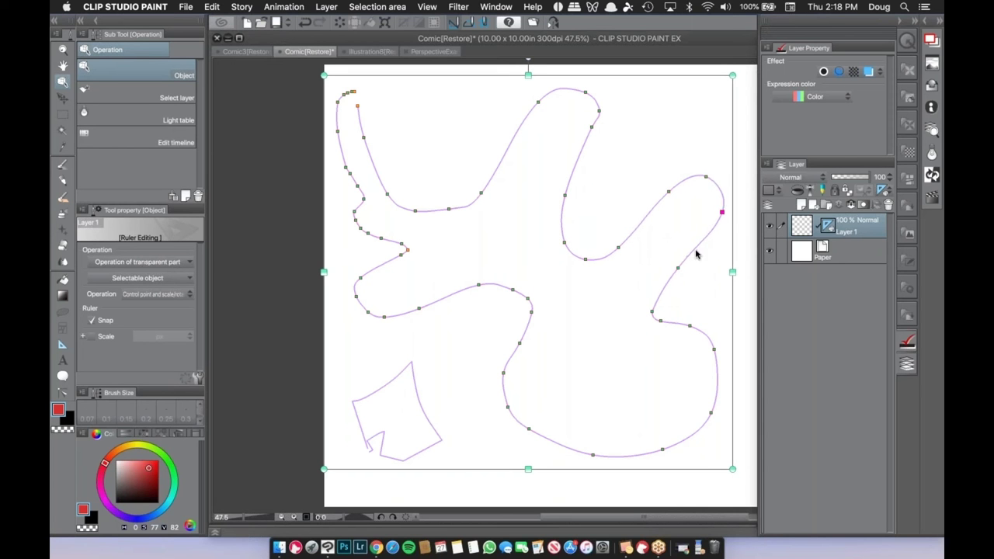
drag(677, 268, 679, 269)
drag(652, 312, 652, 301)
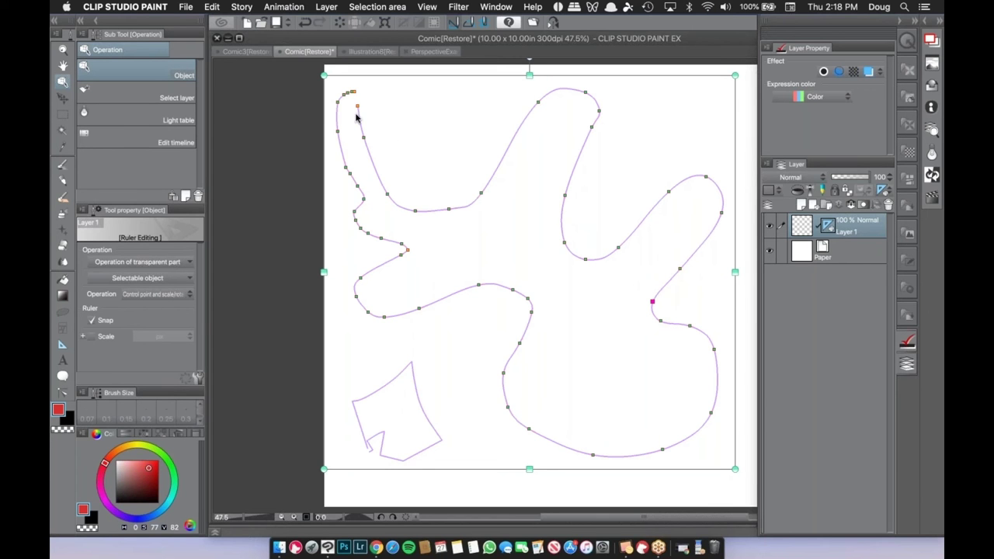
drag(357, 105, 355, 104)
Delete the control point below the wavy ruler's joined ends and move the neighbouring point up to straighten that side.
click(363, 137)
right_click(365, 140)
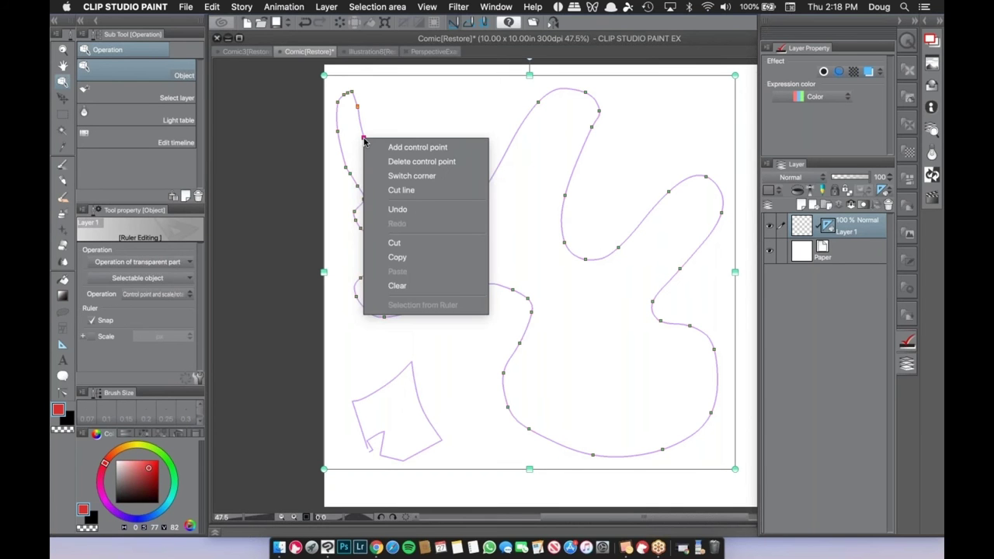
click(412, 164)
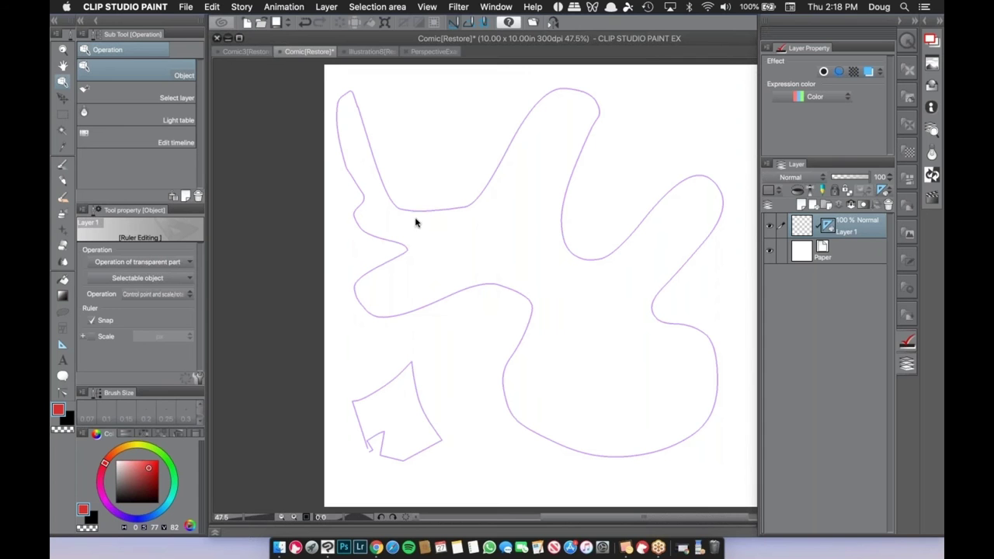
click(385, 190)
drag(387, 192, 392, 176)
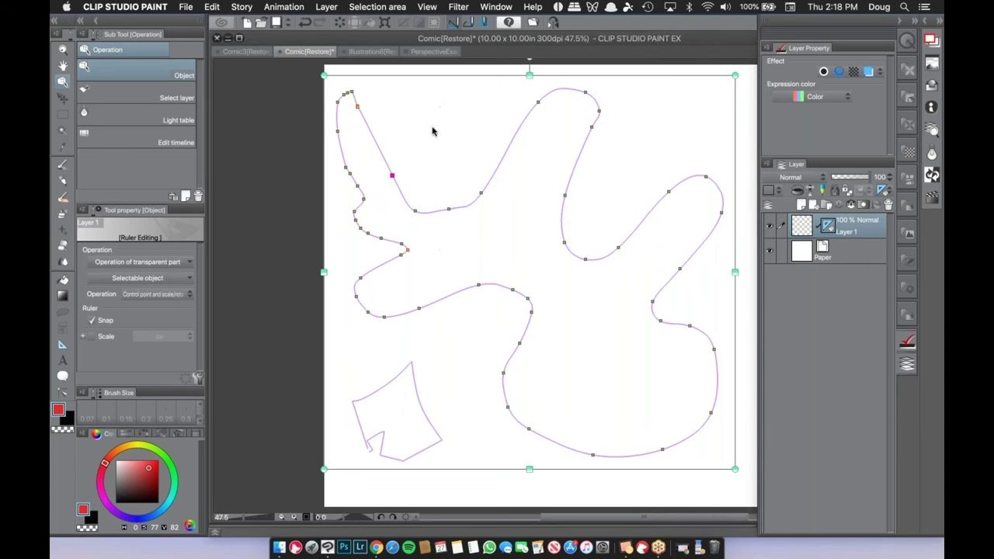
Delete the wavy ruler and the small angular ruler from the page.
click(454, 23)
key(Delete)
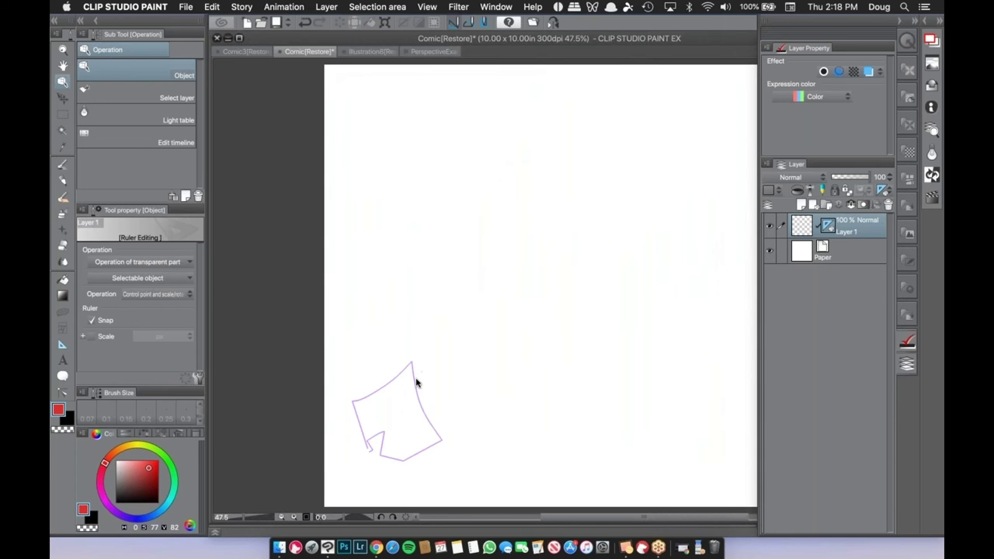
click(439, 439)
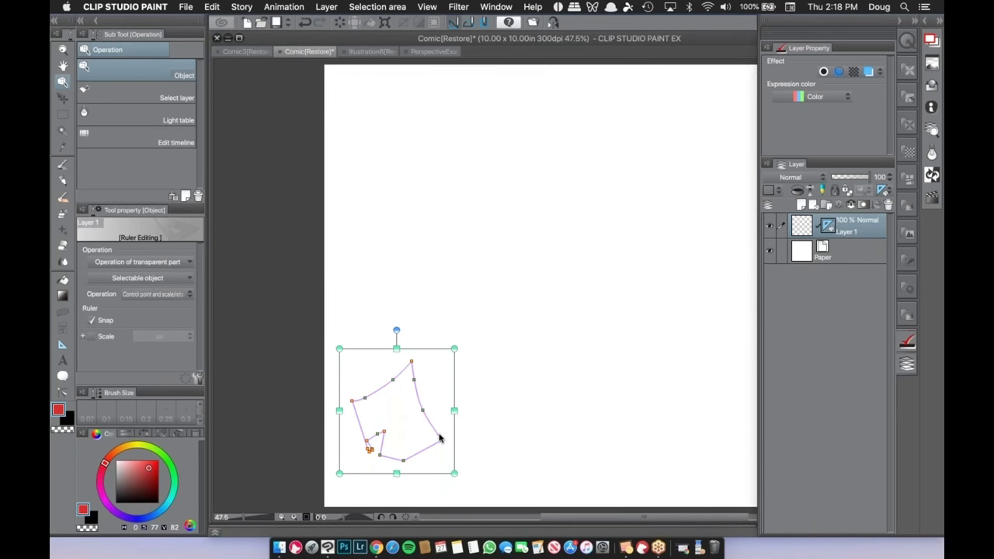
key(Delete)
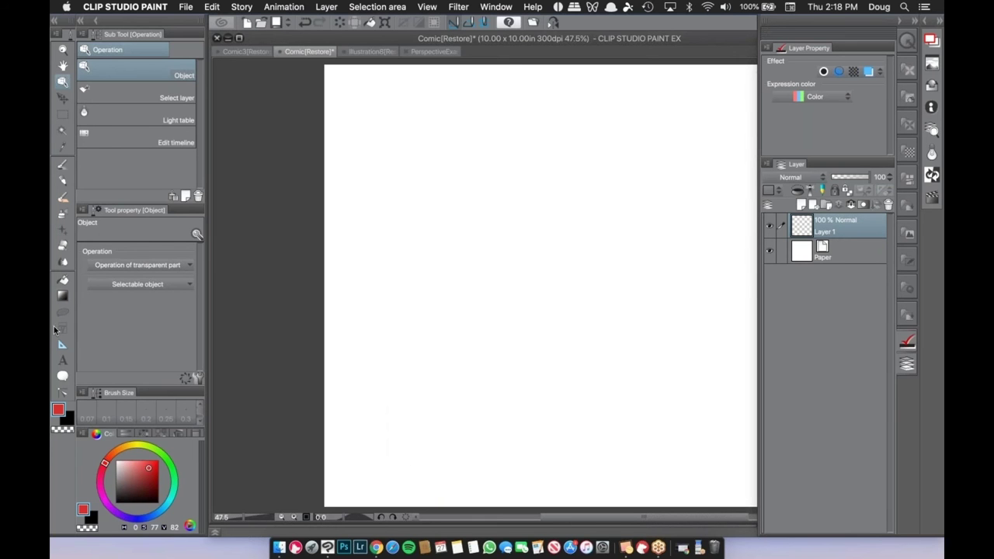
Create a Parallel line special ruler running diagonally up toward the page's upper right at an angle of about -39.
click(62, 344)
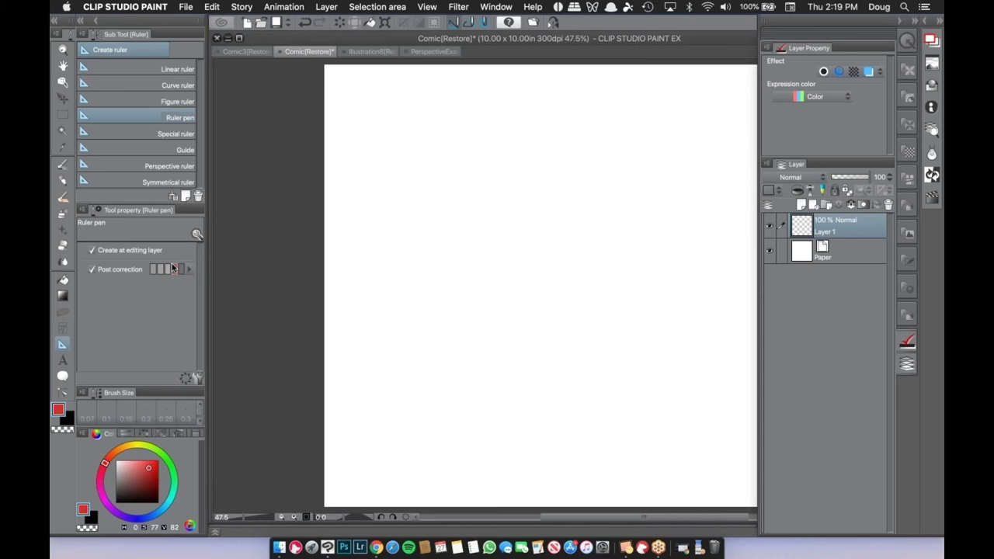
click(179, 134)
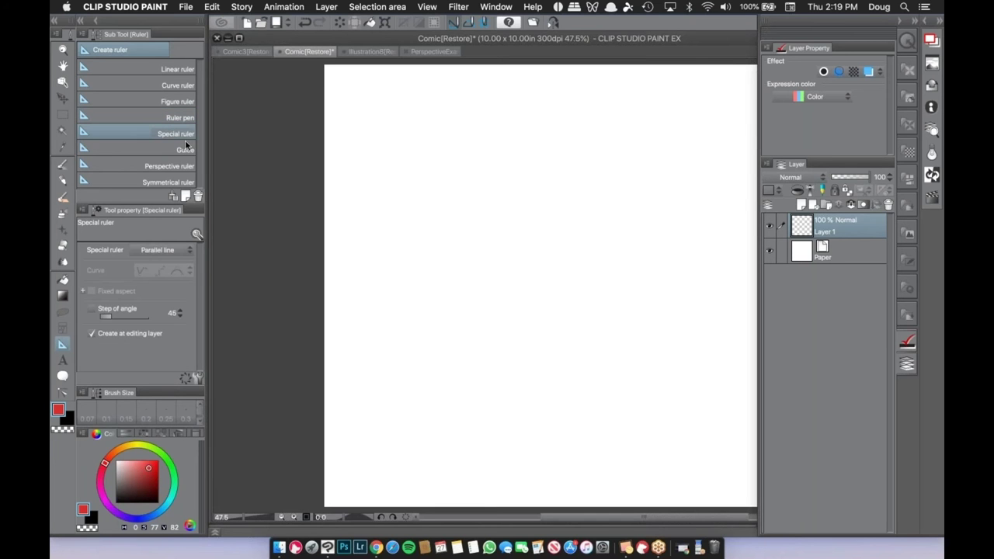
click(184, 250)
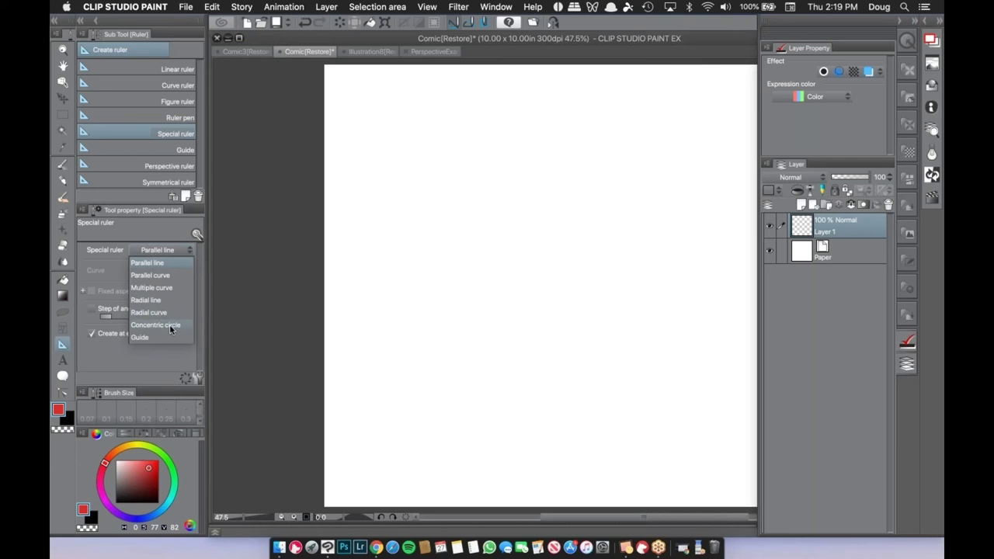
click(159, 262)
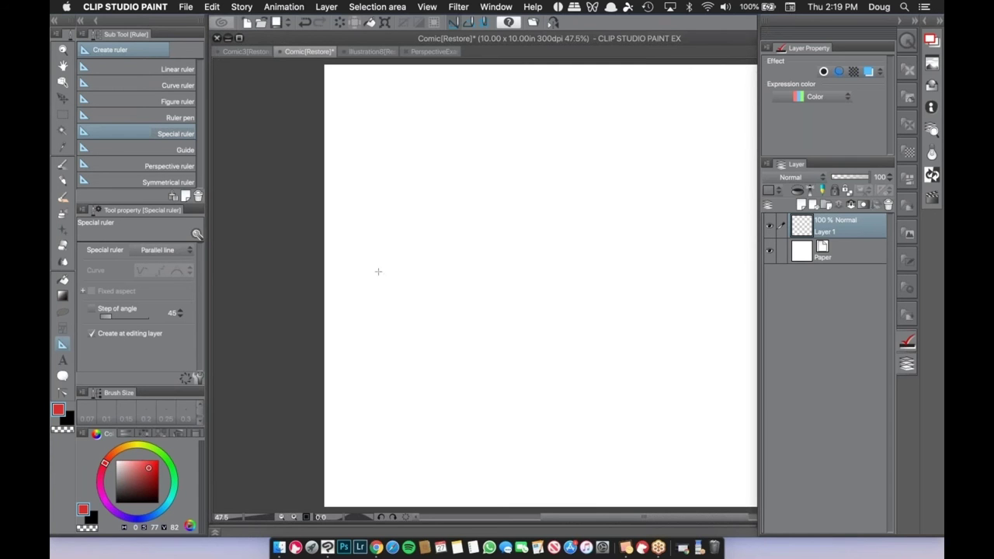
drag(353, 310, 581, 130)
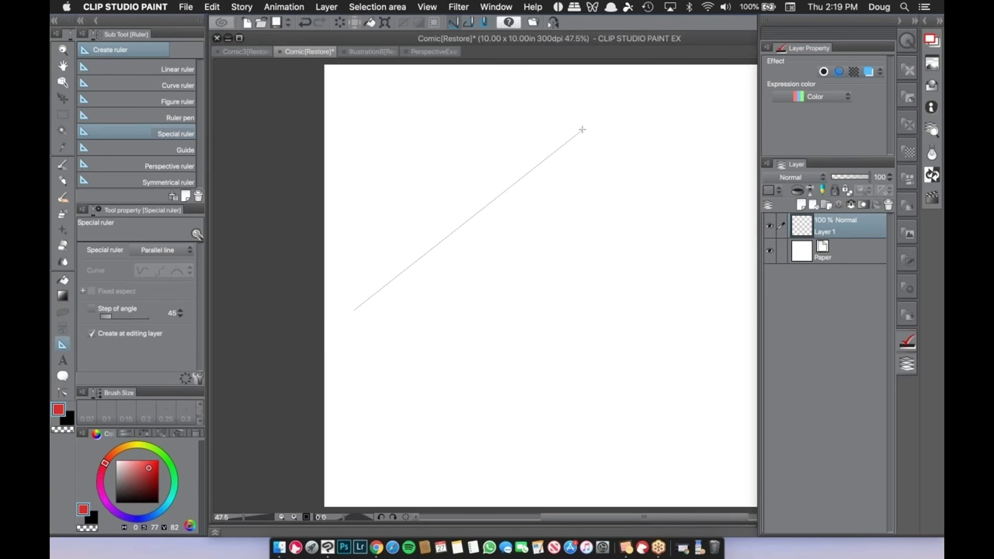
drag(582, 129, 582, 129)
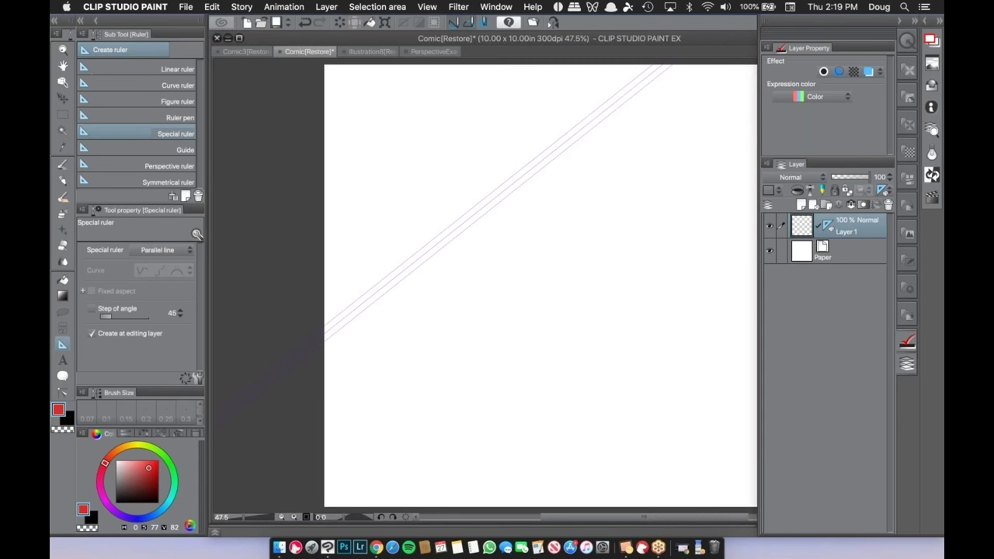
Select the parallel line ruler, move it onto the middle of the page and rotate it to an angle of about -47.
click(64, 81)
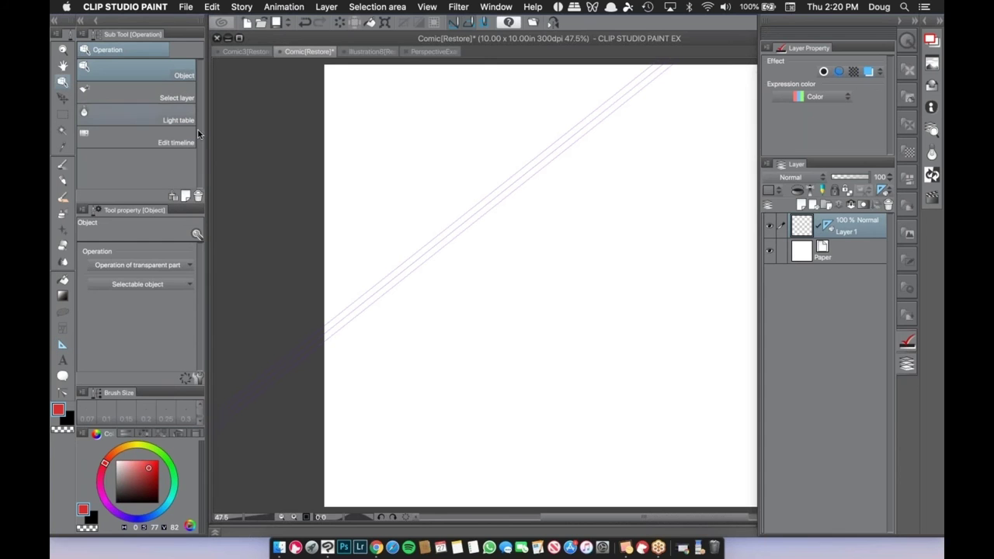
click(487, 204)
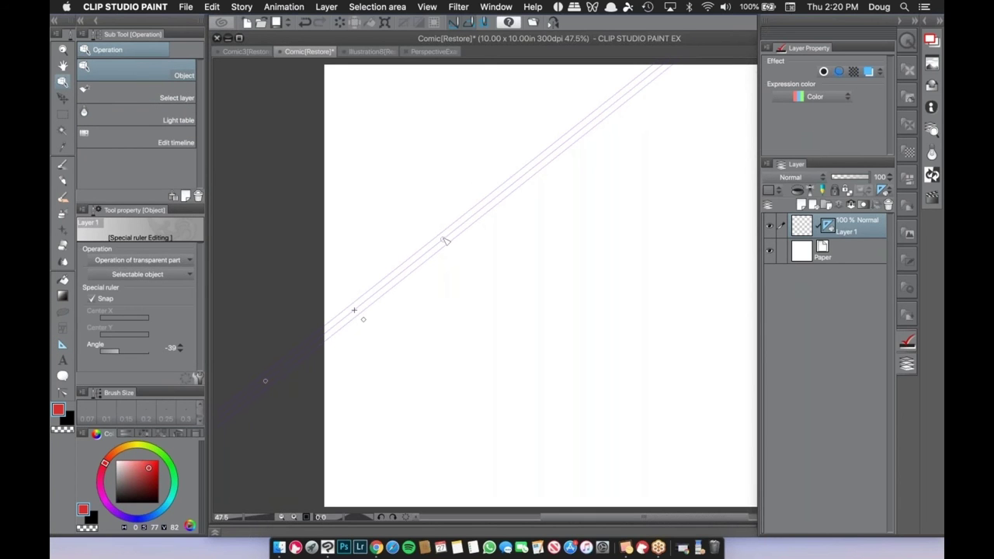
drag(360, 311, 390, 282)
drag(475, 237, 523, 232)
mouse_move(436, 305)
mouse_down()
mouse_move(455, 324)
mouse_move(443, 311)
mouse_up()
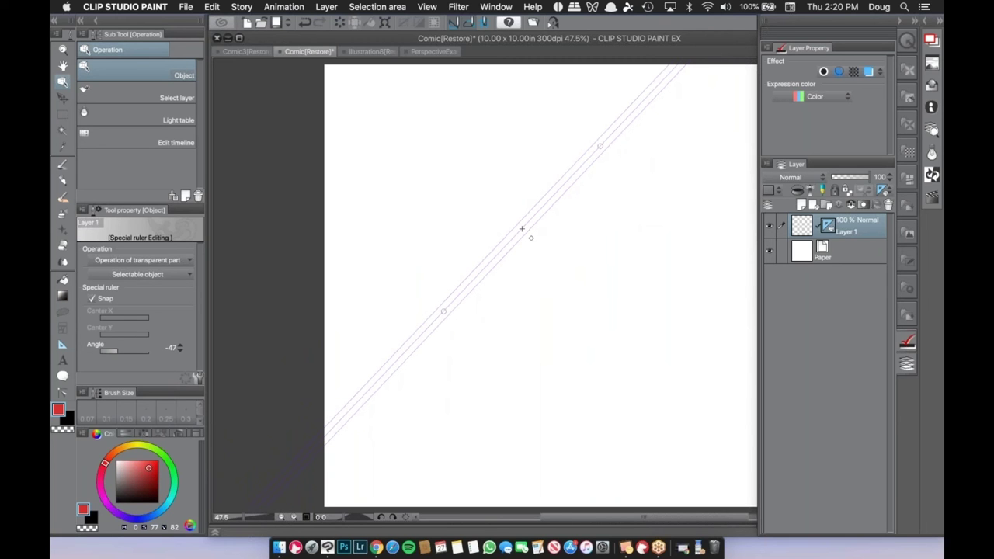
Draw red Long Leaded Pencil strokes snapped to the parallel line ruler across the page's upper-left corner.
click(63, 181)
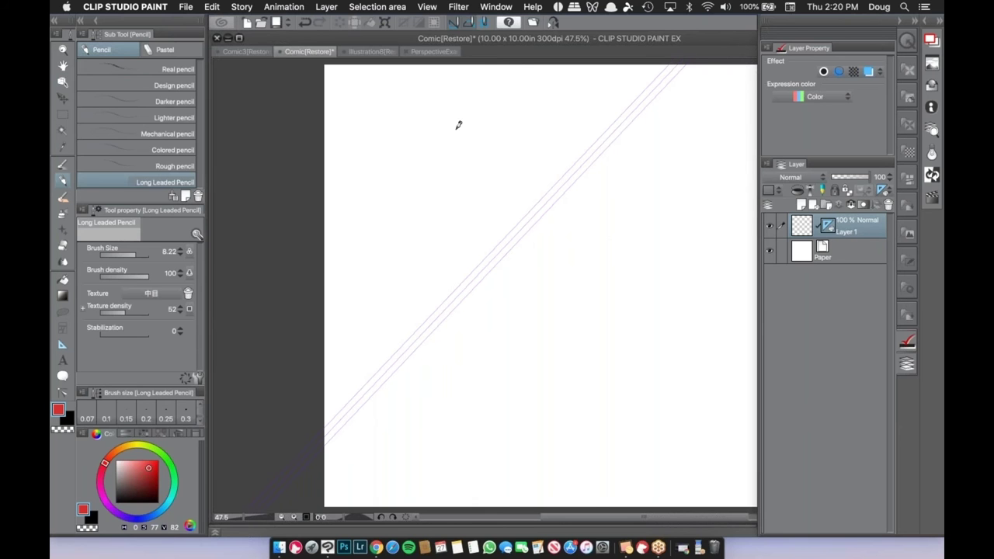
mouse_move(516, 82)
mouse_down()
mouse_move(325, 283)
mouse_move(325, 268)
mouse_up()
mouse_move(485, 70)
mouse_down()
mouse_move(327, 229)
mouse_move(282, 254)
mouse_up()
drag(434, 73, 325, 187)
mouse_move(393, 77)
mouse_down()
mouse_move(325, 151)
mouse_move(325, 141)
mouse_up()
drag(485, 138, 469, 153)
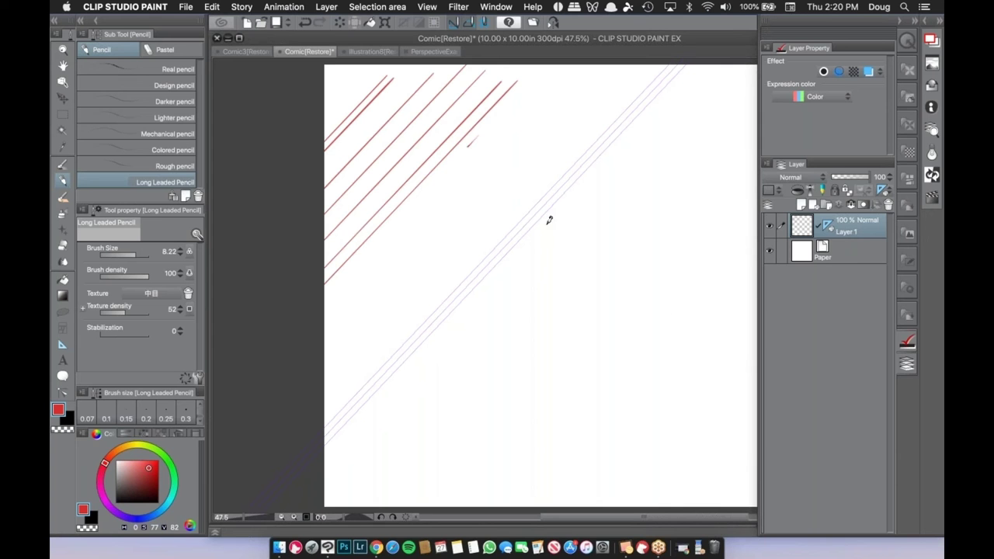
Draw many more diagonal pencil strokes parallel to the ruler on both sides of it, across the page's middle and right.
drag(433, 234, 594, 65)
drag(385, 316, 616, 71)
drag(482, 156, 493, 145)
drag(393, 310, 626, 65)
drag(432, 275, 630, 65)
drag(437, 274, 634, 65)
drag(473, 350, 710, 101)
drag(470, 390, 713, 133)
drag(476, 407, 722, 149)
drag(482, 425, 752, 140)
drag(550, 295, 708, 128)
drag(551, 283, 736, 89)
drag(547, 283, 570, 259)
drag(687, 124, 556, 251)
drag(733, 65, 526, 263)
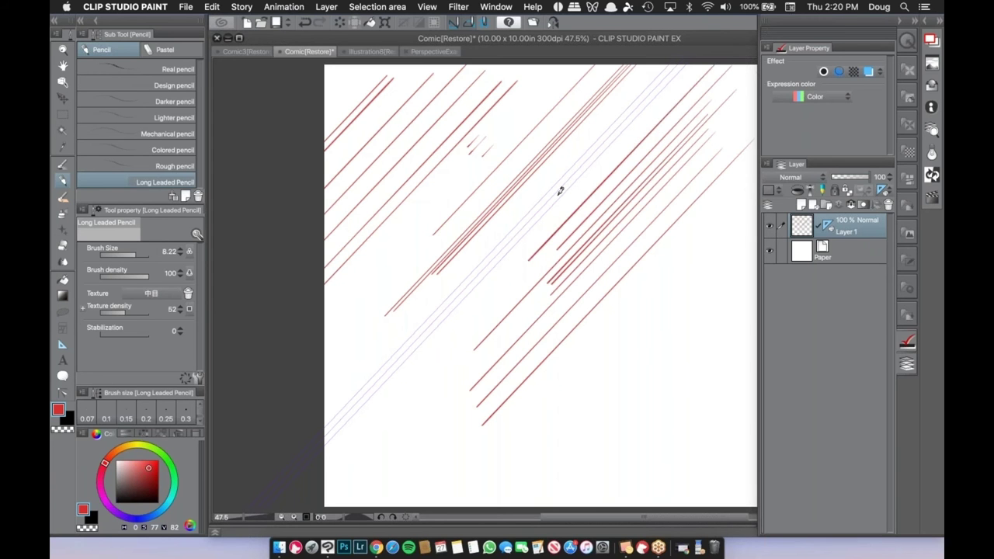
Clear the pencil strokes from Layer 1 and rotate the parallel line ruler to a steeper angle.
key(Delete)
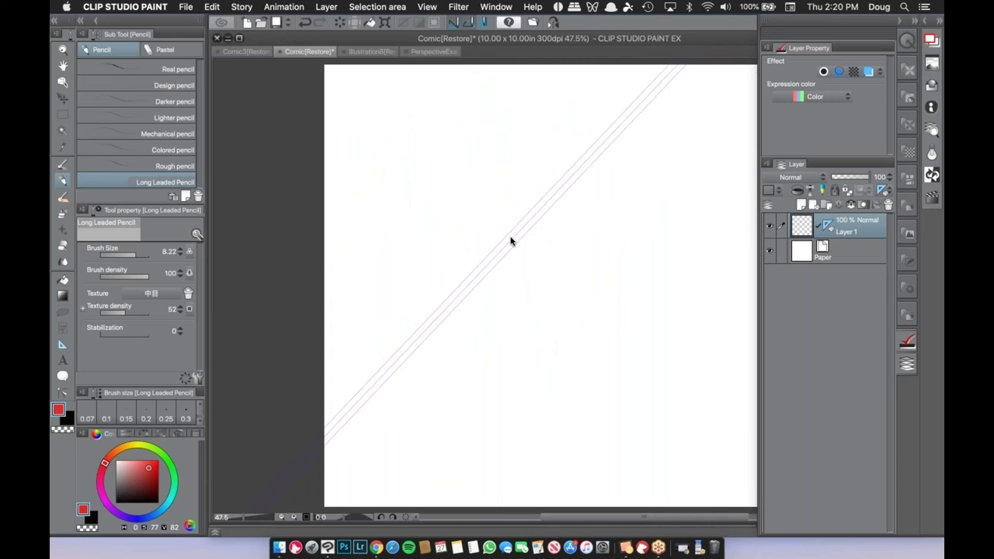
super+click(513, 240)
drag(598, 146, 574, 130)
Draw steep parallel pencil strokes on both sides of the rotated parallel line ruler.
mouse_move(436, 341)
mouse_down()
mouse_move(573, 87)
mouse_move(533, 111)
mouse_up()
drag(419, 329, 542, 98)
mouse_move(394, 317)
mouse_down()
mouse_move(507, 105)
mouse_move(487, 104)
mouse_up()
drag(362, 307, 476, 92)
drag(363, 276, 457, 101)
drag(545, 320, 664, 98)
drag(551, 339, 682, 94)
mouse_move(596, 114)
mouse_down()
mouse_move(657, 197)
mouse_move(597, 363)
mouse_move(576, 166)
mouse_move(665, 324)
mouse_up()
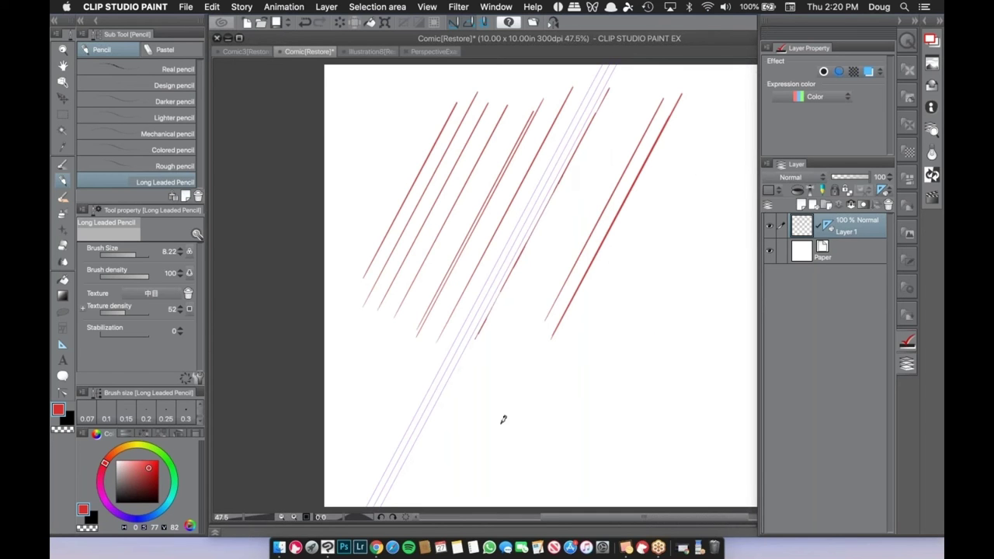
mouse_move(504, 417)
mouse_down()
mouse_move(620, 234)
mouse_move(611, 92)
mouse_up()
Clear the pencil strokes from Layer 1 and delete the parallel line ruler.
key(Delete)
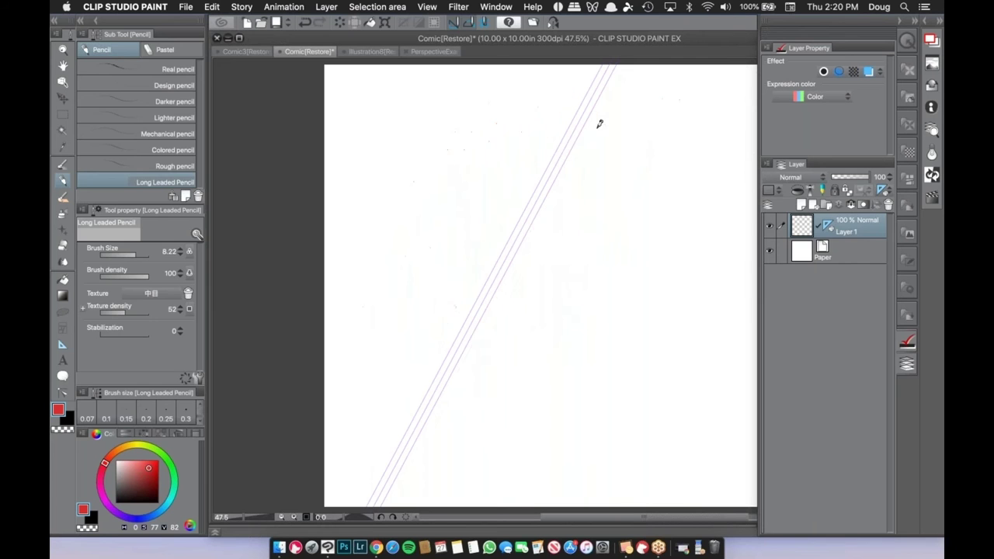
key(o)
click(519, 228)
key(Delete)
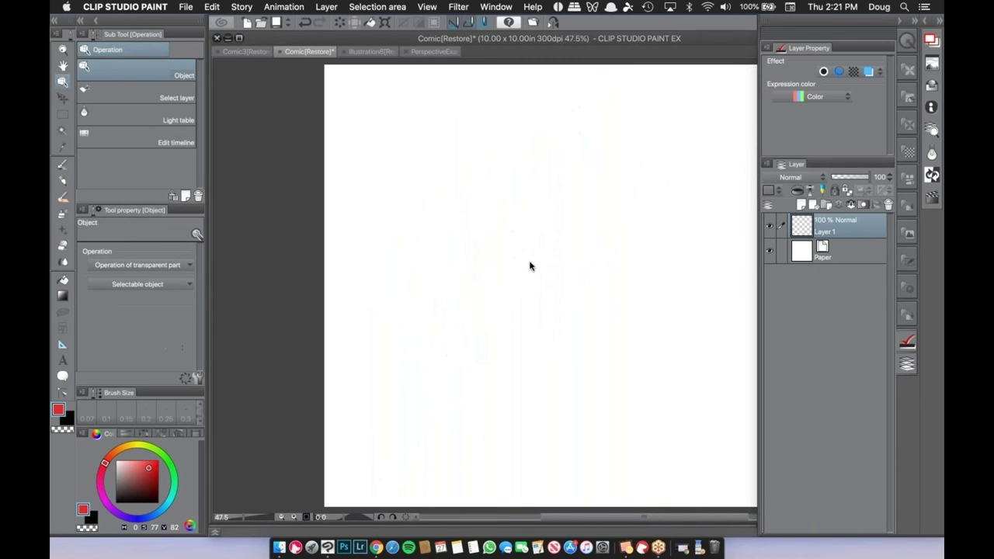
Create a Parallel curve special ruler as a five-point S-shaped spline running from the page's upper left to its lower right.
click(63, 343)
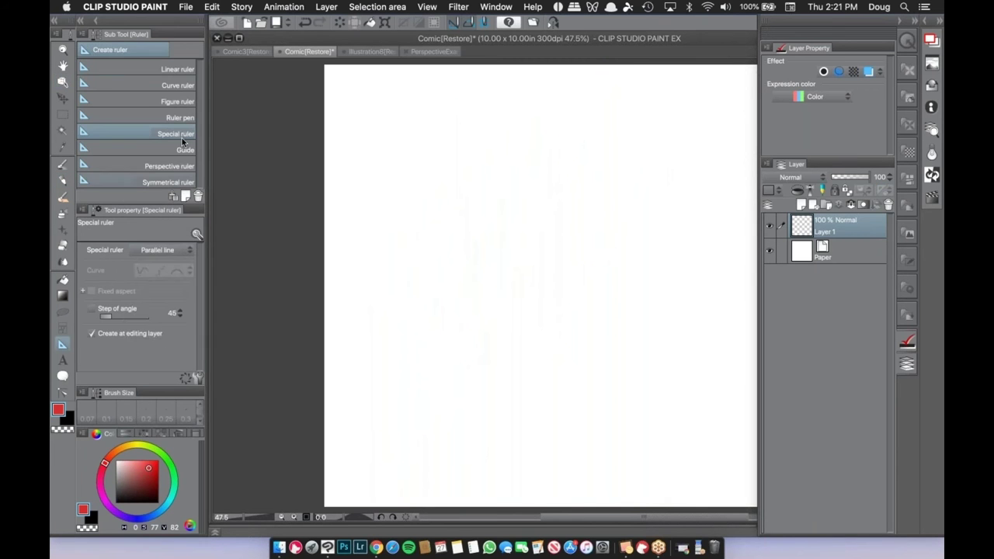
click(174, 250)
click(164, 273)
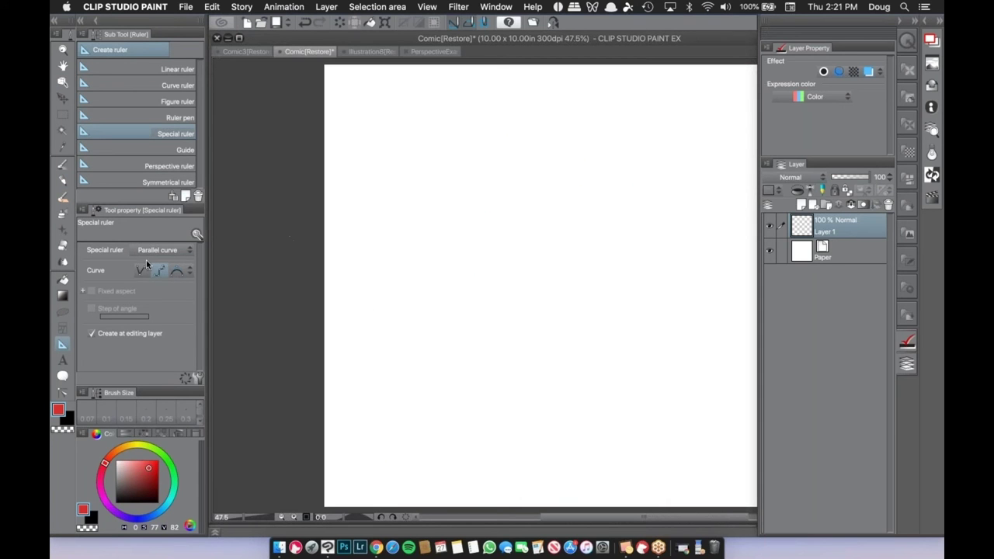
click(407, 103)
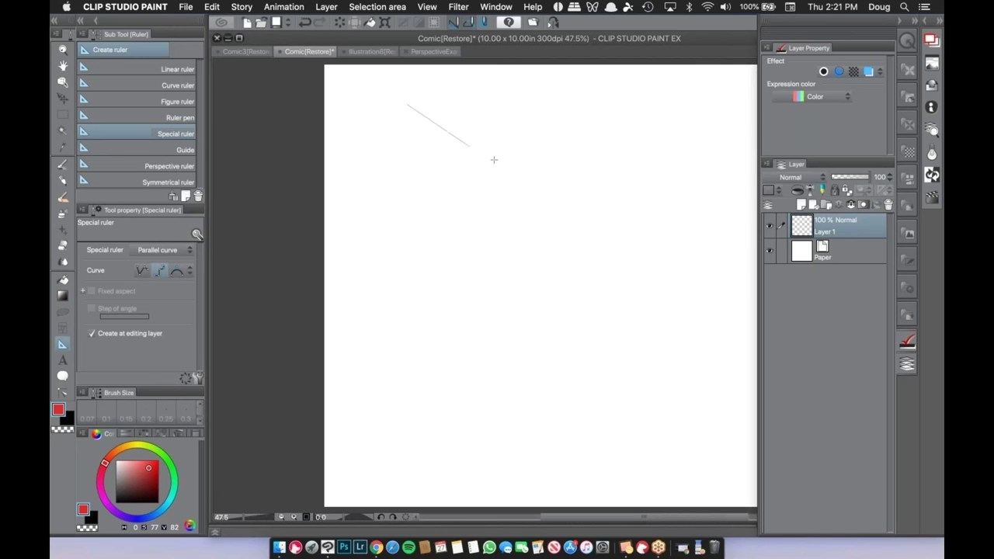
click(498, 167)
click(530, 250)
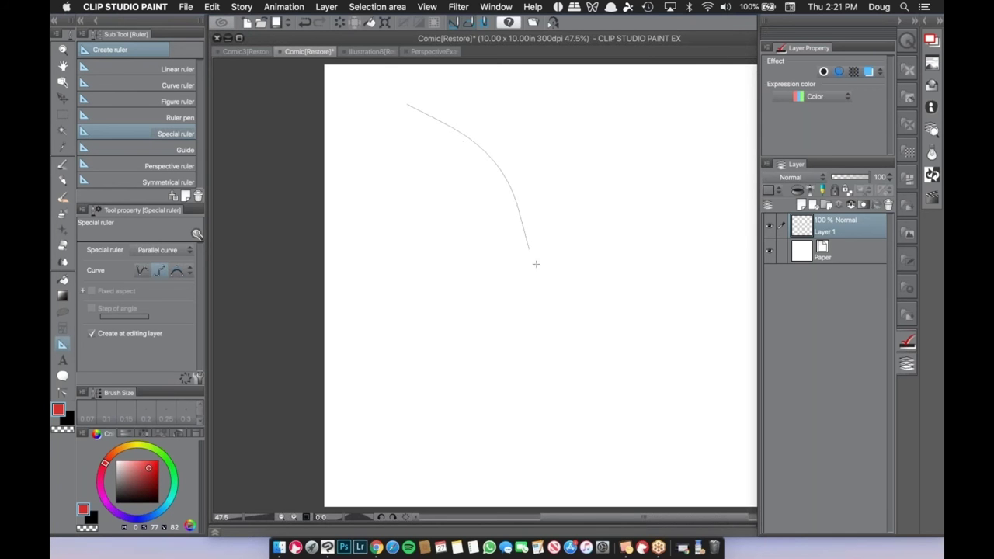
click(584, 332)
double_click(713, 401)
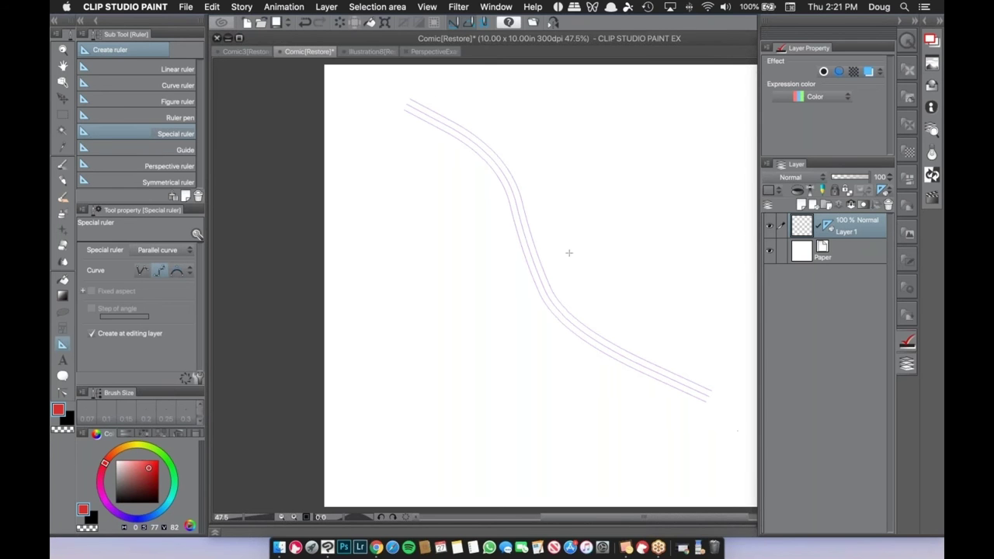
Draw red Long Leaded Pencil curves snapped to the parallel curve ruler, below it, along it and up to the upper-right area.
click(63, 180)
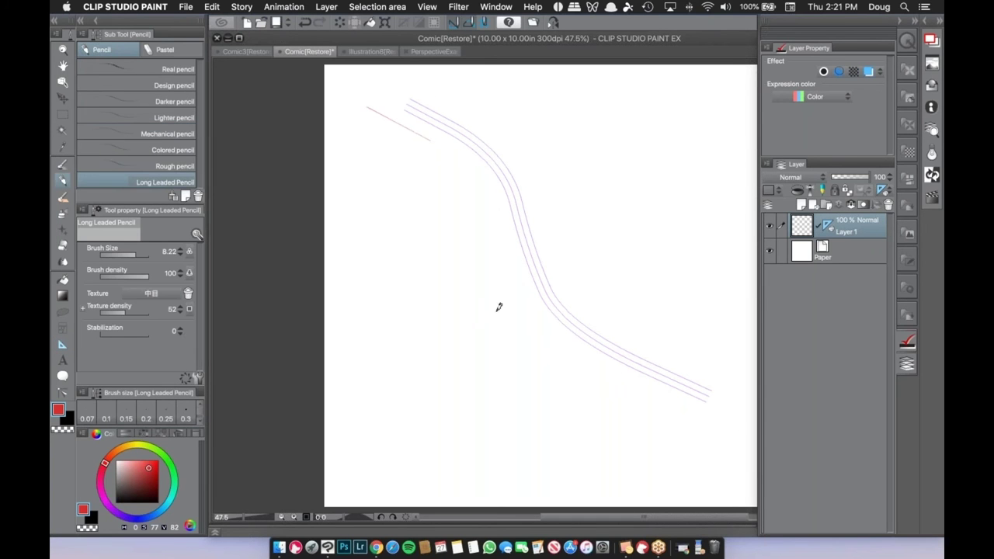
mouse_move(613, 374)
mouse_down()
mouse_move(431, 148)
mouse_move(423, 153)
mouse_up()
drag(490, 334, 434, 203)
drag(409, 148, 491, 316)
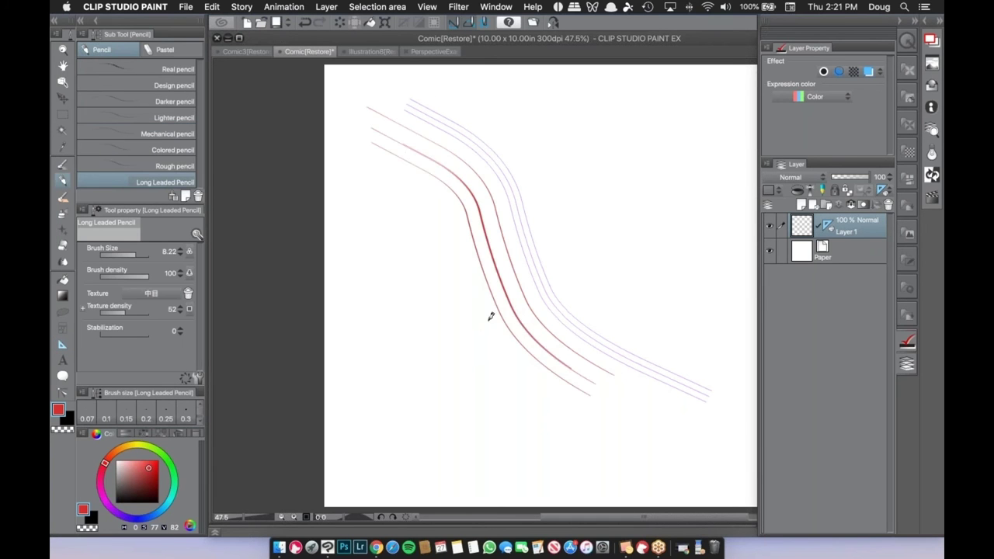
drag(523, 384, 400, 206)
drag(479, 371, 357, 170)
drag(484, 67, 710, 321)
drag(541, 67, 743, 301)
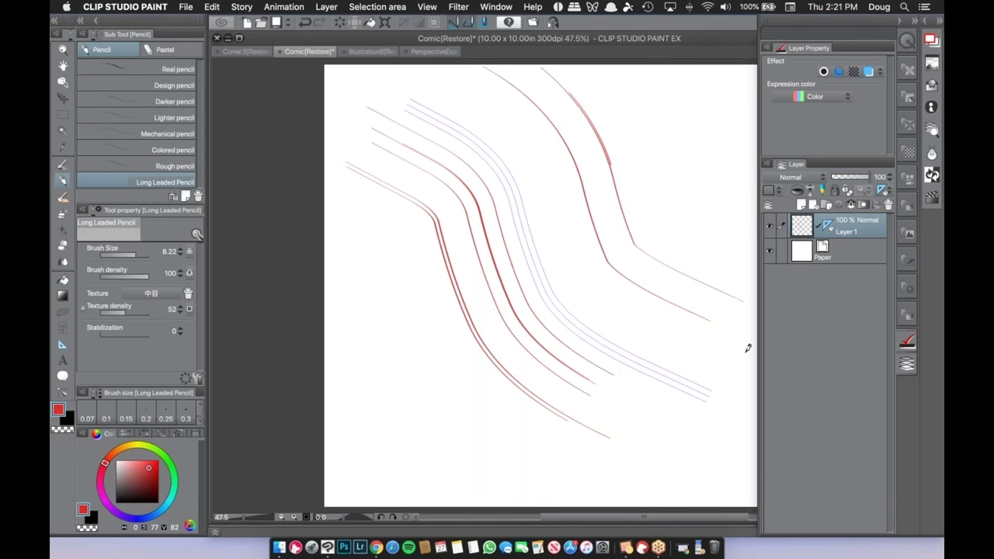
drag(569, 93, 756, 306)
drag(491, 169, 649, 376)
drag(522, 142, 705, 357)
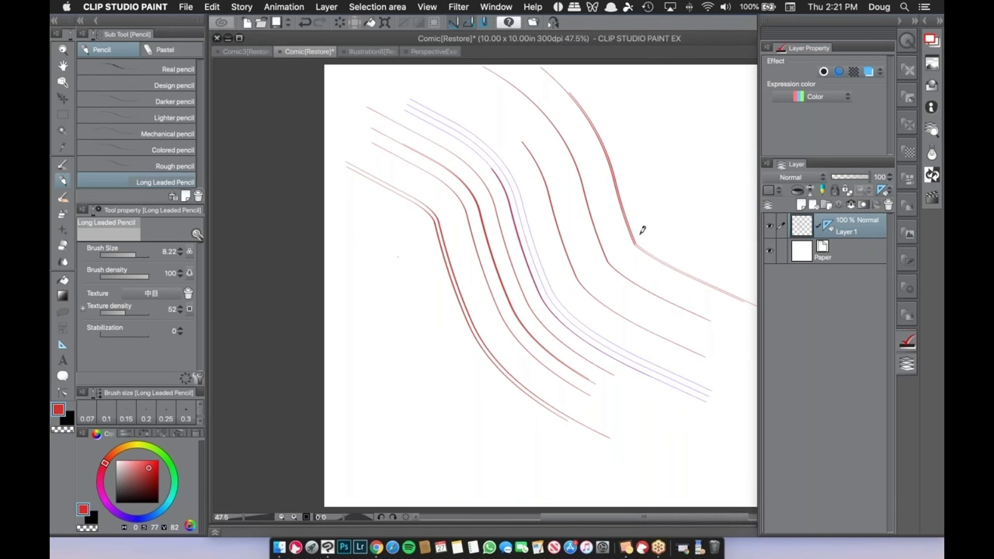
Reshape the parallel curve ruler by moving its middle, lower-bend and lower-right end control points slightly to the right.
super+click(583, 328)
drag(586, 330, 605, 332)
drag(529, 249, 541, 244)
drag(708, 397, 724, 385)
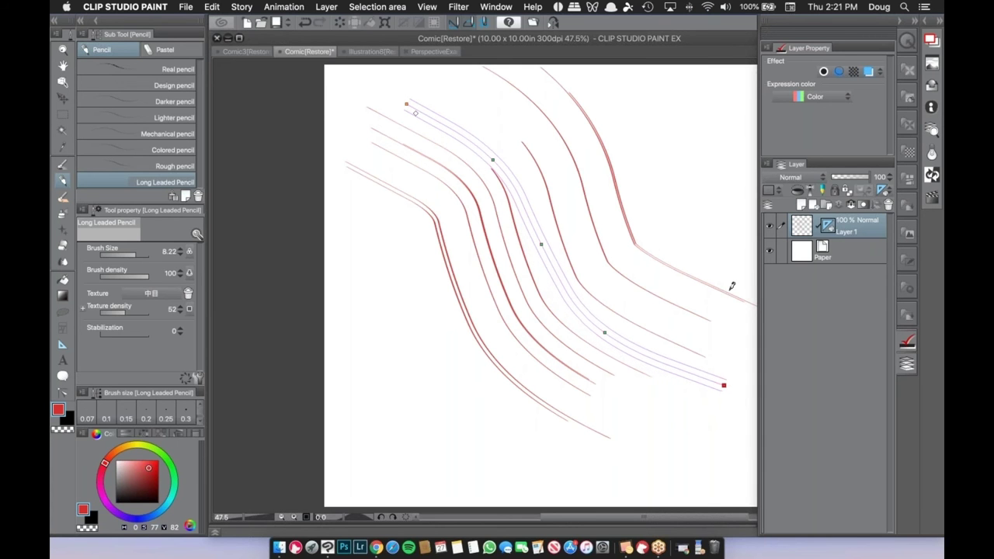
Draw further pencil curves on both sides of the reshaped parallel curve ruler.
drag(543, 129, 702, 316)
drag(548, 174, 721, 344)
mouse_move(482, 193)
mouse_down()
mouse_move(686, 403)
mouse_move(757, 444)
mouse_up()
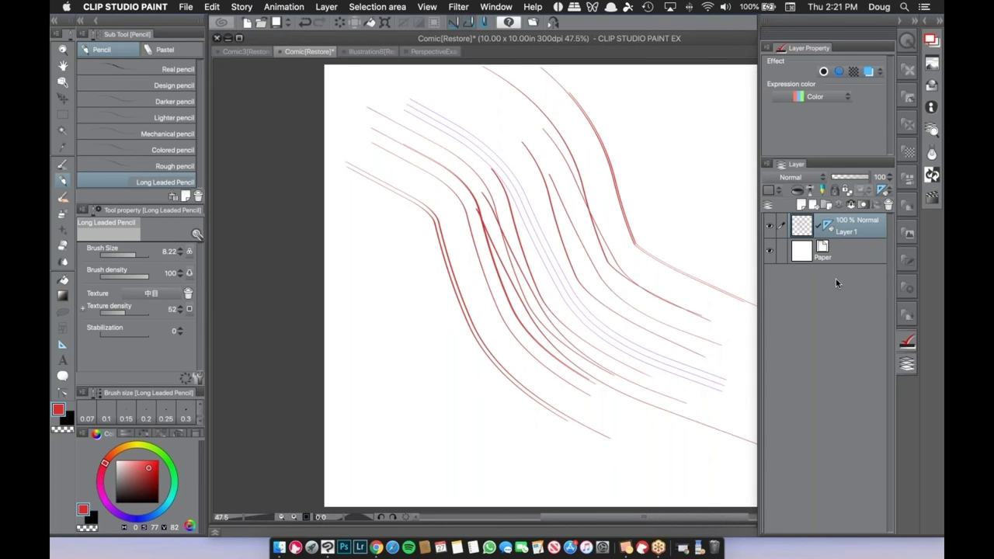
Clear the pencil curves from Layer 1 and delete the parallel curve ruler.
key(Delete)
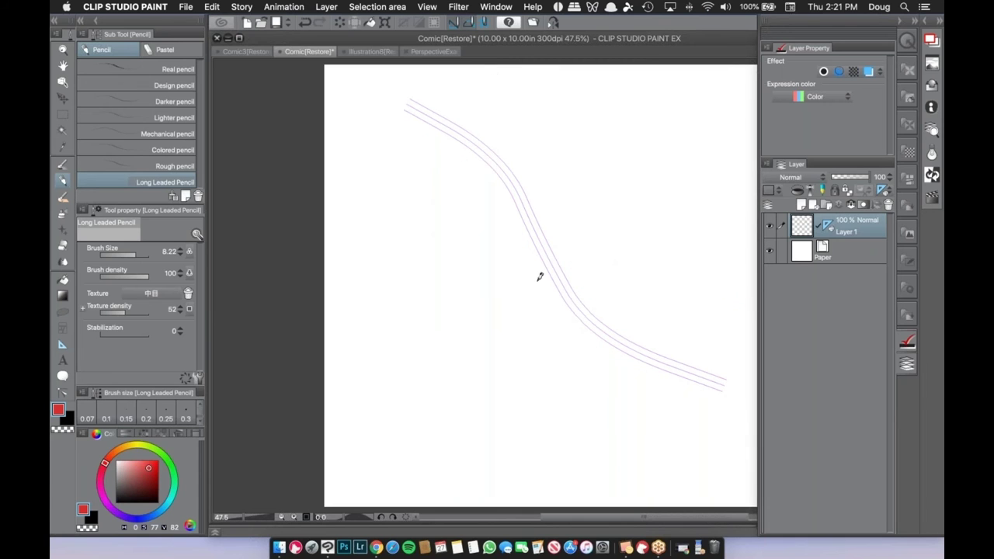
super+click(553, 273)
key(Delete)
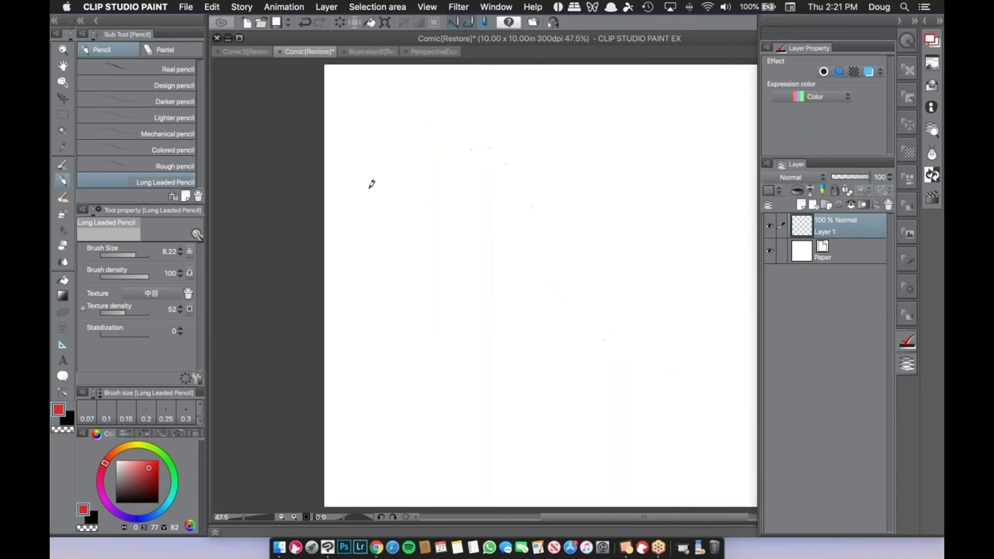
Create a Multiple curve special ruler as a Spline winding from the page's upper left down to its lower right.
click(62, 344)
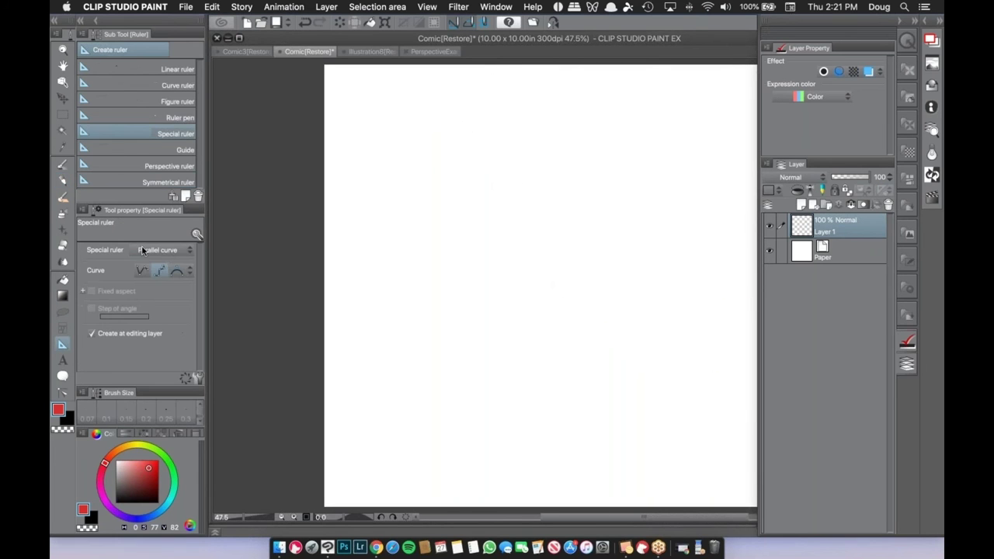
click(164, 250)
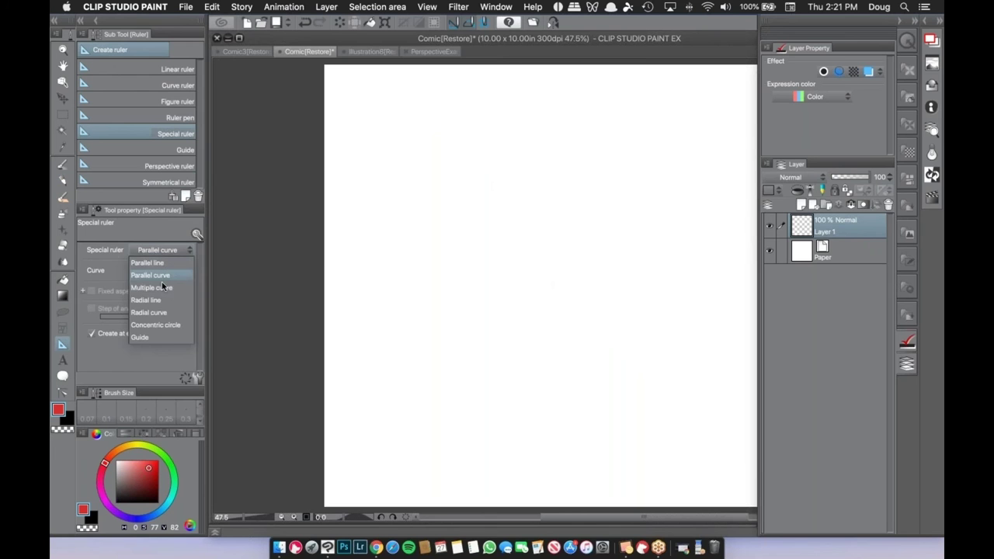
click(161, 287)
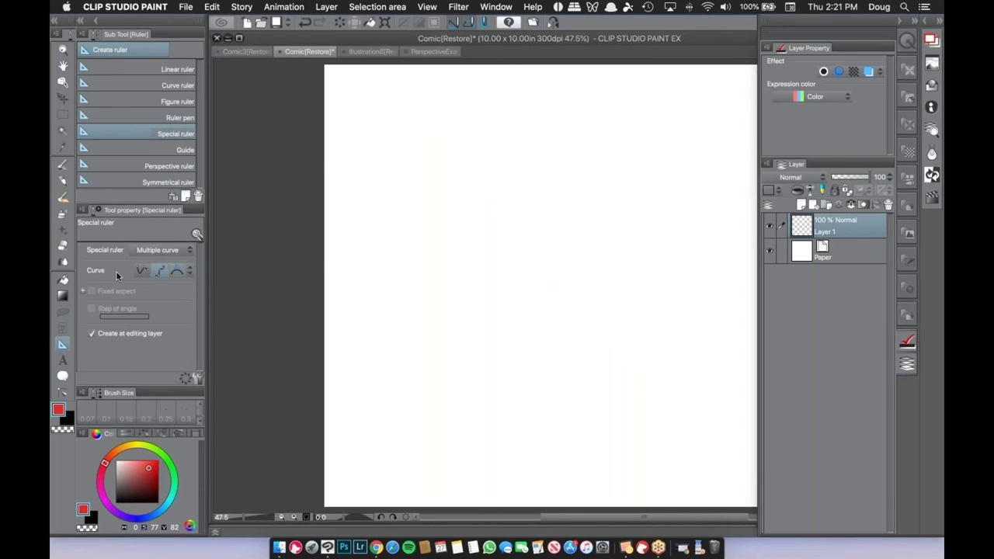
click(190, 271)
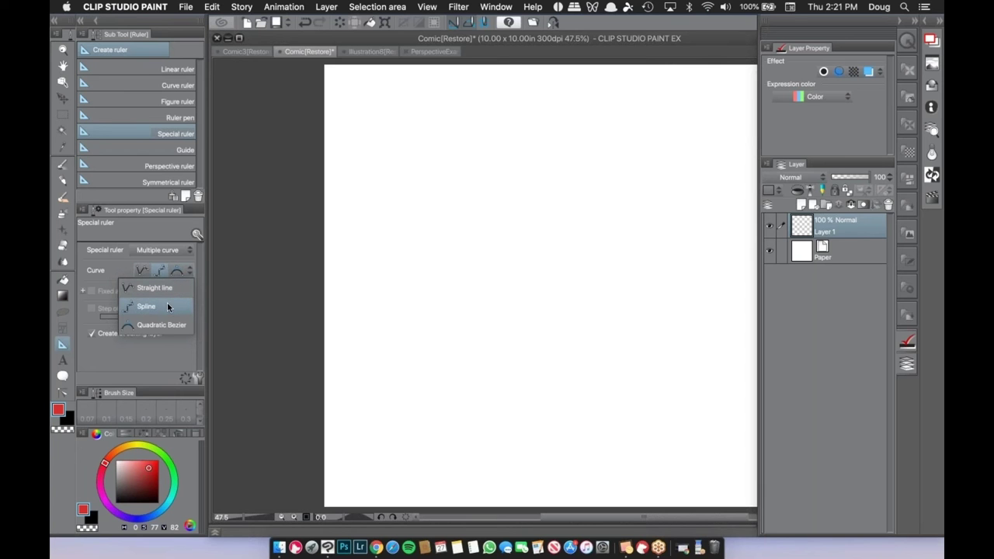
click(164, 314)
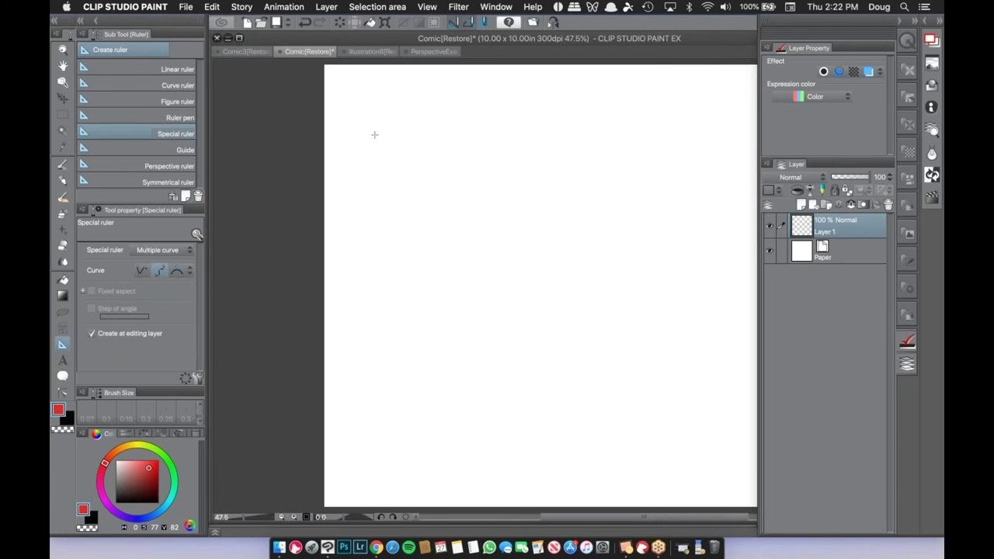
click(373, 94)
click(439, 140)
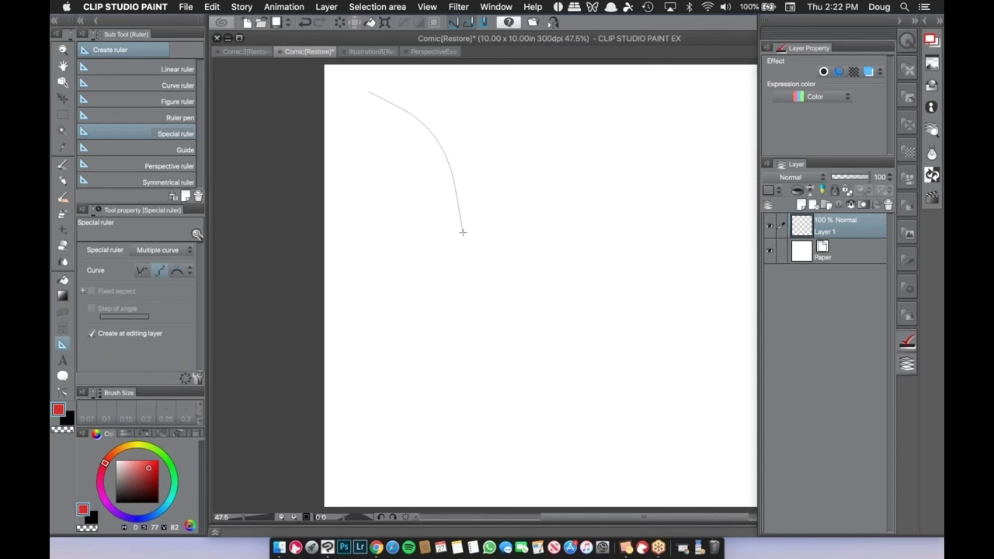
click(462, 235)
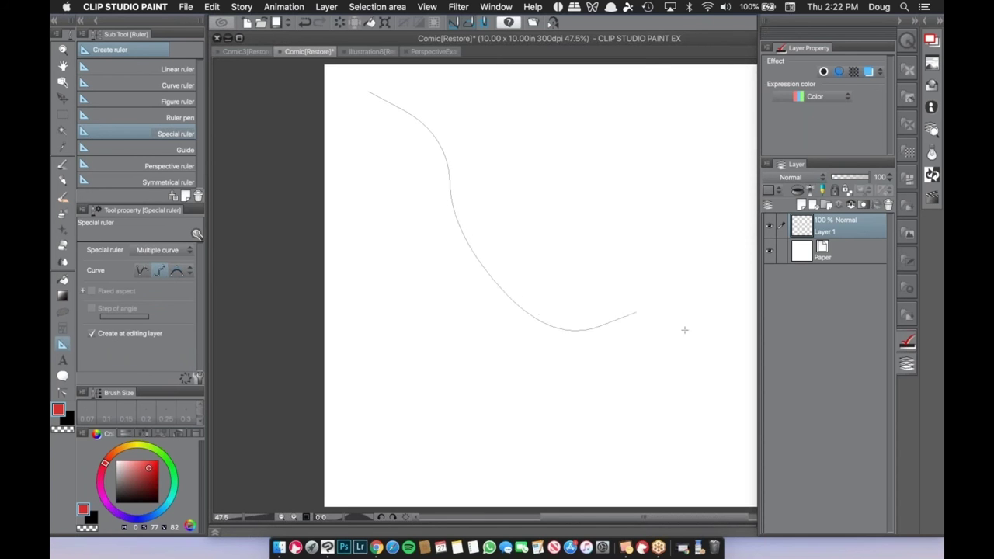
double_click(707, 361)
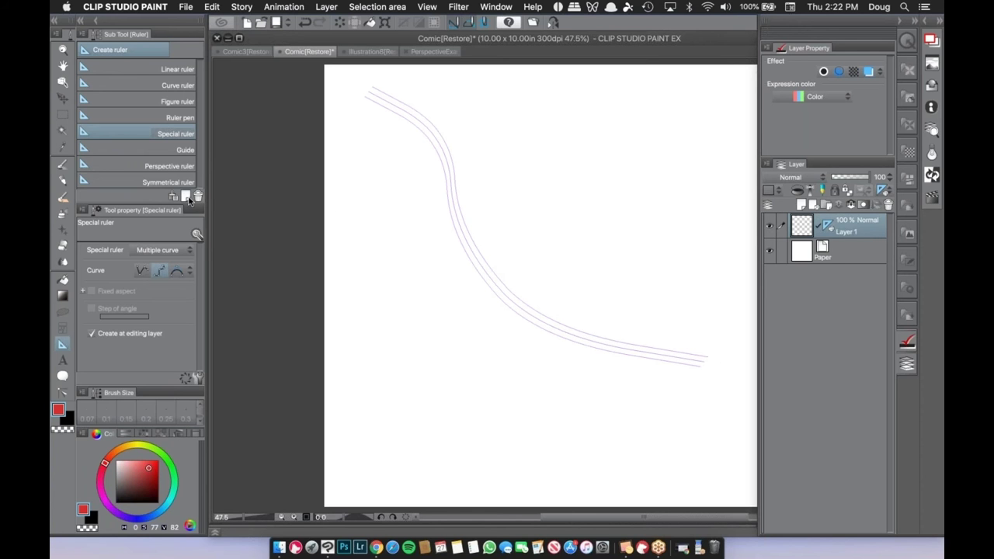
Move the multiple curve ruler's direction line beside the curve's upper-left end and tilt it slightly past vertical.
click(64, 83)
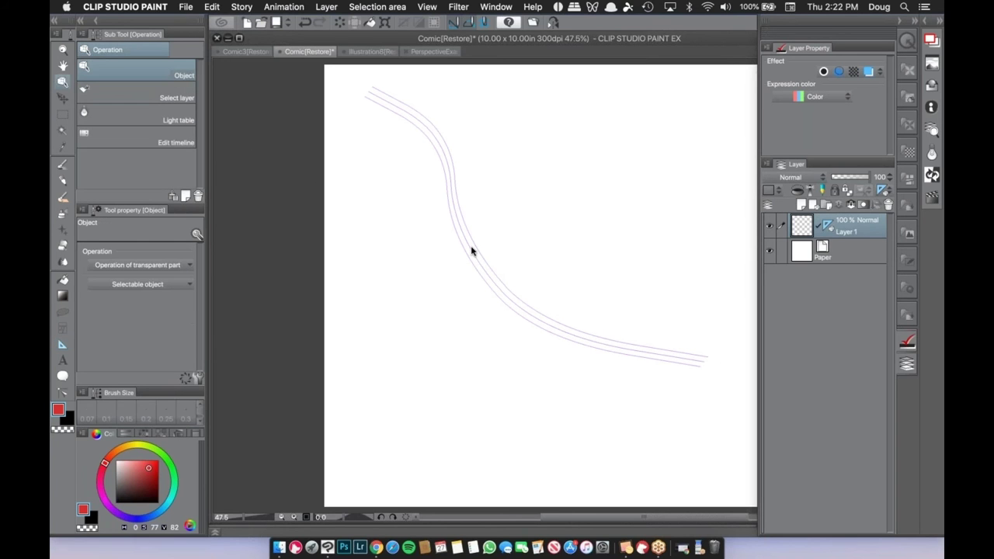
click(485, 269)
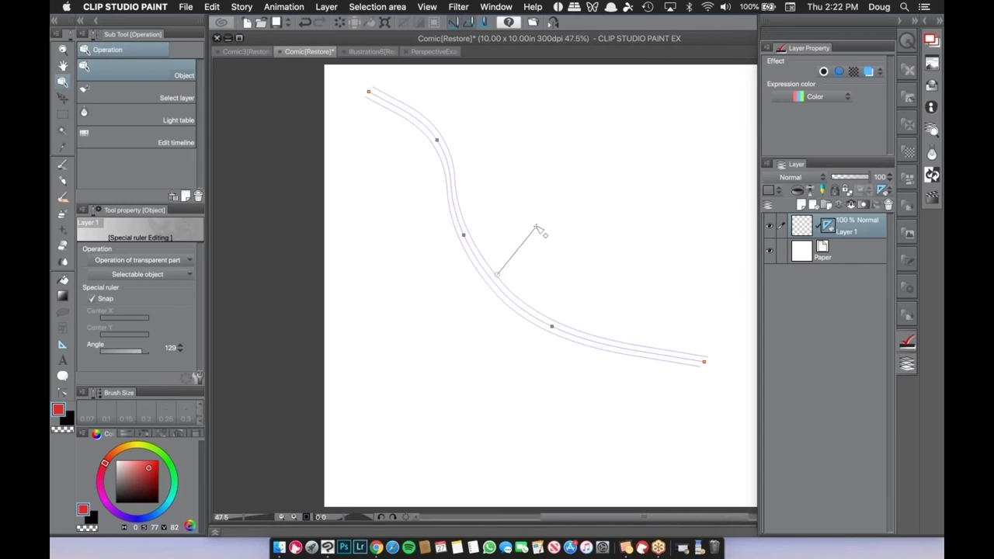
drag(537, 231, 357, 98)
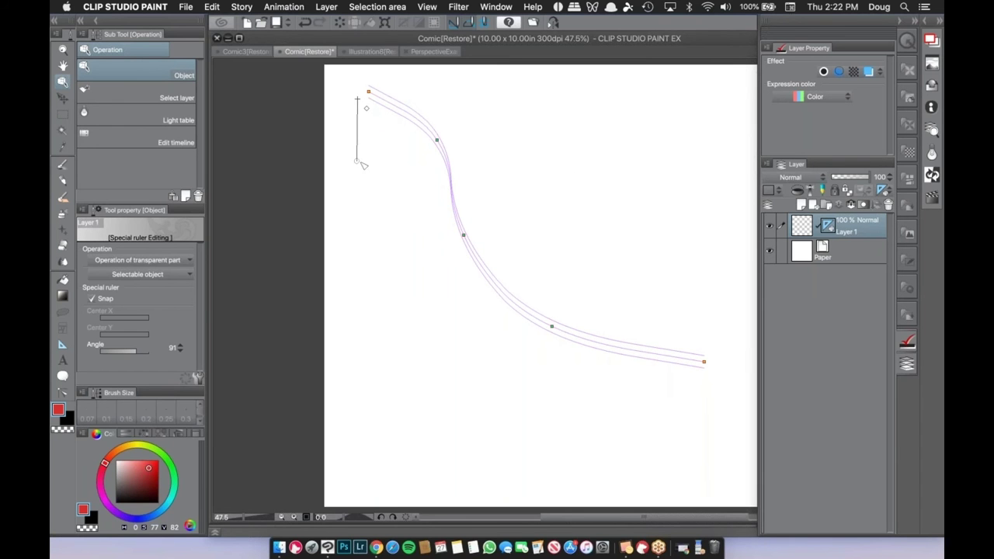
drag(360, 162, 380, 156)
Draw pencil curves with the Long Leaded Pencil along the multiple curve ruler, spreading across its upper-left and lower-right parts.
click(63, 180)
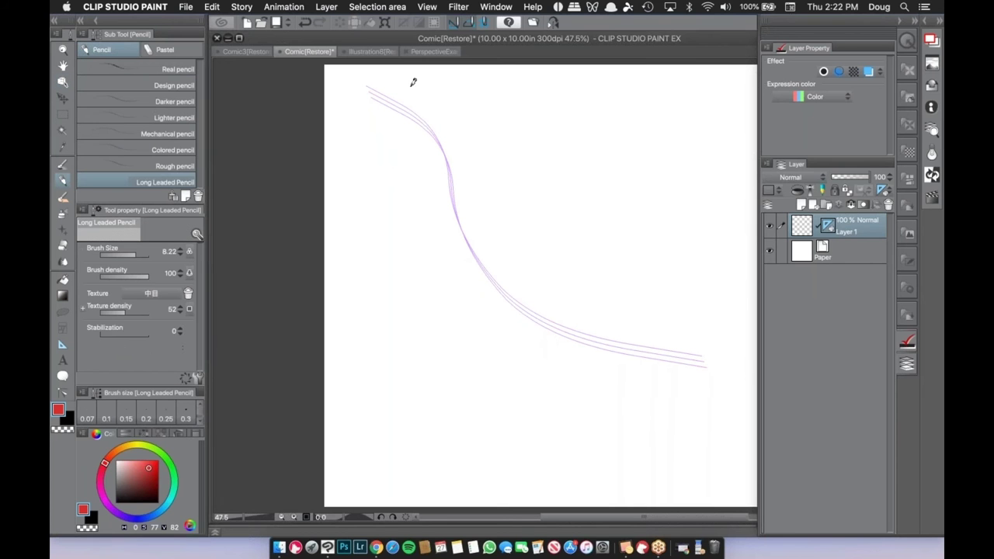
mouse_move(411, 82)
mouse_down()
mouse_move(481, 178)
mouse_move(604, 303)
mouse_up()
drag(411, 87, 560, 310)
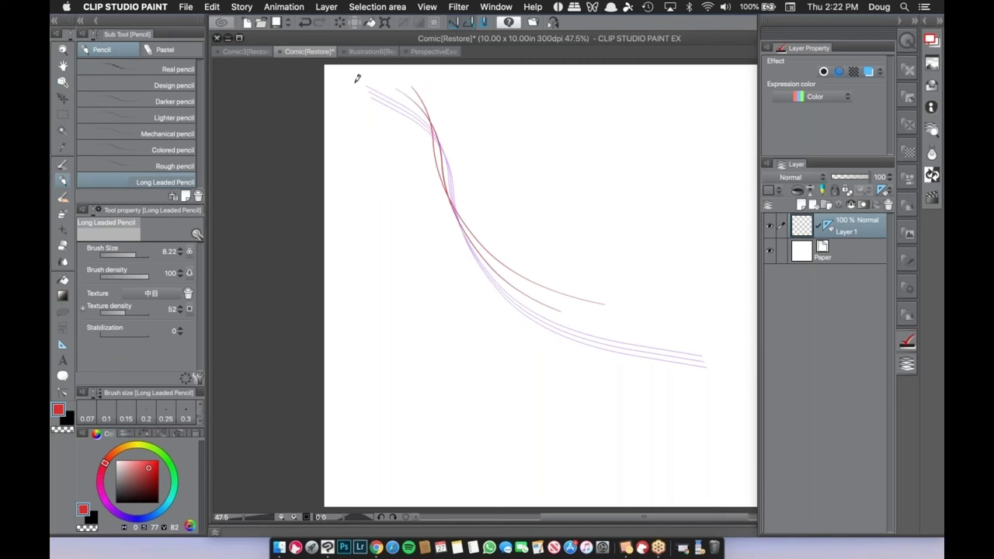
mouse_move(356, 76)
mouse_down()
mouse_move(470, 261)
mouse_move(546, 340)
mouse_up()
mouse_move(343, 74)
mouse_down()
mouse_move(437, 137)
mouse_move(571, 329)
mouse_up()
mouse_move(375, 87)
mouse_down()
mouse_move(397, 100)
mouse_move(546, 315)
mouse_up()
drag(338, 76, 613, 347)
drag(455, 182, 722, 392)
mouse_move(472, 249)
mouse_down()
mouse_move(694, 478)
mouse_move(743, 462)
mouse_up()
drag(499, 287, 720, 486)
drag(509, 345, 729, 495)
drag(519, 301, 756, 361)
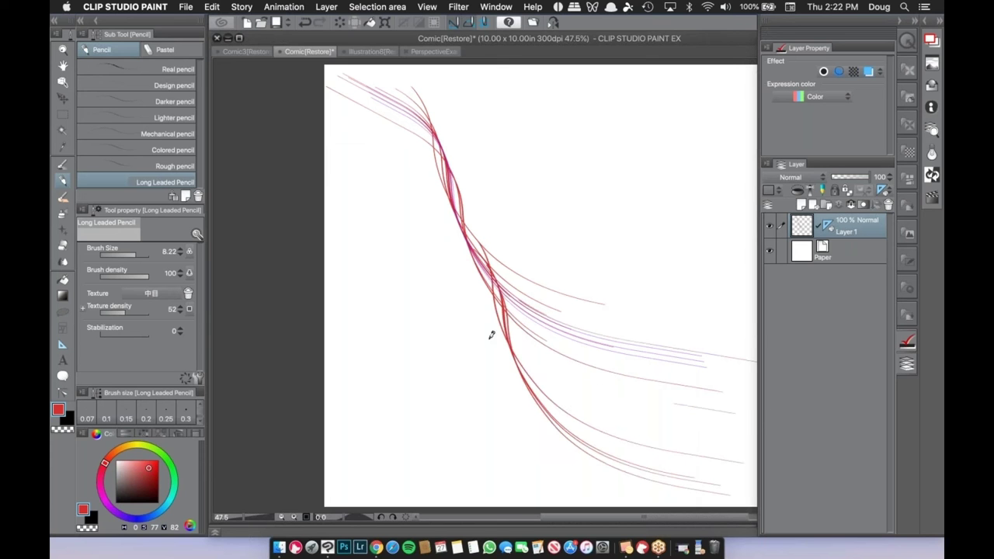
drag(506, 326, 735, 412)
drag(486, 287, 704, 430)
mouse_move(509, 335)
mouse_down()
mouse_move(663, 419)
mouse_move(505, 317)
mouse_move(357, 166)
mouse_up()
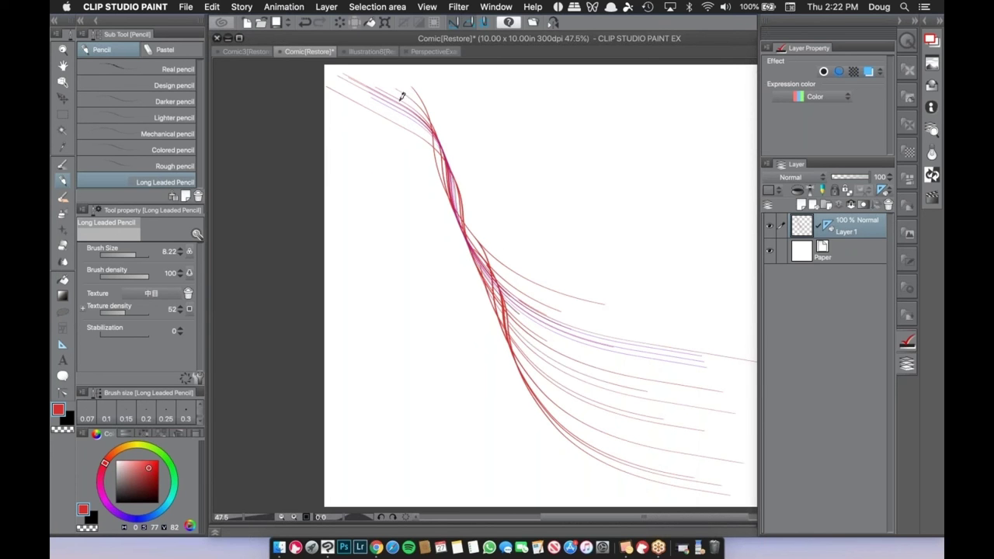
drag(465, 196, 411, 88)
mouse_move(439, 180)
mouse_down()
mouse_move(328, 112)
mouse_move(411, 138)
mouse_move(464, 180)
mouse_up()
mouse_move(348, 115)
mouse_down()
mouse_move(503, 205)
mouse_move(447, 169)
mouse_up()
drag(346, 127, 504, 237)
drag(383, 150, 478, 237)
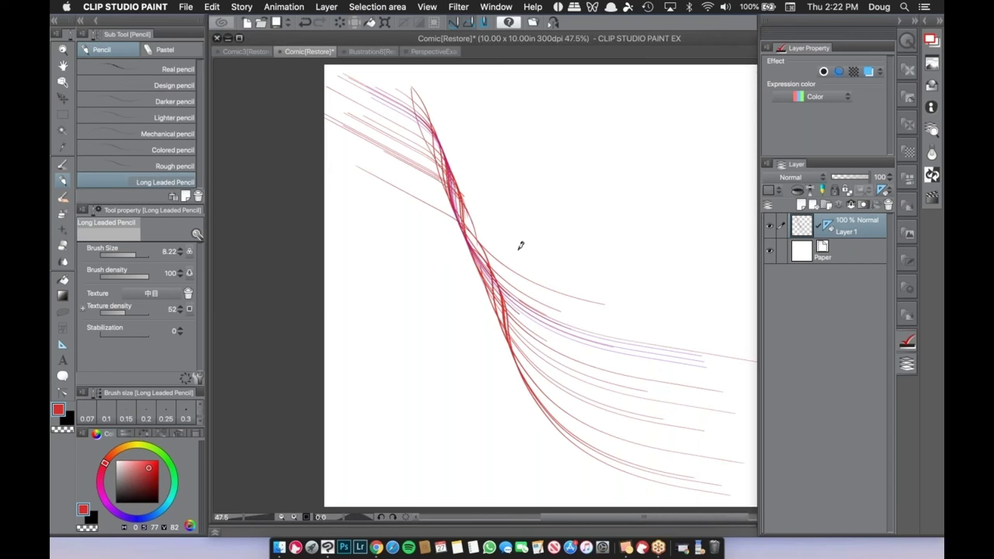
Clear the pencil curves from Layer 1 and delete the multiple curve ruler.
key(Delete)
key(o)
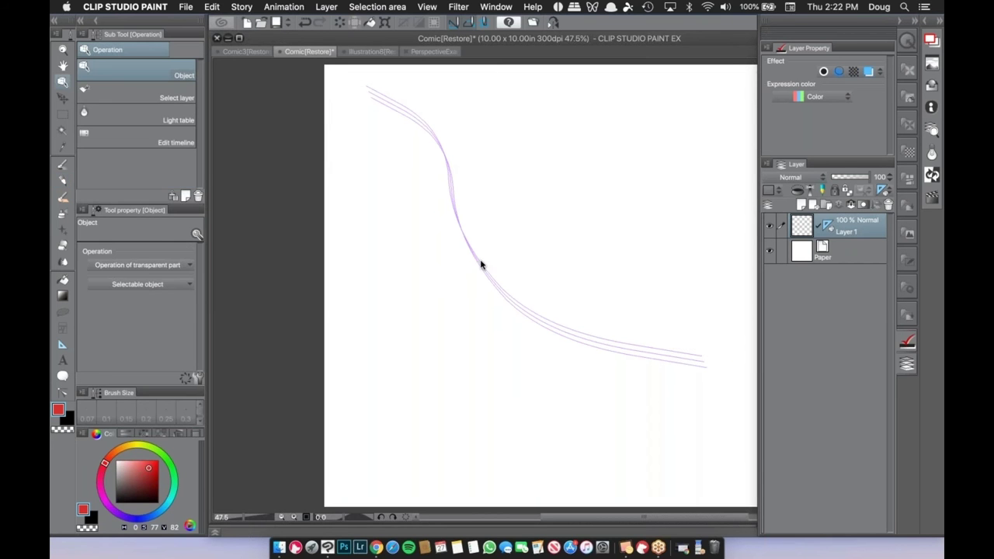
click(496, 284)
key(Delete)
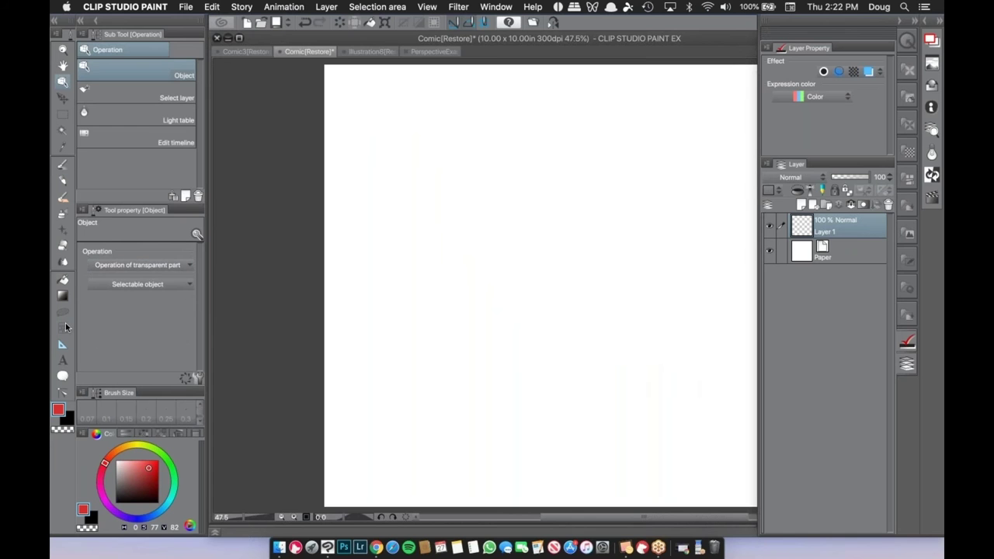
Create a Radial line special ruler with its centre on the left half of the page, slightly below mid-height.
click(65, 344)
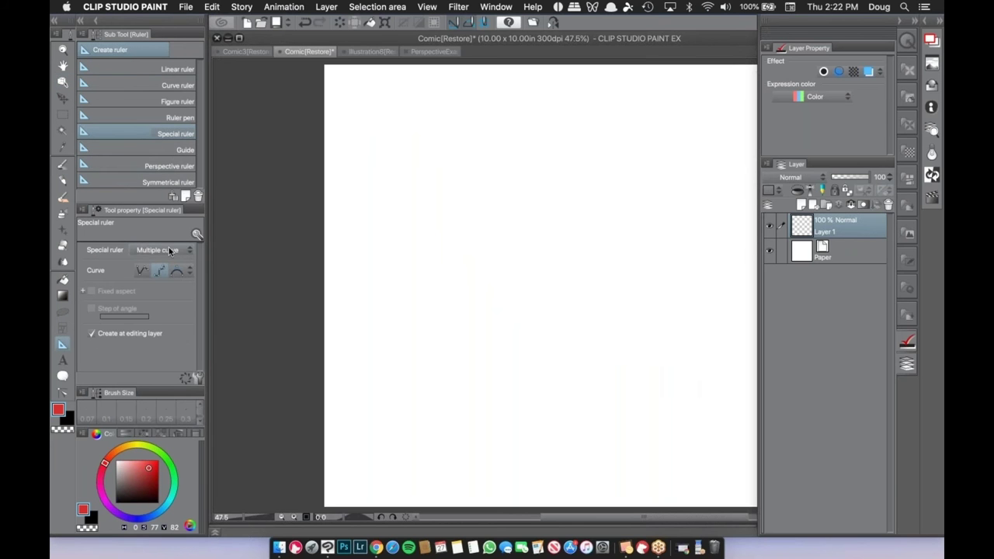
click(169, 248)
click(148, 300)
click(407, 310)
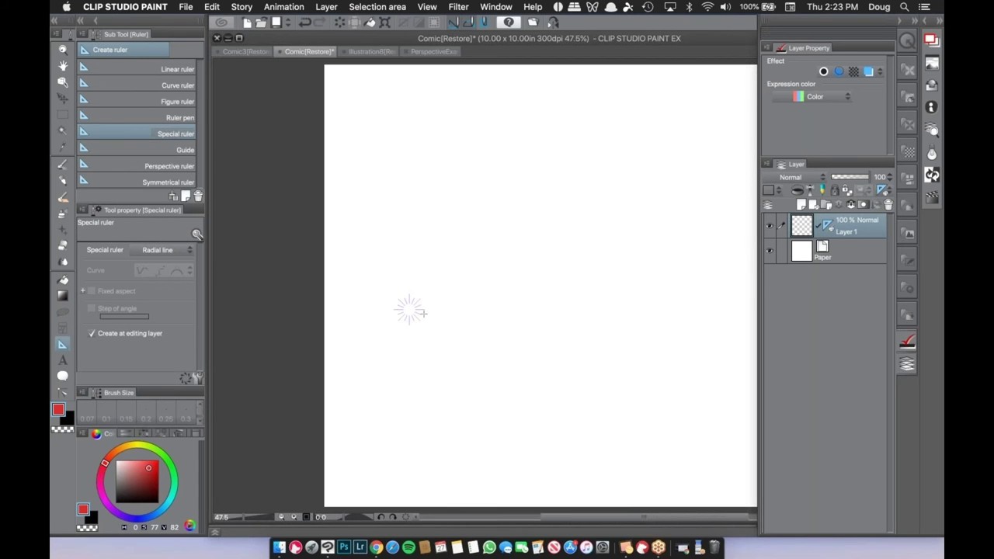
Draw straight pencil lines converging on the radial line ruler's centre, fanning across the page above it.
click(65, 180)
mouse_move(433, 282)
mouse_down()
mouse_move(598, 107)
mouse_move(441, 281)
mouse_up()
drag(648, 124, 450, 276)
drag(617, 165, 449, 282)
drag(561, 67, 508, 151)
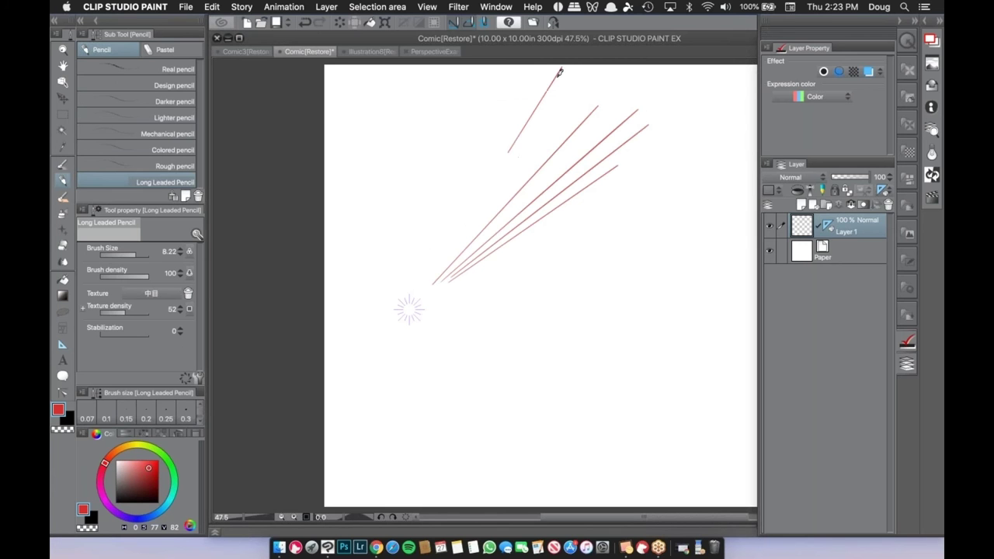
drag(542, 98, 461, 227)
mouse_move(537, 107)
mouse_down()
mouse_move(436, 267)
mouse_move(456, 236)
mouse_up()
mouse_move(505, 93)
mouse_down()
mouse_move(432, 260)
mouse_move(440, 244)
mouse_up()
drag(515, 104, 442, 246)
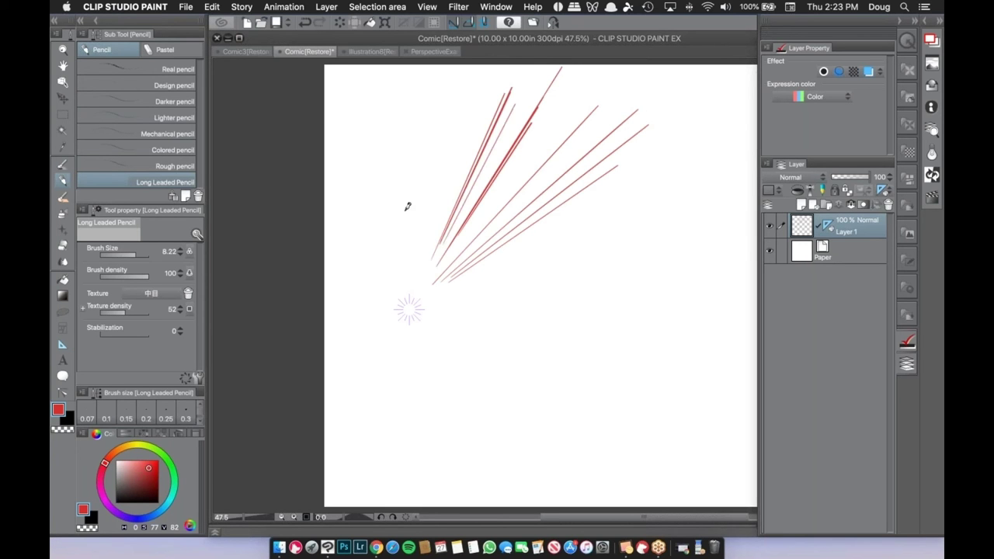
drag(405, 97, 407, 236)
drag(413, 88, 410, 241)
drag(434, 80, 417, 236)
drag(456, 95, 419, 265)
drag(482, 115, 419, 283)
drag(584, 171, 563, 186)
mouse_move(577, 305)
mouse_down()
mouse_move(427, 260)
mouse_move(395, 326)
mouse_up()
drag(595, 159, 460, 268)
drag(587, 137, 417, 302)
drag(569, 122, 409, 309)
drag(384, 96, 399, 240)
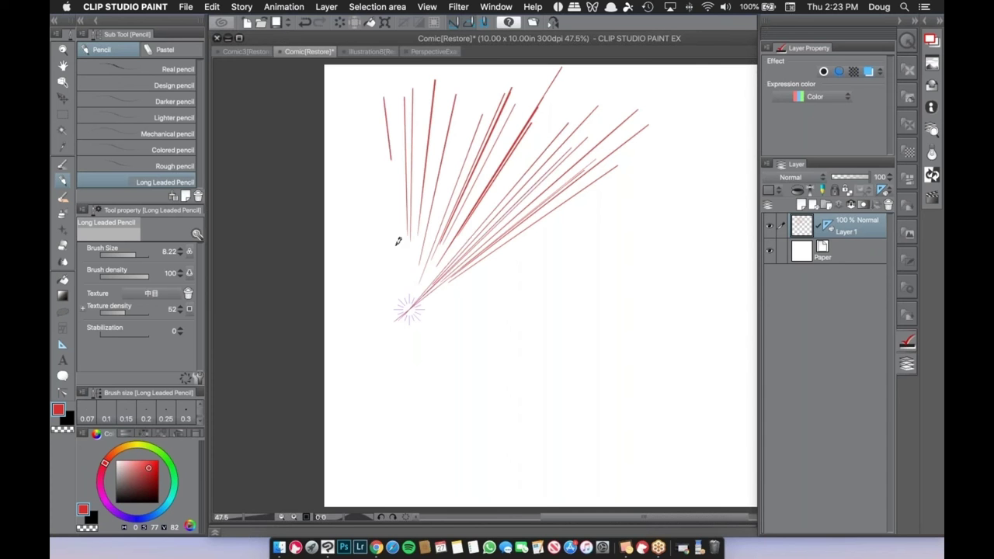
mouse_move(369, 91)
mouse_down()
mouse_move(403, 272)
mouse_move(384, 216)
mouse_up()
drag(360, 149, 403, 284)
mouse_move(347, 125)
mouse_down()
mouse_move(382, 250)
mouse_move(402, 285)
mouse_up()
drag(339, 158, 394, 274)
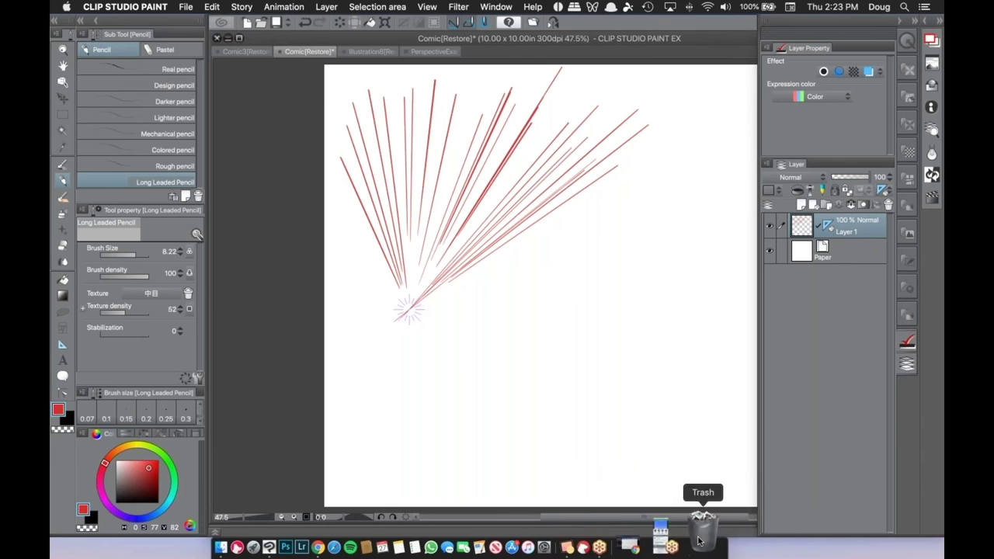
click(659, 536)
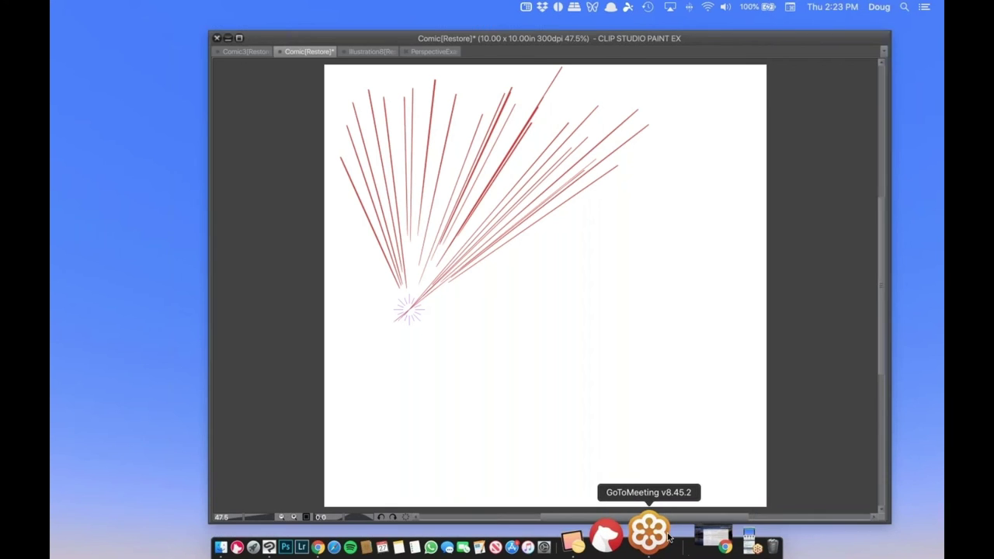
click(773, 438)
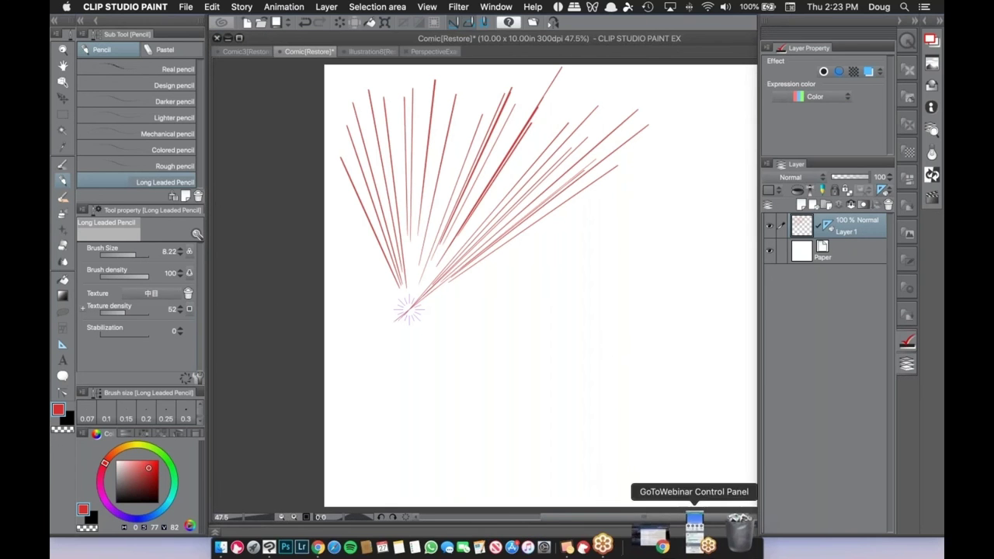
Draw several more radial pencil lines extending to the right and lower right of the ruler's centre.
drag(633, 278, 423, 304)
drag(597, 309, 448, 308)
drag(587, 332, 447, 315)
mouse_move(553, 376)
mouse_down()
mouse_move(444, 326)
mouse_move(526, 404)
mouse_up()
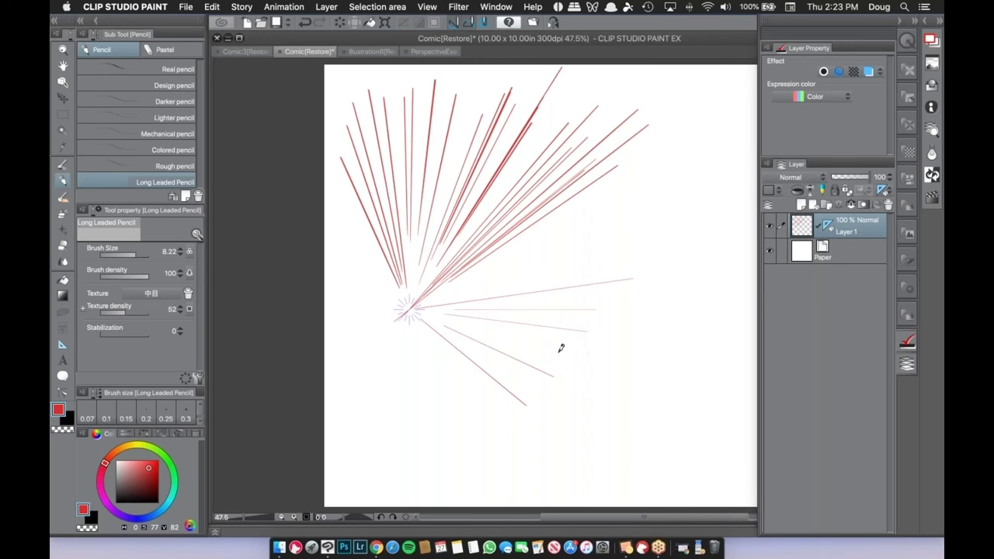
Clear the radial pencil lines from Layer 1 and delete the radial line ruler.
key(Delete)
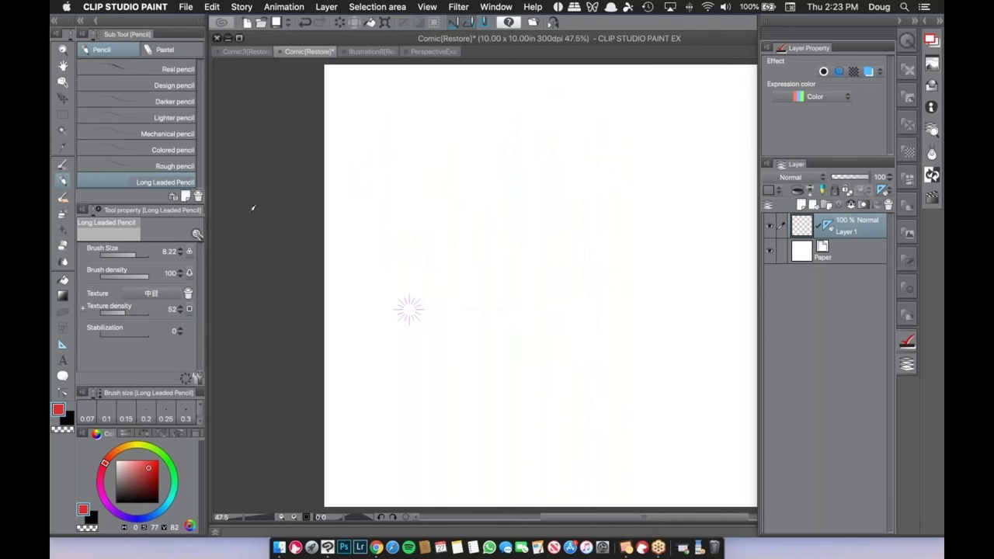
key(o)
click(417, 320)
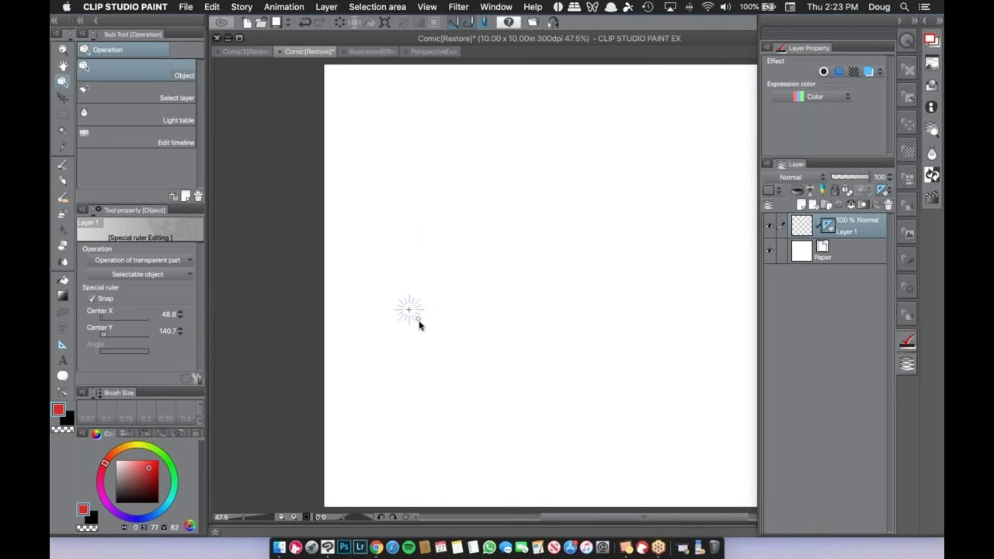
key(Delete)
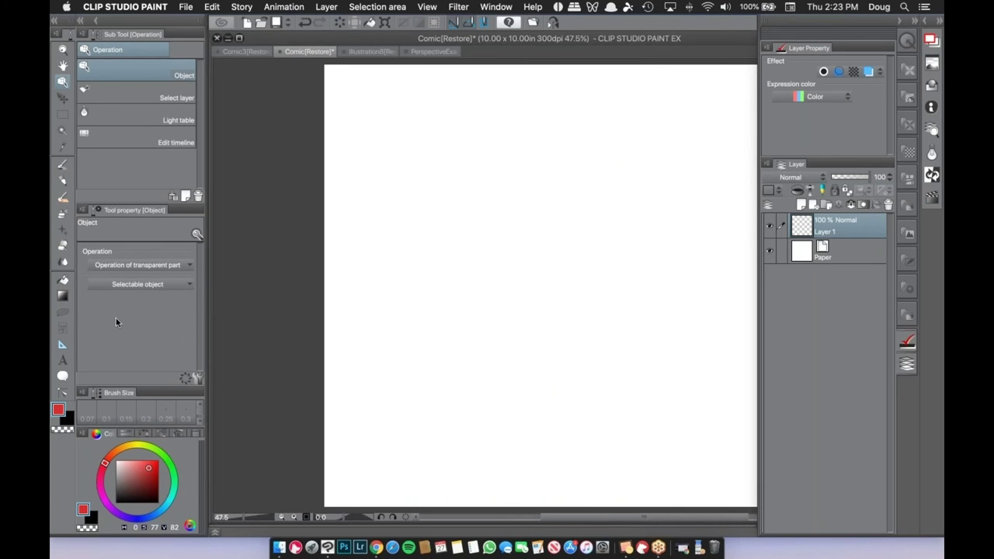
Create a Radial curve special ruler starting at the page's left side and arcing up to the upper right.
key(u)
click(171, 135)
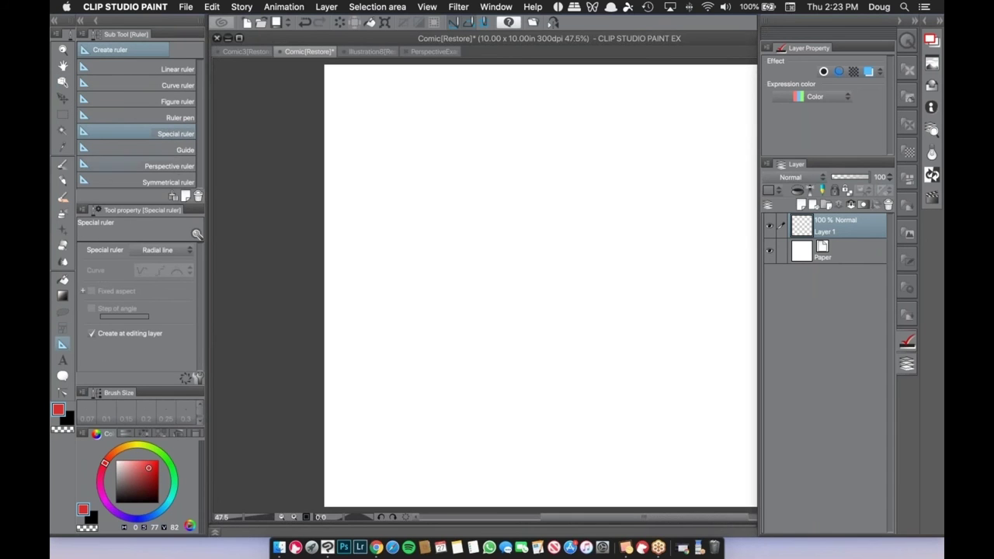
click(167, 248)
click(159, 311)
click(392, 335)
drag(437, 263, 638, 128)
double_click(634, 131)
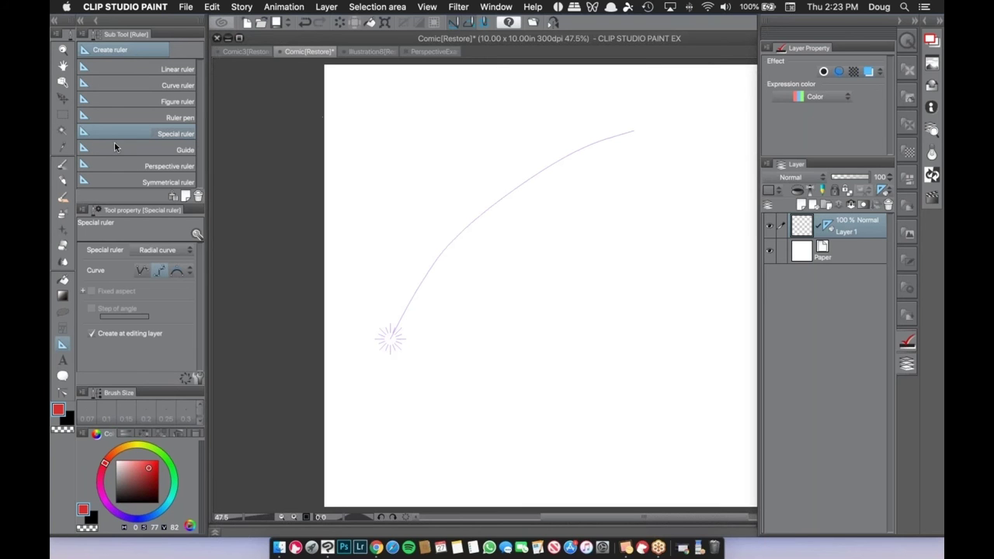
Draw curved pencil strokes with the Long Leaded Pencil radiating around the radial curve ruler's centre.
click(63, 179)
drag(635, 94, 462, 211)
drag(594, 89, 429, 227)
drag(535, 91, 417, 239)
drag(496, 93, 402, 256)
drag(460, 105, 392, 304)
drag(409, 110, 385, 311)
drag(373, 123, 374, 288)
drag(345, 179, 390, 339)
drag(345, 339, 383, 340)
drag(365, 369, 369, 365)
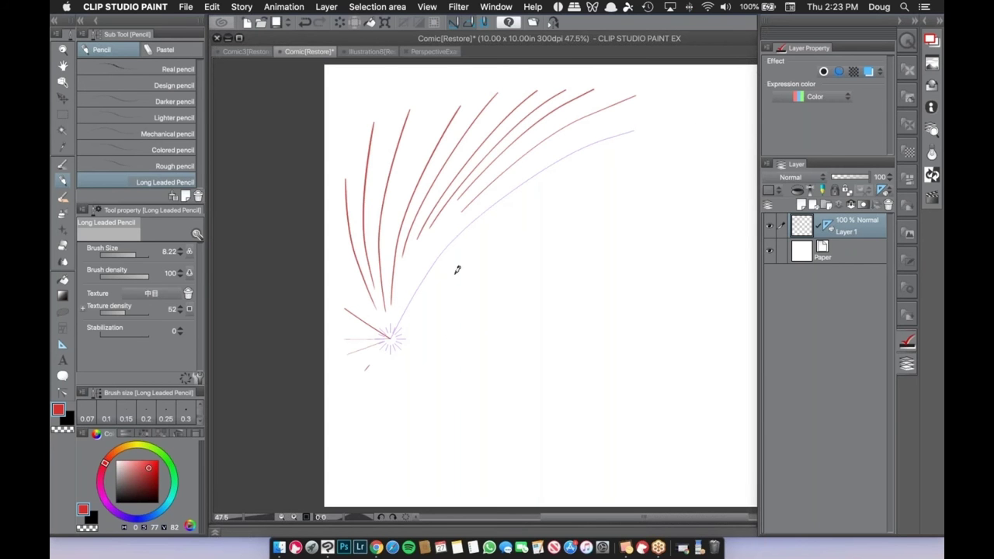
drag(617, 198, 396, 334)
drag(571, 239, 398, 334)
drag(565, 282, 399, 336)
drag(491, 344, 454, 342)
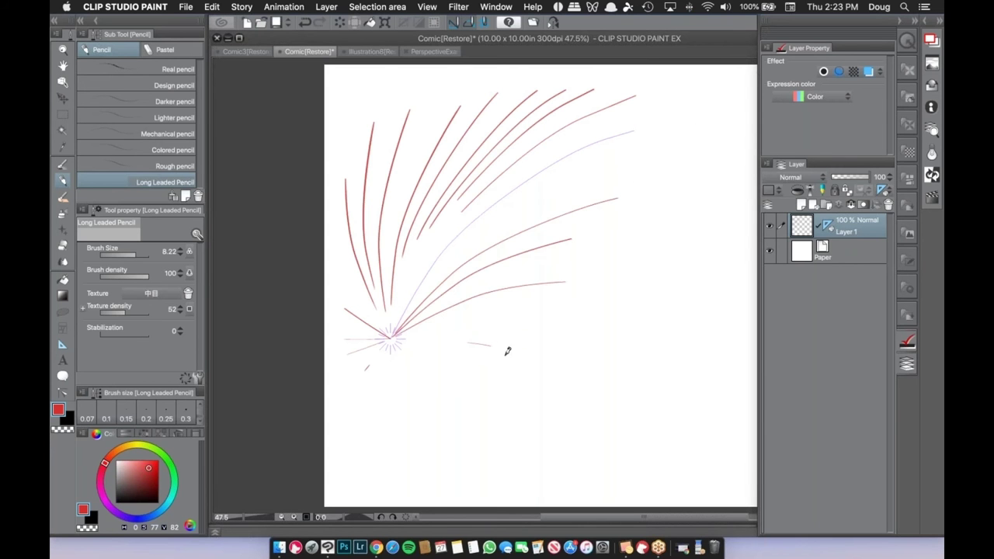
drag(554, 359, 404, 338)
mouse_move(405, 343)
mouse_down()
mouse_move(516, 404)
mouse_move(393, 342)
mouse_up()
drag(463, 436, 393, 342)
drag(435, 439, 390, 339)
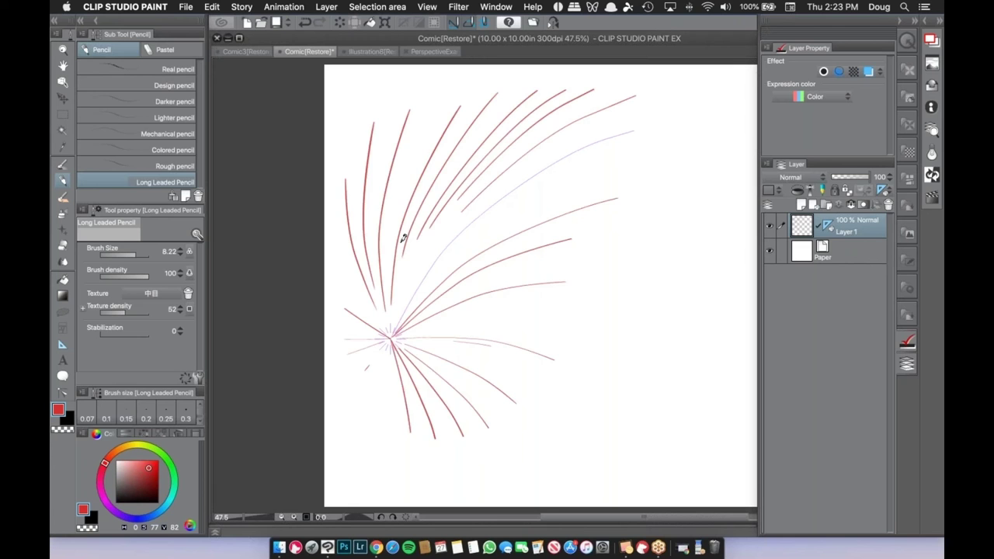
Clear the curved pencil strokes from Layer 1 and delete the radial curve ruler.
key(Delete)
key(o)
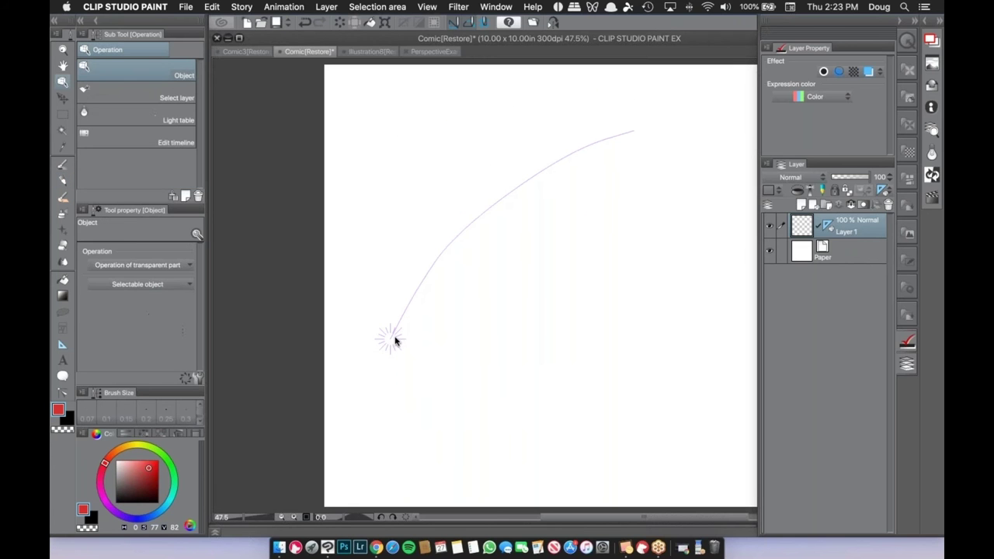
click(393, 340)
key(Delete)
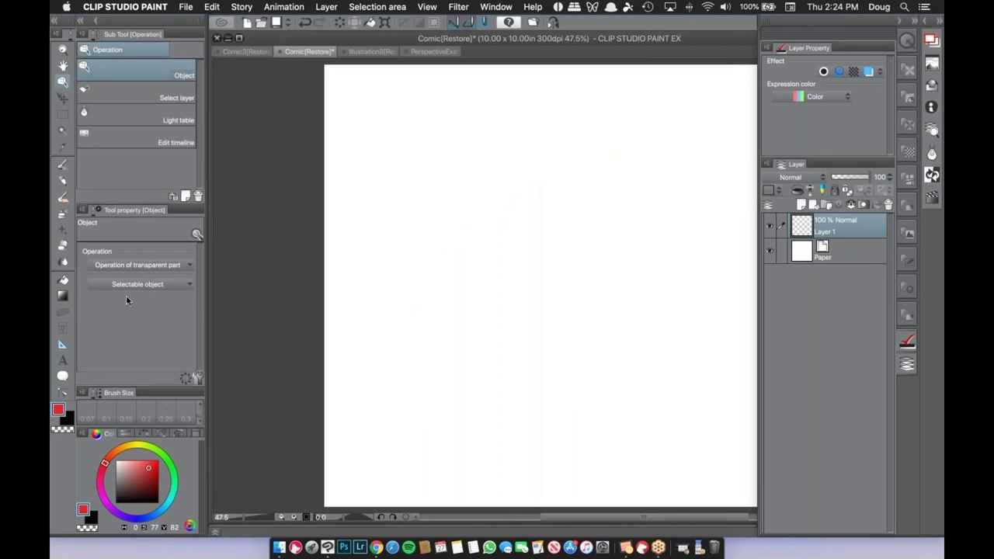
Create a Concentric circle special ruler near the page's centre, shaped as a narrow ellipse tilted slightly from vertical.
key(u)
key(u)
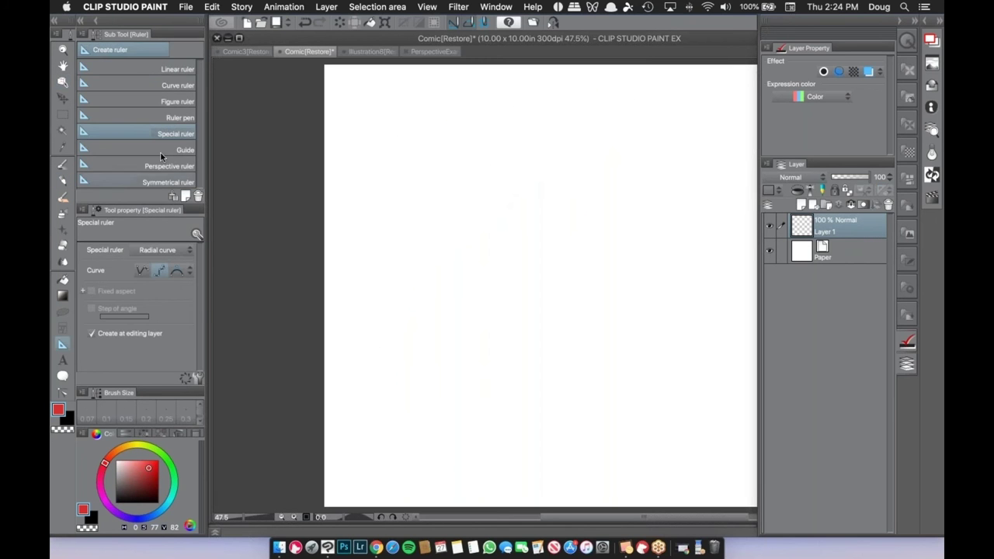
click(169, 248)
click(163, 325)
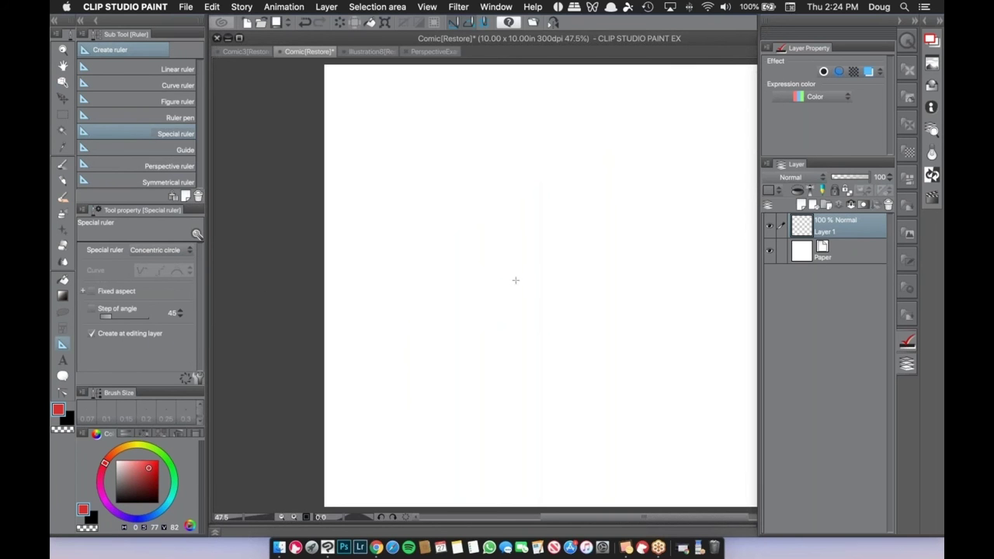
drag(517, 280, 479, 224)
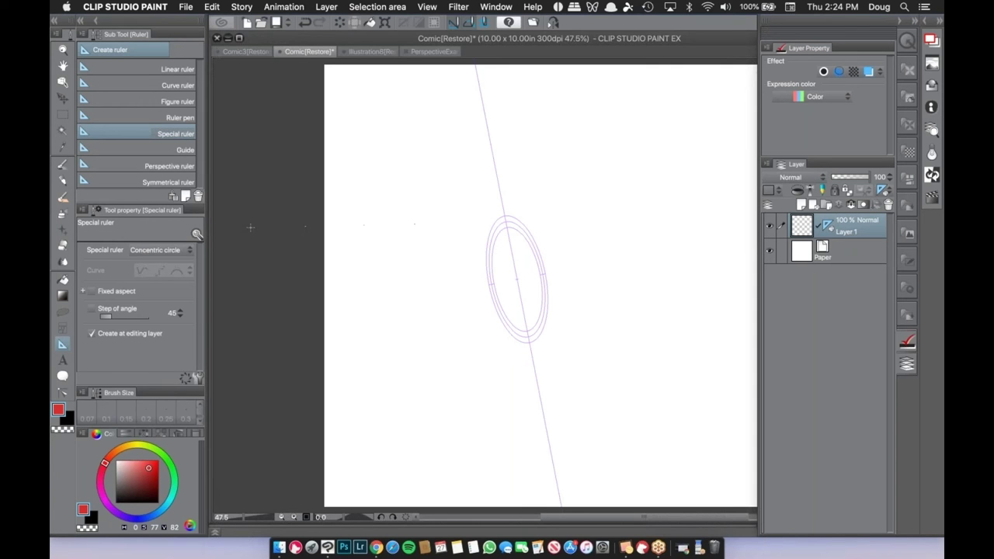
Draw concentric pencil ellipses of various sizes around the concentric circle ruler.
click(64, 182)
mouse_move(480, 234)
mouse_down()
mouse_move(520, 189)
mouse_move(444, 274)
mouse_move(484, 201)
mouse_move(465, 283)
mouse_move(599, 307)
mouse_move(457, 182)
mouse_move(482, 255)
mouse_move(456, 243)
mouse_move(619, 343)
mouse_move(552, 153)
mouse_move(436, 343)
mouse_move(469, 395)
mouse_move(610, 421)
mouse_move(412, 188)
mouse_move(435, 344)
mouse_move(468, 144)
mouse_up()
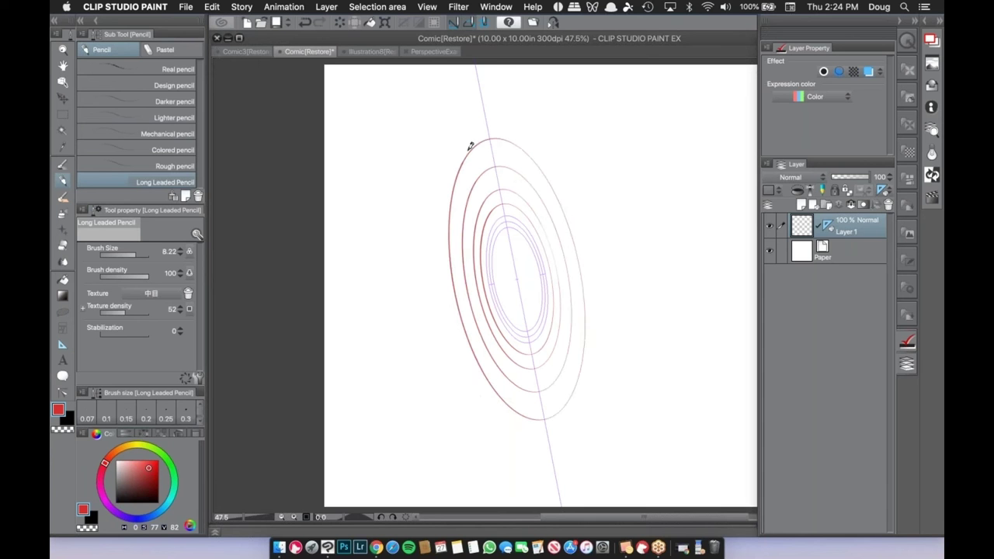
mouse_move(431, 330)
mouse_down()
mouse_move(421, 168)
mouse_move(579, 480)
mouse_move(391, 468)
mouse_up()
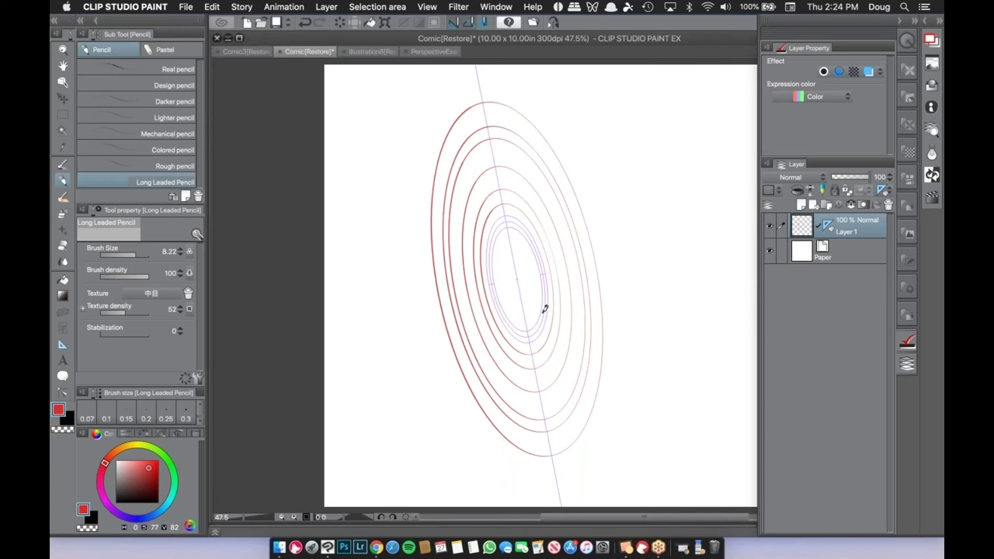
mouse_move(520, 138)
mouse_down()
mouse_move(505, 117)
mouse_move(578, 247)
mouse_move(429, 164)
mouse_move(566, 184)
mouse_up()
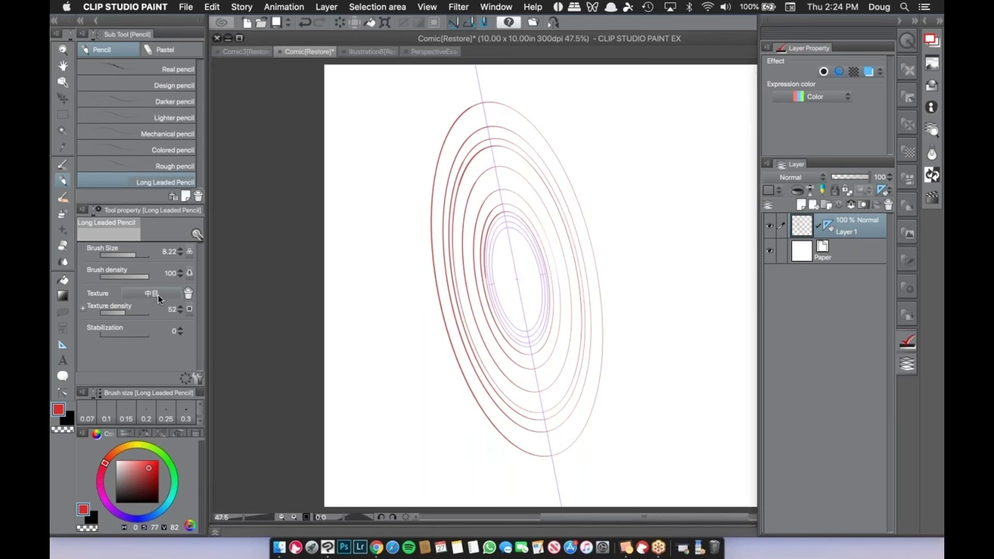
Clear the pencil ellipses from Layer 1 and delete the concentric circle ruler.
key(Delete)
key(o)
click(518, 282)
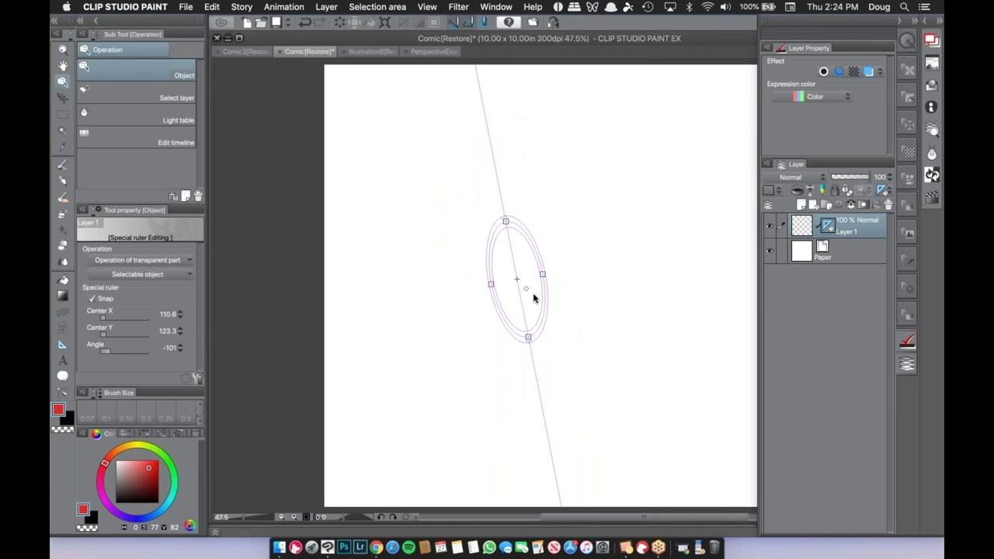
key(Delete)
Create two vertical guides and three horizontal guides across the page.
click(62, 343)
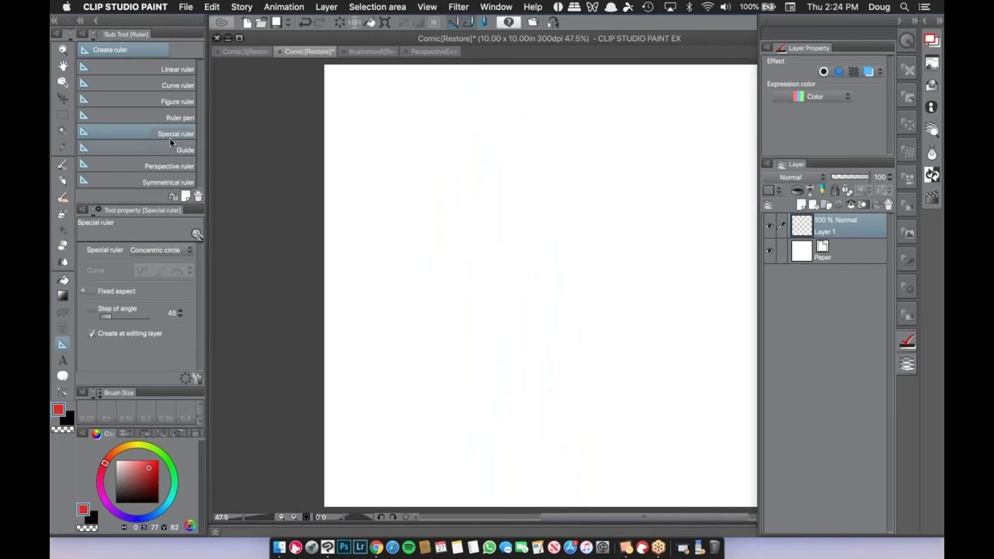
click(173, 149)
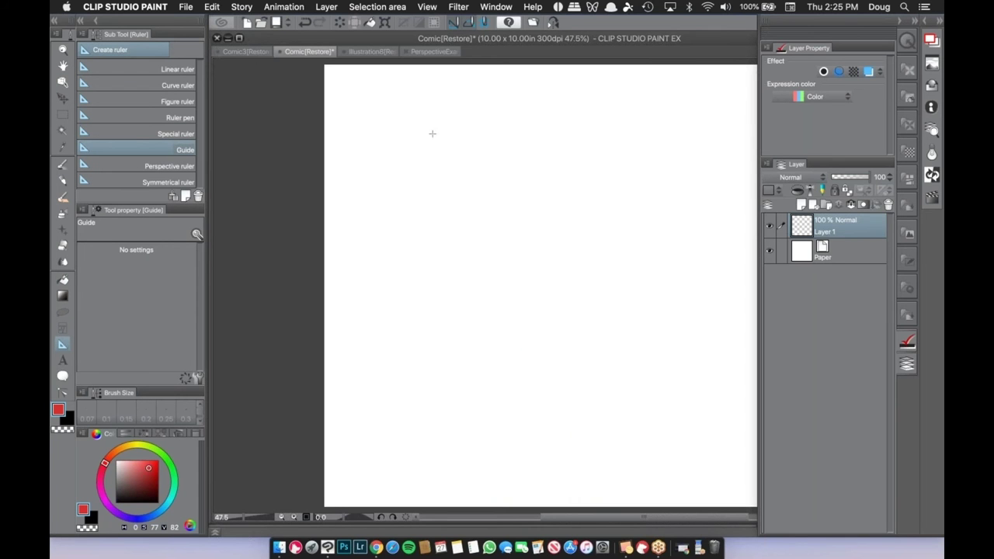
drag(433, 134, 450, 335)
drag(641, 87, 643, 382)
drag(424, 130, 689, 153)
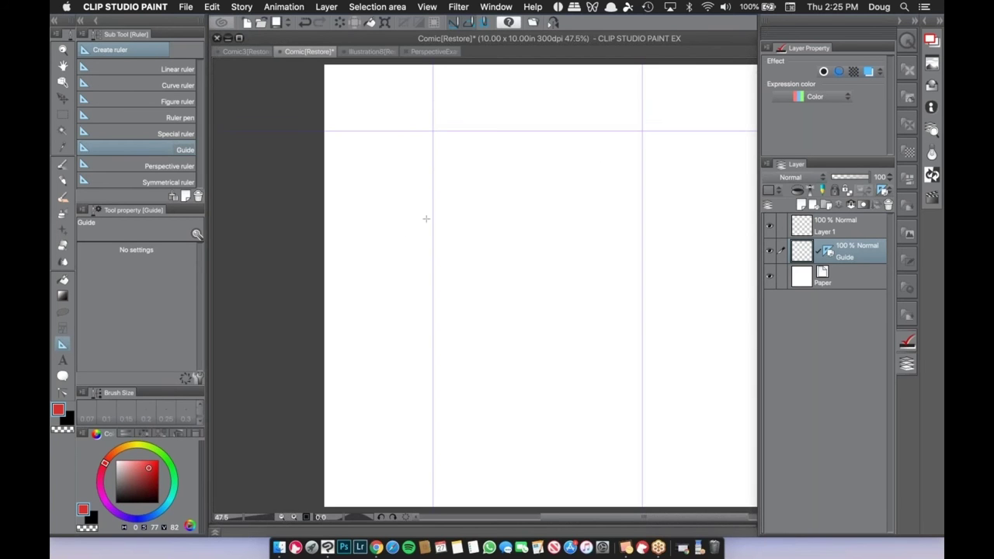
drag(366, 228, 657, 248)
drag(417, 337, 622, 389)
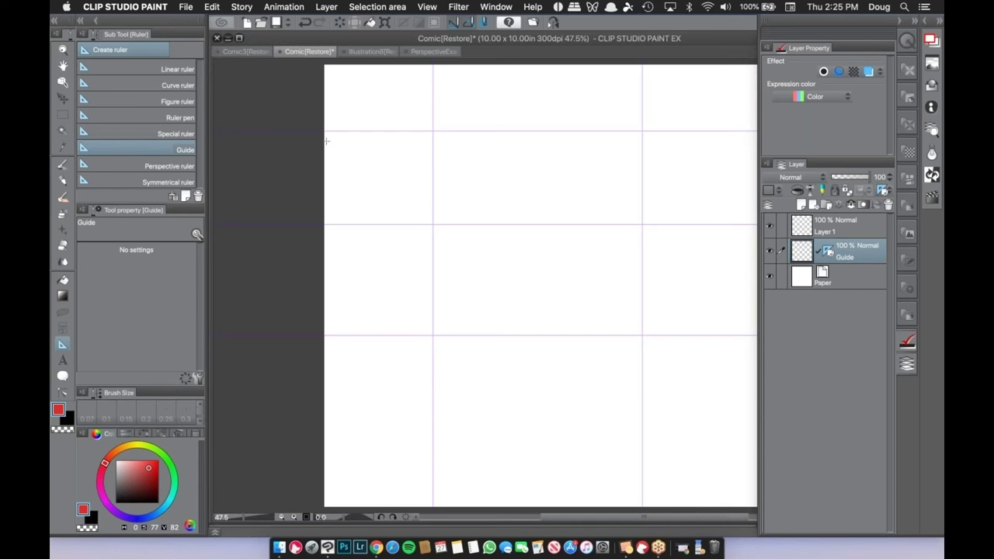
Move the two vertical guides outward towards the page's side edges, to Center X about 22.6 and about 233.2.
click(62, 82)
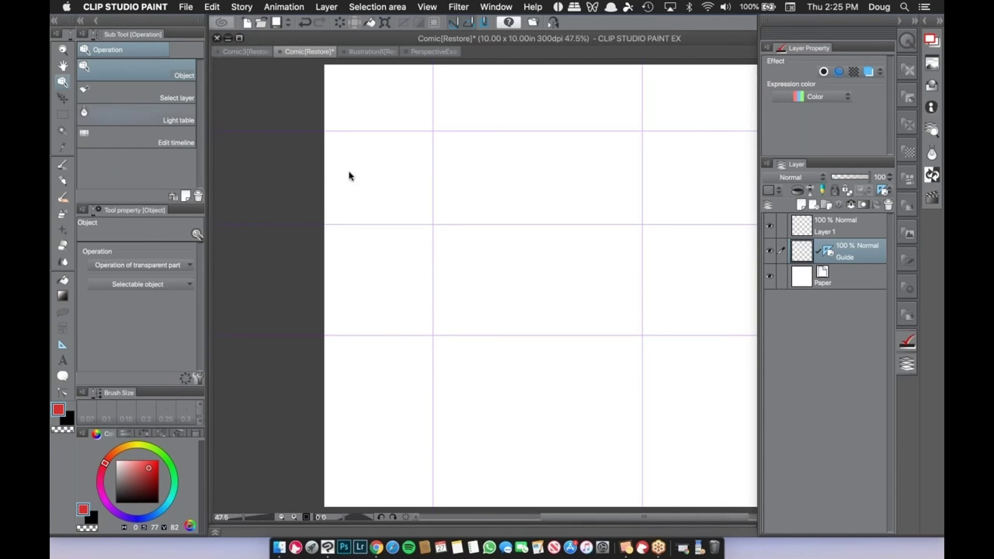
drag(439, 218, 719, 231)
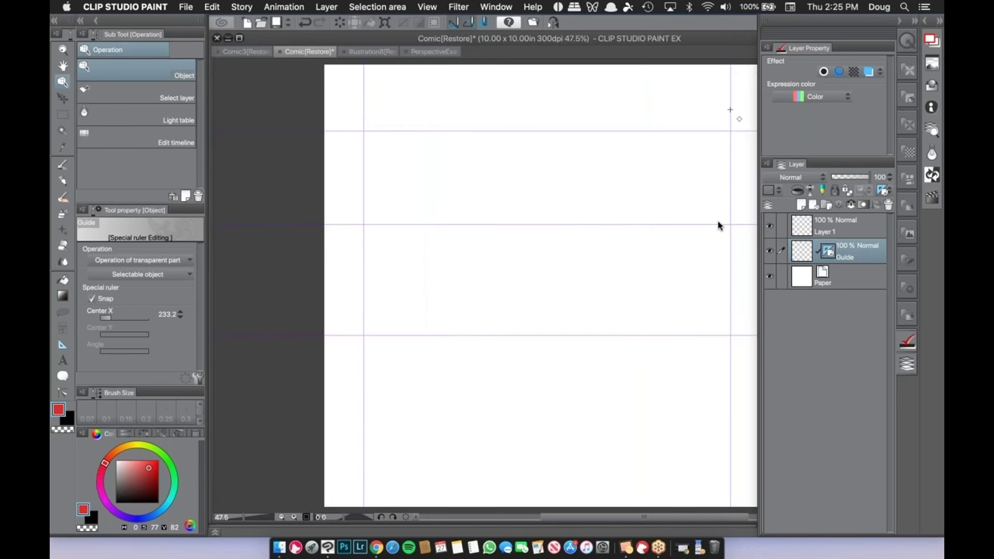
drag(623, 202, 359, 171)
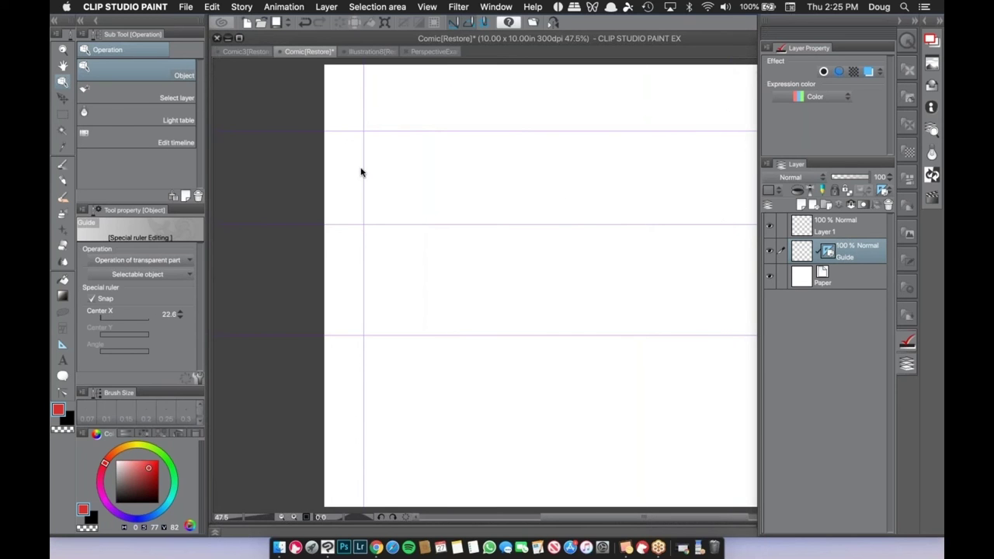
Delete all the vertical and horizontal guides from the Guide layer.
key(Delete)
key(Delete)
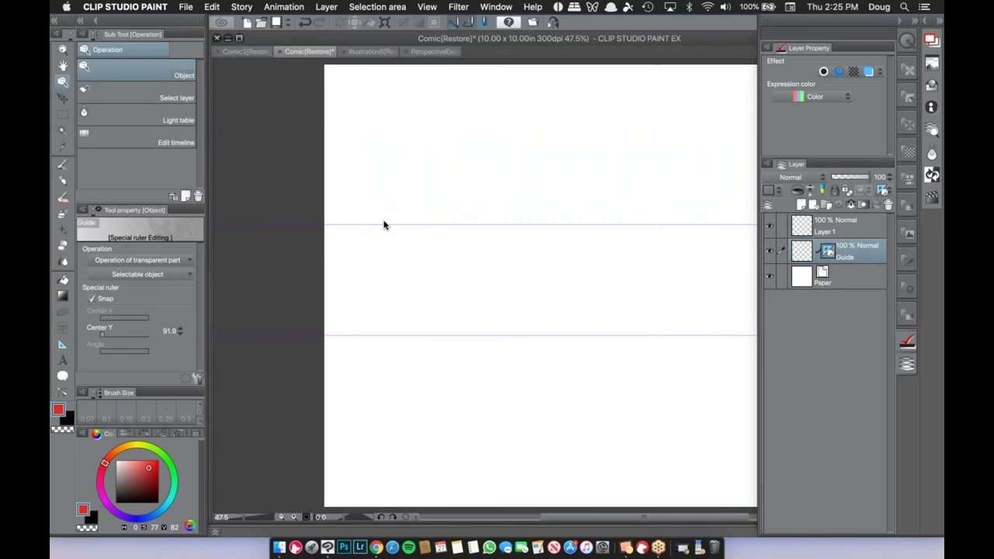
drag(383, 226, 393, 338)
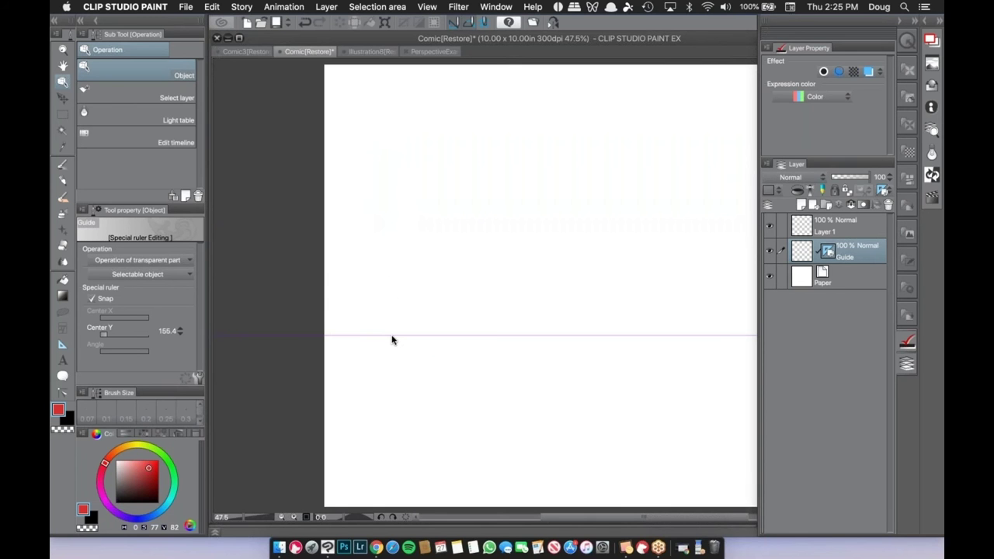
key(Delete)
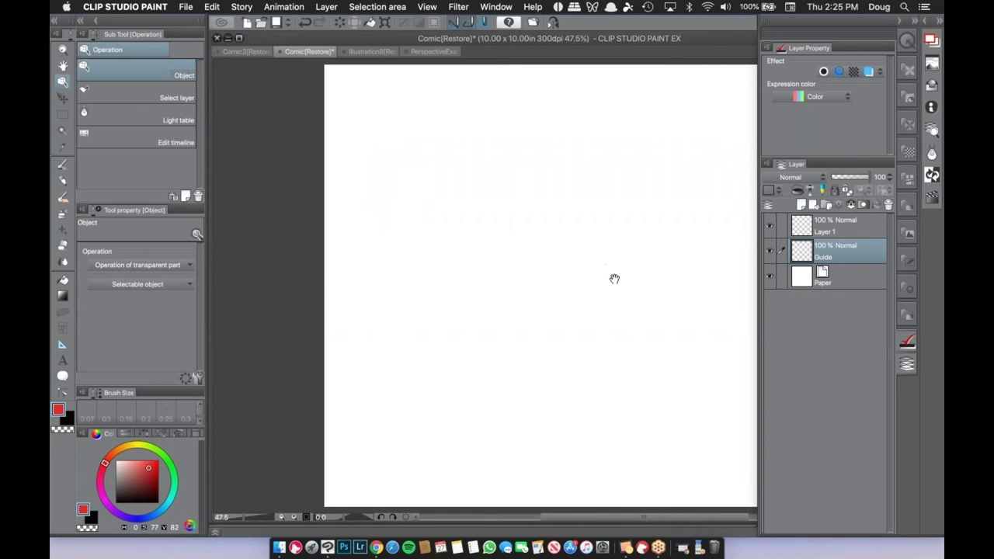
drag(614, 277, 552, 303)
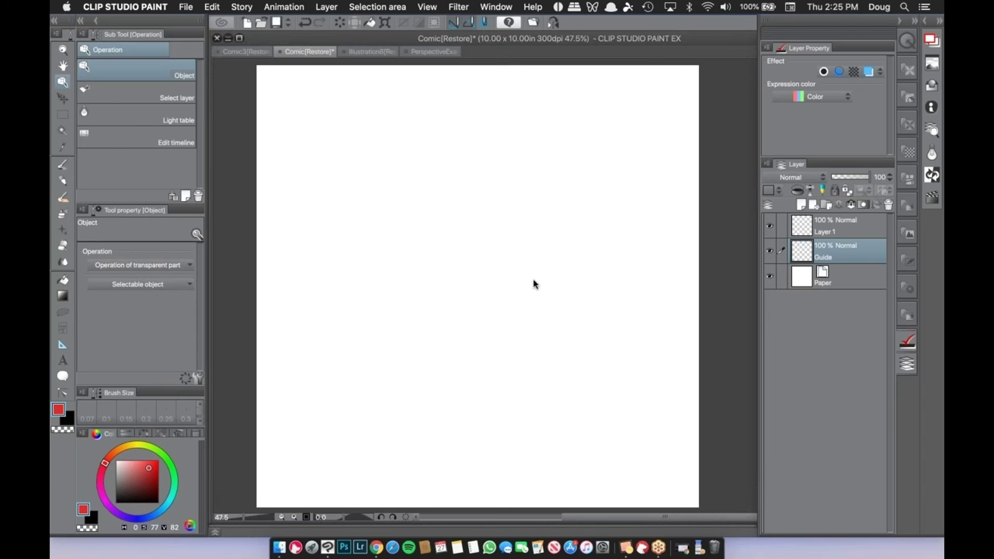
Switch to the Illustration8 comic page and examine the radial speed lines in Panel 1.
click(247, 51)
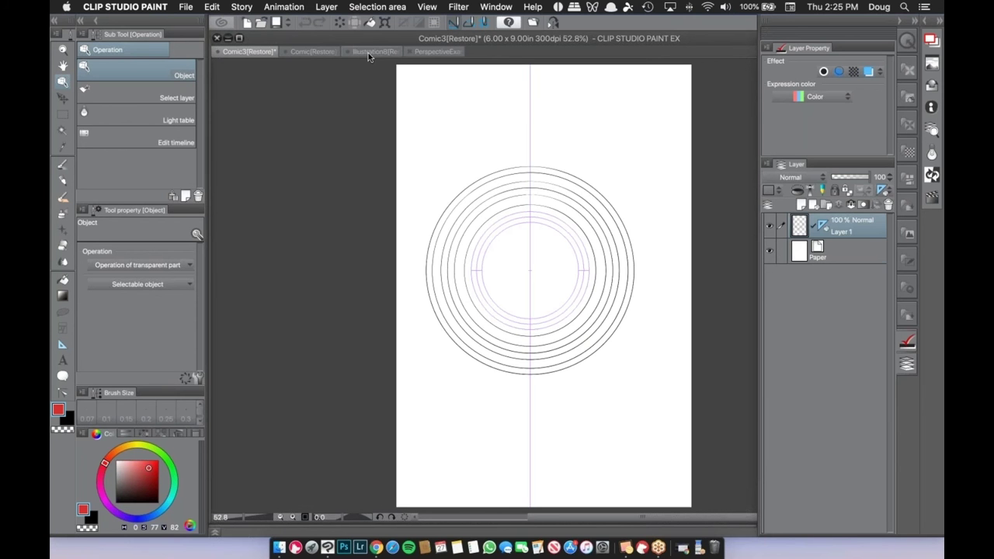
click(373, 55)
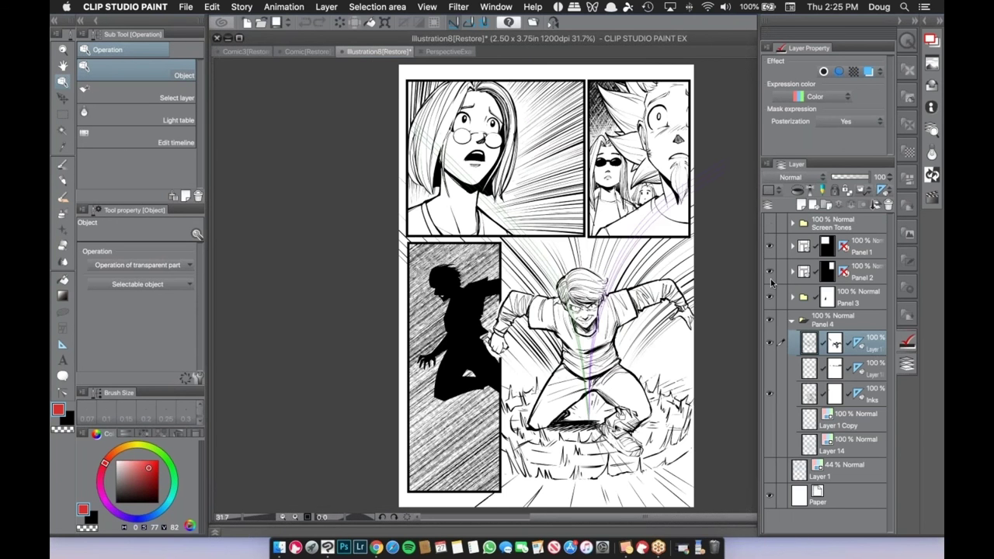
click(868, 475)
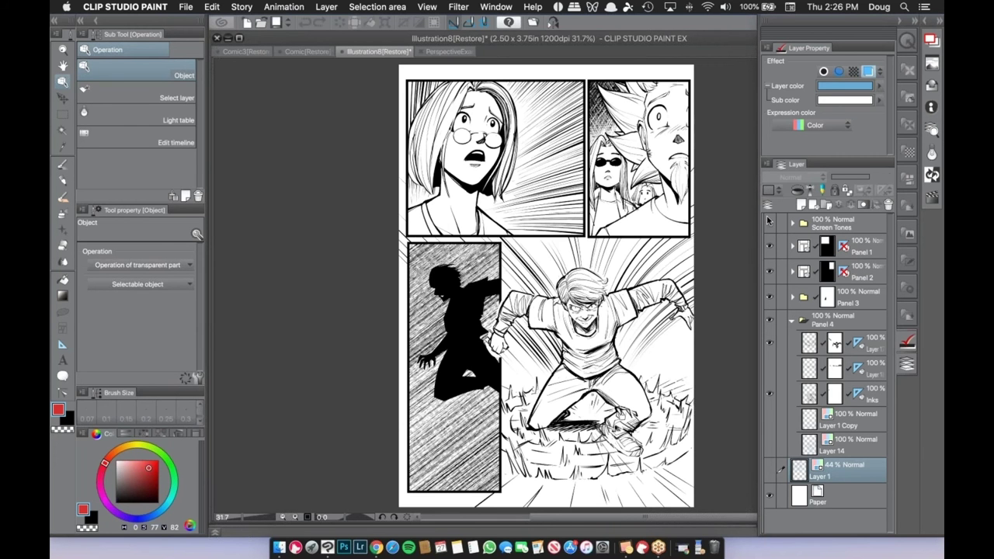
click(813, 243)
scroll(613, 196, up, 1)
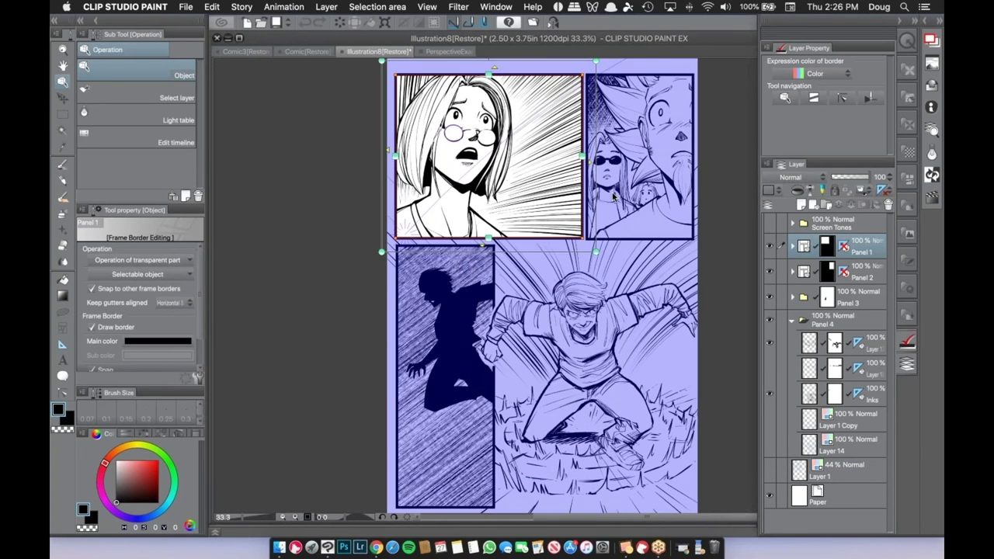
scroll(613, 196, up, 1)
drag(547, 394, 599, 510)
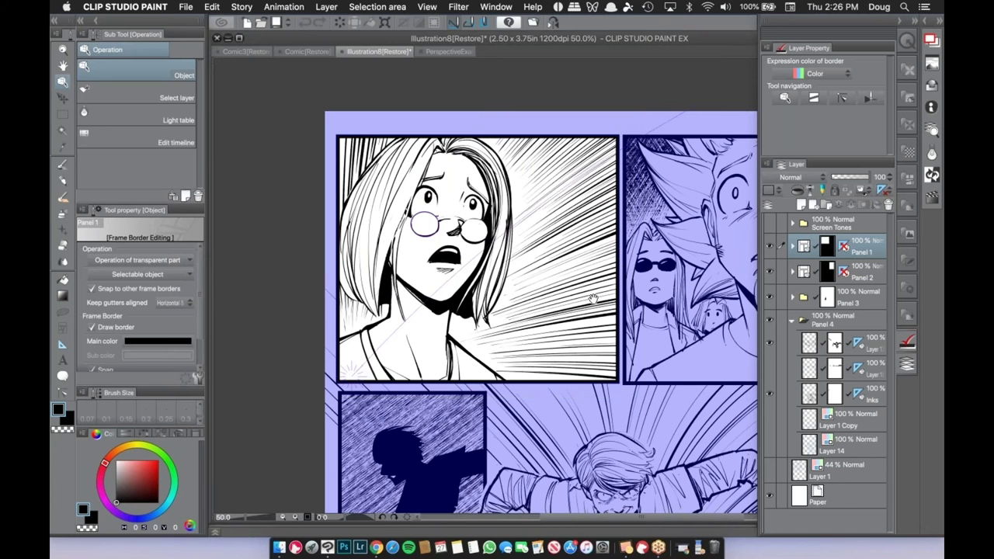
drag(543, 292, 303, 297)
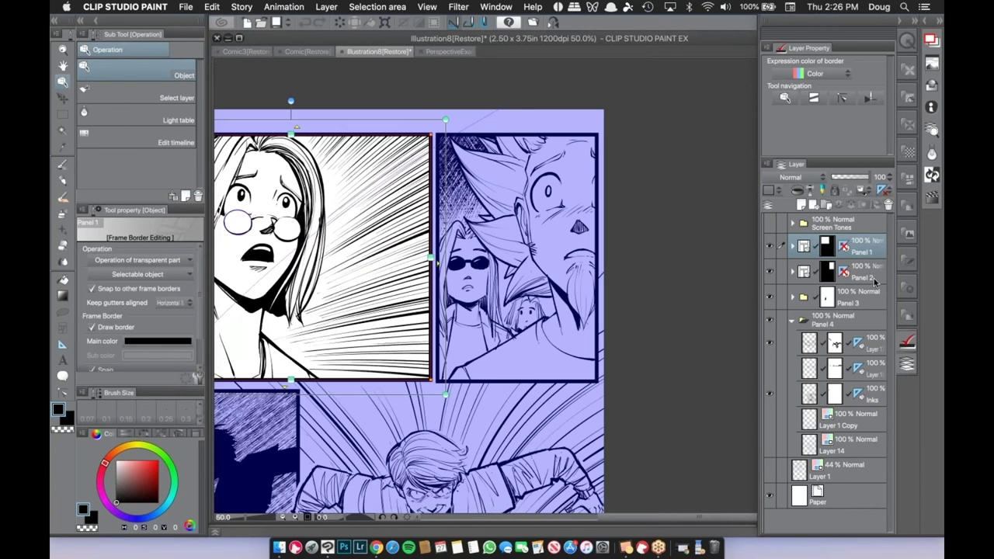
Draw short red Chonky pen strokes along the ruler over Panel 2's background hatching, on the panel's masked ruler layer.
click(874, 279)
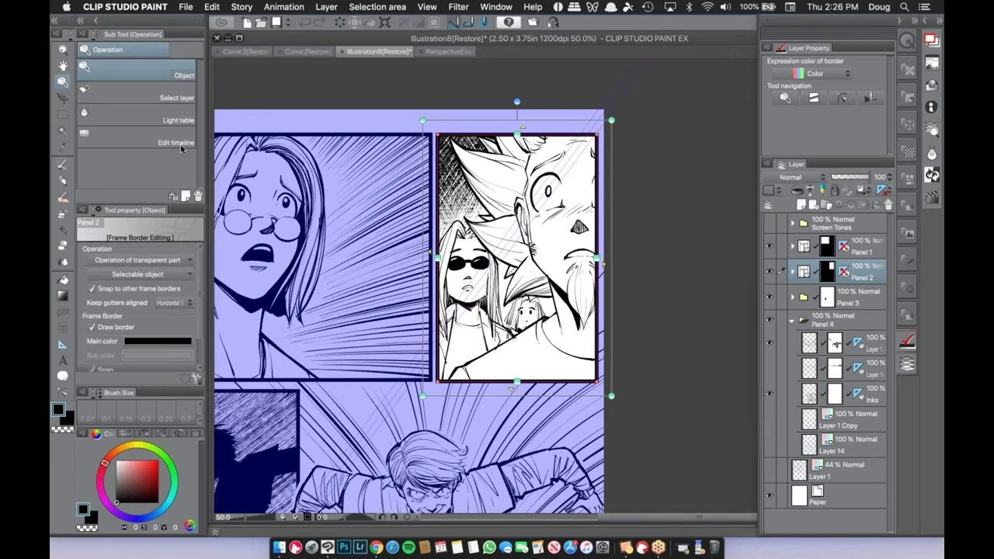
key(p)
click(793, 271)
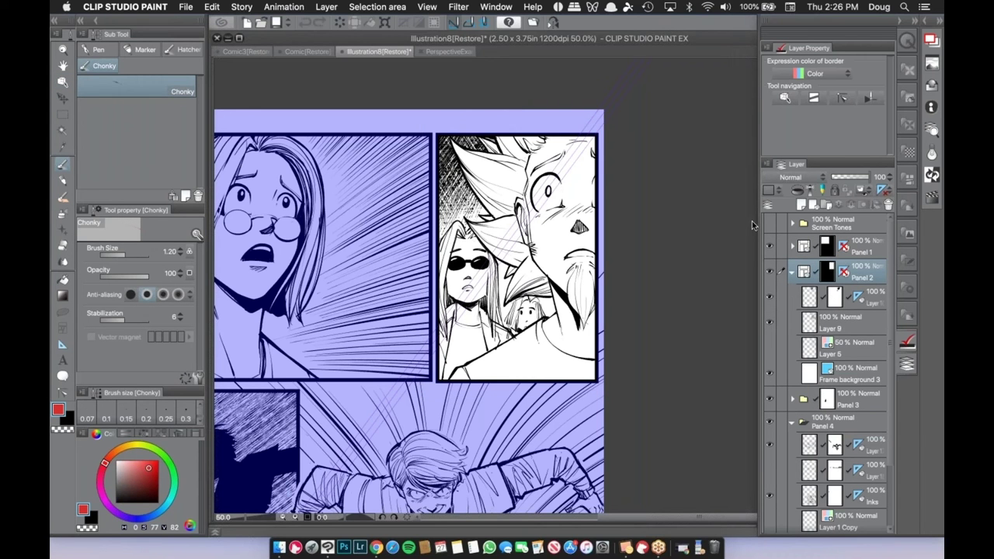
click(854, 296)
mouse_move(443, 224)
mouse_down()
mouse_move(475, 186)
mouse_move(470, 199)
mouse_up()
mouse_move(458, 219)
mouse_down()
mouse_move(475, 194)
mouse_move(455, 193)
mouse_up()
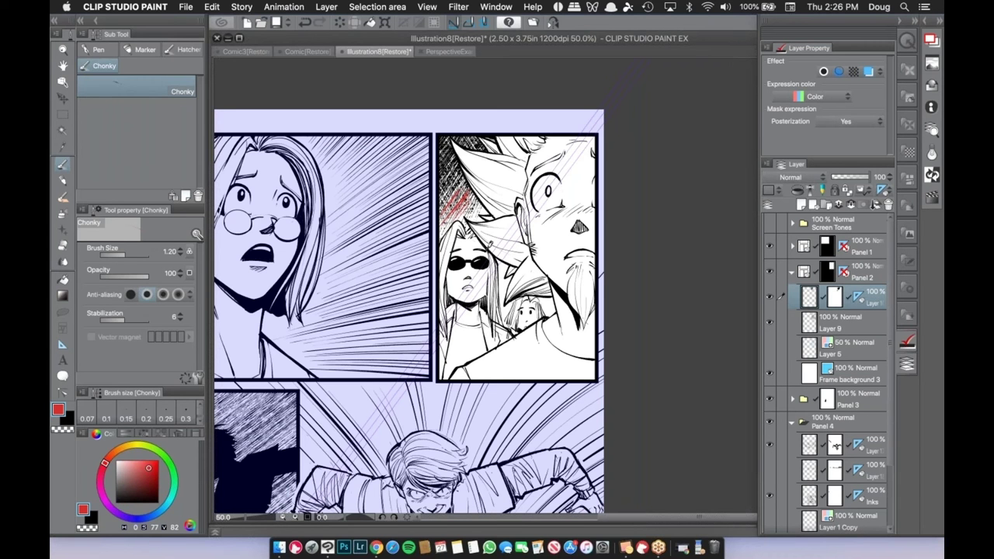
Undo the red test strokes in Panel 2 and collapse the panel's folder.
key(super+z)
key(super+z)
key(super+z)
key(super+z)
click(791, 272)
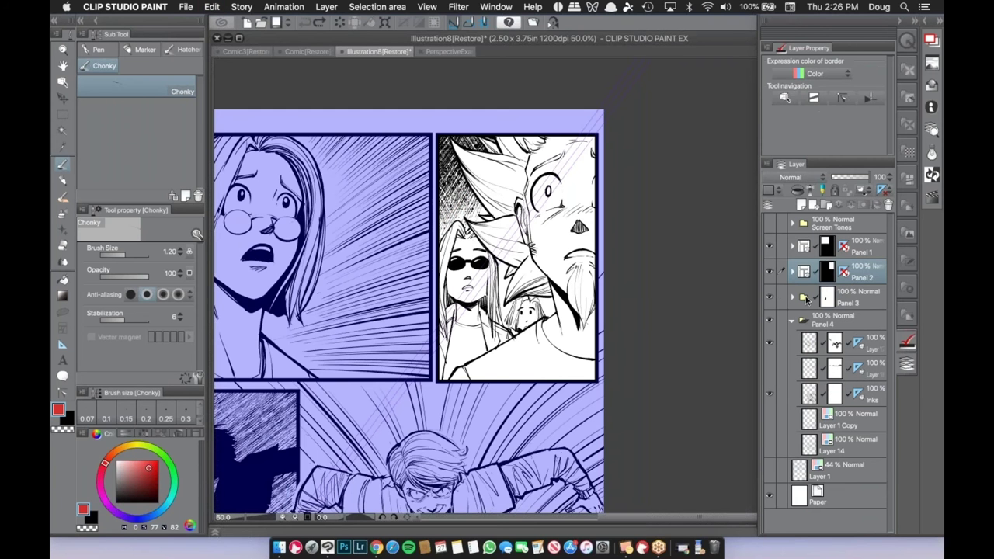
key(super+z)
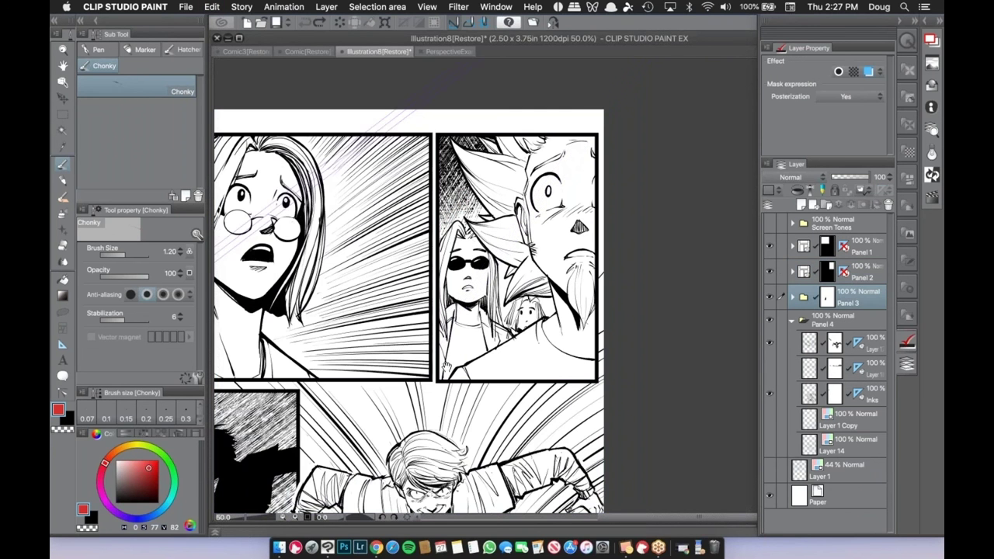
Examine Panel 3's diagonal hatching and the ruler layers inside the Panel 3 and Panel 4 folders.
drag(636, 183, 652, 167)
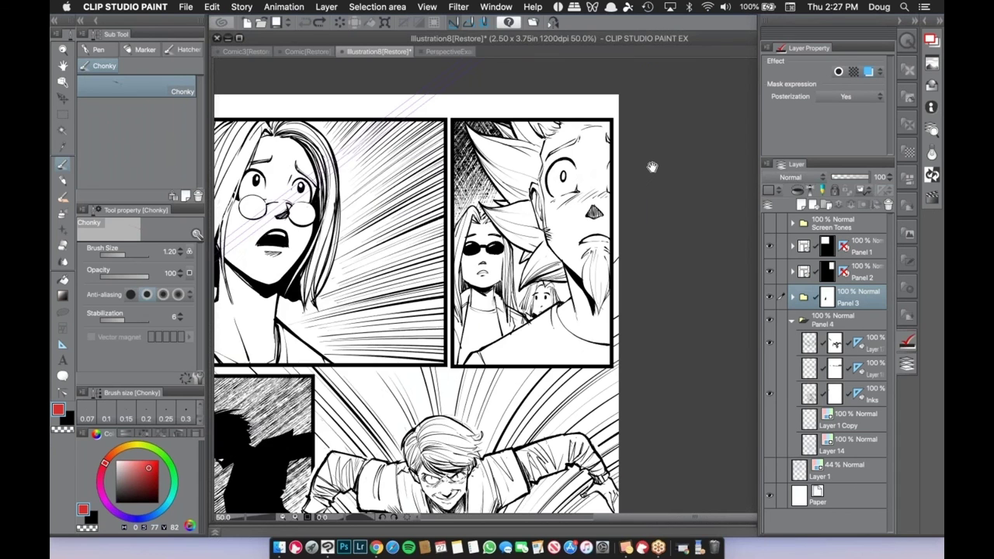
drag(281, 482, 495, 146)
click(791, 297)
click(816, 413)
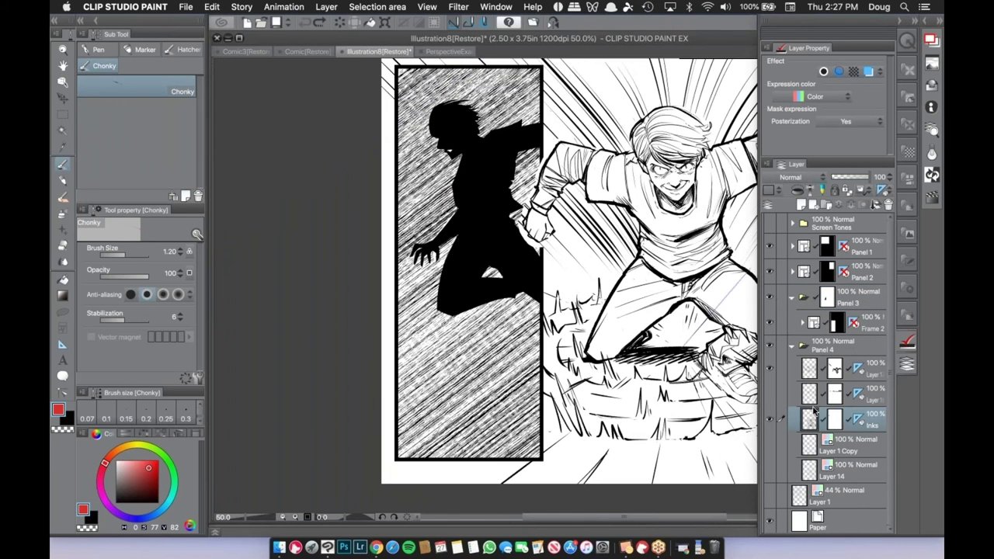
click(813, 393)
click(819, 340)
click(792, 297)
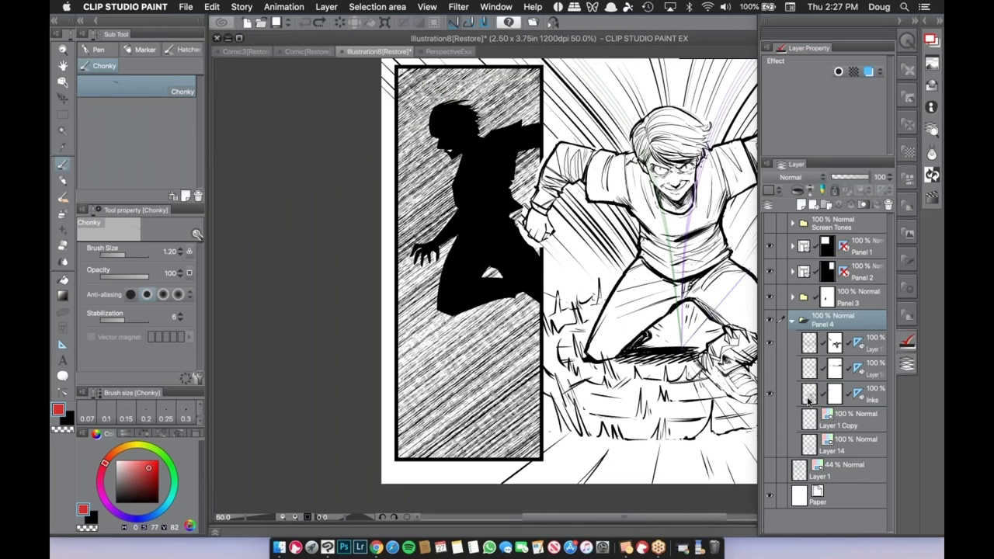
click(808, 409)
click(810, 397)
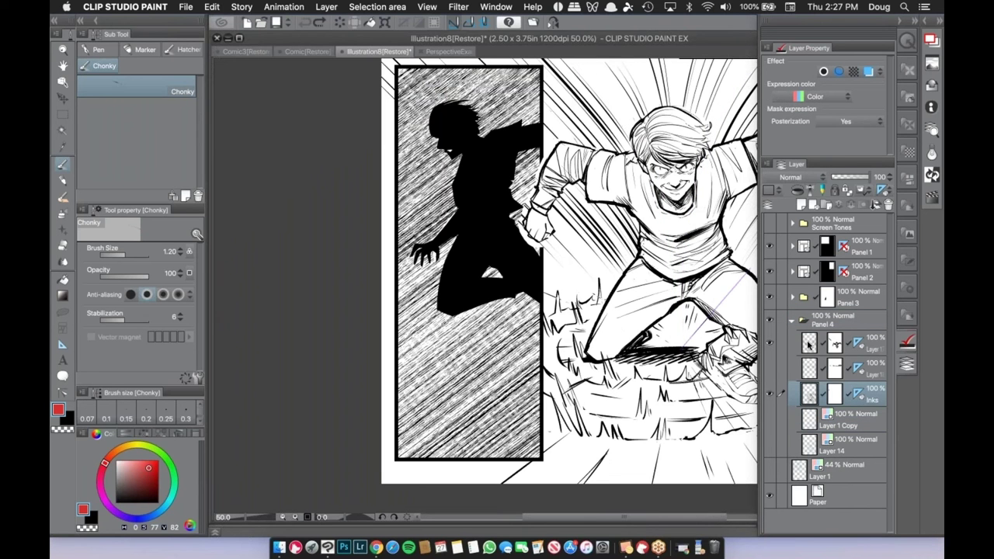
key(alt+])
click(792, 320)
click(792, 296)
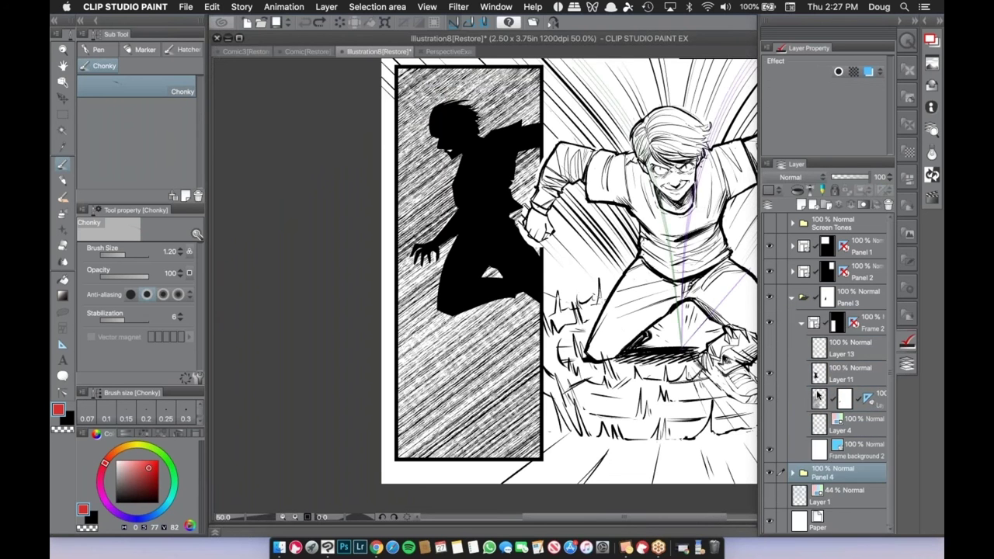
click(816, 396)
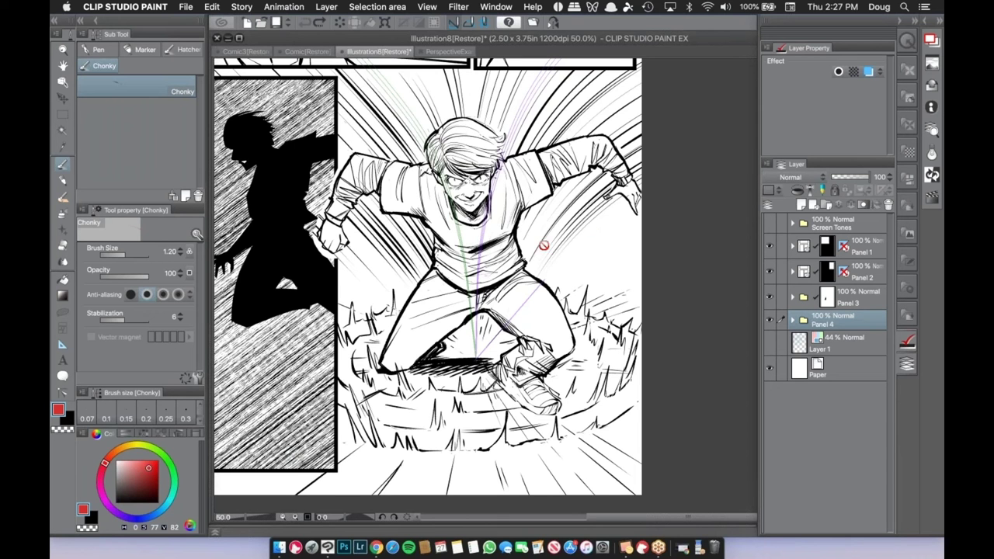
Hide Panel 4's Inks and speed-line layers and show its Layer 1 Copy and Layer 14 underdrawings in turn.
click(791, 321)
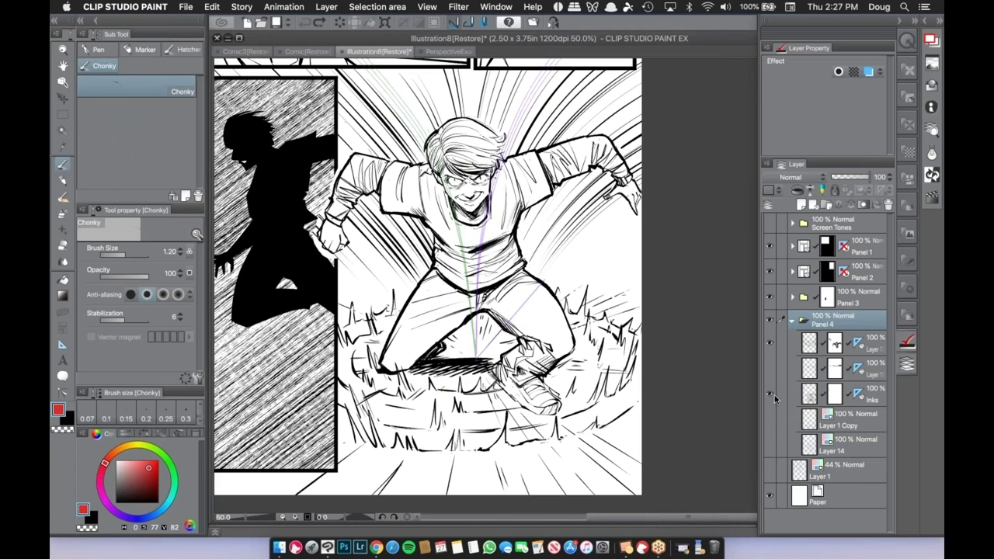
click(770, 394)
click(770, 418)
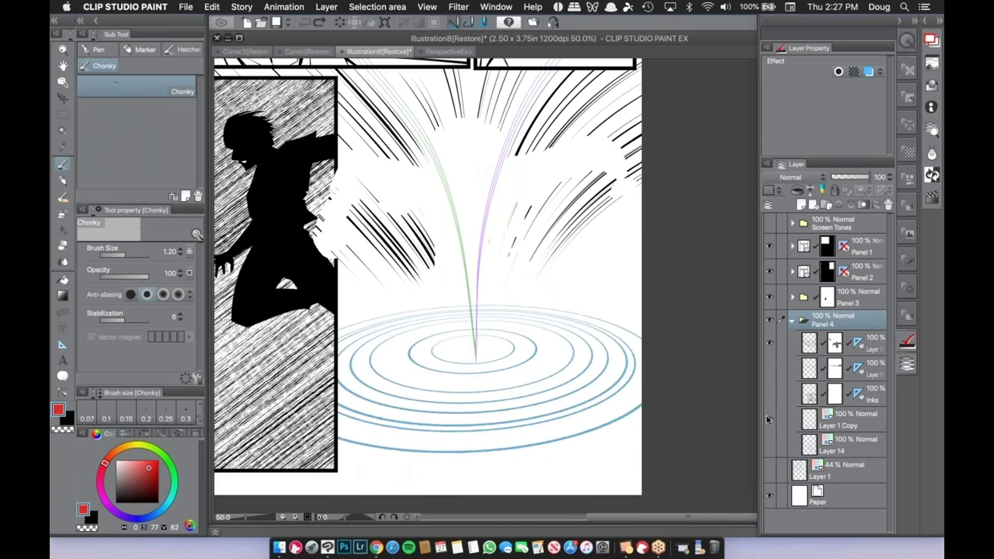
click(769, 419)
click(769, 445)
click(770, 342)
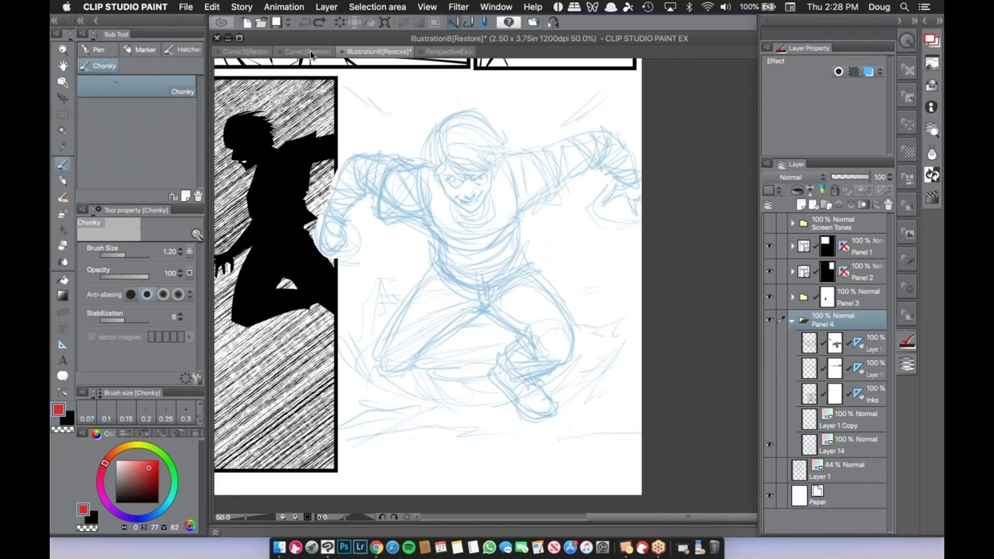
Look at the open Comic and Comic3 documents and return to Illustration8.
click(311, 53)
click(250, 51)
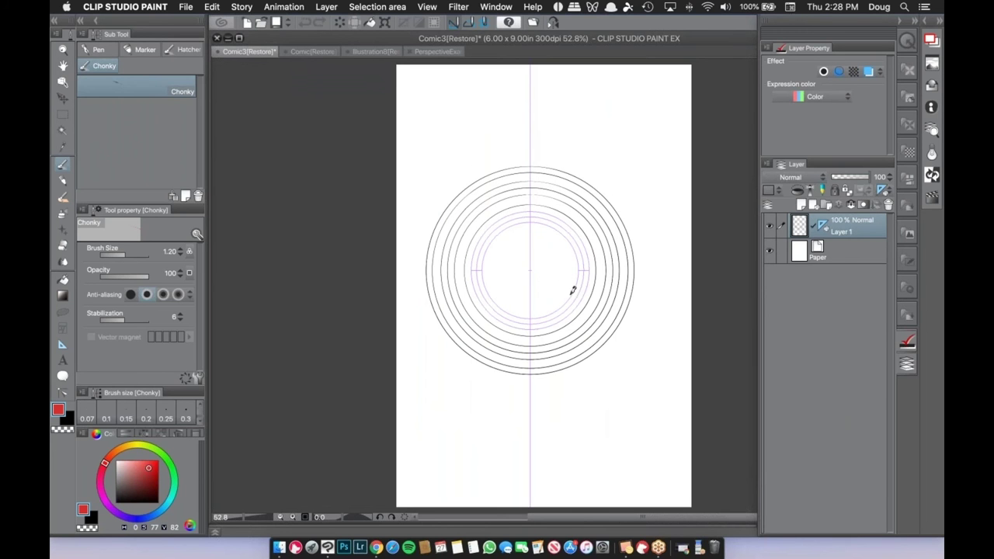
click(315, 52)
click(371, 51)
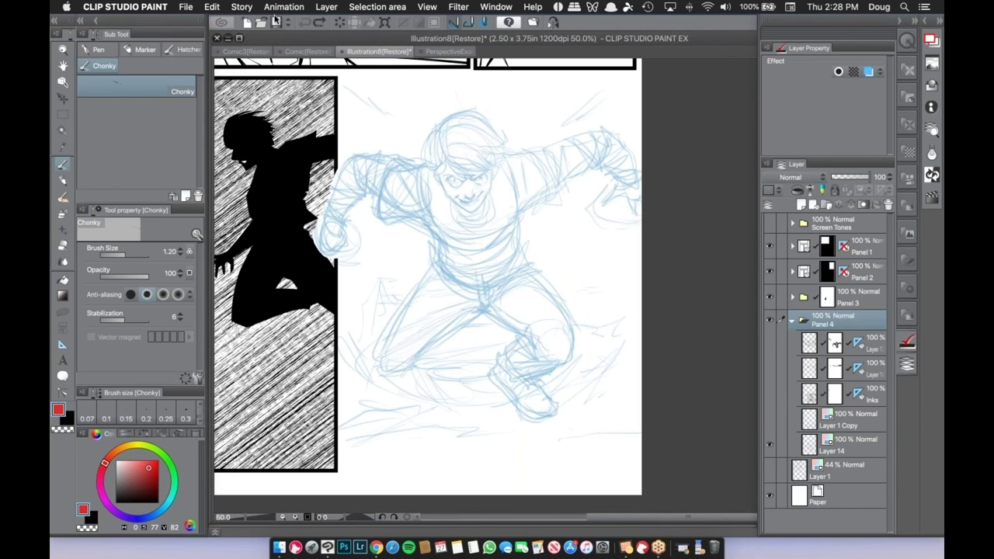
Look at the Free Transform command and show Panel 4's Layer 1 Copy with the concentric ellipses.
click(213, 8)
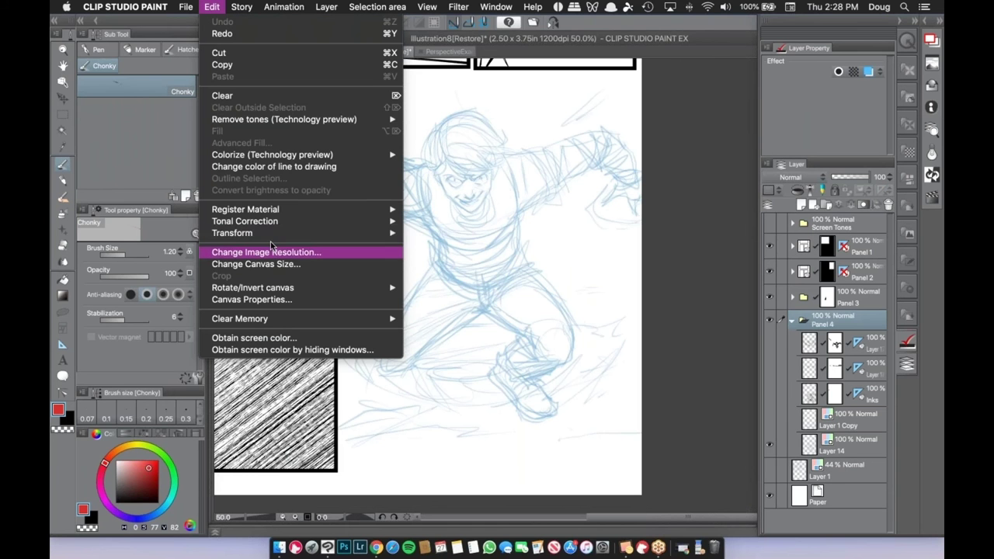
mouse_move(330, 232)
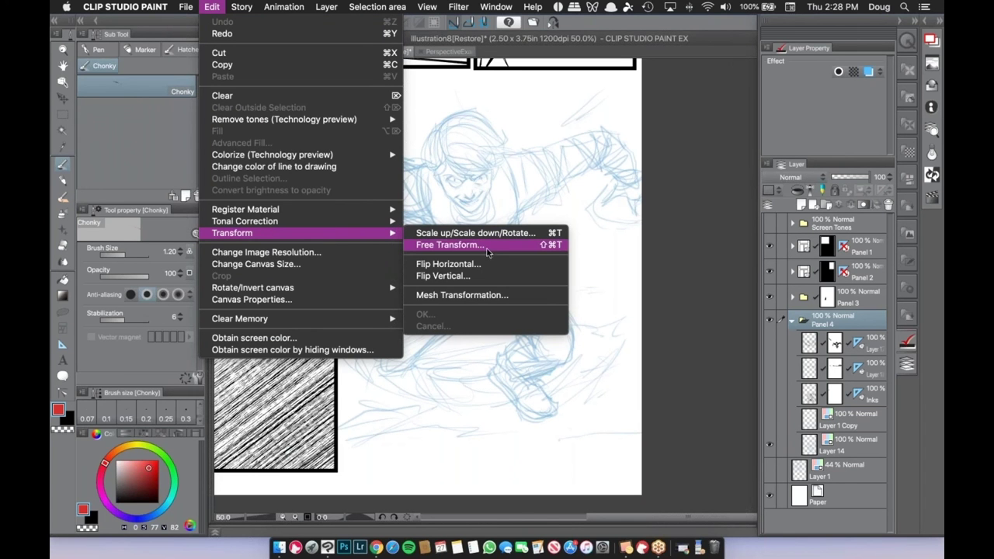
click(771, 424)
click(769, 424)
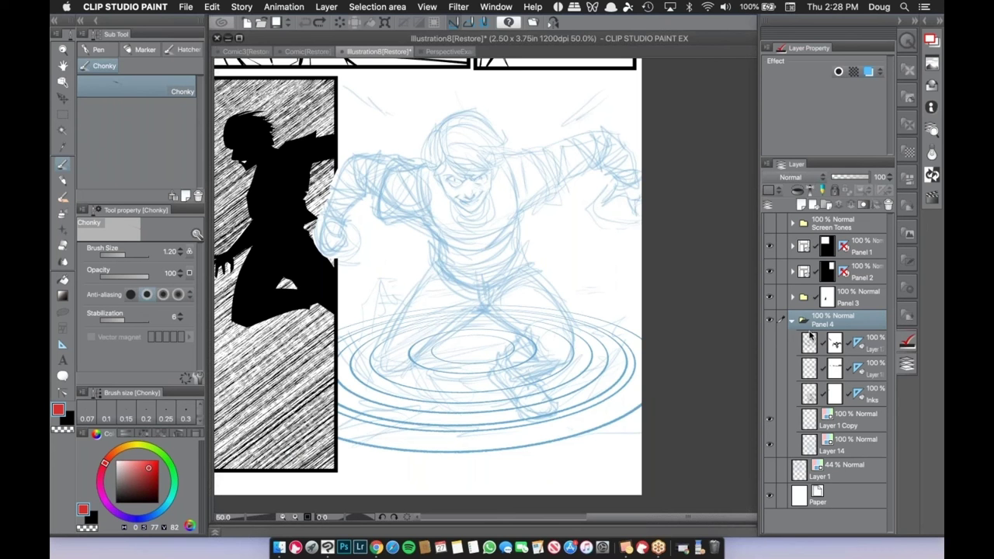
Add a new layer at the top of the Panel 4 folder and sketch red grass tufts along the front and right of a middle ellipse.
click(816, 349)
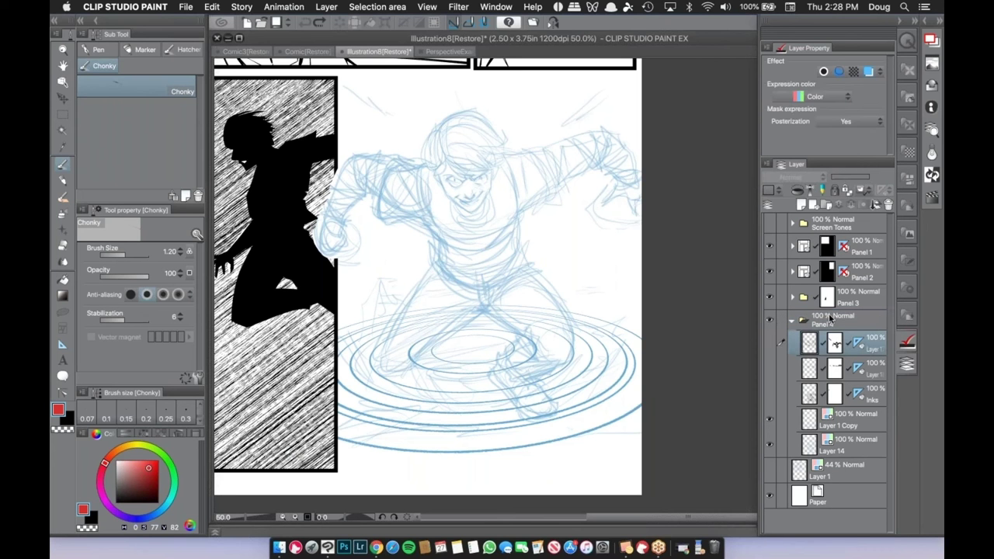
click(801, 200)
key(super+plus)
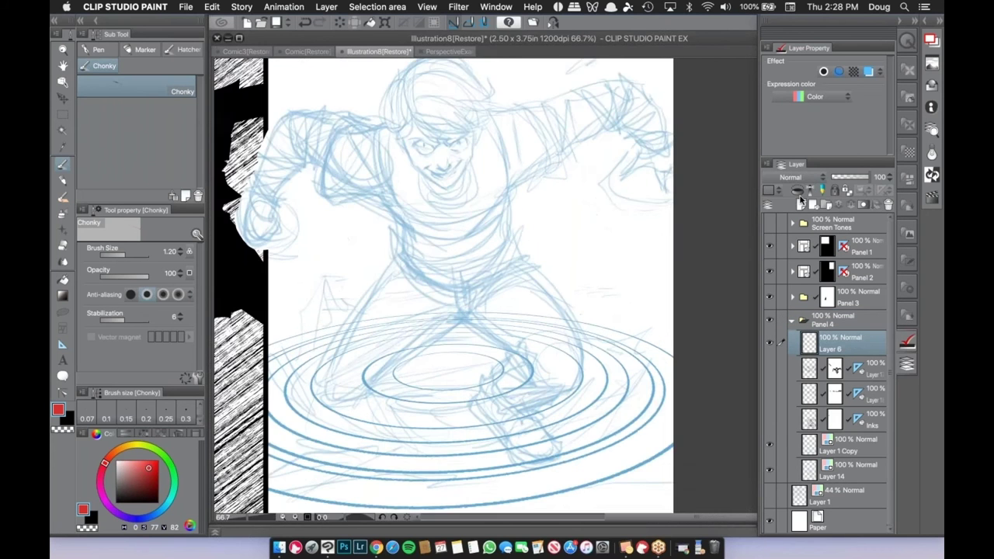
key(super+plus)
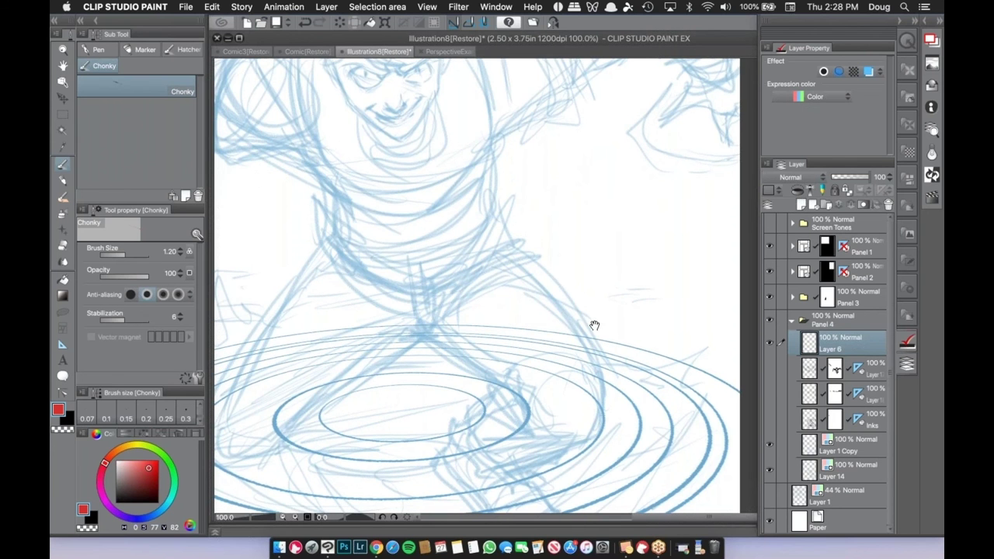
drag(593, 325, 756, 187)
mouse_move(402, 350)
mouse_down()
mouse_move(399, 364)
mouse_move(412, 350)
mouse_move(492, 363)
mouse_move(512, 376)
mouse_move(639, 355)
mouse_move(659, 363)
mouse_up()
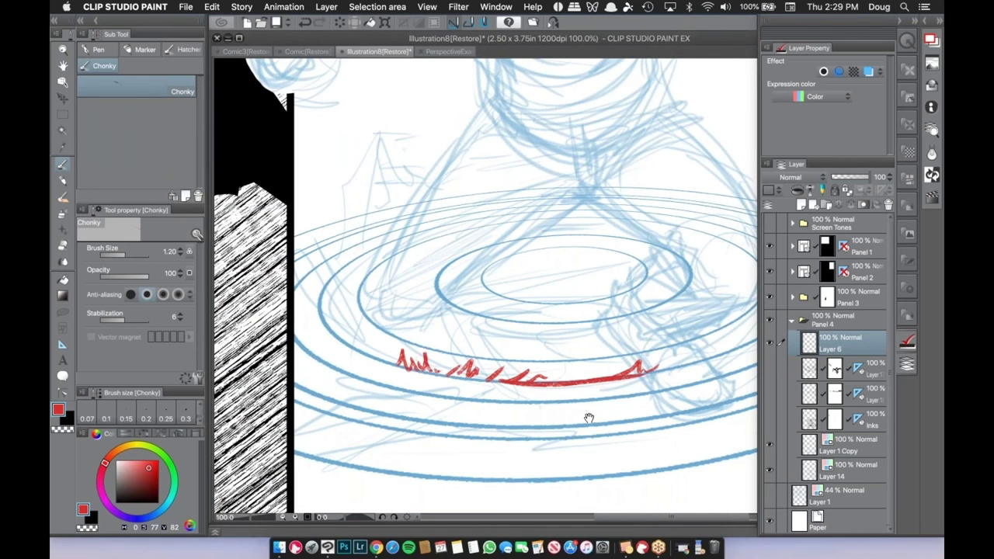
drag(589, 418, 556, 420)
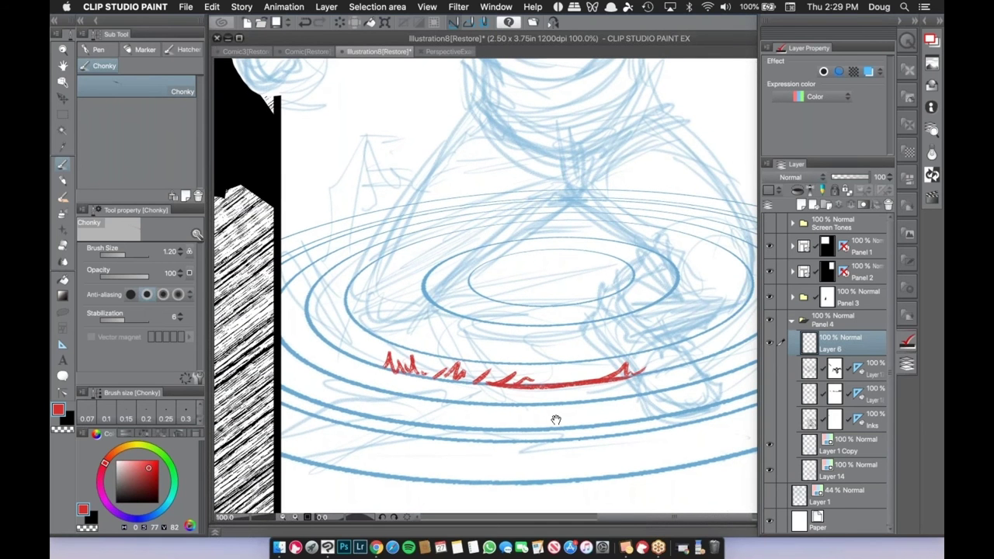
scroll(556, 420, right, 6)
drag(509, 384, 649, 268)
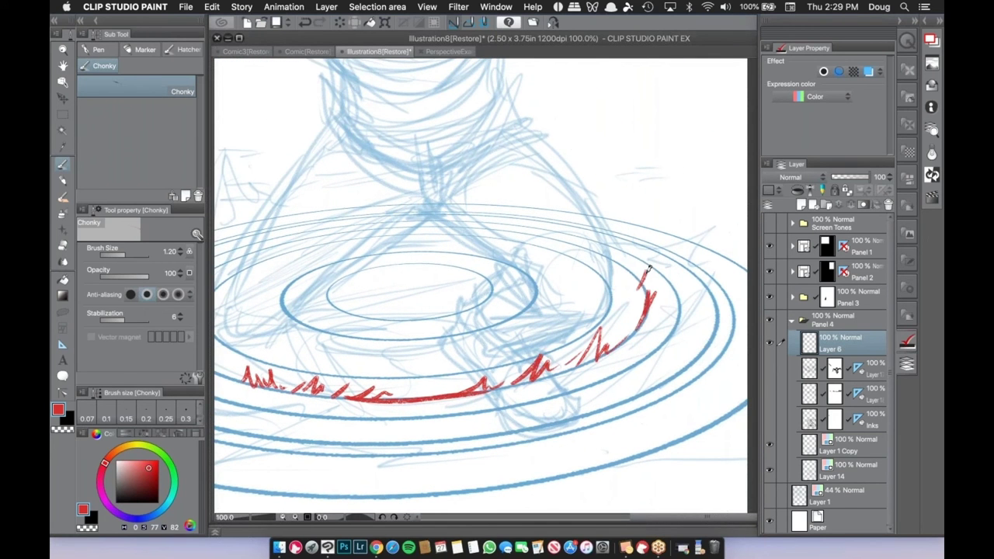
Sketch red grass tufts along the back and right-hand curves of the outer ellipses, up to the page edge.
drag(614, 213, 747, 249)
drag(599, 189, 620, 216)
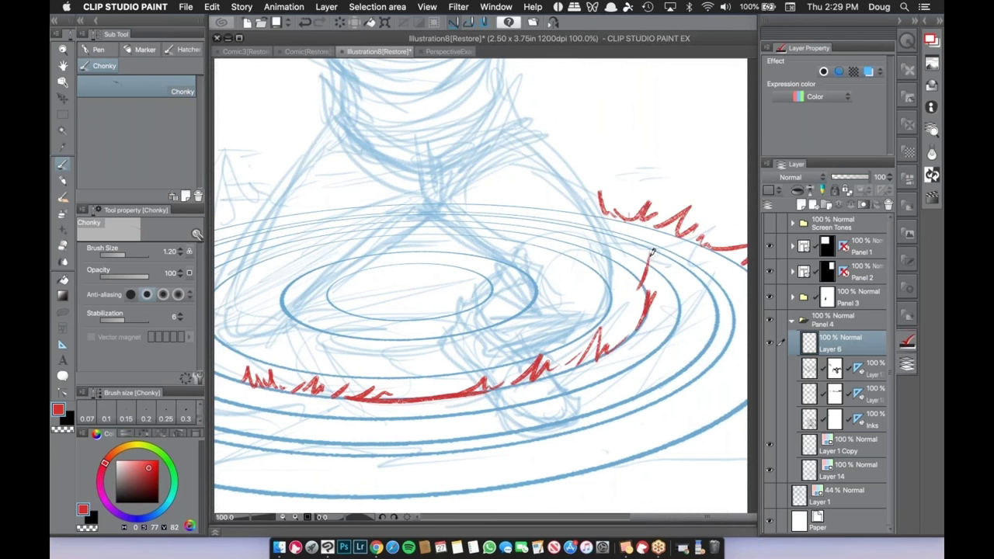
scroll(613, 231, down, 5)
scroll(613, 231, right, 5)
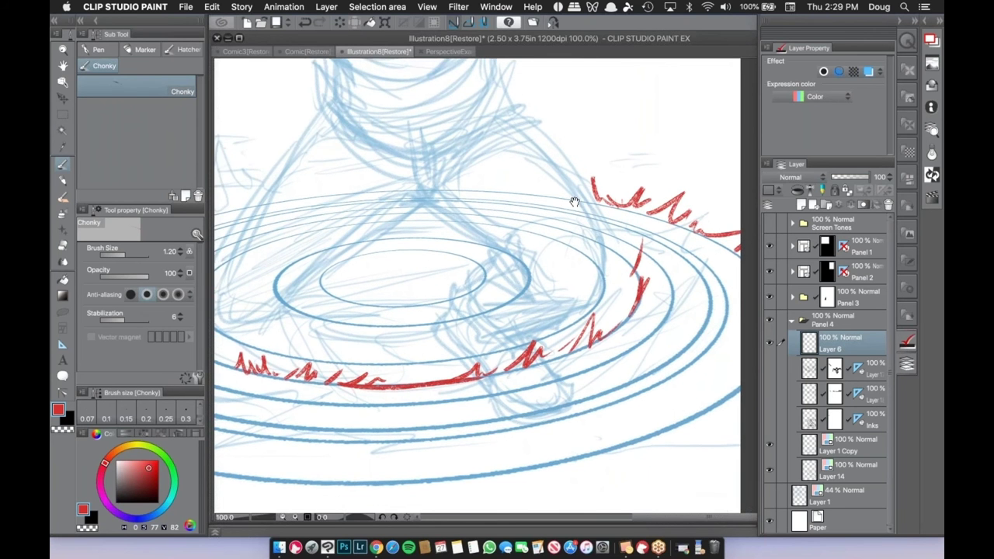
drag(607, 247, 583, 230)
mouse_move(544, 234)
mouse_down()
mouse_move(580, 202)
mouse_move(595, 155)
mouse_up()
drag(574, 123, 595, 147)
mouse_move(510, 95)
mouse_down()
mouse_move(542, 101)
mouse_move(576, 125)
mouse_up()
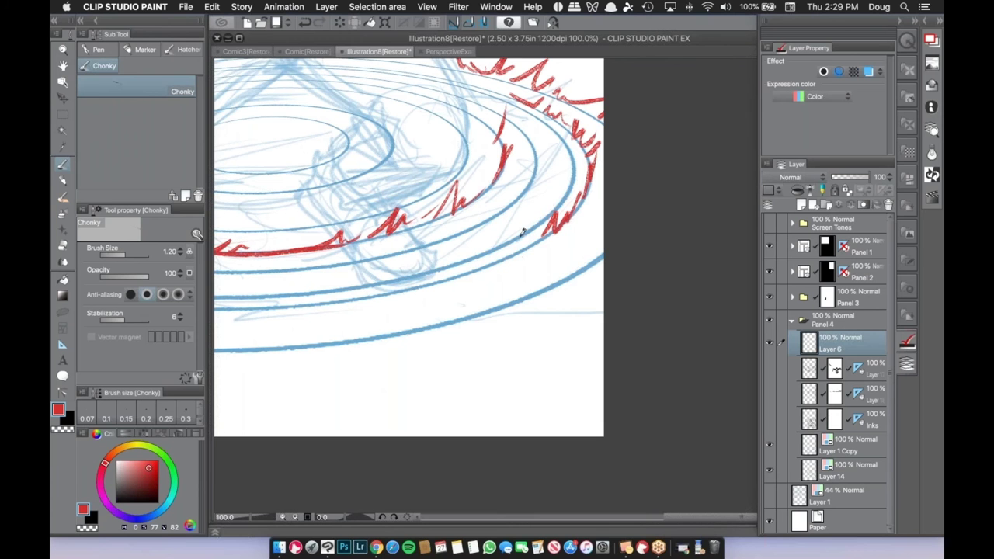
mouse_move(476, 268)
mouse_down()
mouse_move(531, 232)
mouse_move(548, 237)
mouse_up()
drag(492, 314, 602, 257)
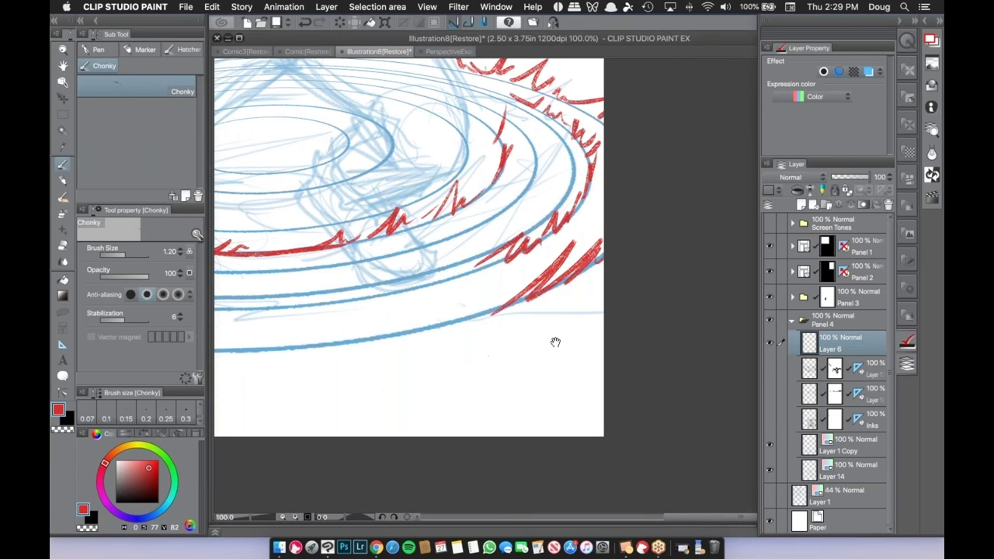
Sketch larger red grass tufts along the front and left-hand curve of the outermost ellipse.
drag(657, 306, 678, 302)
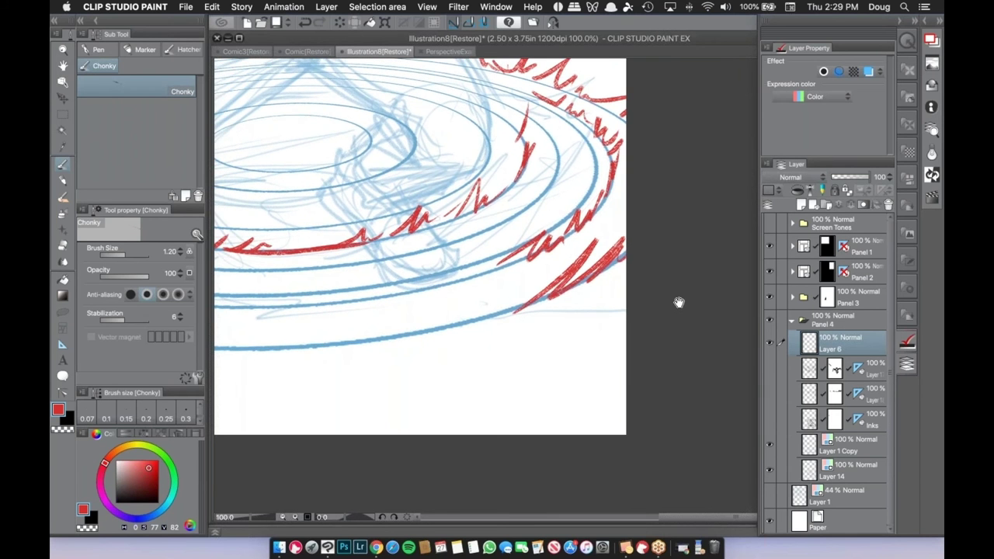
drag(503, 335, 671, 285)
drag(575, 293, 481, 292)
drag(409, 276, 454, 310)
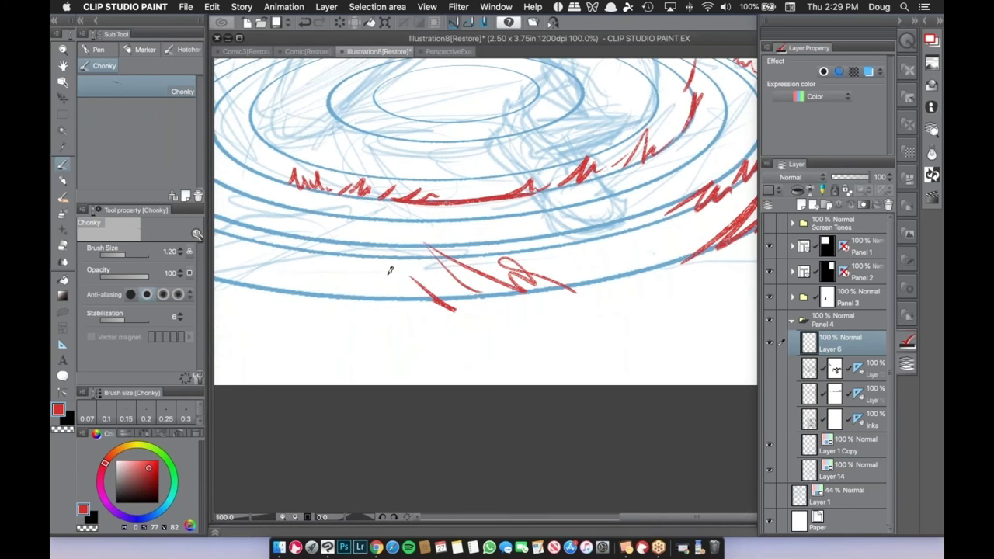
mouse_move(379, 268)
mouse_down()
mouse_move(433, 301)
mouse_move(412, 299)
mouse_up()
drag(616, 321, 832, 323)
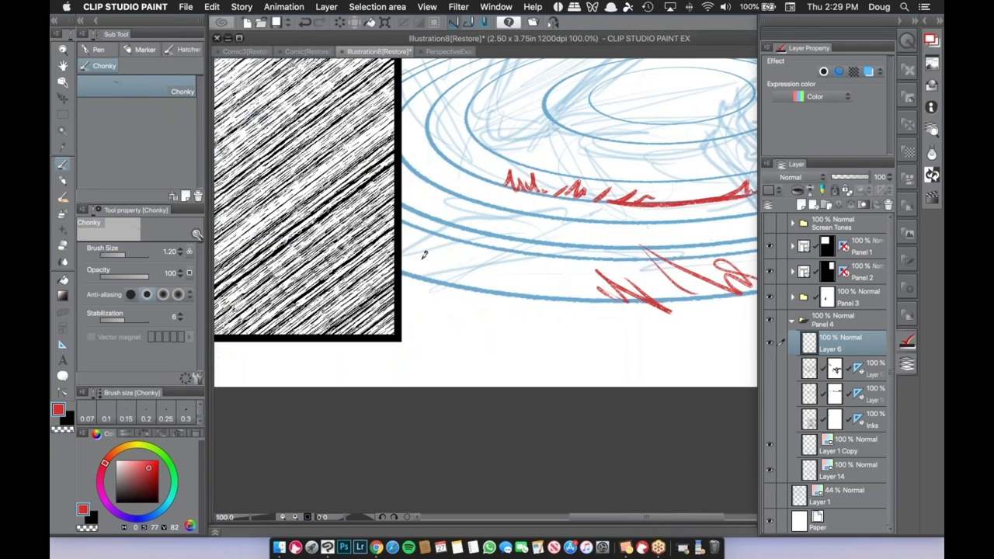
drag(402, 262, 424, 272)
mouse_move(435, 256)
mouse_down()
mouse_move(498, 278)
mouse_move(532, 259)
mouse_up()
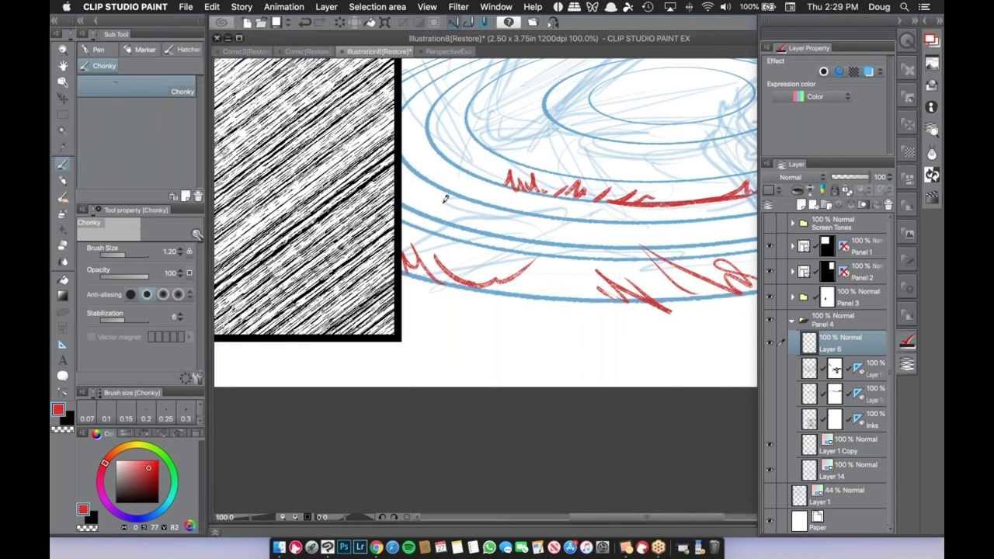
Sketch red grass tufts between the middle and outermost ellipses, across the front and up the left-hand side.
mouse_move(402, 189)
mouse_down()
mouse_move(415, 205)
mouse_move(517, 233)
mouse_move(496, 259)
mouse_move(469, 253)
mouse_up()
key(space)
drag(472, 241, 513, 236)
mouse_move(522, 241)
mouse_down()
mouse_move(534, 231)
mouse_move(574, 242)
mouse_up()
key(space)
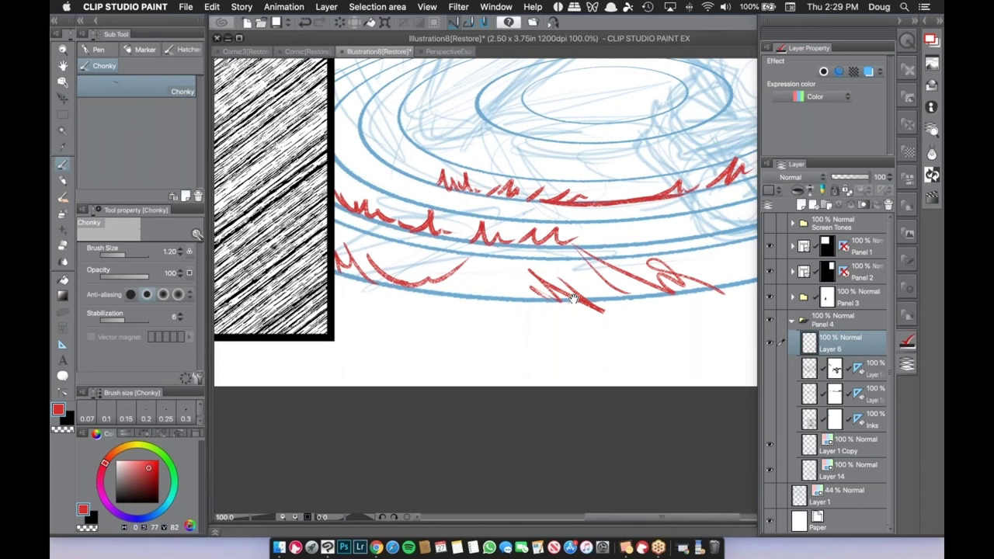
drag(572, 299, 437, 299)
drag(465, 243, 534, 230)
drag(551, 237, 590, 227)
drag(609, 219, 646, 208)
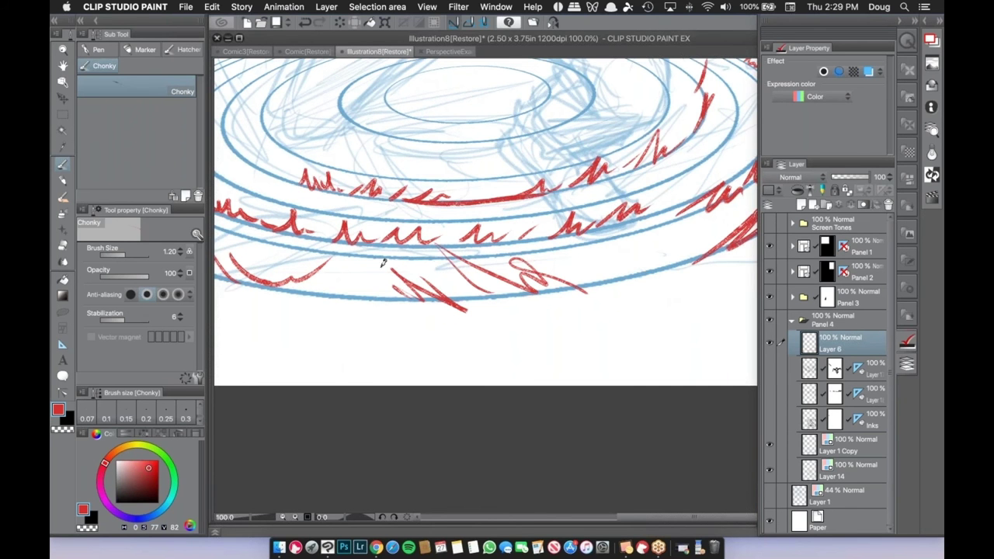
drag(500, 332, 570, 373)
drag(466, 302, 578, 366)
drag(377, 195, 415, 157)
Hide Layer 6, Layer 14 and Layer 1 Copy, show Panel 4's Inks and top ruler layers, and examine the inked grass.
key(super+minus)
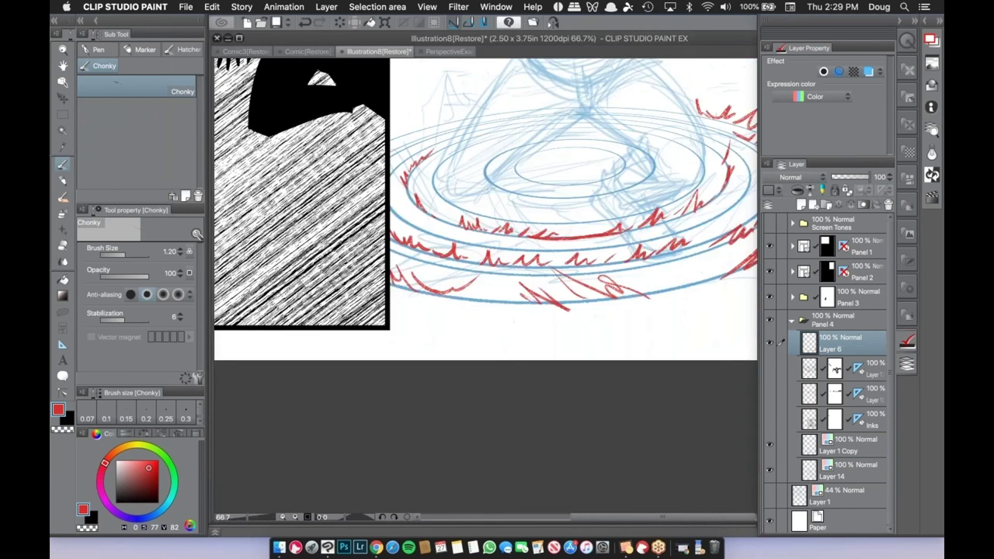
key(super+minus)
click(769, 342)
click(769, 469)
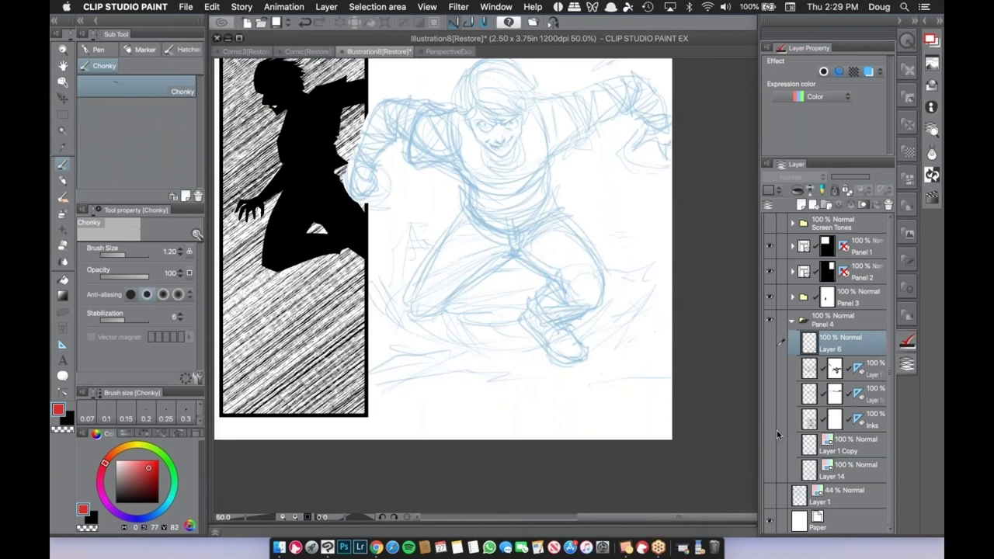
click(769, 444)
drag(769, 419, 771, 389)
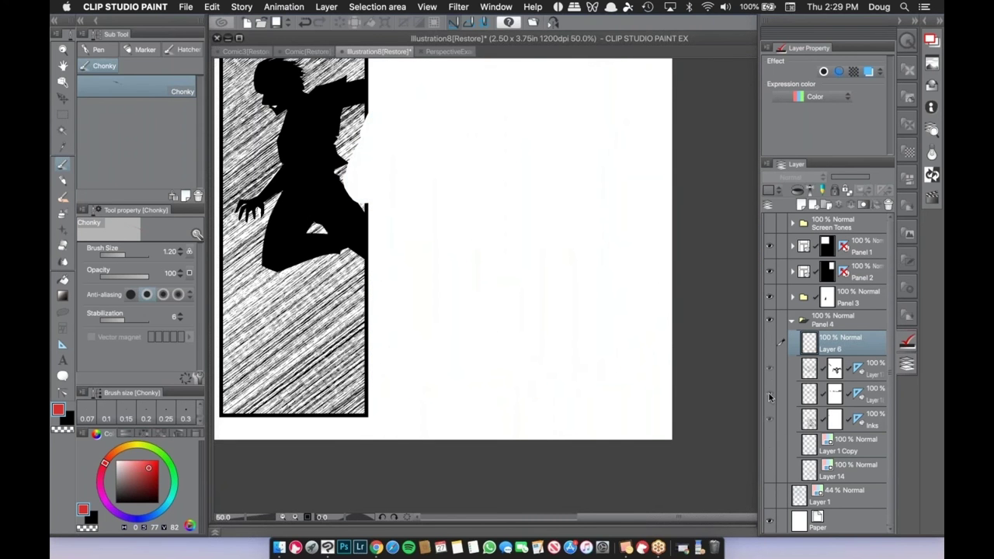
click(769, 396)
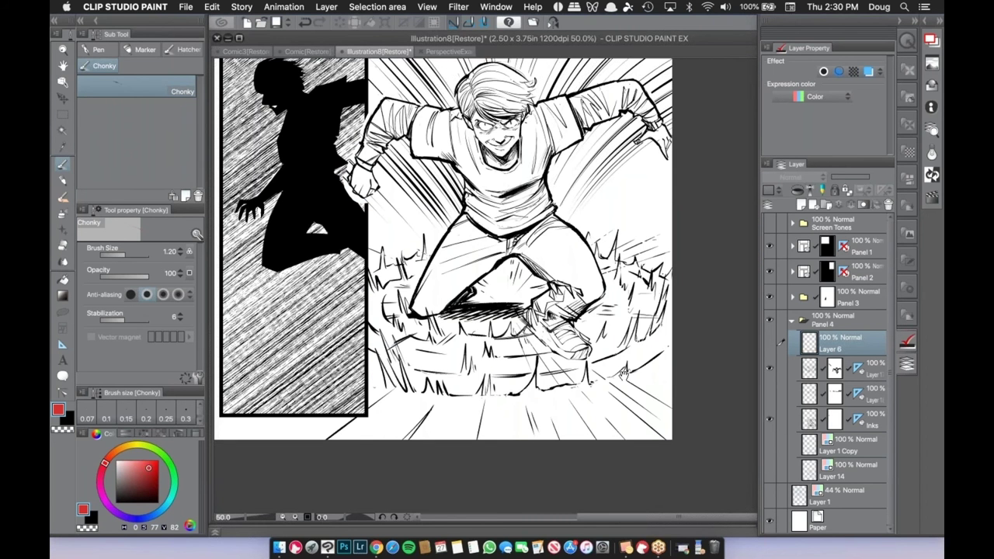
scroll(635, 394, up, 2)
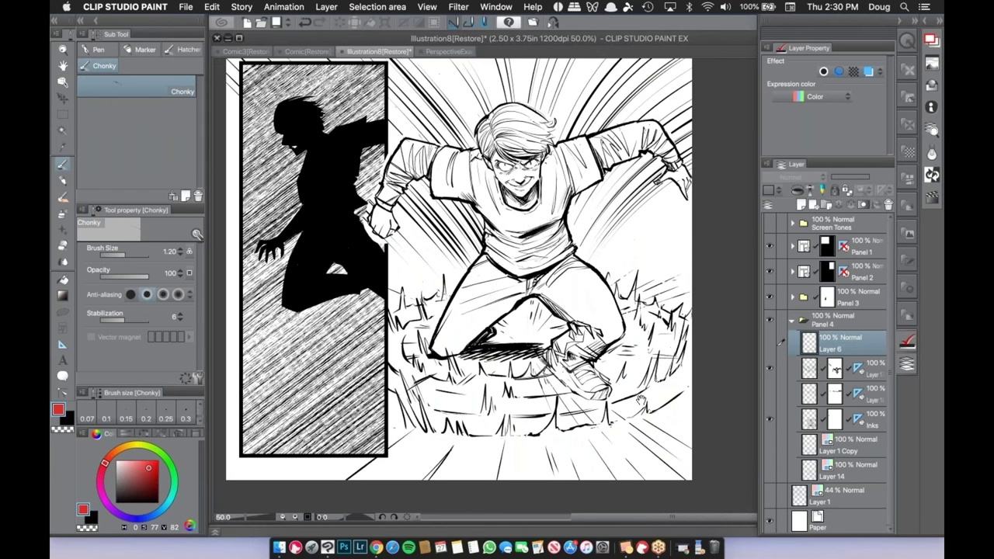
scroll(640, 401, up, 2)
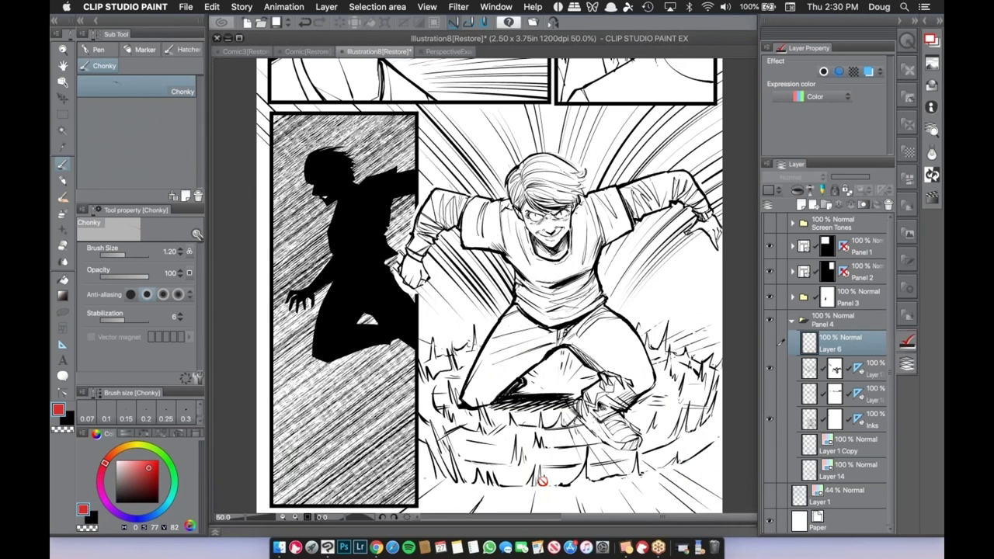
scroll(541, 481, down, 5)
Select the Inks layer and draw red lines along its radial ruler across the ground and near the figure's leg.
click(815, 419)
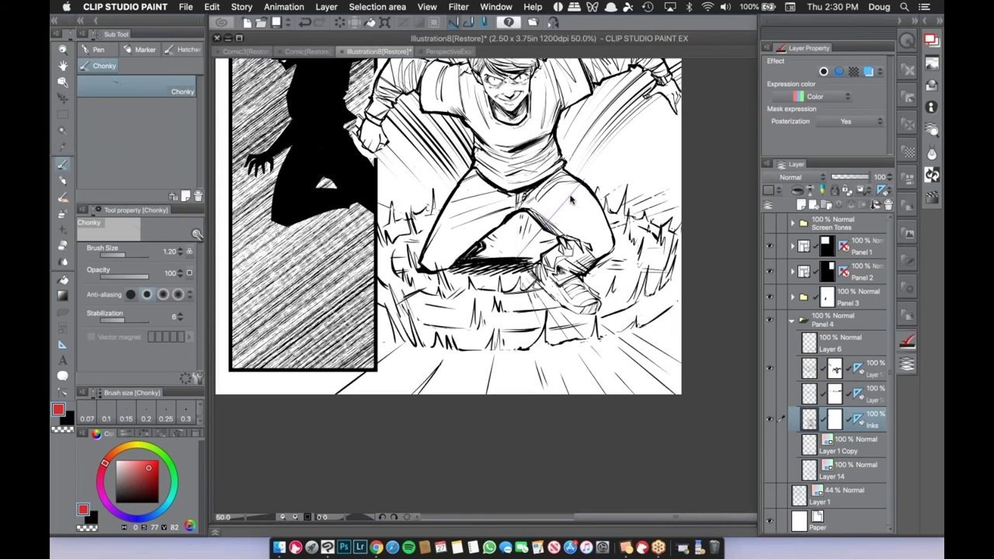
drag(555, 122, 693, 306)
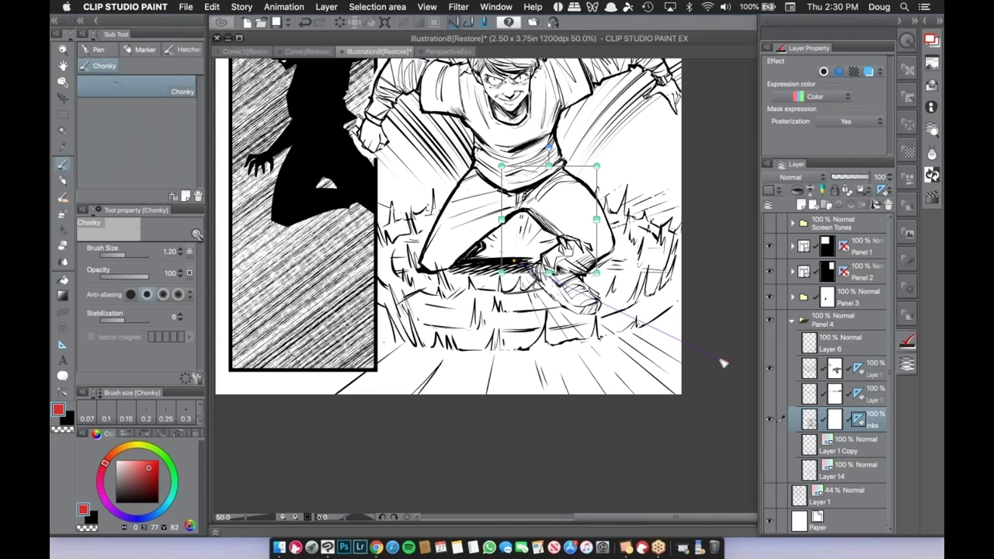
drag(721, 360, 591, 424)
mouse_move(563, 348)
mouse_down()
mouse_move(588, 414)
mouse_move(572, 430)
mouse_move(499, 415)
mouse_move(500, 433)
mouse_move(428, 459)
mouse_up()
drag(470, 360, 452, 401)
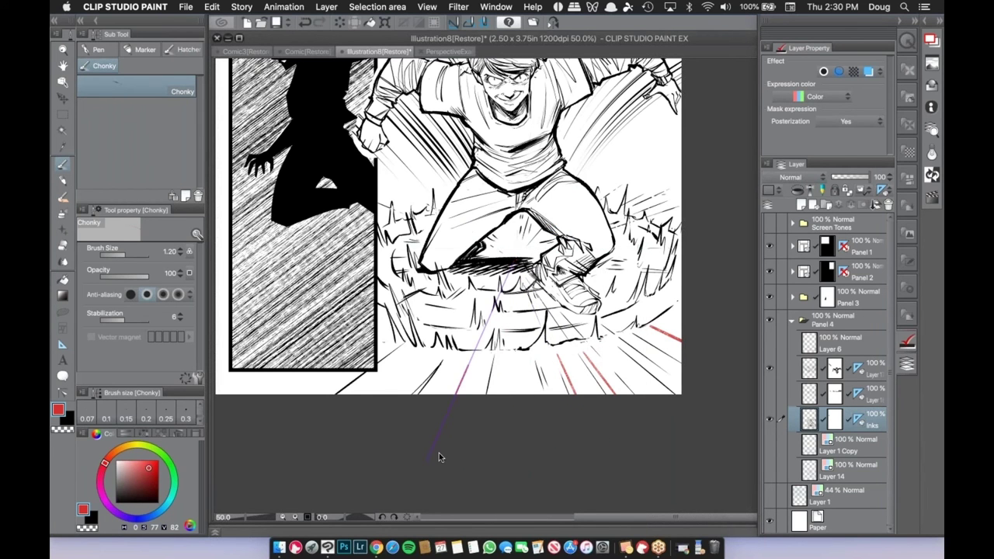
drag(439, 457, 667, 176)
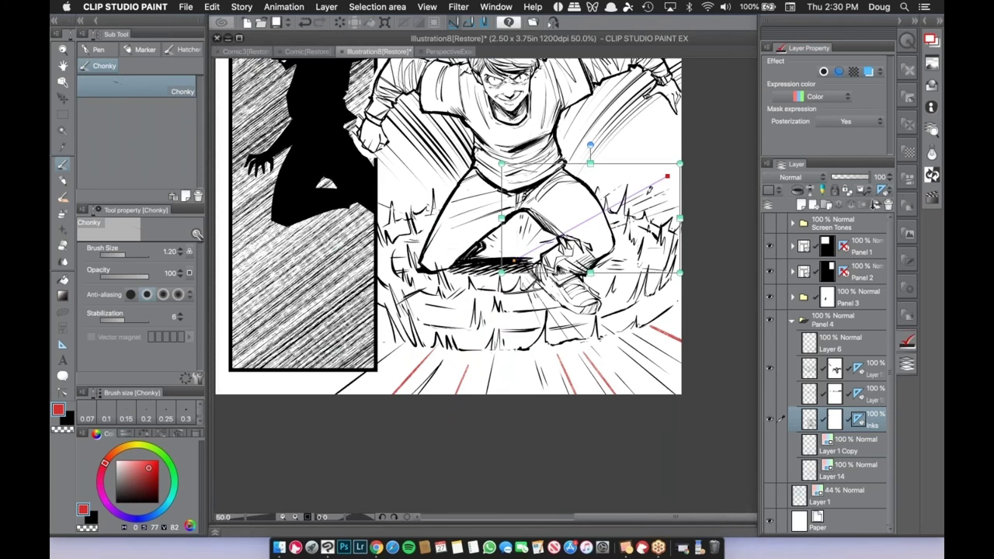
drag(541, 243, 577, 205)
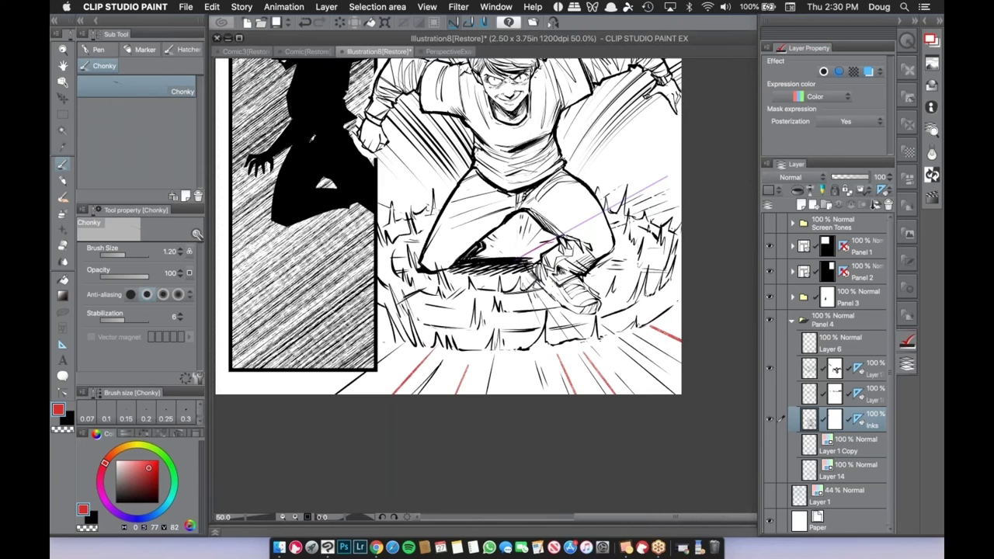
Create a new Comic4 document 10 in wide and 10 in high at a resolution of 300.
click(185, 7)
key(super+n)
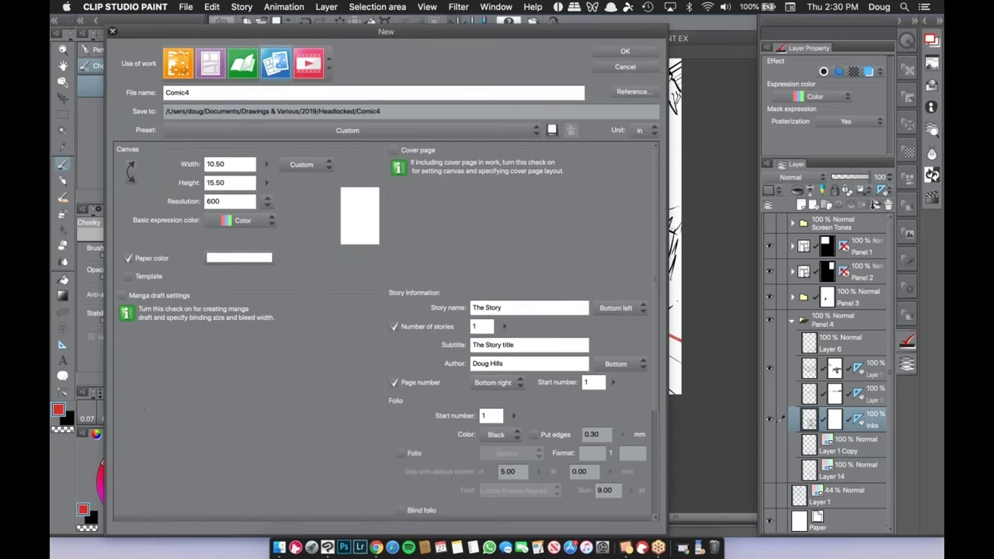
text(10)
key(Tab)
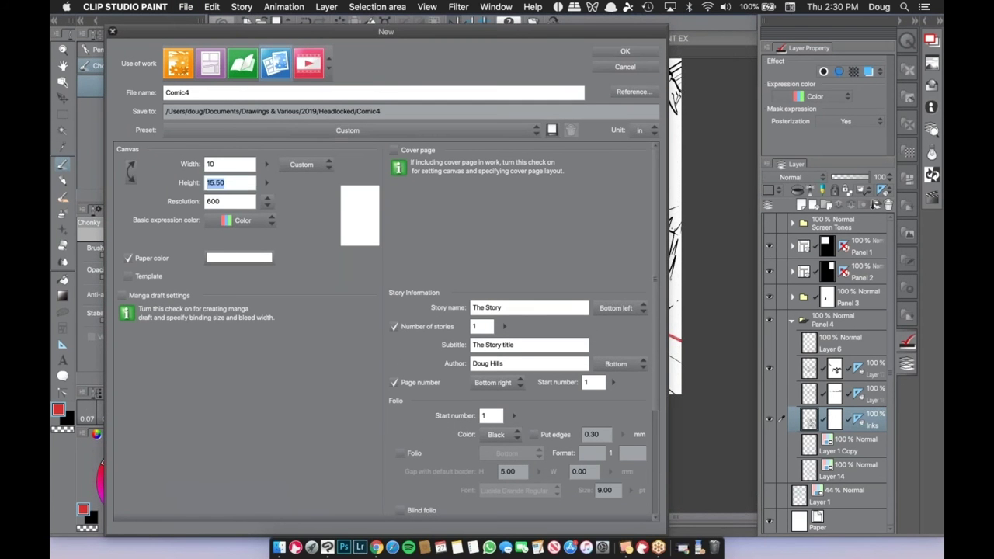
text(10)
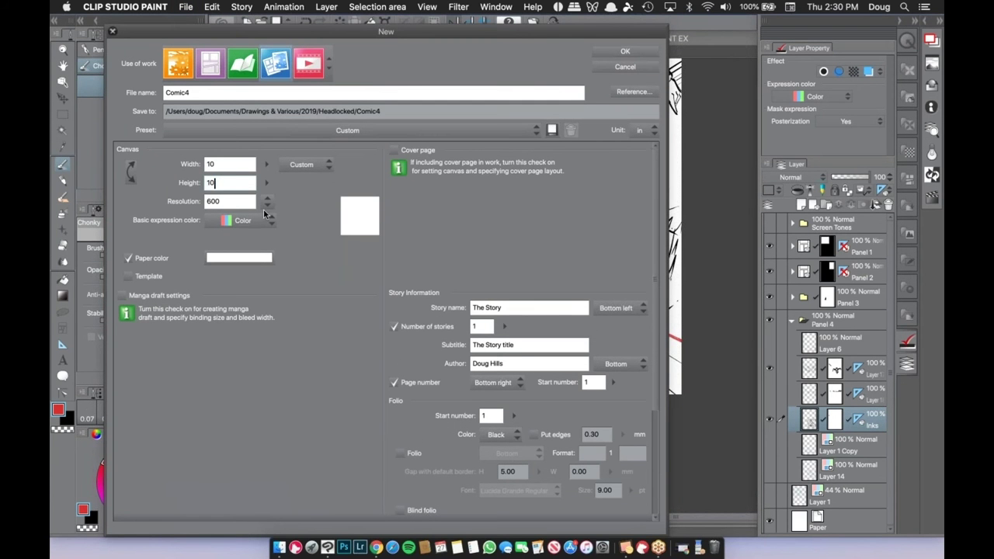
click(229, 201)
text(300)
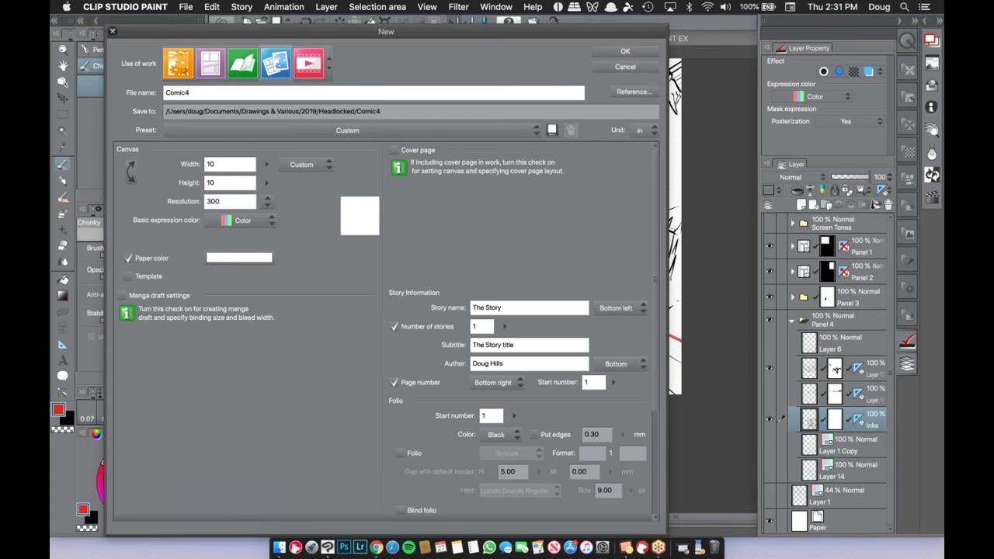
click(618, 50)
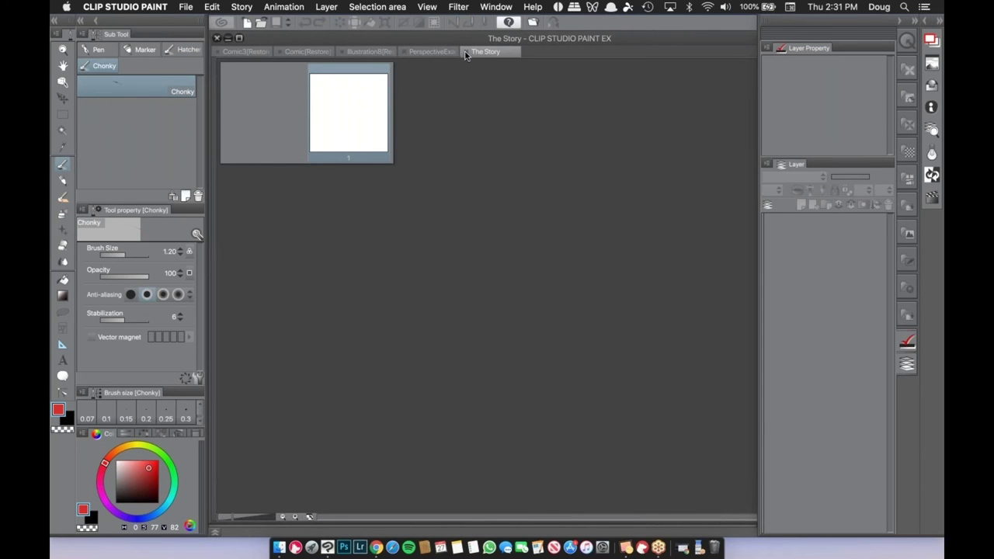
Open page 1 of The Story and dock its canvas in the same tab group as the other documents.
double_click(355, 132)
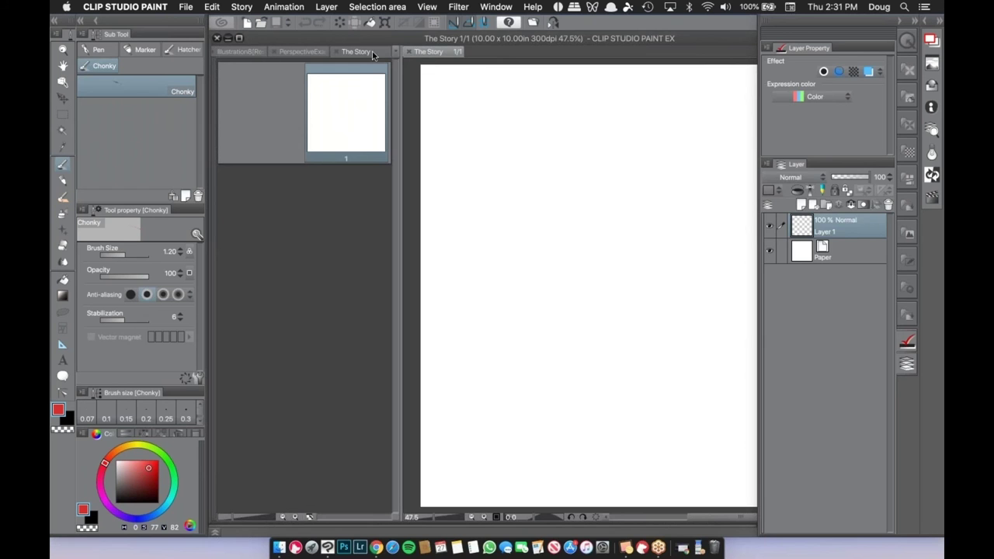
mouse_move(372, 51)
mouse_down()
mouse_move(339, 52)
mouse_move(408, 250)
mouse_up()
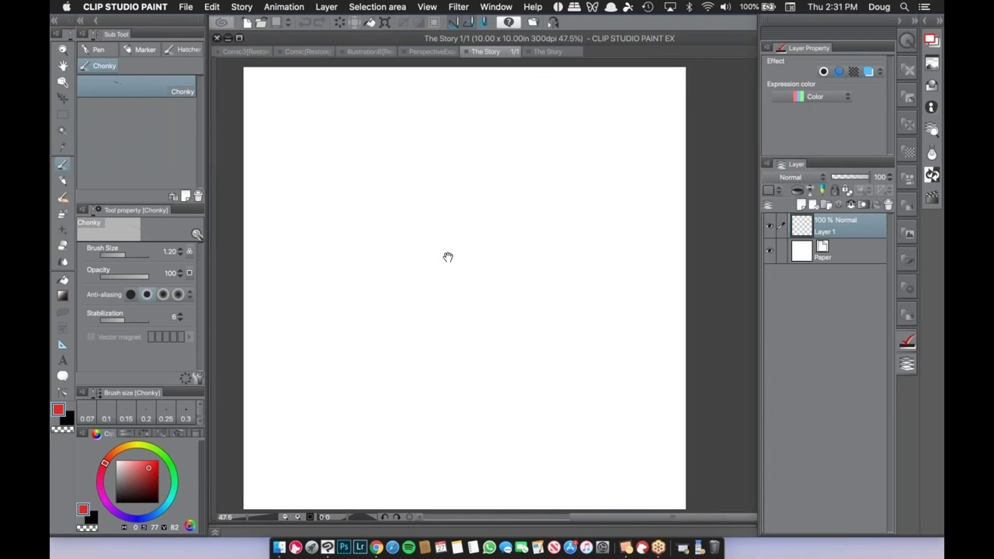
Create a symmetrical ruler with 16 lines, centred near the middle of the page on Layer 1.
click(62, 344)
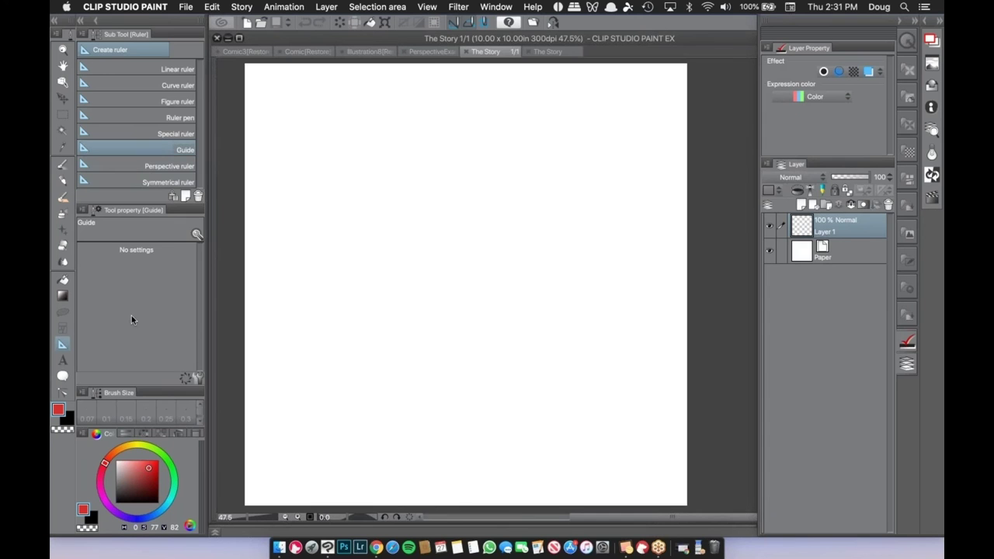
click(168, 182)
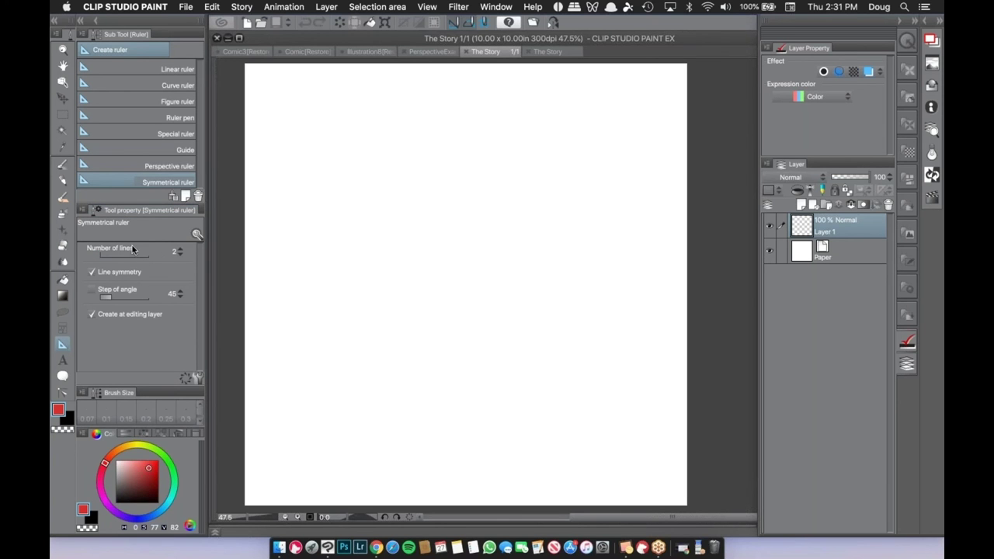
drag(104, 257, 163, 260)
drag(458, 276, 457, 332)
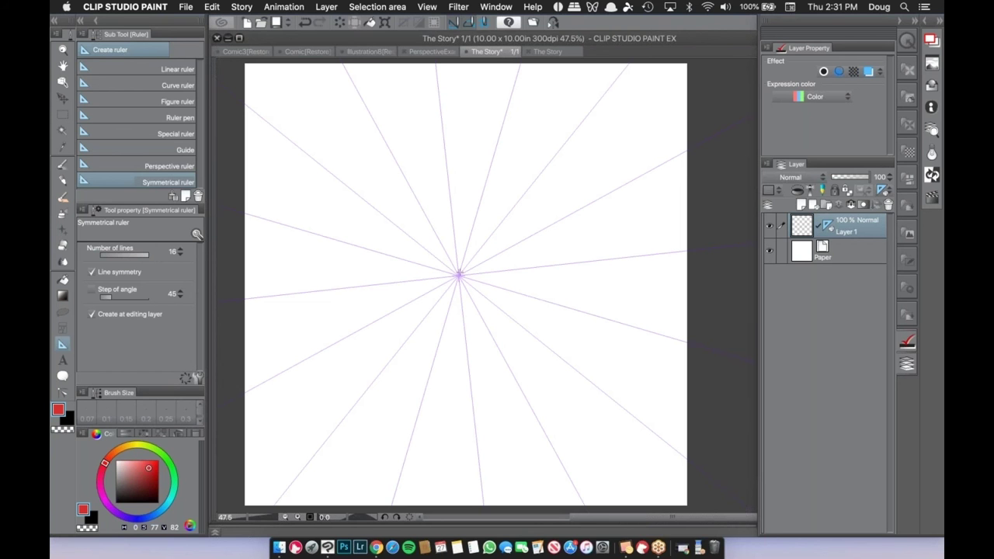
Draw red wavy rays, loops and rings around the symmetrical ruler with the Long Leaded Pencil, and clear the layer's drawing.
click(63, 180)
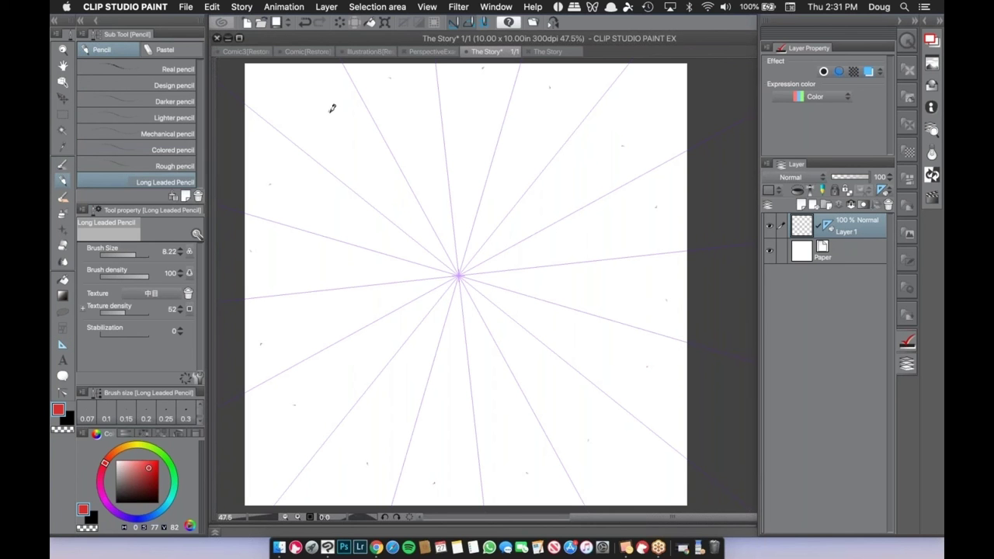
mouse_move(330, 112)
mouse_down()
mouse_move(382, 183)
mouse_move(361, 137)
mouse_move(392, 181)
mouse_move(385, 194)
mouse_move(405, 207)
mouse_move(407, 225)
mouse_move(453, 263)
mouse_up()
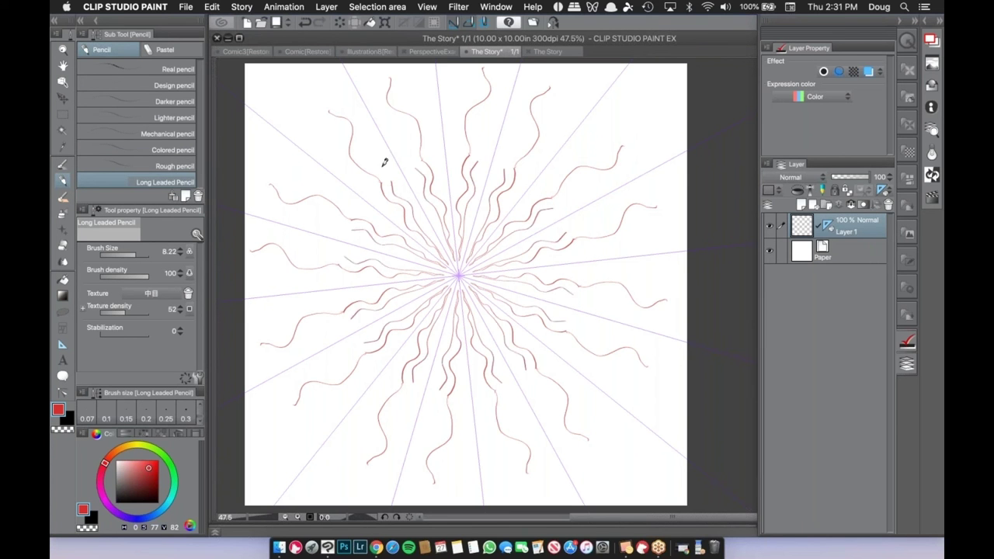
mouse_move(389, 175)
mouse_down()
mouse_move(351, 115)
mouse_move(442, 265)
mouse_move(472, 218)
mouse_move(529, 293)
mouse_move(599, 288)
mouse_move(644, 376)
mouse_up()
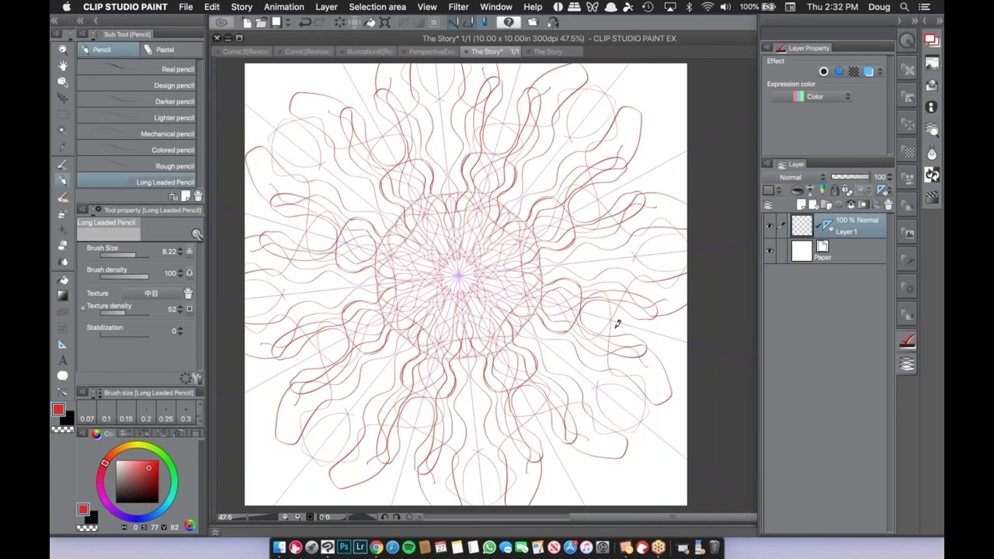
mouse_move(617, 324)
mouse_down()
mouse_move(440, 383)
mouse_move(328, 204)
mouse_move(507, 334)
mouse_move(373, 313)
mouse_move(289, 448)
mouse_move(269, 256)
mouse_move(491, 134)
mouse_move(553, 345)
mouse_move(546, 413)
mouse_move(612, 368)
mouse_up()
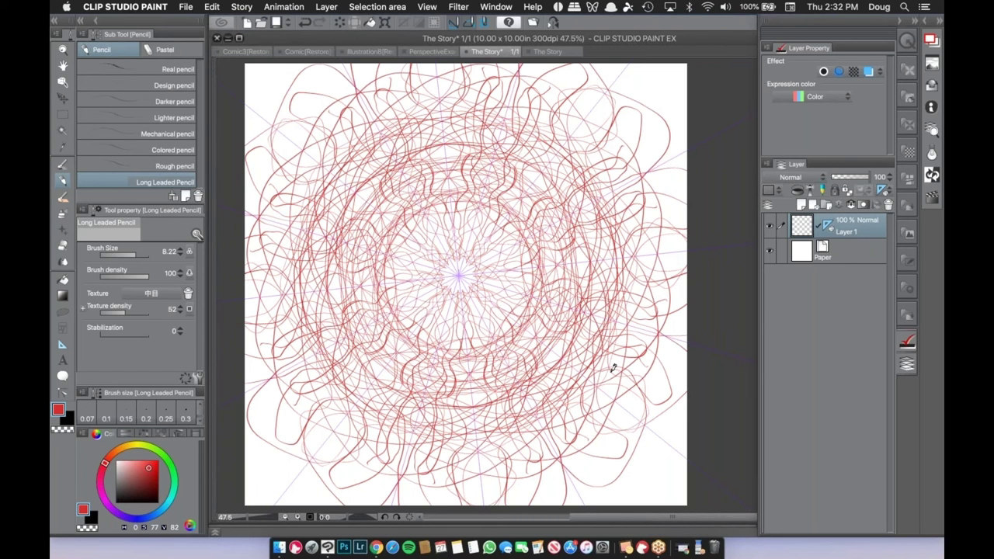
mouse_move(635, 264)
mouse_down()
mouse_move(266, 104)
mouse_move(545, 291)
mouse_up()
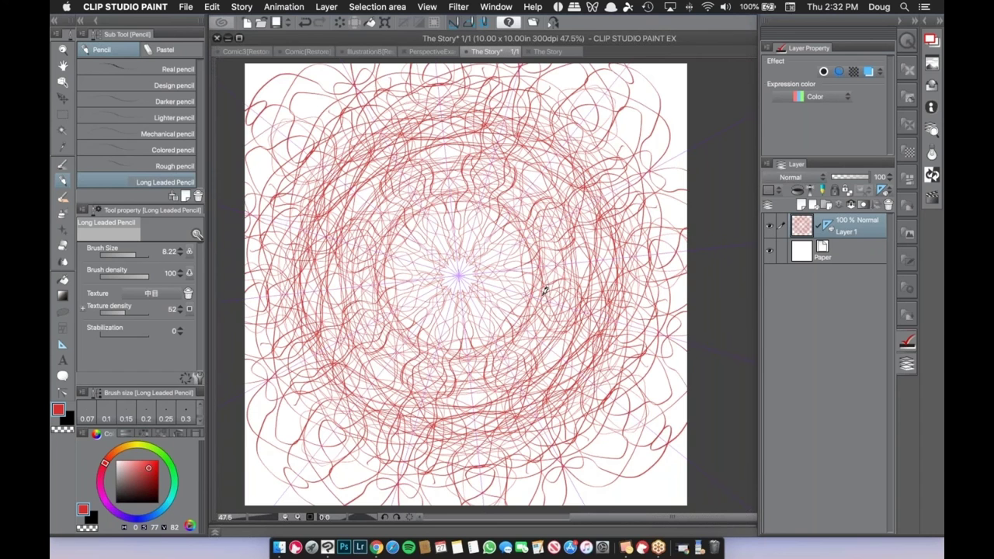
key(Delete)
Draw a mirrored mandala of arcs, an outer ring, small ornaments and inner triangles around the ruler, and clear it.
mouse_move(323, 233)
mouse_down()
mouse_move(347, 165)
mouse_move(421, 92)
mouse_up()
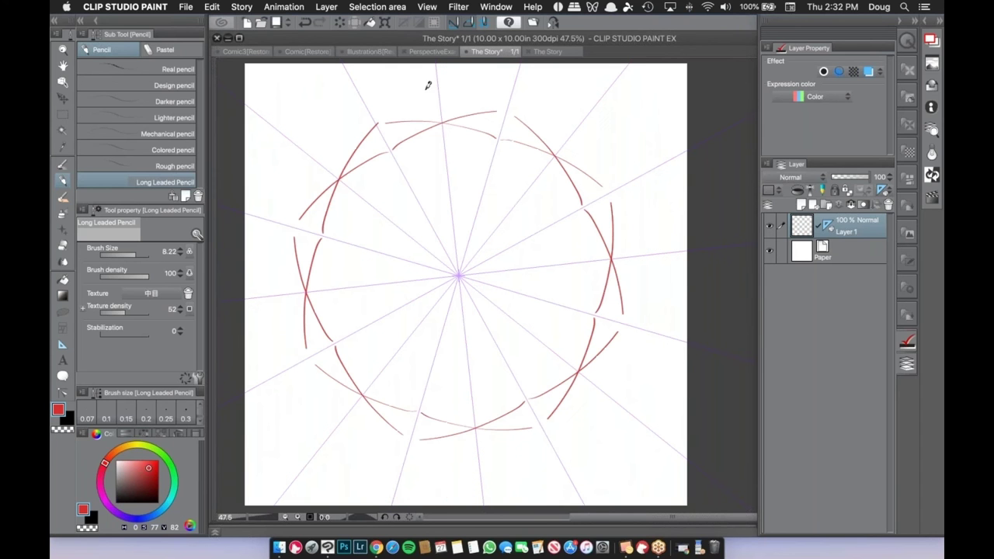
drag(493, 93, 547, 126)
drag(464, 101, 546, 127)
mouse_move(351, 200)
mouse_down()
mouse_move(375, 221)
mouse_move(342, 223)
mouse_move(369, 169)
mouse_move(318, 167)
mouse_move(351, 141)
mouse_move(396, 150)
mouse_up()
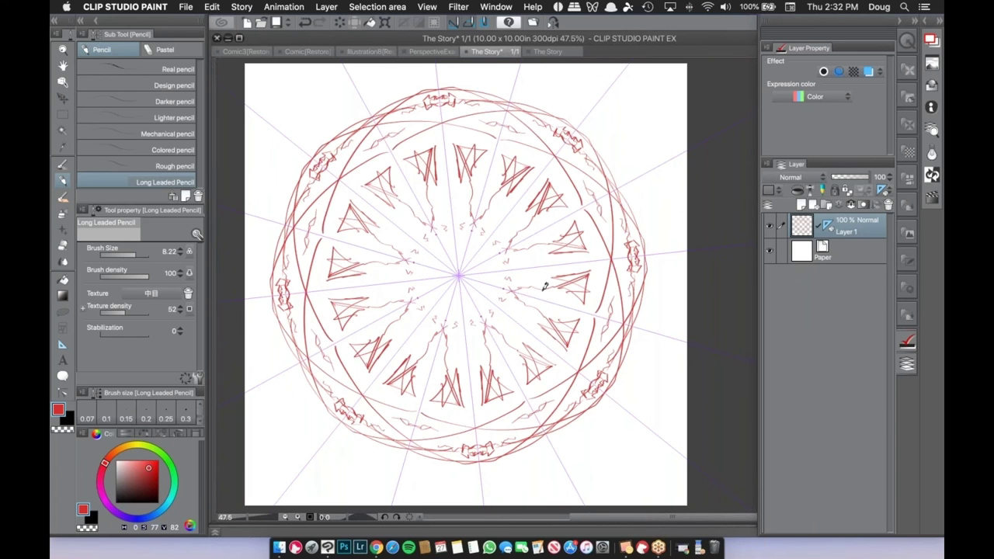
key(Delete)
Select the 16-line symmetrical ruler as an object and delete it from Layer 1.
key(o)
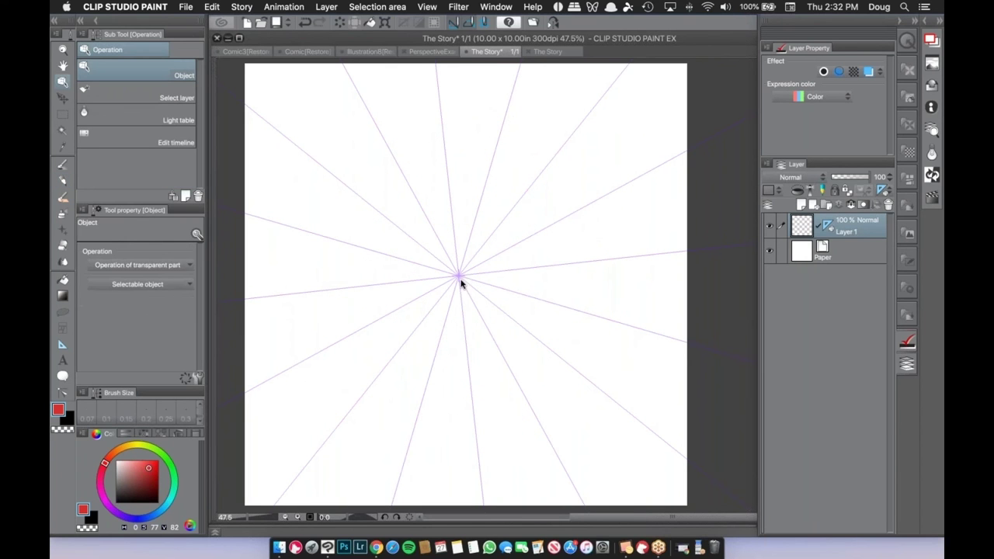
click(461, 284)
key(Delete)
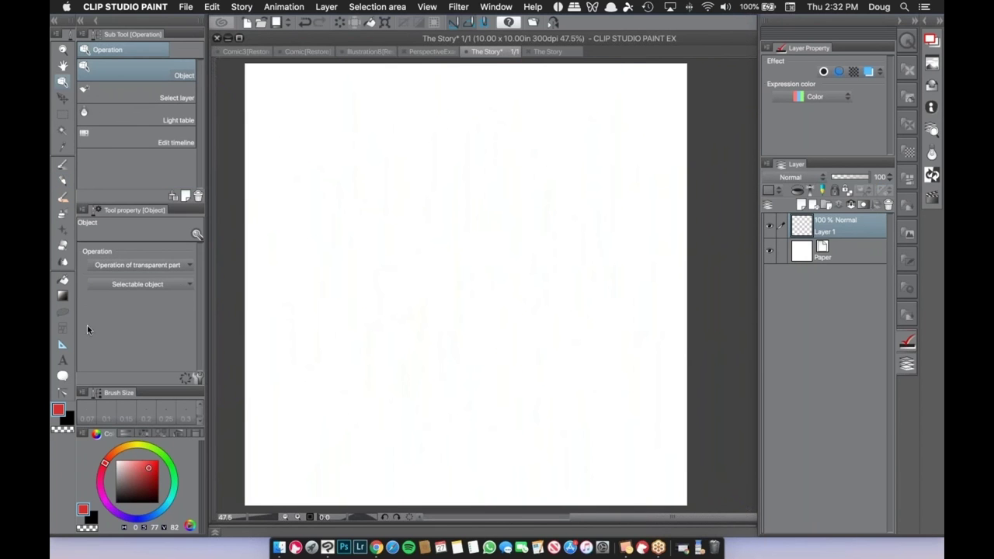
Create a vertical symmetrical ruler with 2 lines down the middle of the page.
click(63, 344)
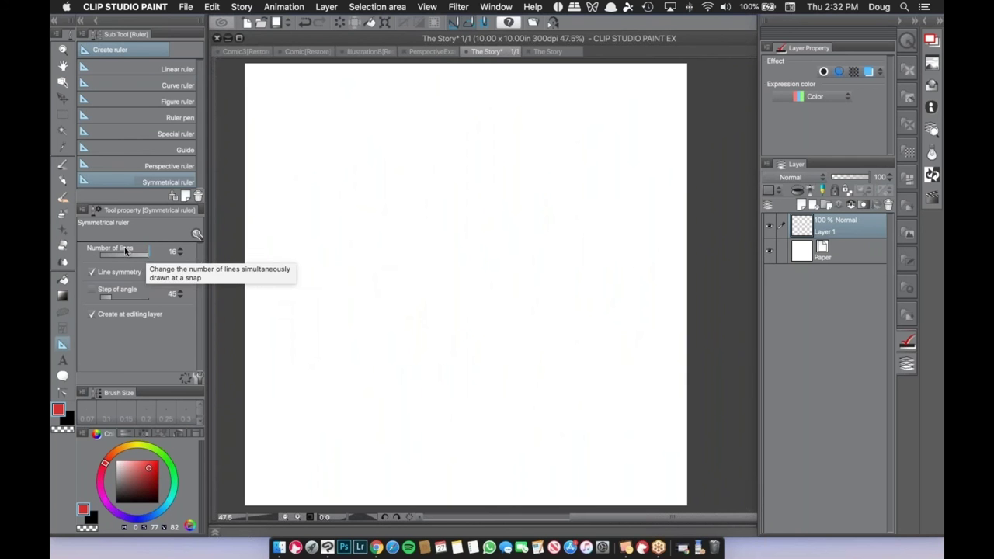
drag(148, 254, 89, 257)
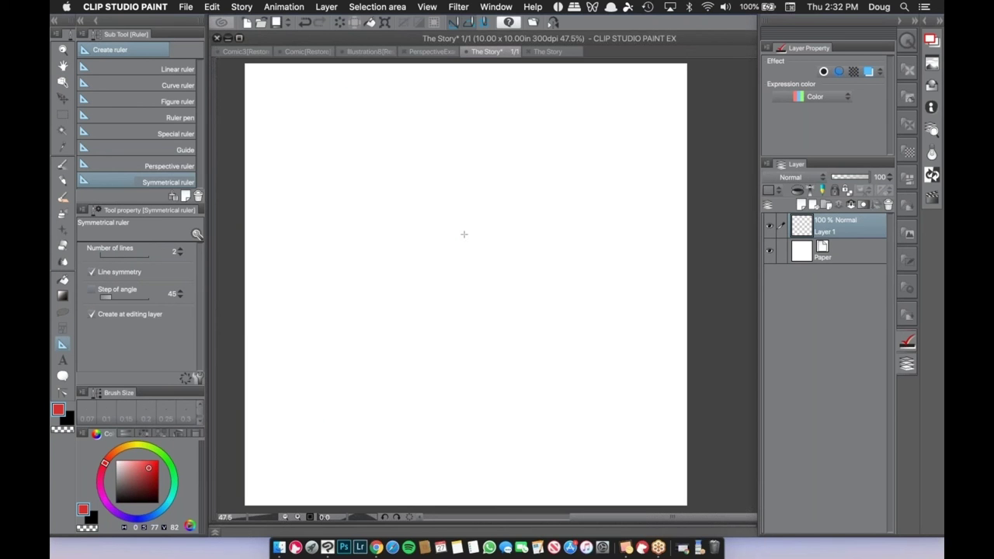
drag(460, 187, 483, 379)
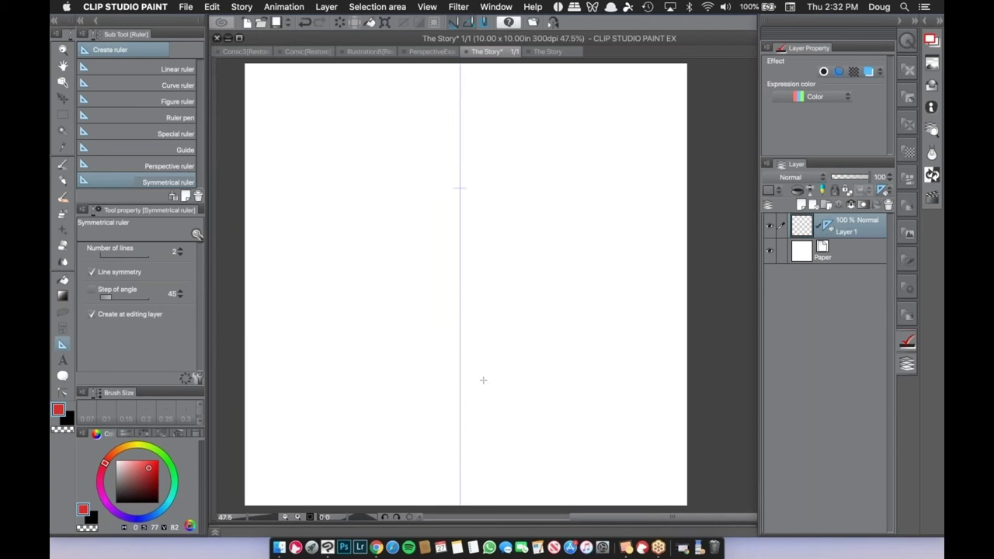
With the Long Leaded Pencil, sketch a mirrored figure's head, neck, shoulders, upper arms and torso sides in red around the symmetrical ruler.
click(63, 181)
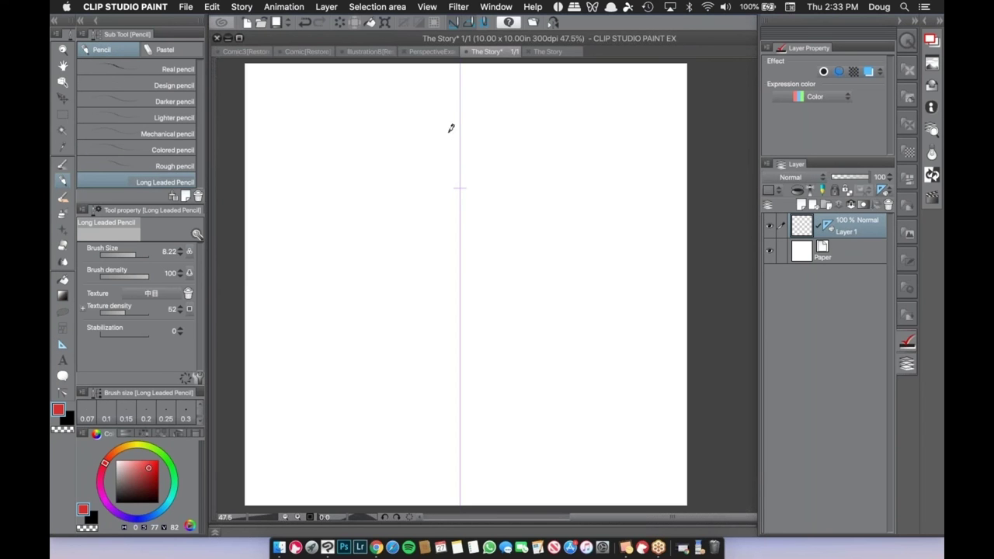
mouse_move(449, 127)
mouse_down()
mouse_move(443, 179)
mouse_move(459, 119)
mouse_move(444, 177)
mouse_move(459, 189)
mouse_move(412, 221)
mouse_move(390, 281)
mouse_up()
drag(395, 225, 387, 301)
mouse_move(414, 207)
mouse_down()
mouse_move(450, 214)
mouse_move(445, 244)
mouse_move(416, 234)
mouse_move(437, 278)
mouse_up()
drag(409, 268, 423, 336)
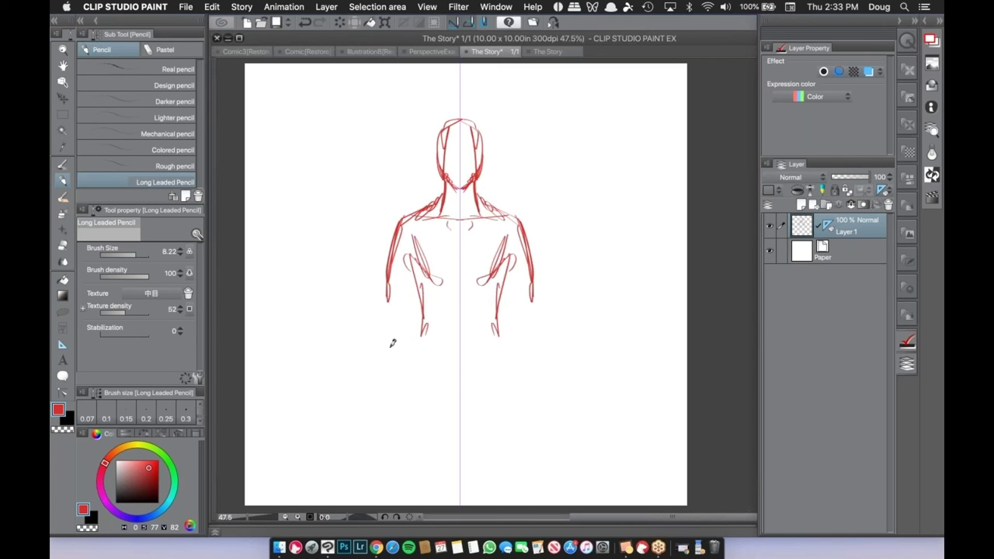
Sketch the figure's forearms, extending them down from the upper arms and rounding them off at the wrists.
drag(386, 301, 392, 386)
drag(392, 359, 397, 408)
drag(392, 369, 394, 385)
Sketch the chest muscles with centre lines, and round out the shoulders and upper arms.
mouse_move(404, 255)
mouse_down()
mouse_move(436, 282)
mouse_move(475, 283)
mouse_up()
mouse_move(441, 226)
mouse_down()
mouse_move(422, 237)
mouse_move(472, 220)
mouse_move(464, 276)
mouse_up()
drag(463, 237, 463, 275)
drag(467, 238, 466, 273)
mouse_move(464, 223)
mouse_down()
mouse_move(464, 233)
mouse_move(413, 240)
mouse_move(392, 261)
mouse_up()
drag(405, 208, 391, 332)
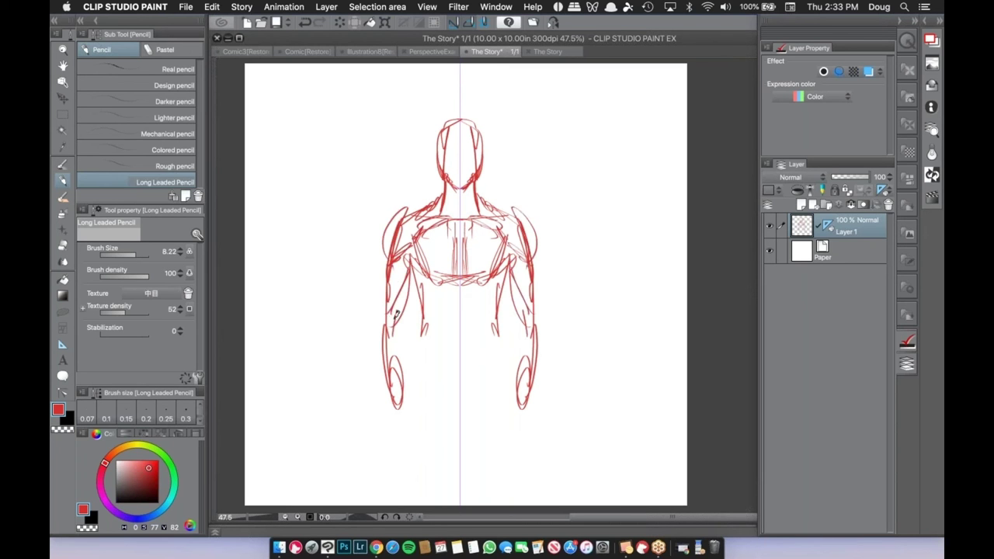
Build up the figure's contours along the forearms, the curved waistline, and the head and neck.
mouse_move(399, 294)
mouse_down()
mouse_move(386, 326)
mouse_move(408, 414)
mouse_up()
drag(398, 320, 401, 400)
mouse_move(426, 301)
mouse_down()
mouse_move(454, 341)
mouse_move(489, 349)
mouse_up()
drag(449, 351, 471, 351)
mouse_move(446, 119)
mouse_down()
mouse_move(435, 174)
mouse_move(460, 112)
mouse_move(439, 180)
mouse_move(453, 214)
mouse_up()
drag(438, 179, 440, 203)
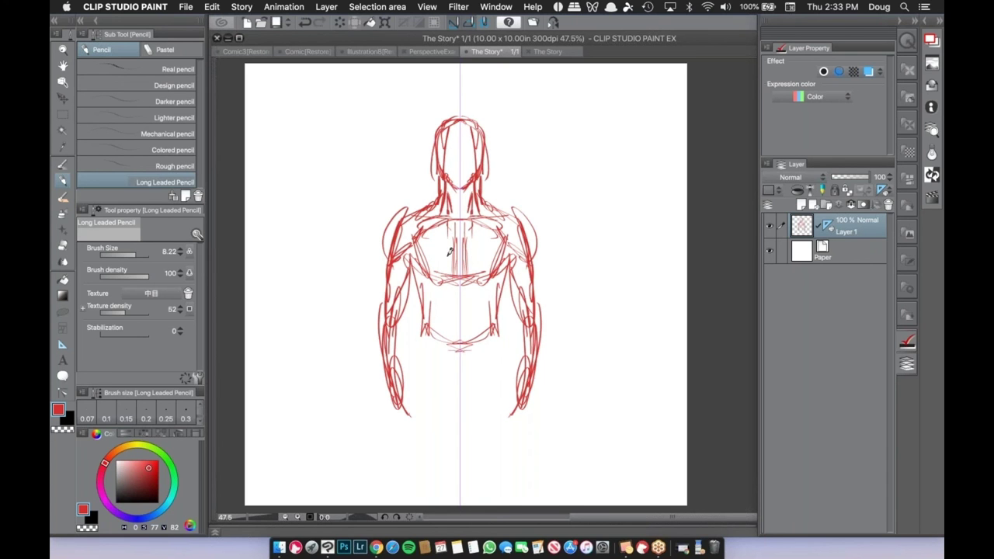
Sketch the hips and a V-shaped pelvis below the waist, and thicken the outer shoulder lines.
drag(581, 223, 580, 92)
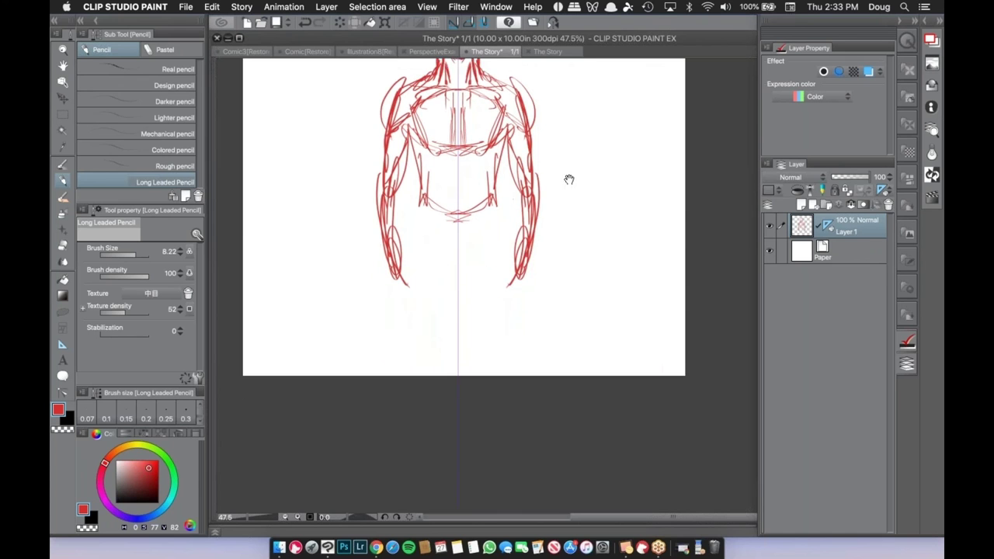
drag(567, 179, 567, 167)
drag(420, 183, 419, 230)
drag(418, 213, 438, 240)
scroll(625, 335, up, 3)
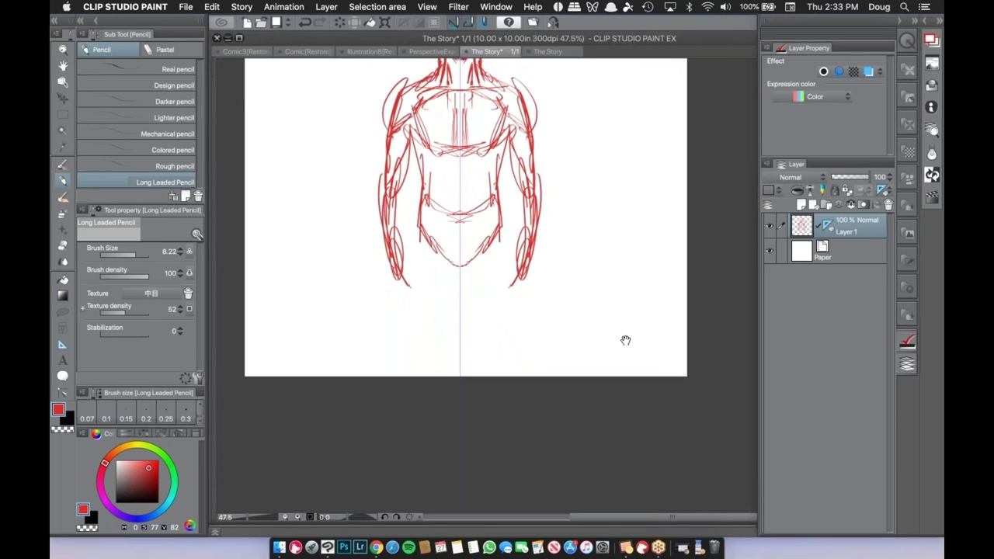
mouse_move(395, 208)
mouse_down()
mouse_move(415, 162)
mouse_move(394, 217)
mouse_up()
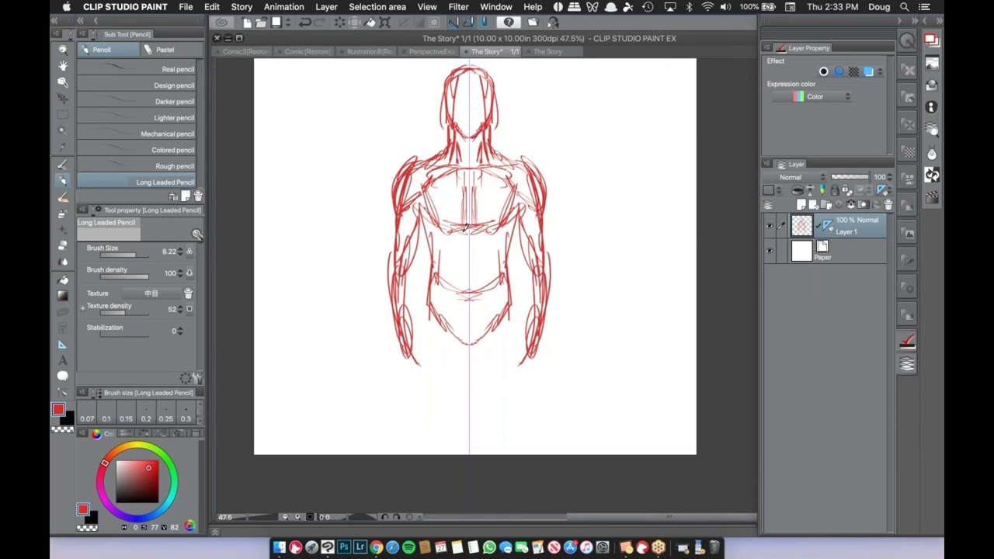
Draw a mask on the head with tall pointed ears and angled face lines meeting at the nose.
drag(561, 285, 563, 295)
scroll(563, 295, up, 3)
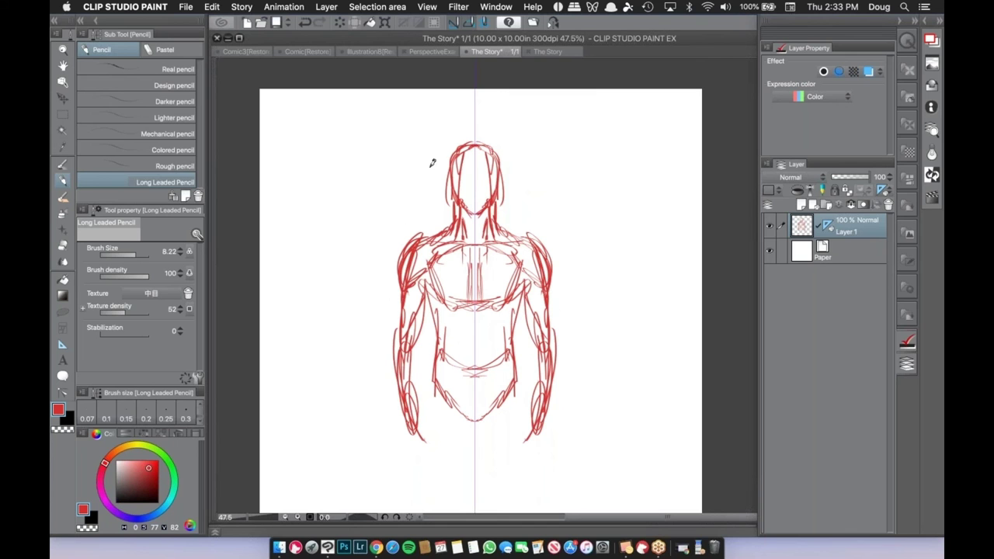
mouse_move(429, 130)
mouse_down()
mouse_move(434, 173)
mouse_move(432, 148)
mouse_move(472, 184)
mouse_move(435, 145)
mouse_move(442, 188)
mouse_move(472, 204)
mouse_up()
drag(435, 153, 446, 173)
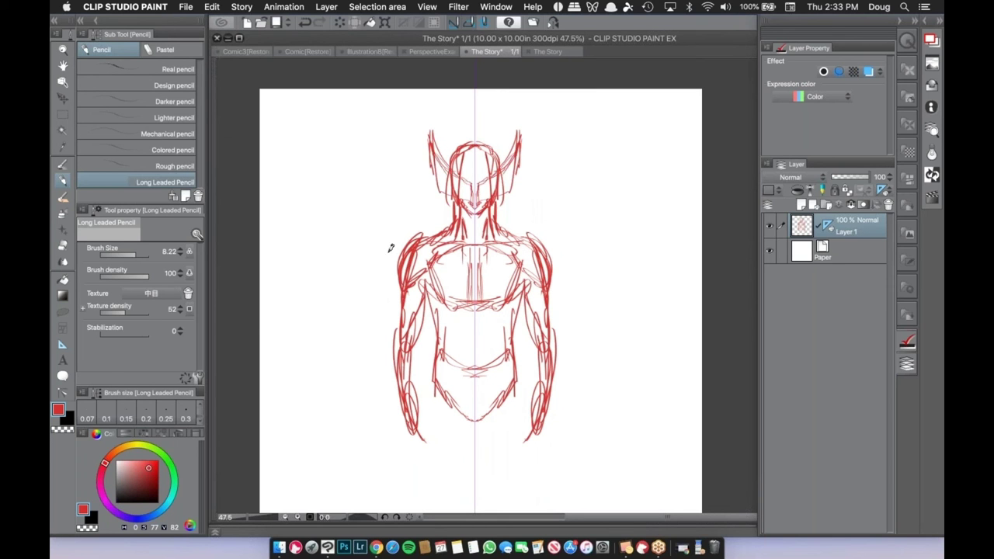
Draw pointed shoulder pads over the figure's shoulders, and add chest and rib detail strokes.
drag(389, 252, 397, 272)
mouse_move(431, 231)
mouse_down()
mouse_move(381, 233)
mouse_move(407, 234)
mouse_up()
mouse_move(381, 235)
mouse_down()
mouse_move(399, 281)
mouse_move(414, 234)
mouse_move(443, 276)
mouse_up()
drag(445, 229, 441, 262)
drag(454, 318, 458, 335)
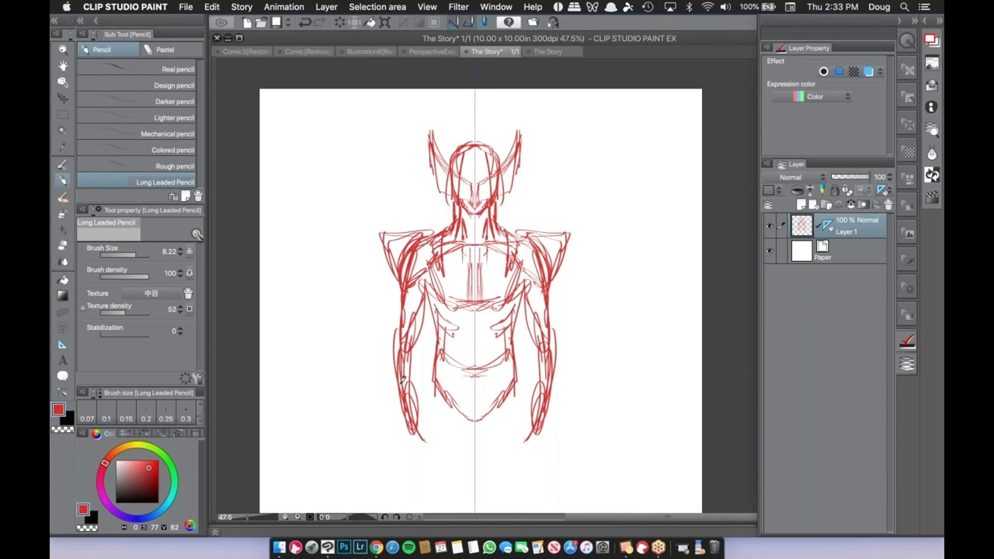
Draw long pointed gauntlet shapes over the forearms, and add a belt buckle and a line under the chest.
drag(403, 387, 405, 476)
mouse_move(392, 364)
mouse_down()
mouse_move(396, 434)
mouse_move(411, 478)
mouse_up()
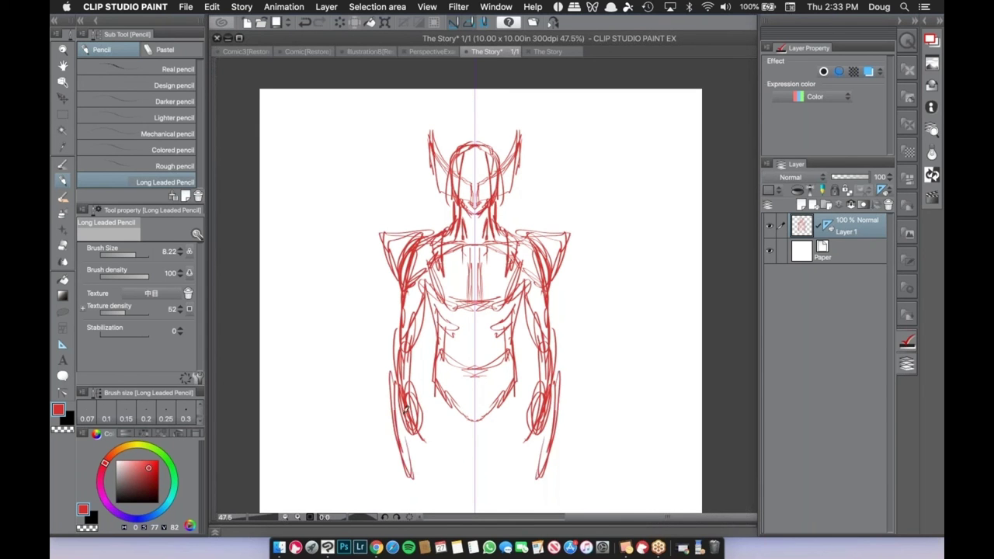
drag(405, 410, 415, 482)
drag(403, 404, 424, 483)
mouse_move(463, 356)
mouse_down()
mouse_move(473, 369)
mouse_move(480, 357)
mouse_move(462, 353)
mouse_move(452, 364)
mouse_move(461, 341)
mouse_up()
drag(447, 302, 492, 301)
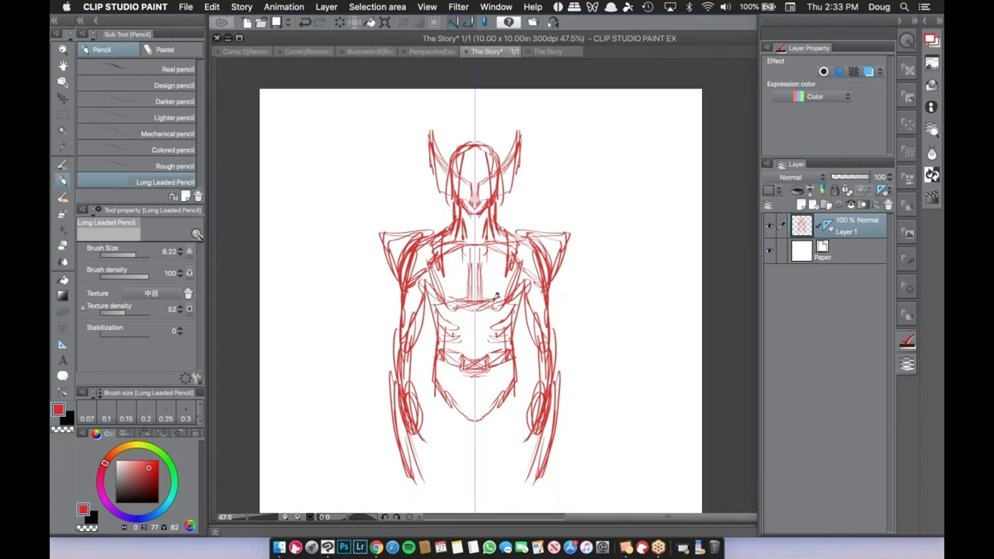
Shade the mask, and define the jaw, neck and collar area of the figure.
drag(469, 248, 476, 251)
drag(464, 215, 476, 238)
mouse_move(433, 149)
mouse_down()
mouse_move(437, 191)
mouse_move(454, 198)
mouse_move(456, 176)
mouse_move(474, 199)
mouse_up()
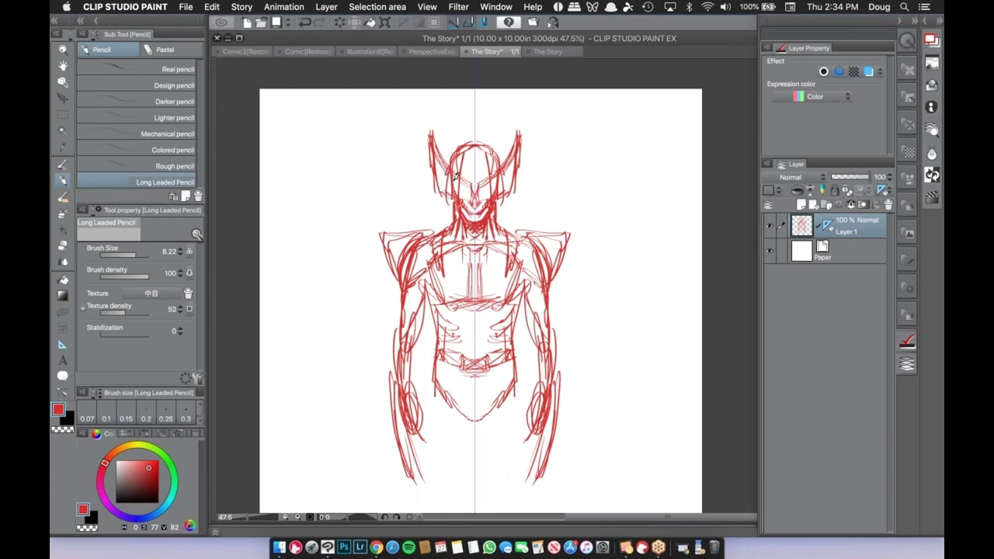
mouse_move(455, 177)
mouse_down()
mouse_move(464, 195)
mouse_move(512, 170)
mouse_move(517, 195)
mouse_up()
drag(463, 176, 483, 199)
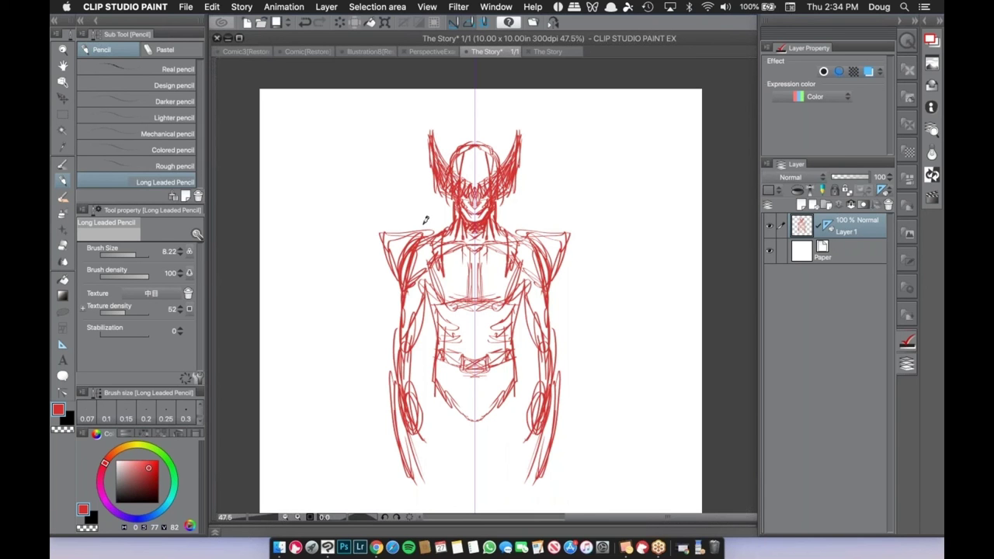
Strengthen the chest and shoulder pad lines, and add jagged strokes along the sides of the torso.
mouse_move(424, 289)
mouse_down()
mouse_move(447, 305)
mouse_move(424, 271)
mouse_move(470, 249)
mouse_up()
mouse_move(441, 249)
mouse_down()
mouse_move(461, 247)
mouse_move(426, 271)
mouse_up()
drag(430, 246, 420, 287)
drag(437, 225, 425, 259)
mouse_move(424, 226)
mouse_down()
mouse_move(383, 228)
mouse_move(399, 278)
mouse_up()
drag(384, 230, 447, 228)
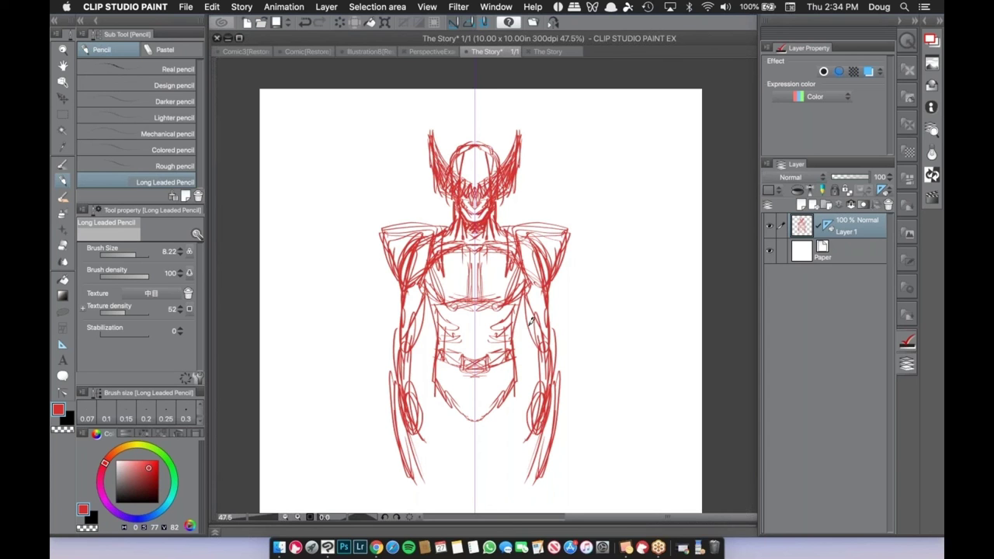
drag(441, 314, 462, 325)
mouse_move(426, 289)
mouse_down()
mouse_move(450, 298)
mouse_move(434, 295)
mouse_move(456, 318)
mouse_move(446, 322)
mouse_move(454, 328)
mouse_move(442, 324)
mouse_move(460, 340)
mouse_move(462, 325)
mouse_move(441, 358)
mouse_up()
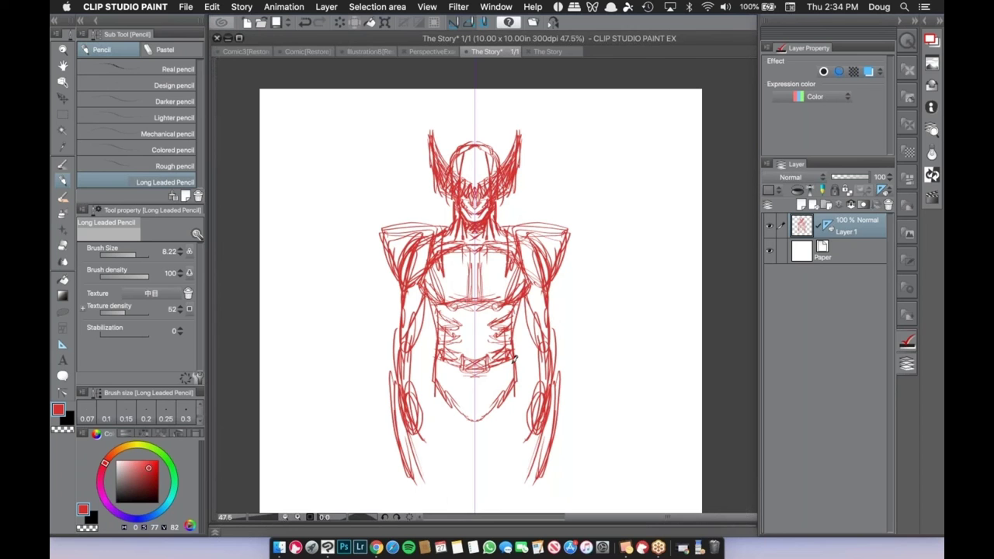
Turn off snapping to the special ruler and draw a larger, hatched shoulder pad on the canvas-left shoulder only.
click(468, 23)
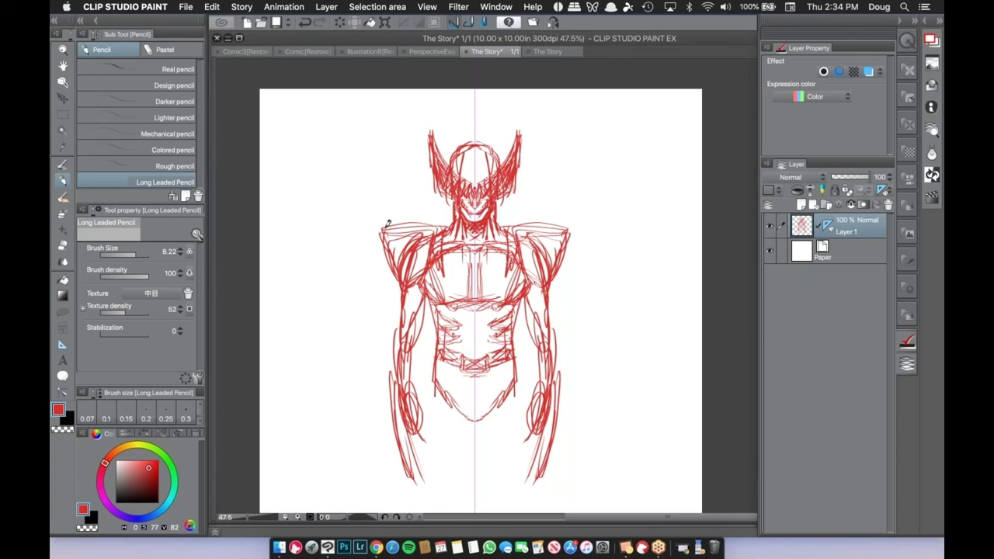
mouse_move(373, 216)
mouse_down()
mouse_move(427, 212)
mouse_move(434, 236)
mouse_up()
mouse_move(372, 221)
mouse_down()
mouse_move(399, 293)
mouse_move(387, 270)
mouse_up()
drag(373, 215, 435, 210)
mouse_move(436, 213)
mouse_down()
mouse_move(429, 257)
mouse_move(437, 229)
mouse_up()
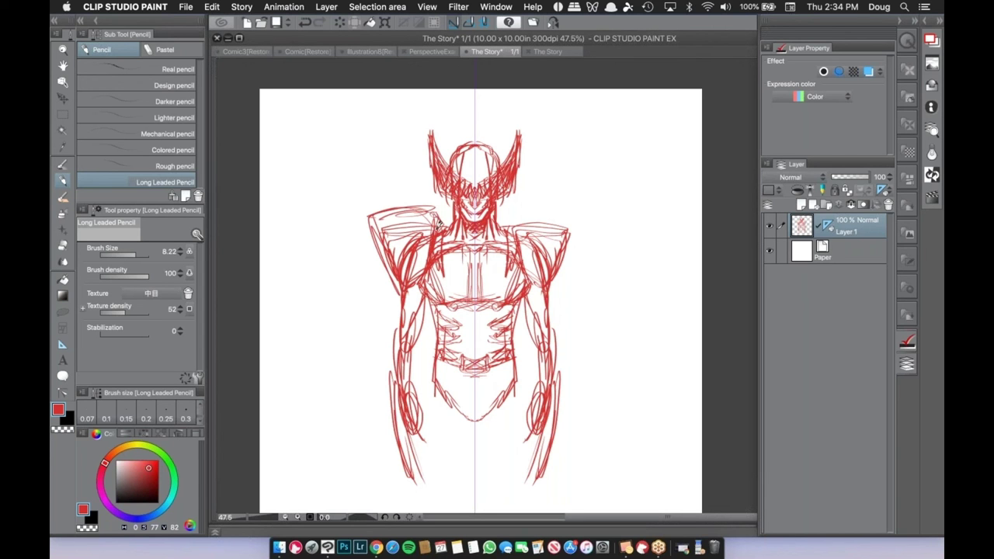
drag(372, 196, 435, 222)
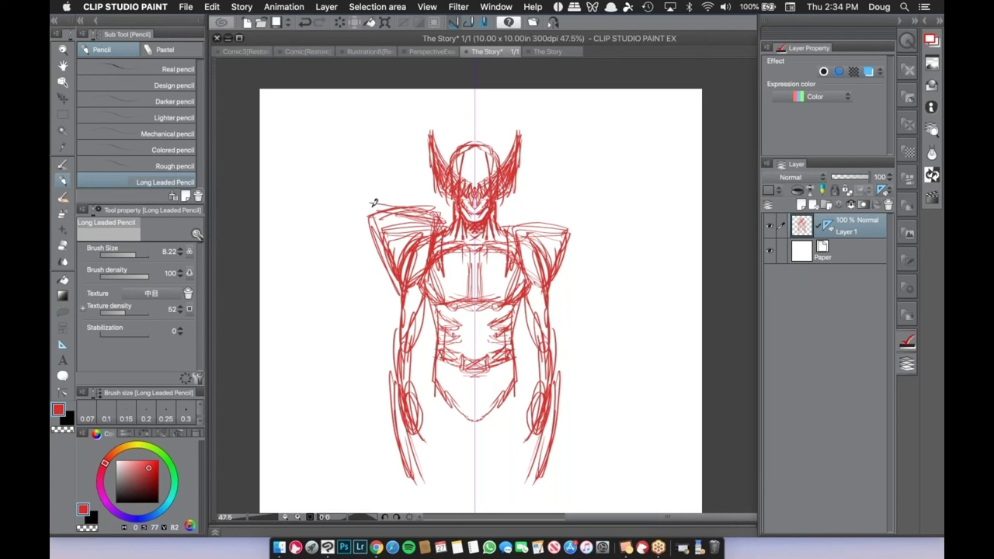
mouse_move(373, 202)
mouse_down()
mouse_move(427, 225)
mouse_move(389, 233)
mouse_move(421, 243)
mouse_move(426, 258)
mouse_move(412, 210)
mouse_move(400, 219)
mouse_move(401, 242)
mouse_up()
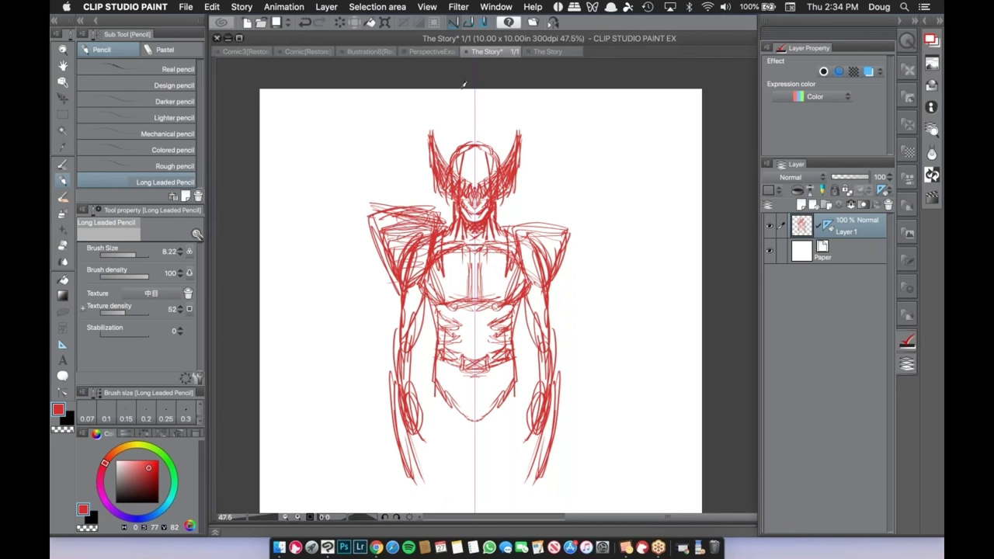
Turn snapping to the special ruler back on and draw mirrored contour strokes along the torso's sides down to the hips.
click(469, 24)
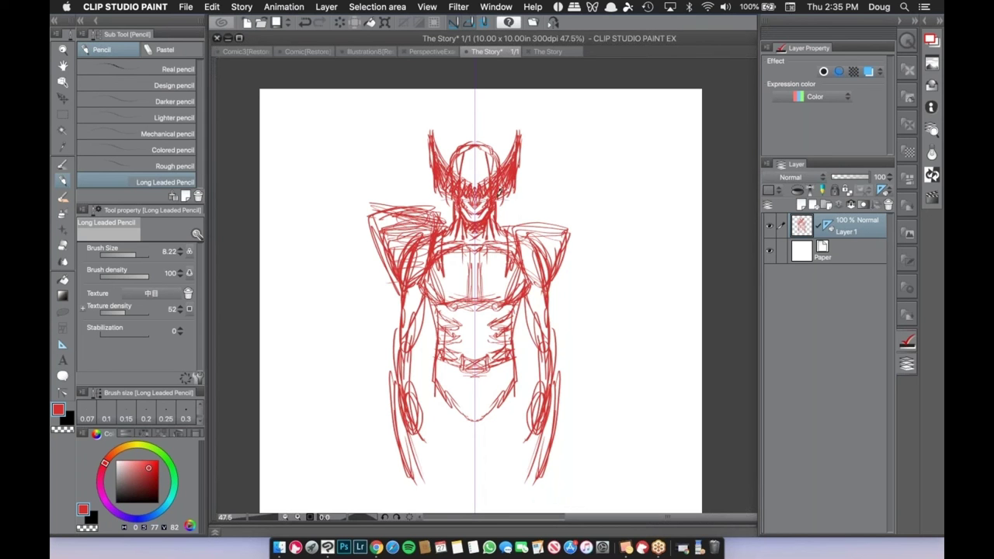
mouse_move(423, 301)
mouse_down()
mouse_move(437, 332)
mouse_move(435, 323)
mouse_move(433, 395)
mouse_up()
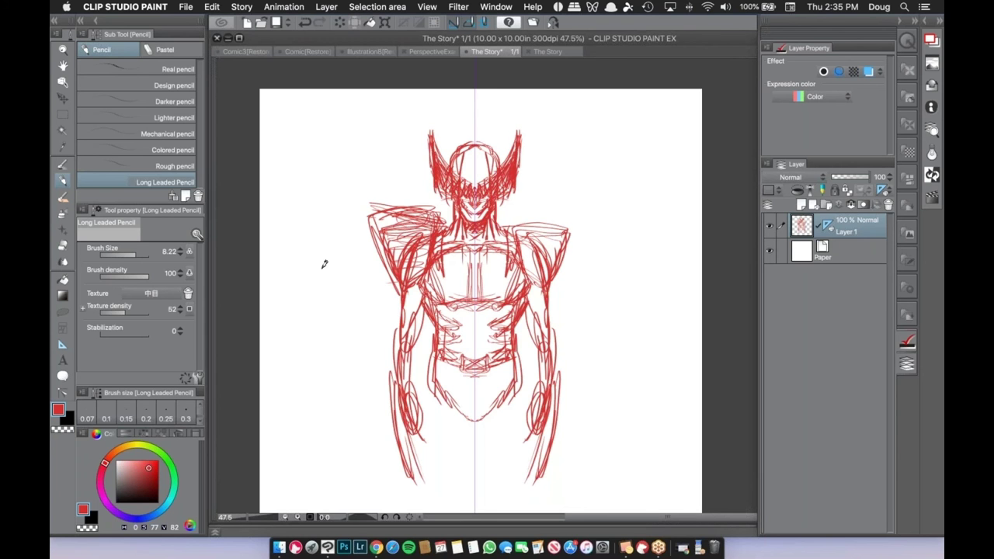
Clear the figure sketch from Layer 1 and delete the symmetrical ruler.
key(Delete)
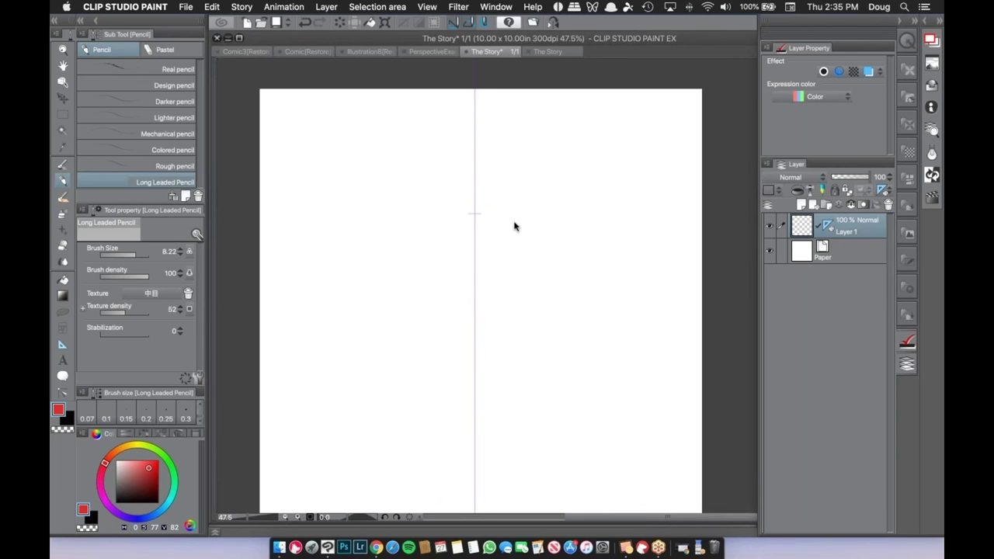
key(o)
click(474, 215)
key(Delete)
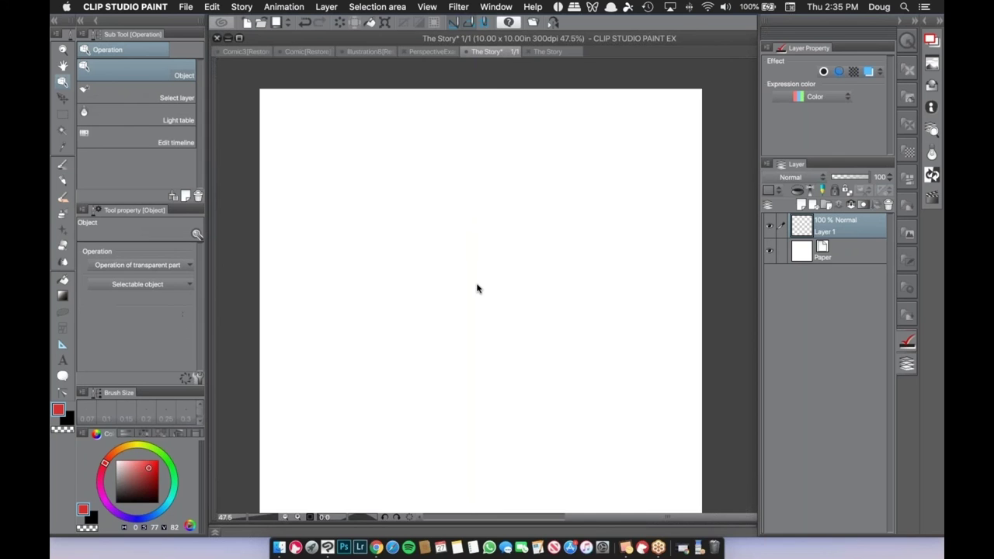
scroll(517, 335, down, 3)
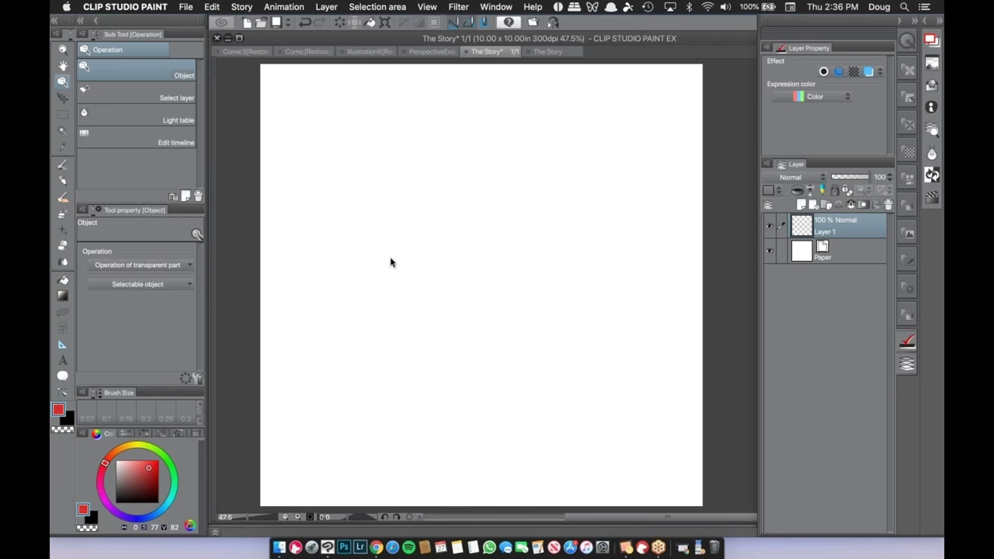
With the Long Leaded Pencil, draw a horizon line across the canvas and mark a vanishing point on it with an X.
click(62, 181)
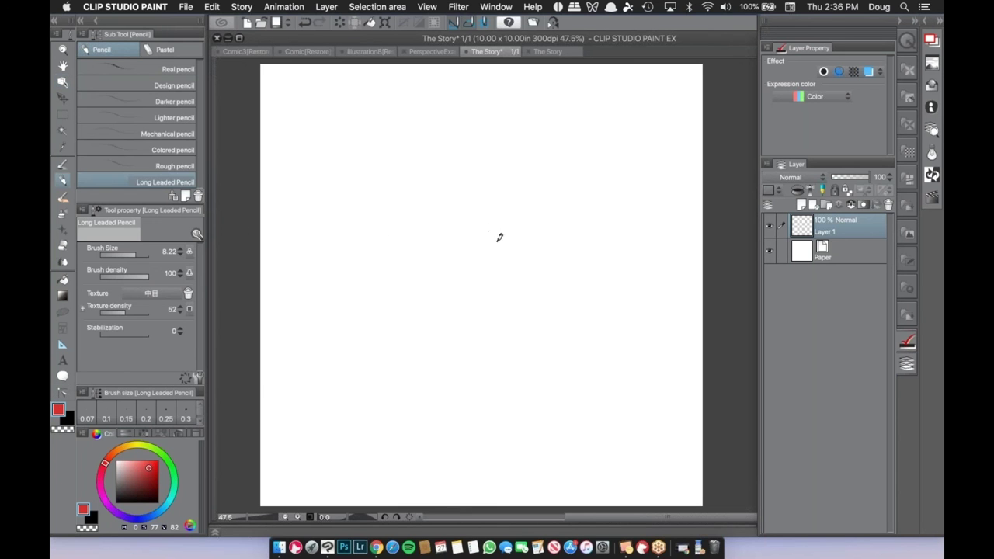
drag(262, 239, 683, 251)
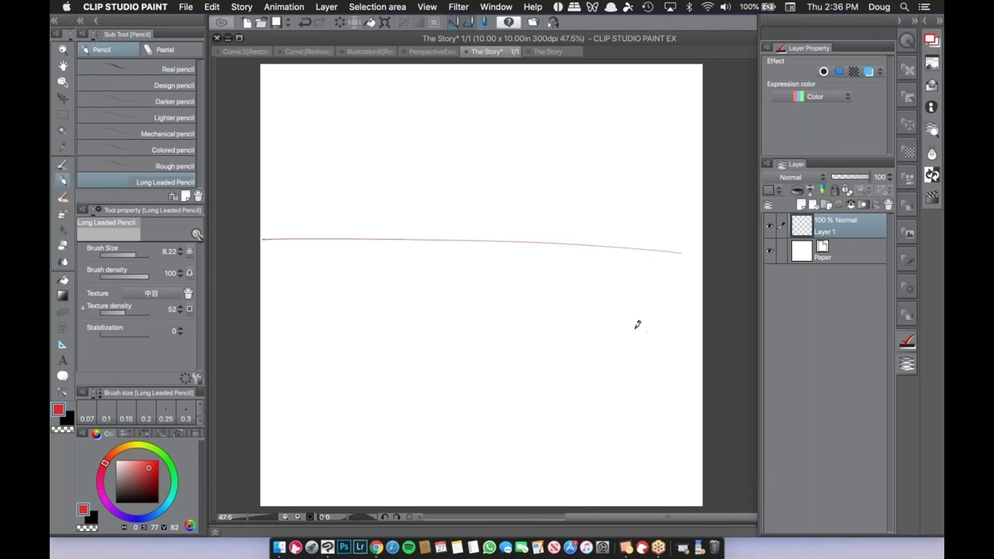
drag(496, 233, 475, 249)
drag(480, 236, 494, 249)
Draw perspective lines radiating from the vanishing point in all directions, above and below the horizon.
drag(351, 90, 486, 236)
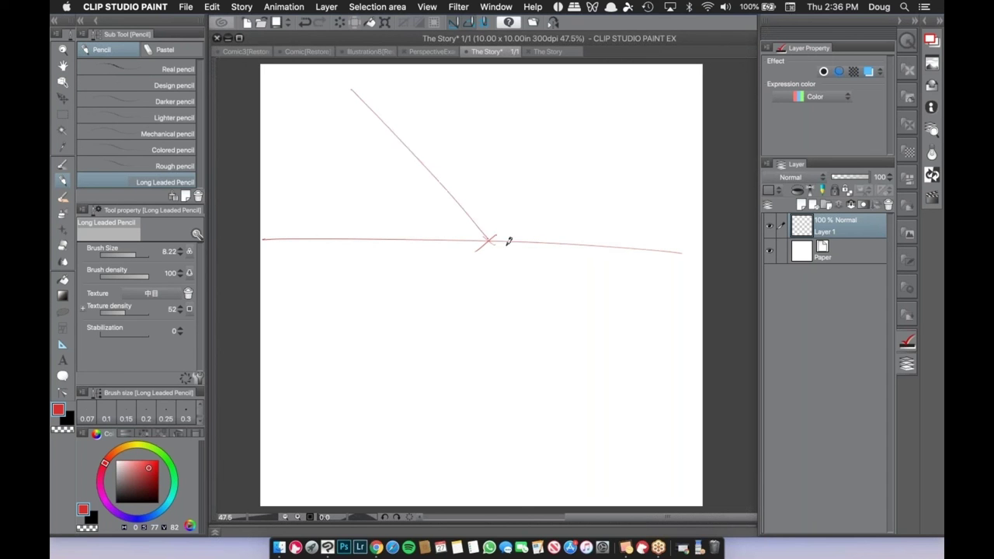
mouse_move(491, 87)
mouse_down()
mouse_move(487, 236)
mouse_move(556, 123)
mouse_up()
drag(663, 130, 498, 238)
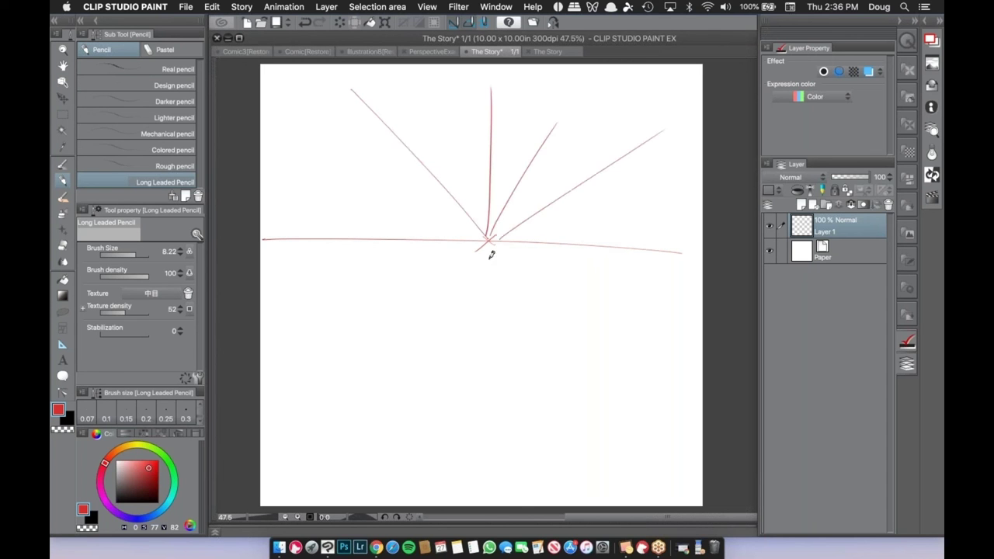
mouse_move(653, 409)
mouse_down()
mouse_move(488, 234)
mouse_move(576, 488)
mouse_up()
mouse_move(488, 244)
mouse_down()
mouse_move(364, 445)
mouse_move(365, 474)
mouse_move(261, 385)
mouse_up()
drag(481, 242, 261, 288)
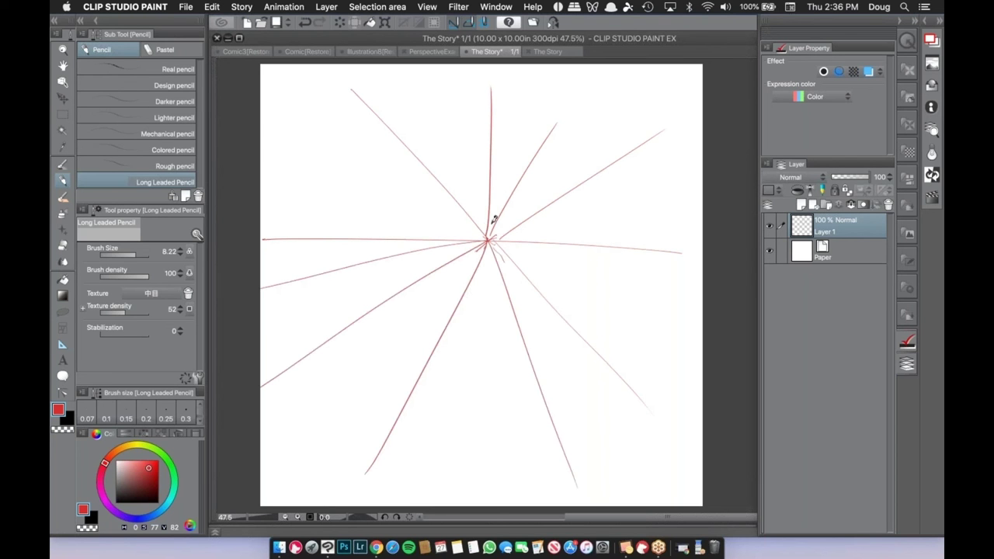
drag(278, 121, 477, 231)
Sketch the square front face of a box just below the horizon, to the left of the vanishing point.
mouse_move(339, 256)
mouse_down()
mouse_move(340, 371)
mouse_move(443, 266)
mouse_move(440, 371)
mouse_up()
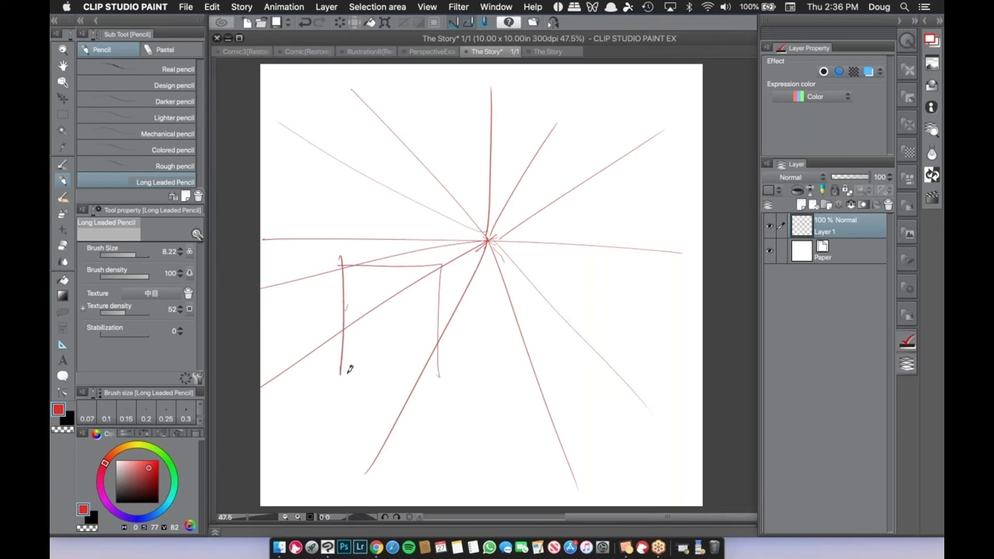
drag(348, 374, 446, 376)
mouse_move(335, 264)
mouse_down()
mouse_move(439, 261)
mouse_move(440, 364)
mouse_up()
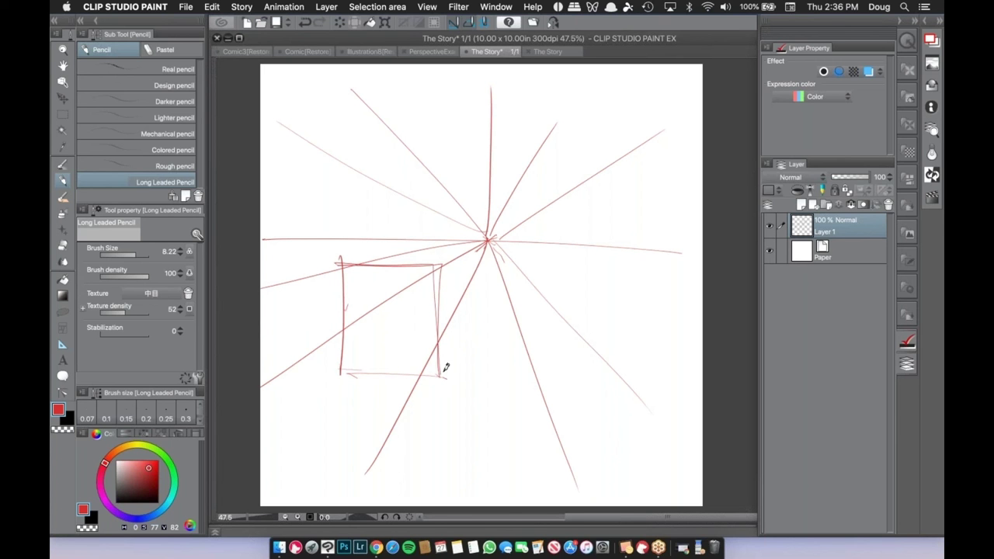
Add the box's side and top faces receding toward the vanishing point, and hatch the side face.
mouse_move(432, 265)
mouse_down()
mouse_move(463, 246)
mouse_move(443, 258)
mouse_move(464, 246)
mouse_move(455, 333)
mouse_up()
drag(438, 366, 460, 302)
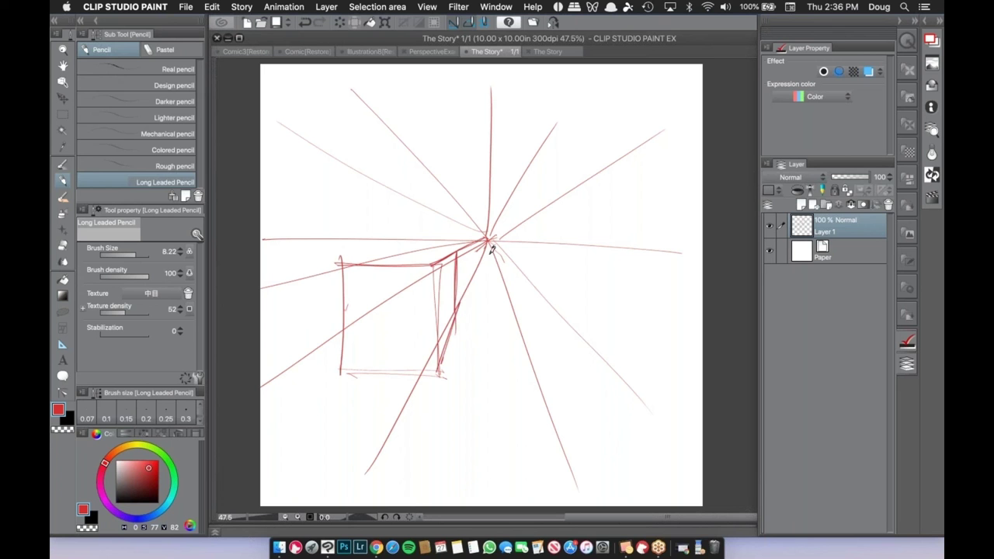
drag(340, 260, 458, 242)
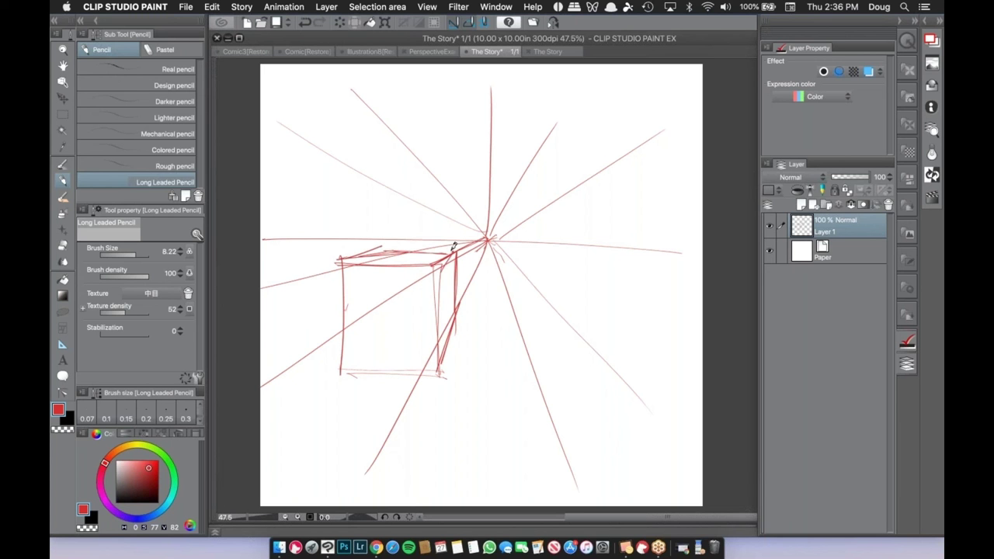
mouse_move(432, 281)
mouse_down()
mouse_move(434, 307)
mouse_move(449, 302)
mouse_move(457, 373)
mouse_up()
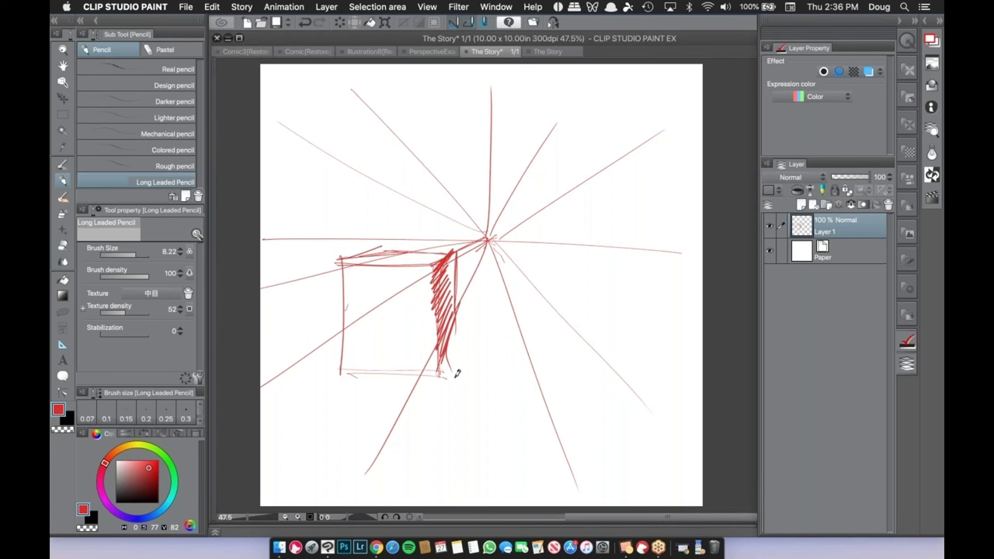
Undo the box strokes until only the horizon and the perspective lines radiating from the vanishing point remain.
key(super+z)
key(super+z)
key(super+z)
key(super+z)
key(super+z)
key(super+z)
key(super+z)
key(super+z)
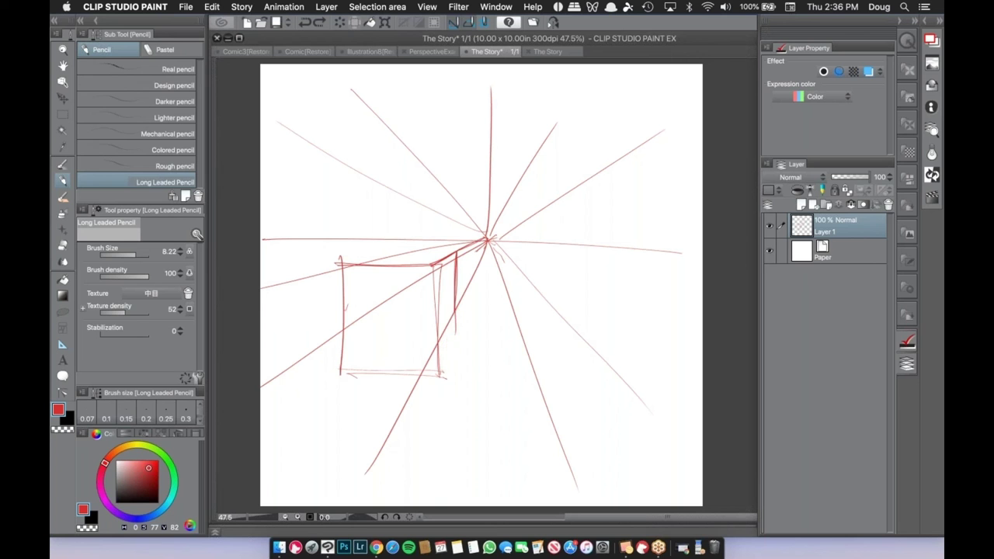
key(super+z)
key(super+z)
key(super+z)
key(super+z)
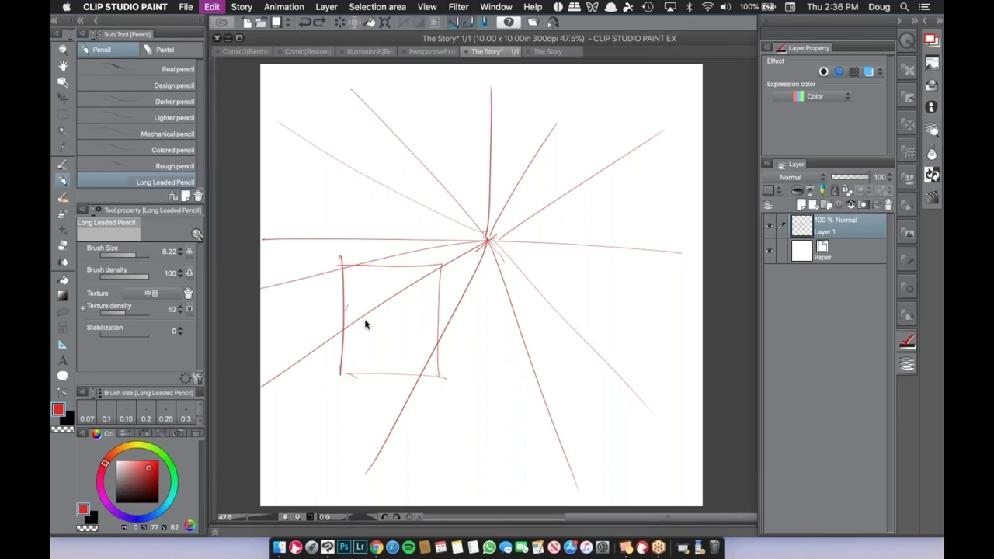
key(super+z)
key(super+z)
key(super+z)
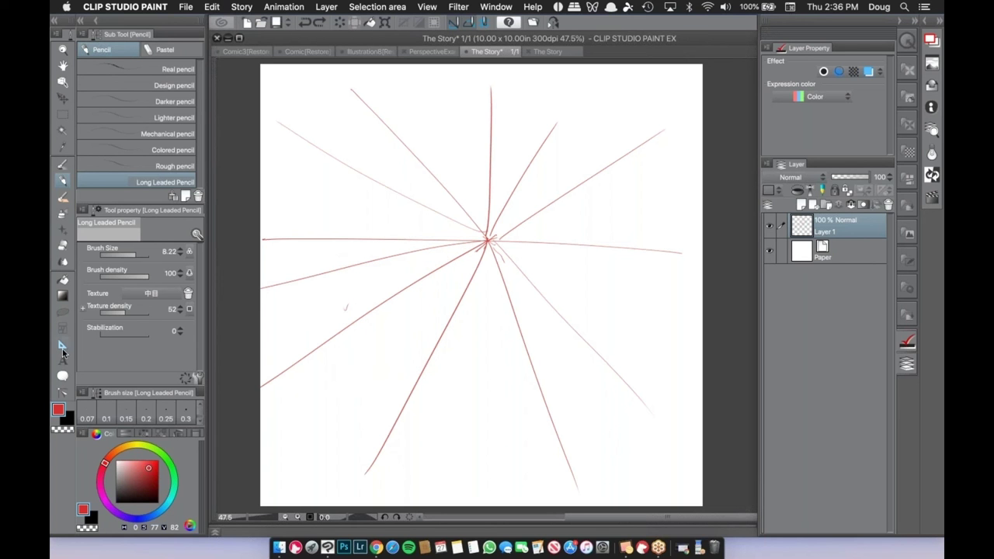
Create a linear ruler running to the vanishing point and an upright, roughly square figure ruler below the horizon.
click(62, 344)
click(154, 69)
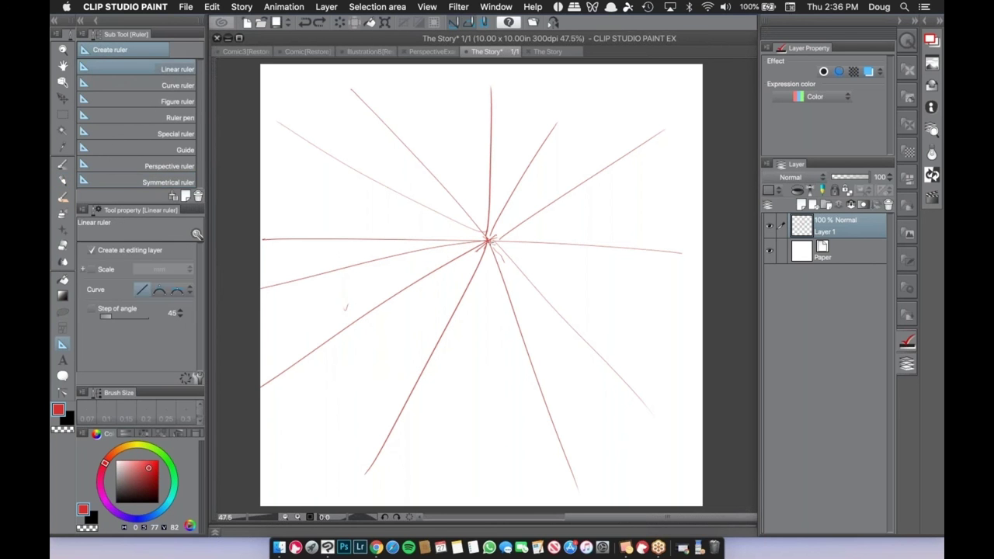
drag(381, 310, 417, 405)
click(177, 103)
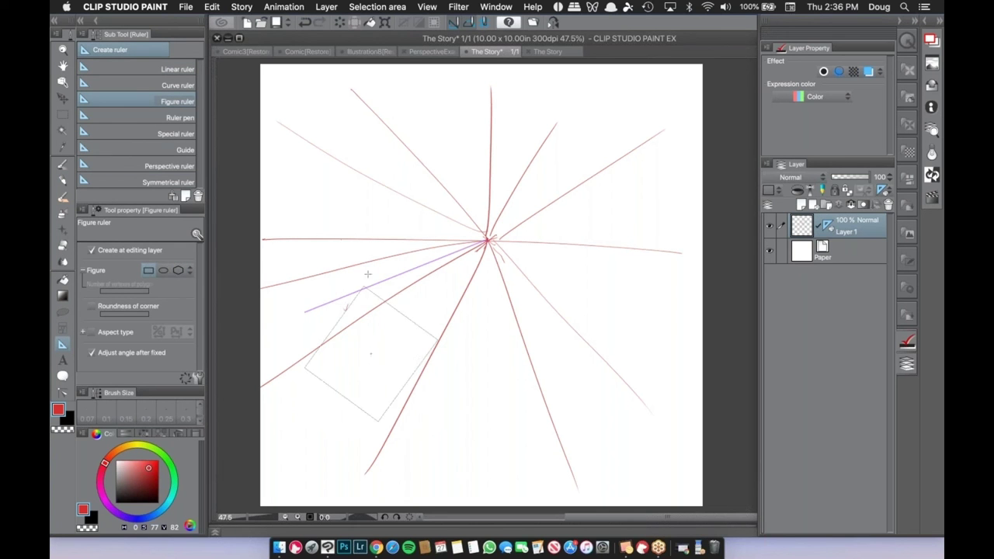
click(416, 397)
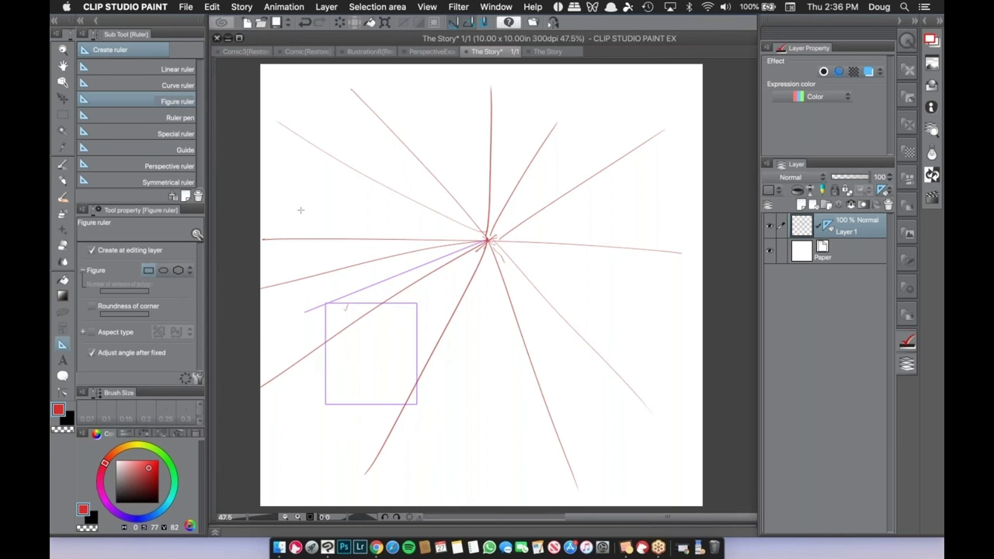
Trace the square ruler with the Long Leaded Pencil and align the linear ruler's outer end with the square's top-left corner.
click(63, 179)
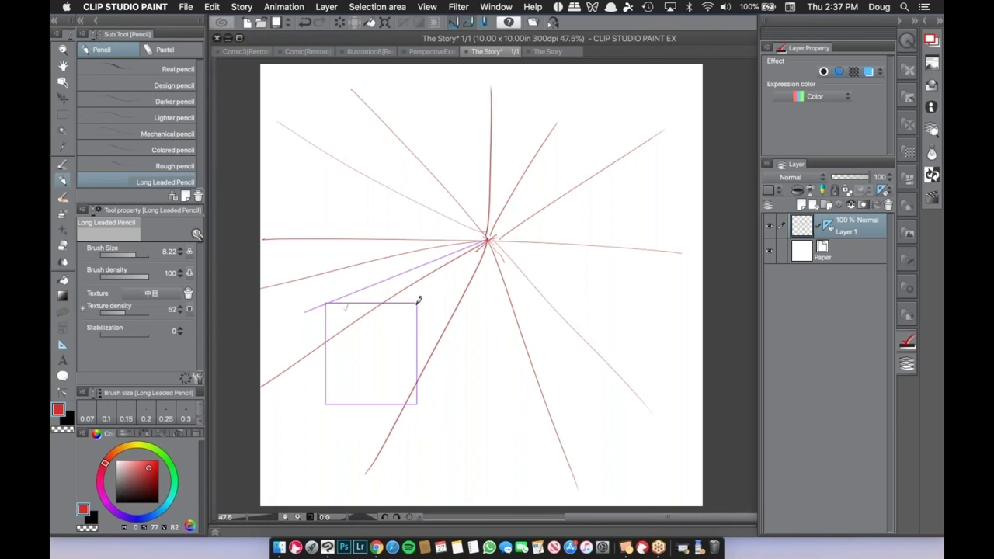
mouse_move(419, 300)
mouse_down()
mouse_move(419, 399)
mouse_move(339, 392)
mouse_move(329, 298)
mouse_move(326, 315)
mouse_up()
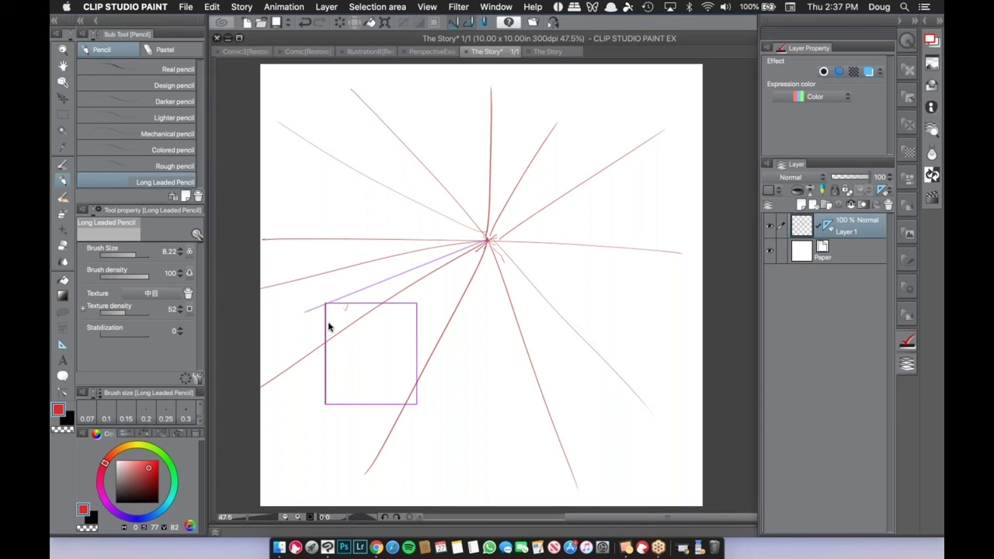
click(306, 313)
drag(305, 312, 327, 302)
super+click(327, 303)
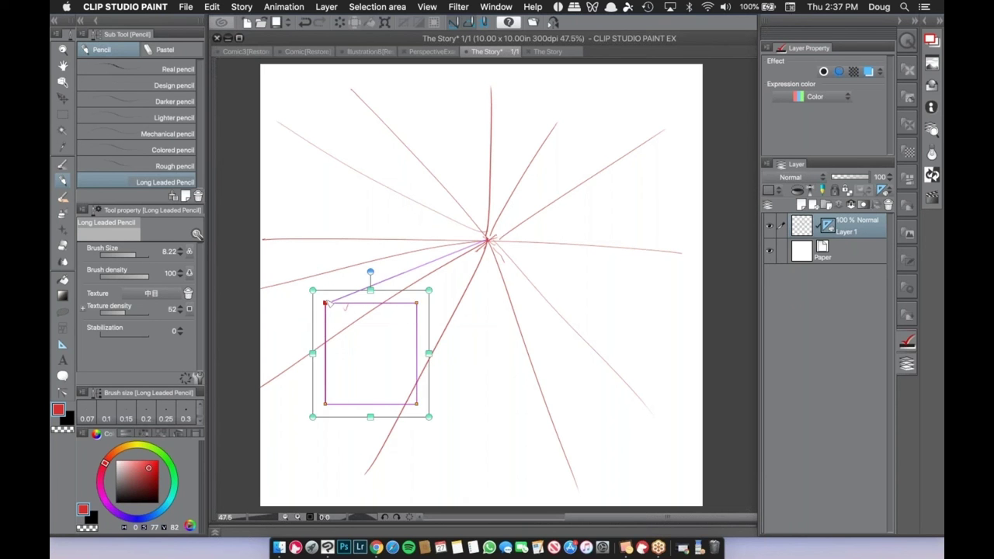
Draw the box's receding top edges along the linear ruler, shifting its end to the square's top-right corner, and add the back edge.
click(382, 284)
mouse_move(326, 302)
mouse_down()
mouse_move(424, 306)
mouse_move(427, 286)
mouse_move(462, 262)
mouse_move(391, 277)
mouse_move(445, 278)
mouse_up()
click(426, 289)
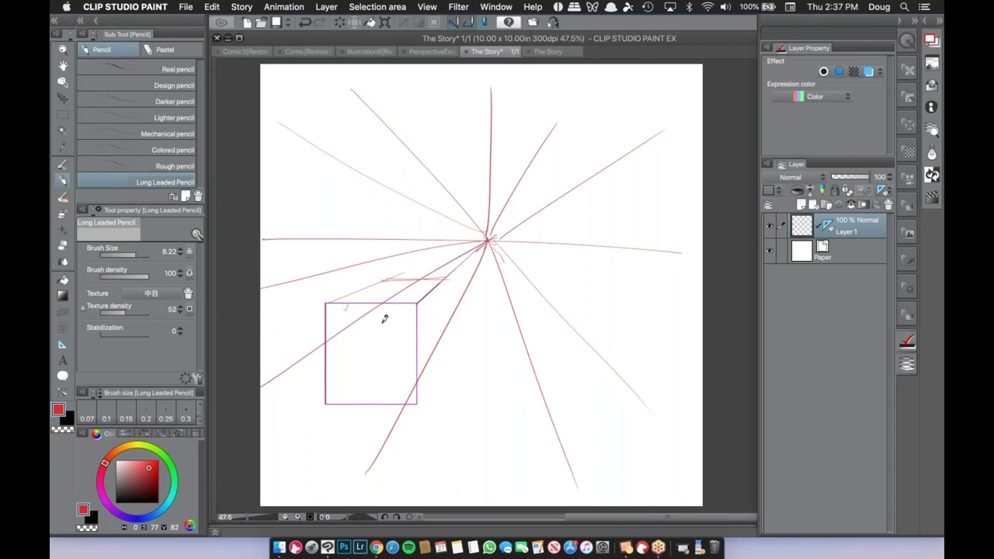
Clear all pencil lines from Layer 1 and delete both the square figure ruler and the linear ruler.
key(Delete)
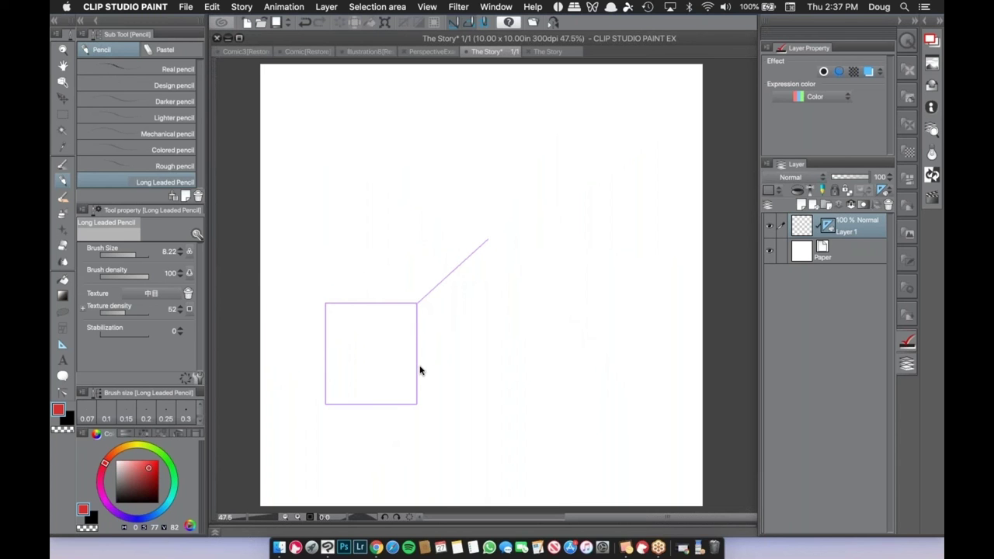
super+click(375, 405)
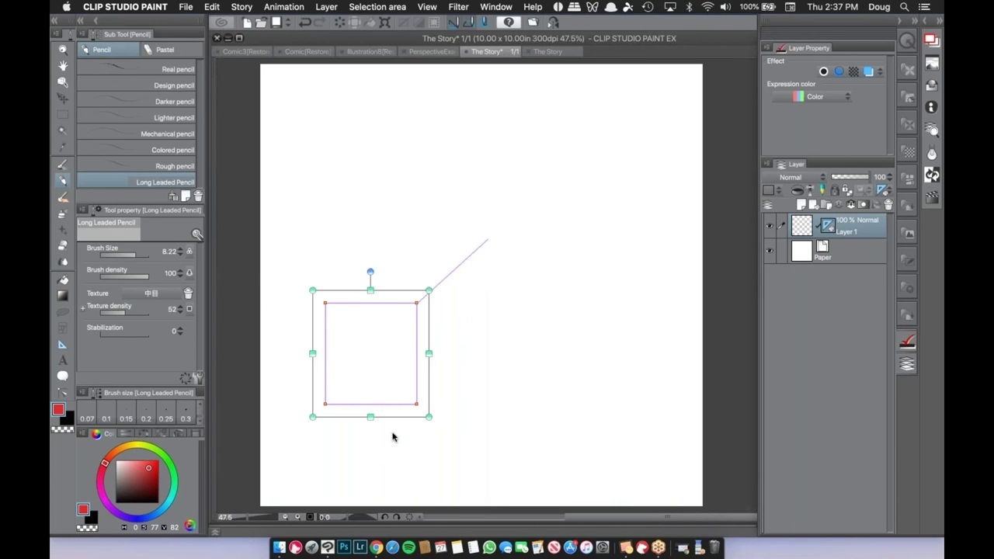
super+click(392, 437)
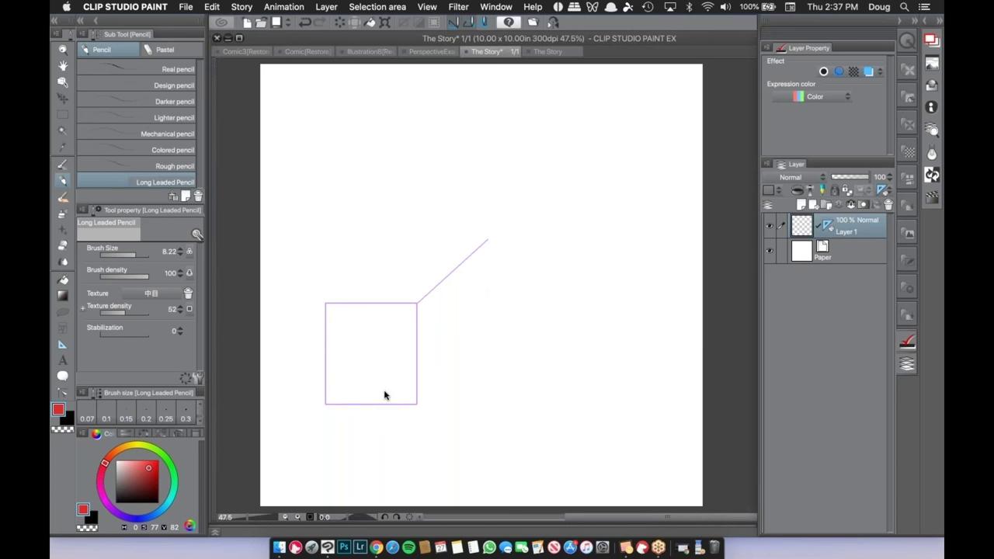
ctrl+click(362, 305)
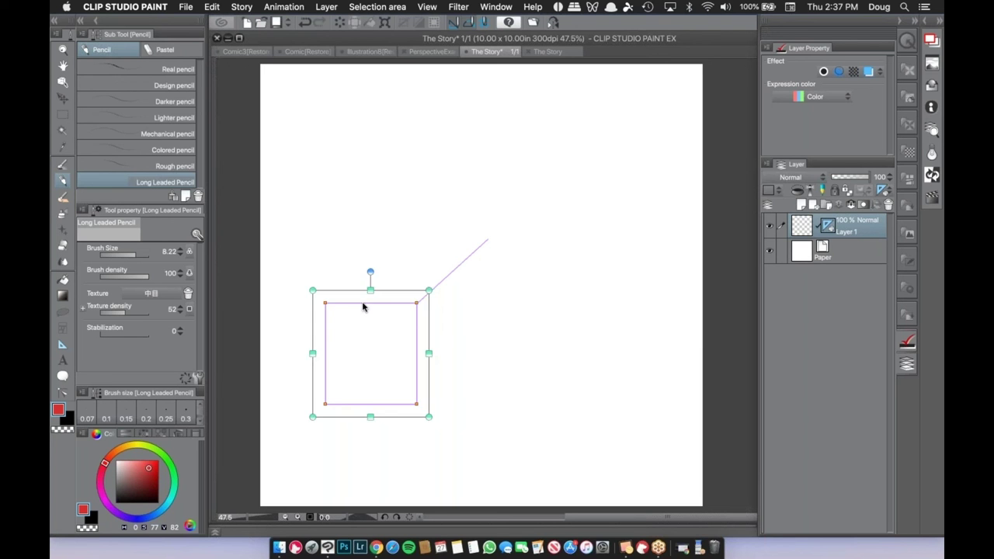
key(Delete)
ctrl+click(455, 272)
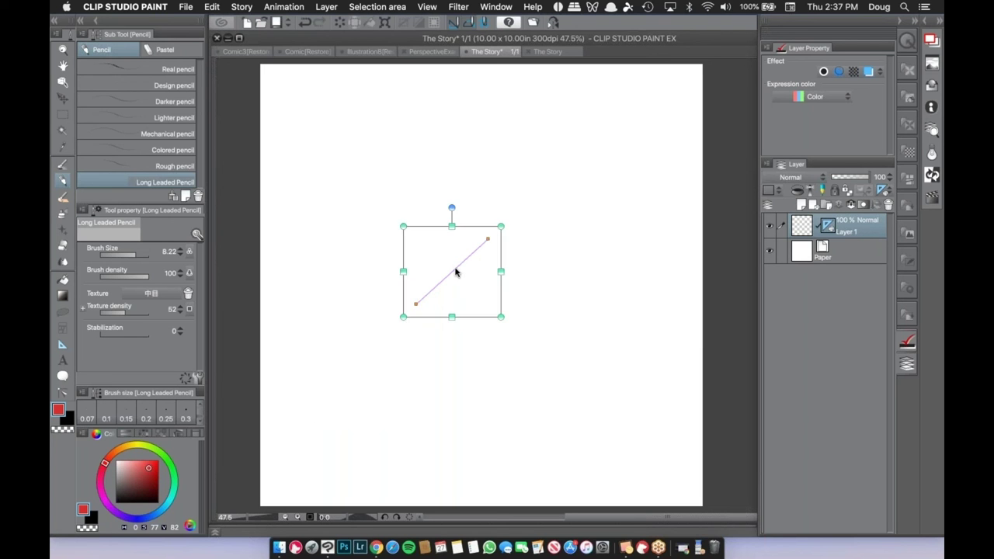
key(Delete)
Create a perspective ruler with one vanishing point near the canvas centre by laying two guide lines that converge from the left.
click(62, 344)
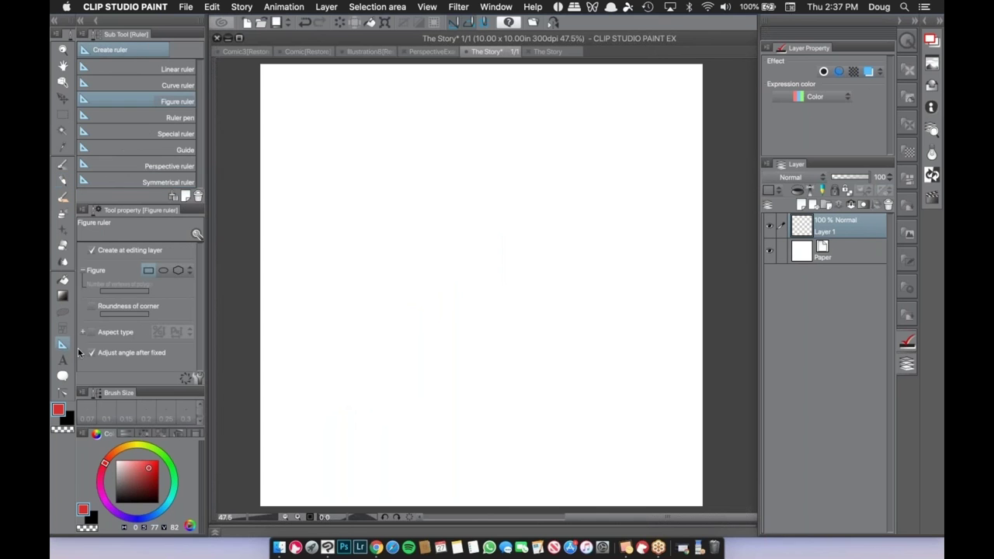
click(166, 165)
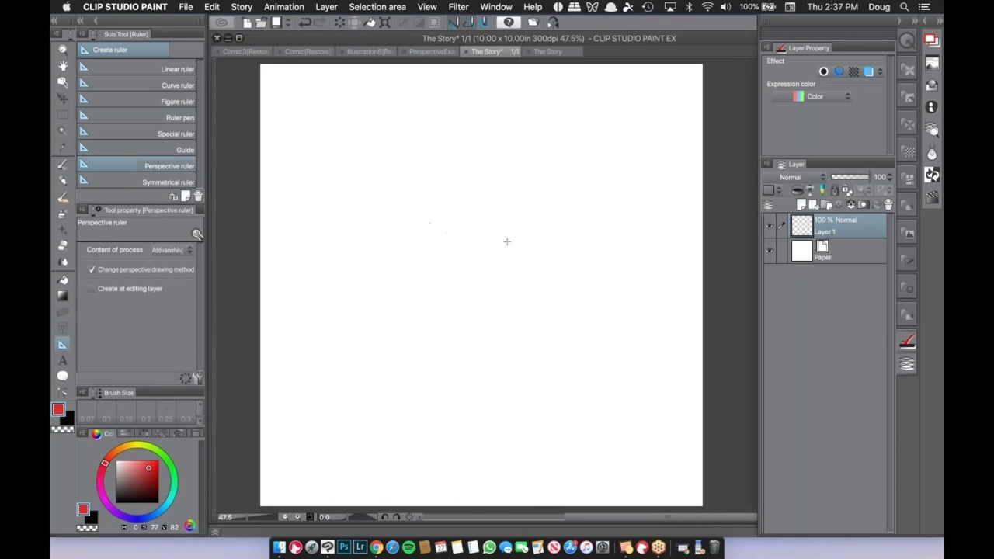
drag(371, 180, 601, 326)
drag(426, 323, 541, 232)
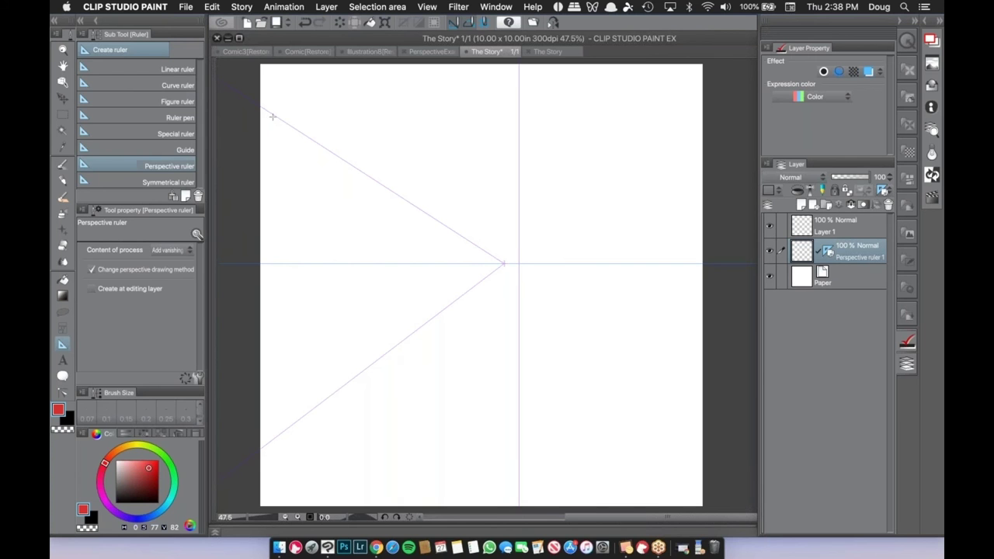
Adjust the perspective ruler with the Object tool, flattening the upper guide line and shifting the vanishing point slightly up and right.
click(63, 81)
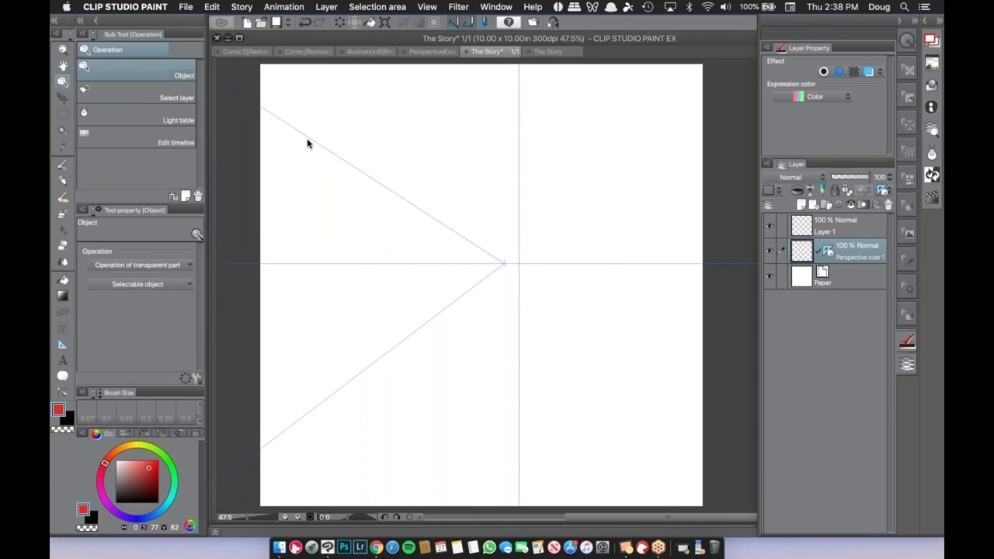
click(308, 143)
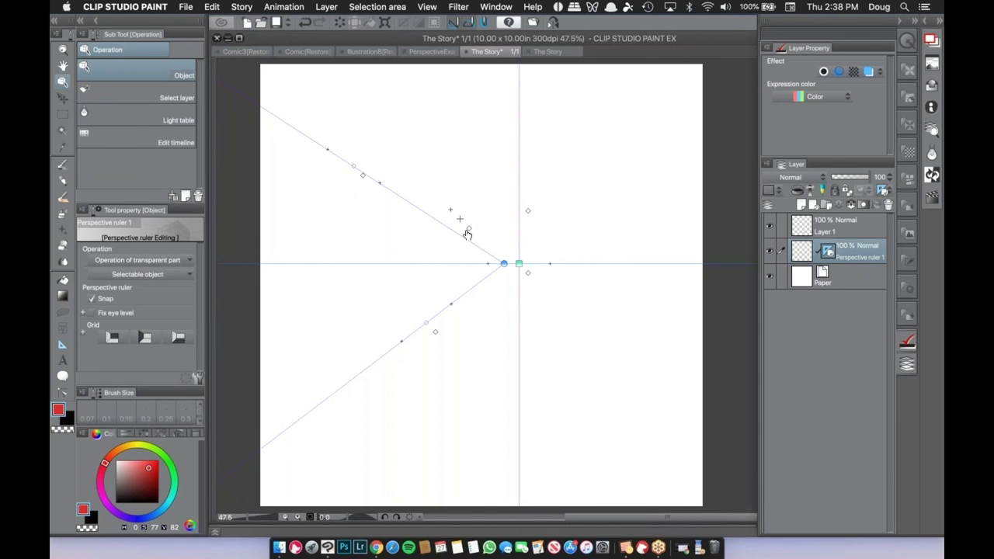
mouse_move(328, 149)
mouse_down()
mouse_move(368, 117)
mouse_move(326, 160)
mouse_move(395, 155)
mouse_move(328, 206)
mouse_move(349, 184)
mouse_up()
Draw a one-point perspective box with the Long Leaded Pencil snapping to the perspective ruler, and clear the drawing from the layer.
click(63, 180)
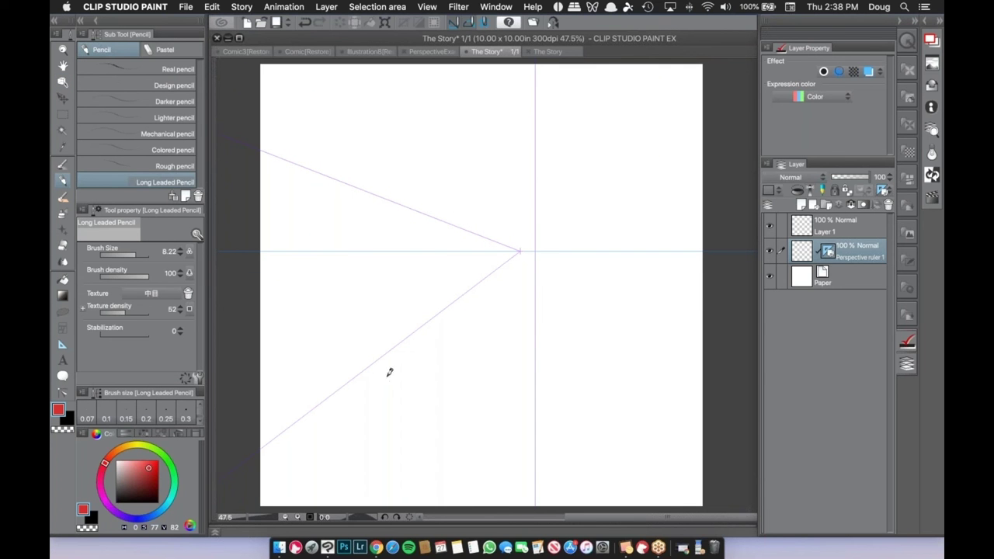
mouse_move(380, 368)
mouse_down()
mouse_move(388, 267)
mouse_move(501, 275)
mouse_move(460, 363)
mouse_move(463, 377)
mouse_move(485, 372)
mouse_up()
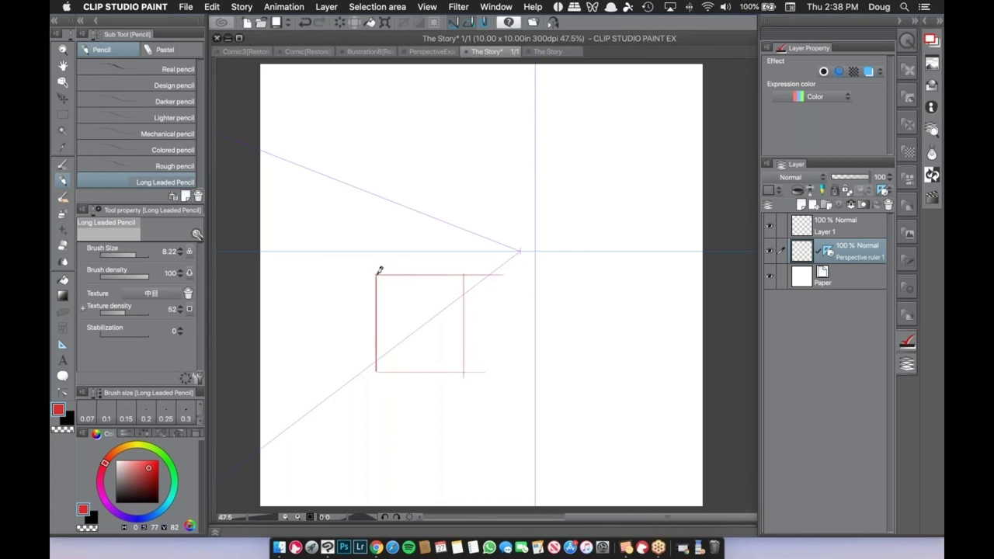
mouse_move(377, 273)
mouse_down()
mouse_move(426, 256)
mouse_move(500, 258)
mouse_up()
drag(491, 345, 492, 264)
mouse_move(519, 366)
mouse_down()
mouse_move(459, 366)
mouse_move(493, 312)
mouse_move(492, 259)
mouse_move(463, 273)
mouse_move(464, 367)
mouse_move(408, 371)
mouse_move(374, 269)
mouse_move(459, 265)
mouse_up()
drag(376, 274, 442, 262)
drag(436, 260, 504, 260)
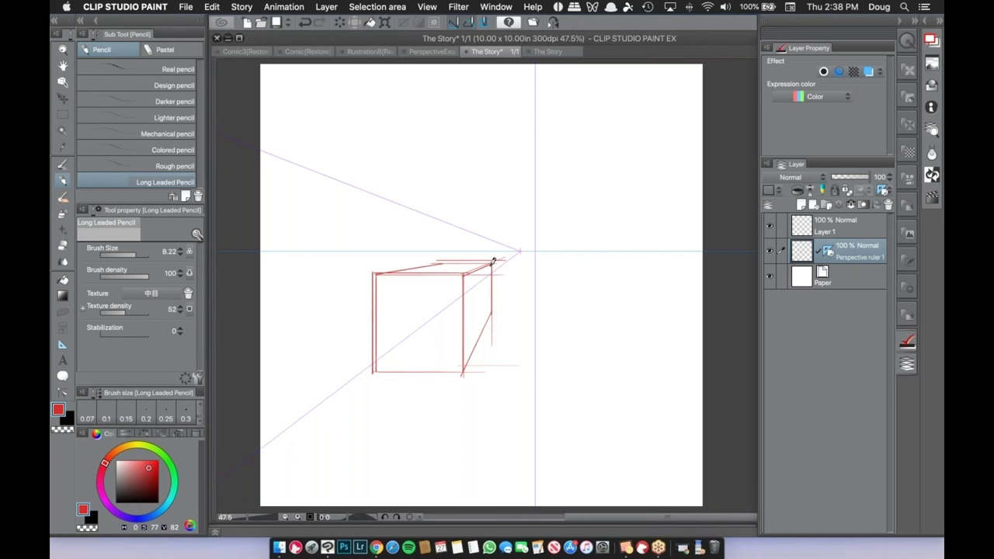
key(Delete)
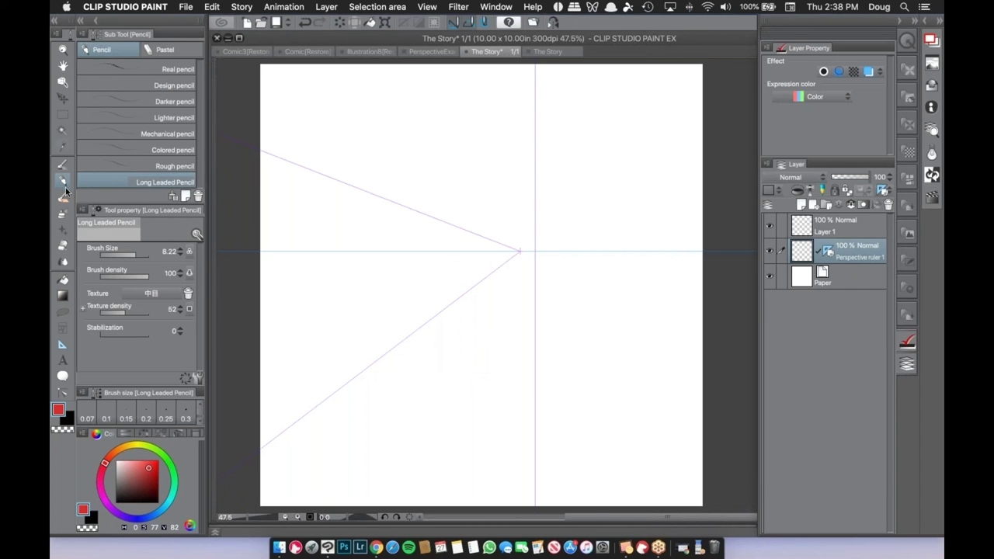
Add a second vanishing point off the canvas's left edge to the perspective ruler with two more converging guide lines.
click(62, 348)
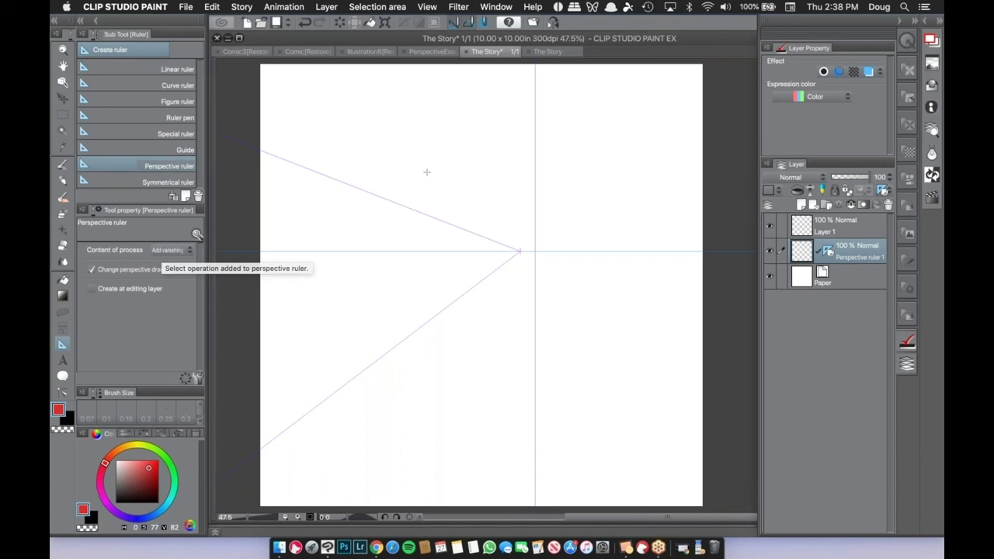
drag(457, 144, 314, 211)
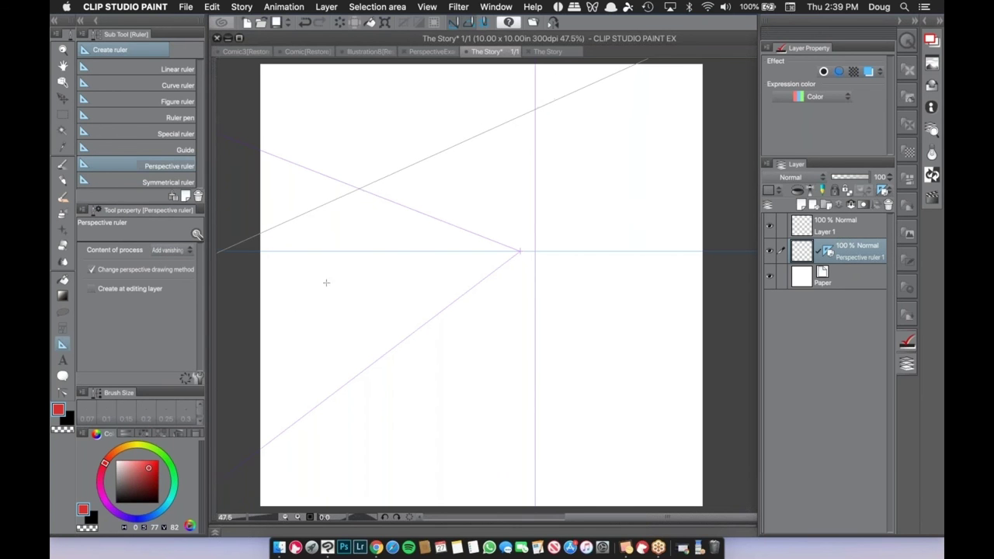
click(309, 314)
key(space)
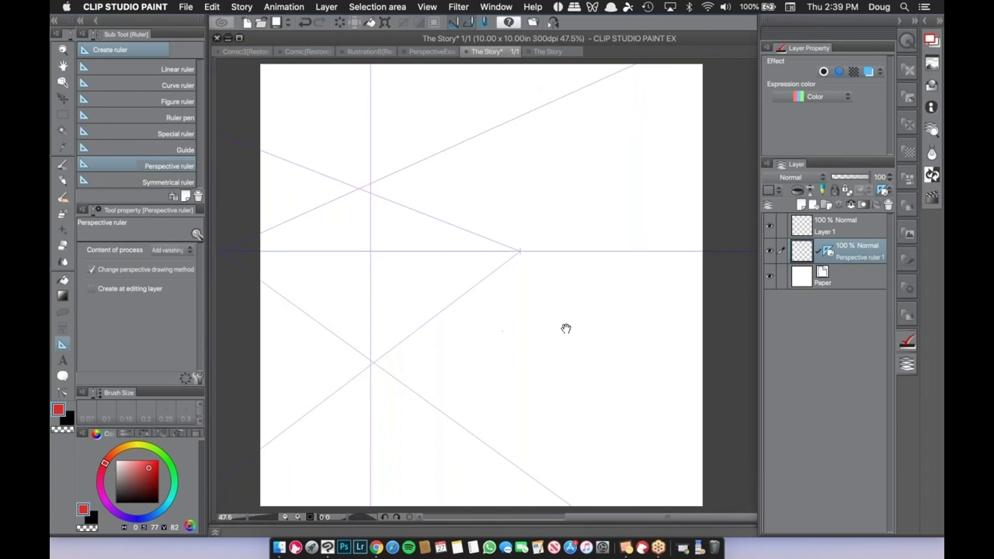
drag(579, 326, 733, 309)
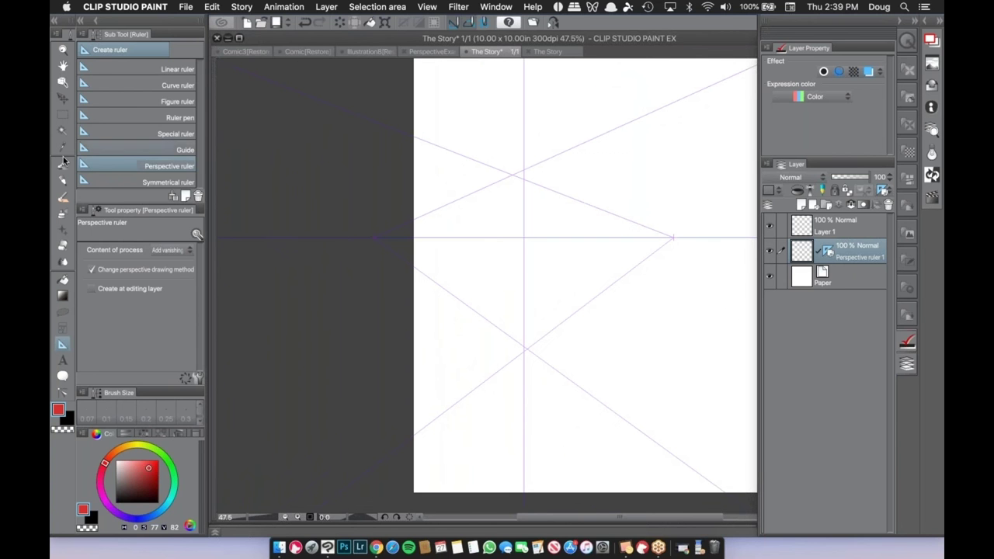
Spread the perspective ruler's two vanishing points farther apart along the horizon with the Object tool.
click(62, 83)
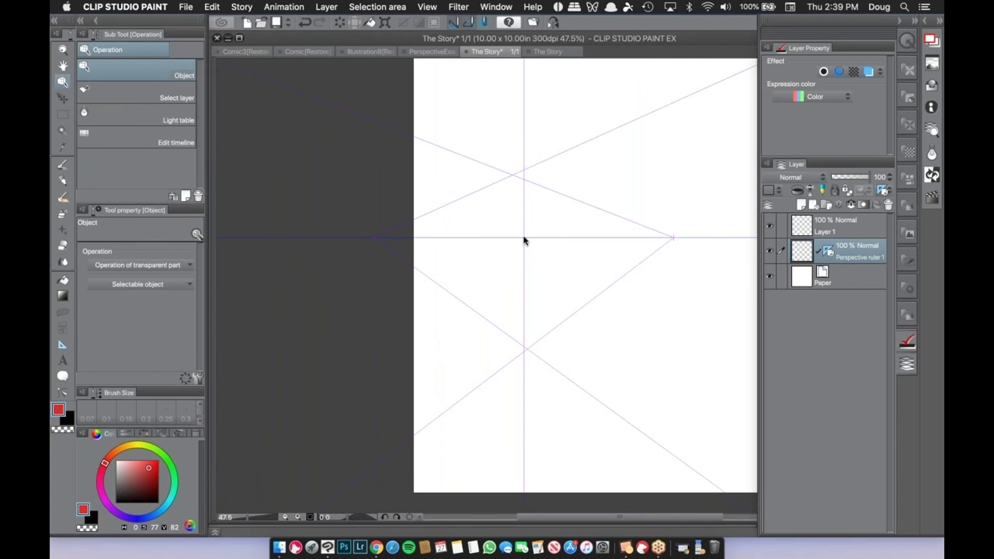
click(523, 241)
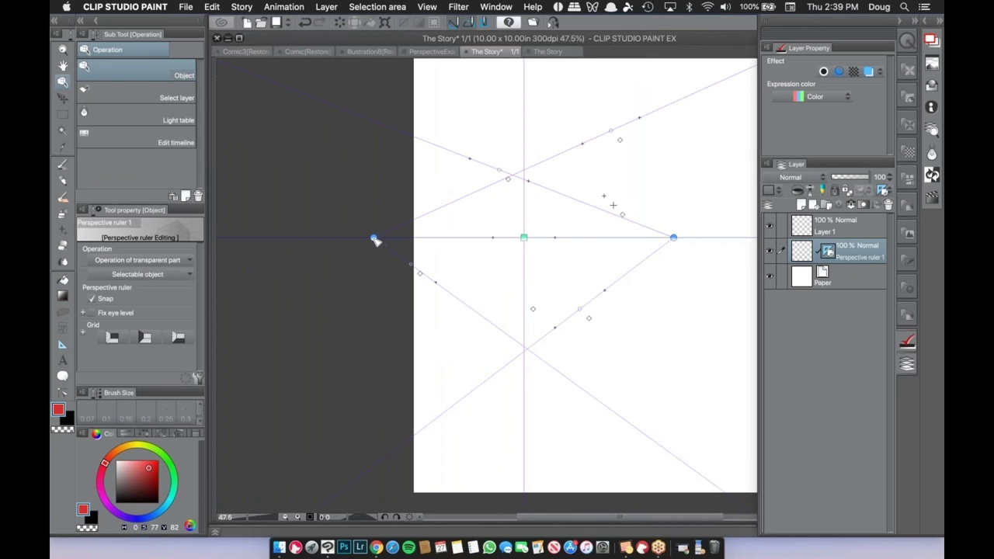
drag(375, 240, 305, 235)
drag(686, 242, 758, 235)
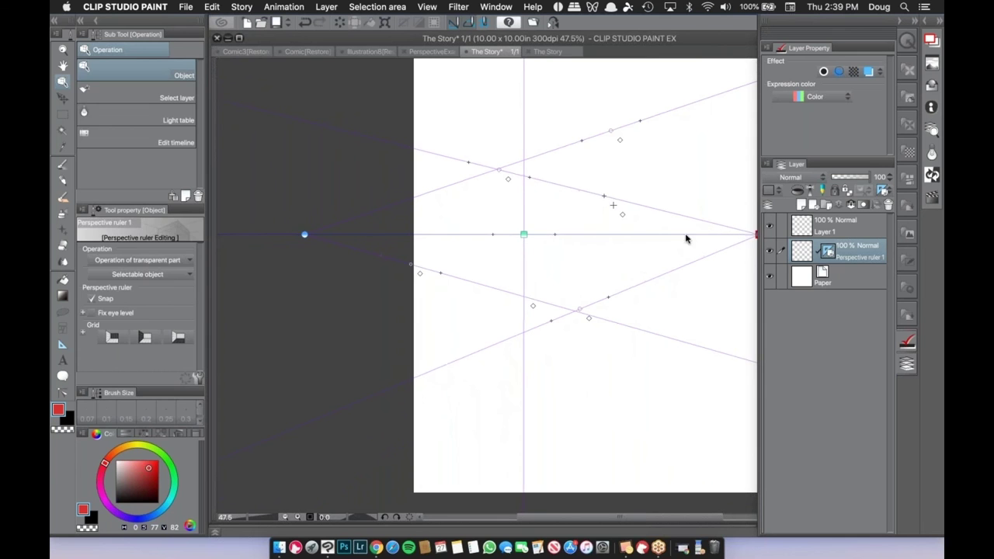
Draw the box's vertical corner edge below the horizon and its top and bottom edges receding to the right vanishing point.
click(63, 180)
drag(565, 254, 564, 373)
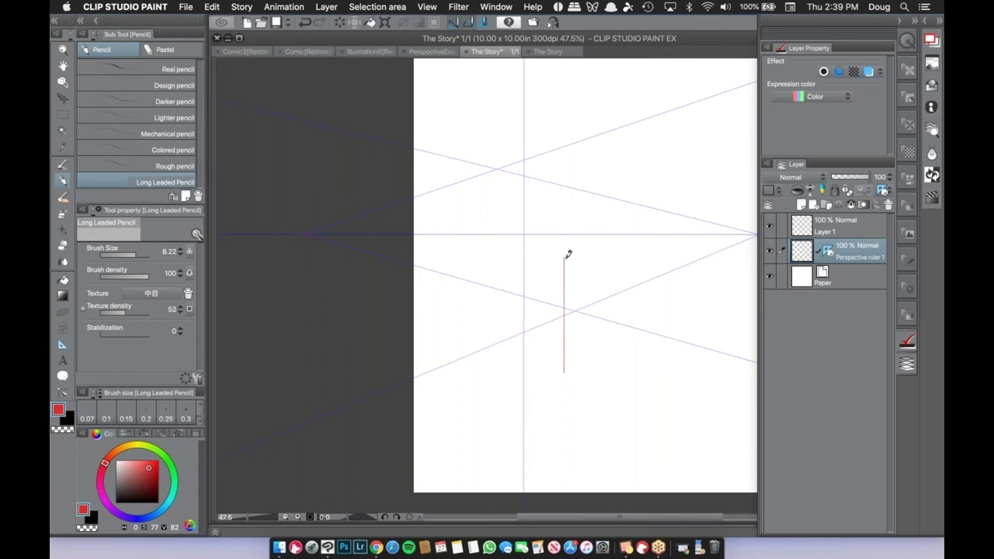
drag(566, 256, 630, 250)
mouse_move(577, 316)
mouse_down()
mouse_move(499, 319)
mouse_move(531, 309)
mouse_up()
drag(463, 256, 658, 233)
mouse_move(463, 370)
mouse_down()
mouse_move(565, 285)
mouse_move(658, 233)
mouse_up()
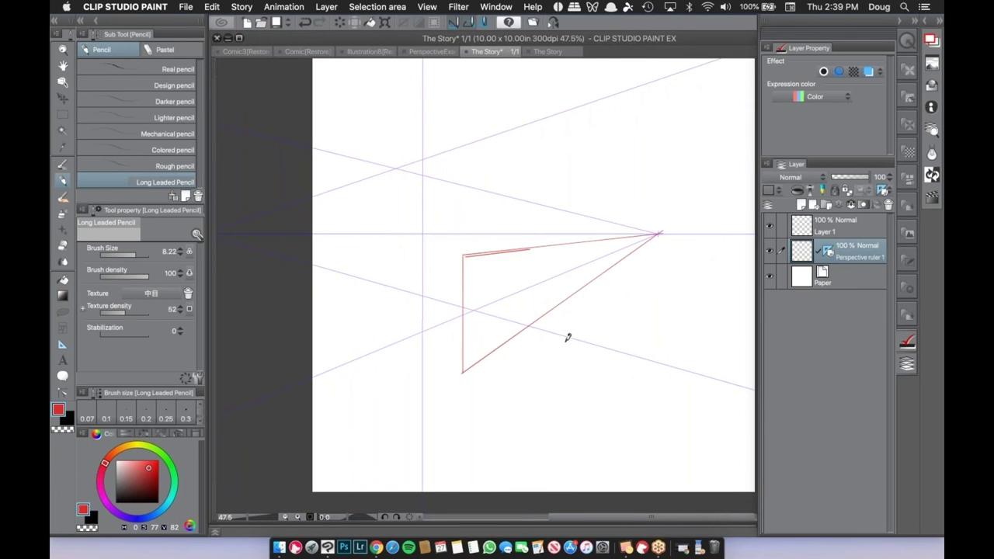
Draw the box's top and bottom edges receding from the vertical corner toward the left vanishing point.
scroll(659, 360, left, 5)
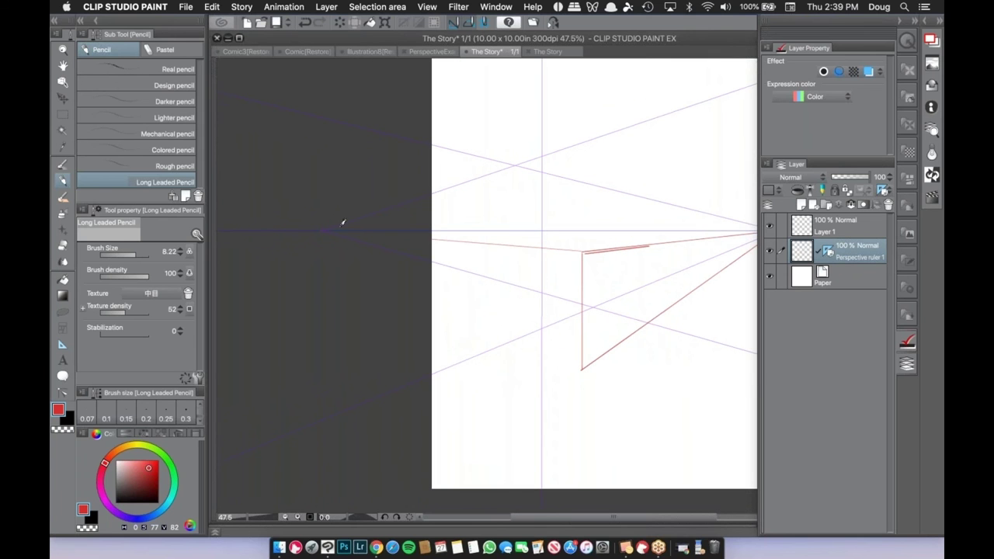
mouse_move(582, 368)
mouse_down()
mouse_move(484, 292)
mouse_move(374, 238)
mouse_up()
drag(583, 249, 313, 228)
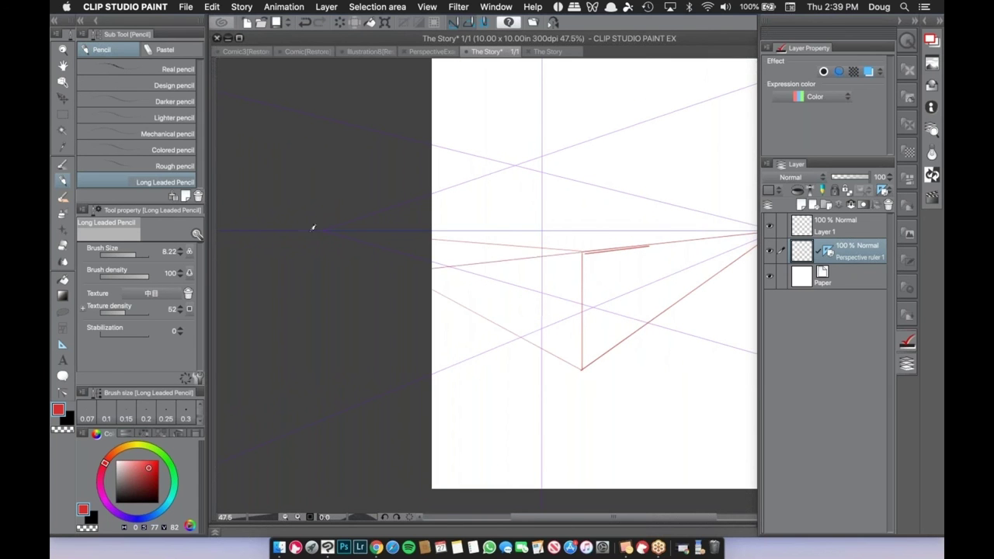
Undo the stray line, redraw the box's top edge toward the left vanishing point, and complete the box with its back edges and side verticals.
key(super+z)
drag(580, 250, 310, 204)
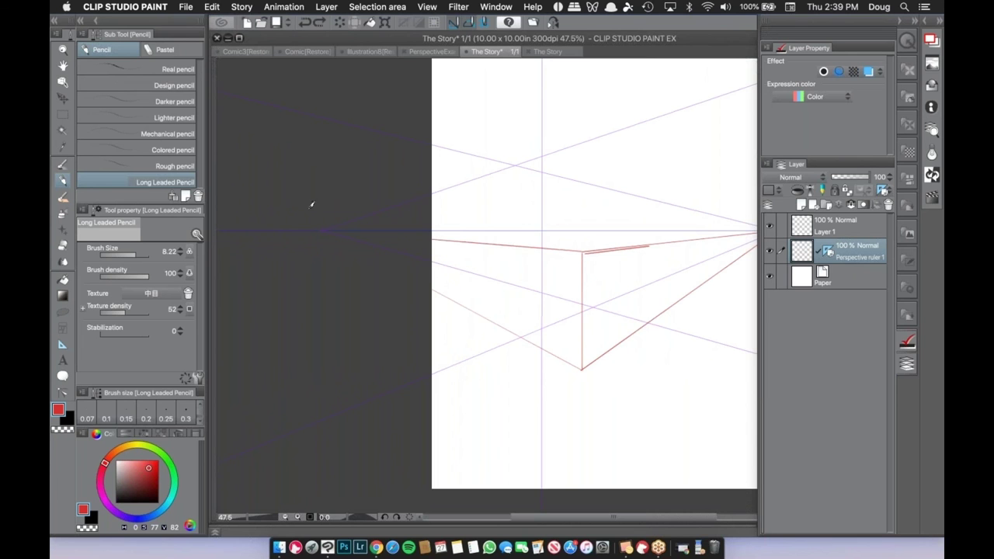
drag(625, 328, 517, 335)
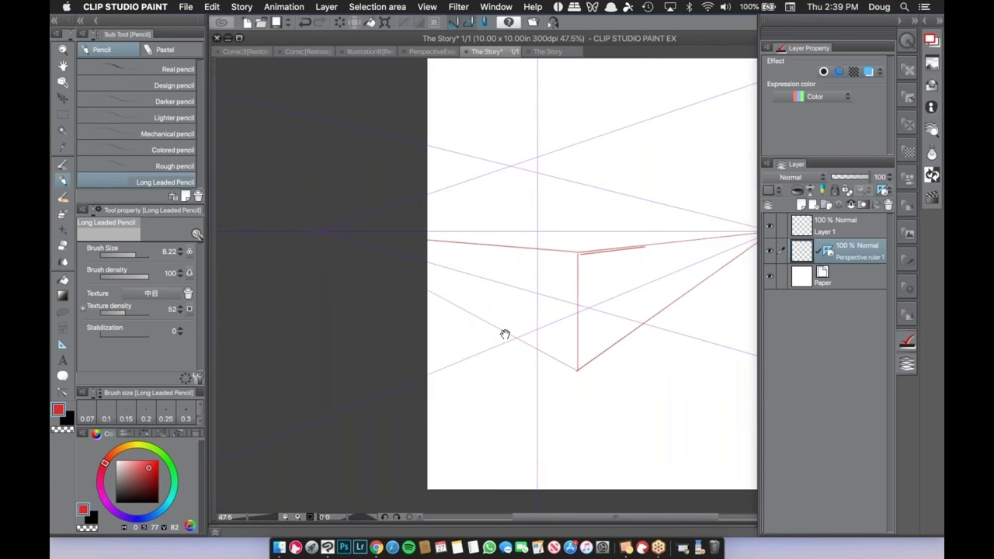
drag(512, 299, 499, 297)
drag(535, 243, 472, 241)
mouse_move(479, 242)
mouse_down()
mouse_move(413, 247)
mouse_move(417, 341)
mouse_up()
click(534, 247)
shift+click(534, 334)
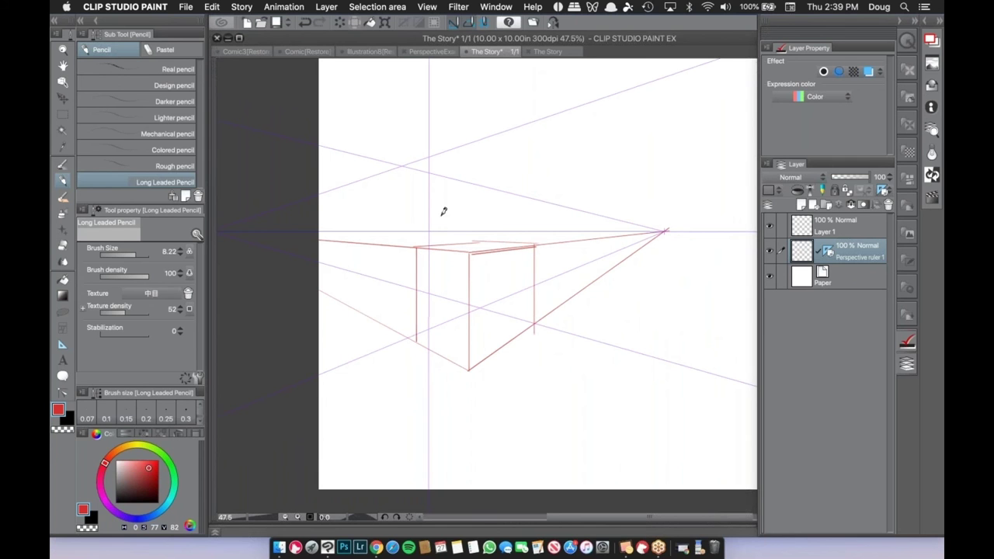
Open the PerspectiveExample drawing and create a perspective ruler with its first vanishing point set from the book's left edge and the window's slanted edge.
click(432, 52)
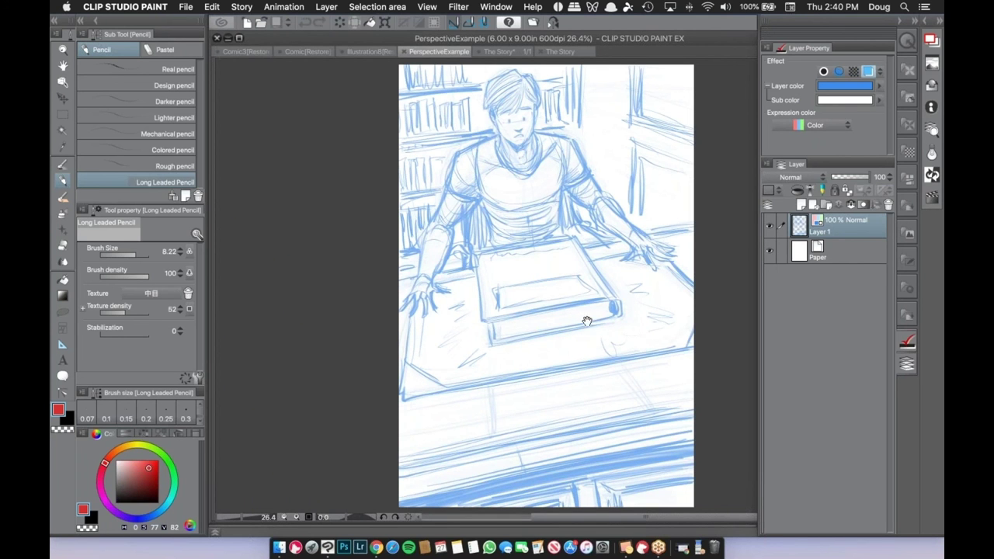
drag(572, 276, 581, 352)
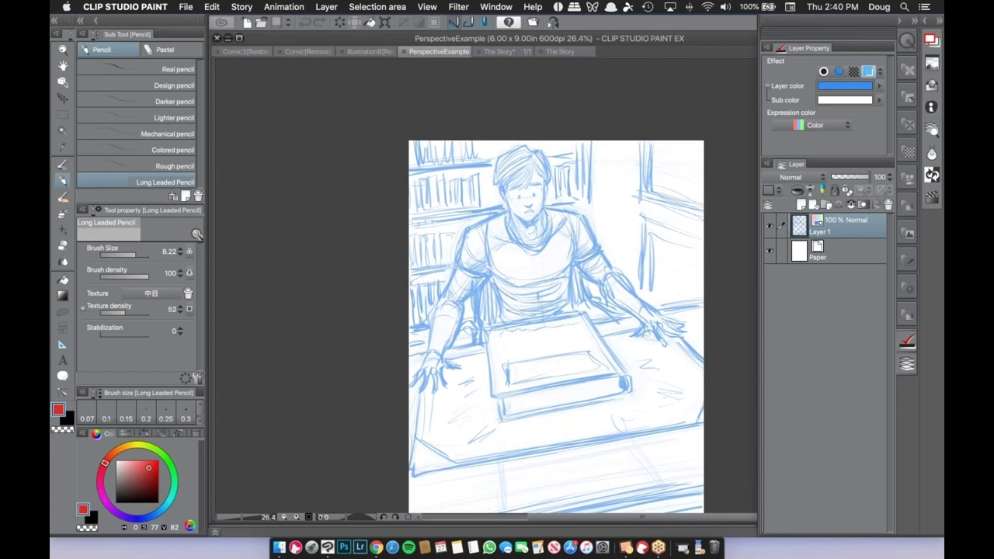
drag(567, 320, 566, 317)
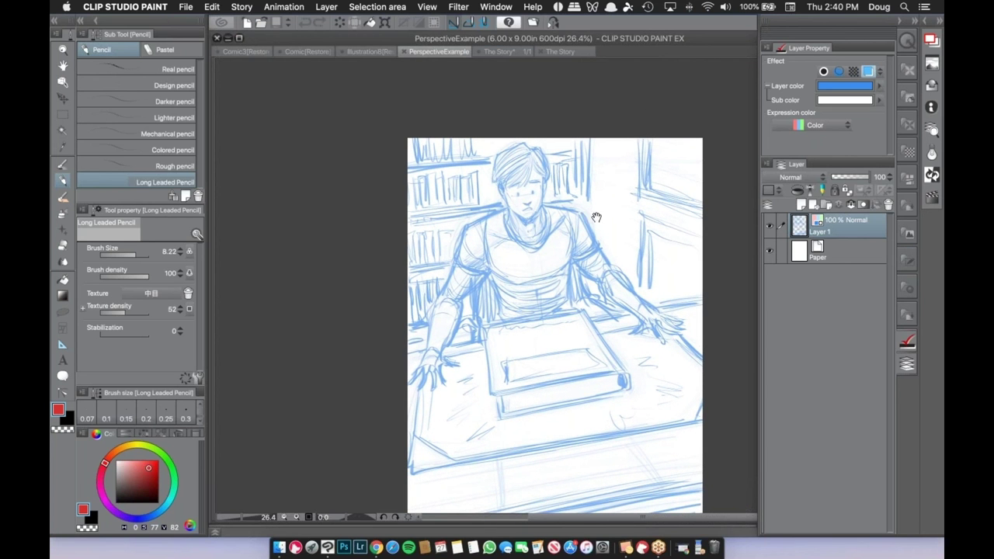
scroll(588, 146, down, 10)
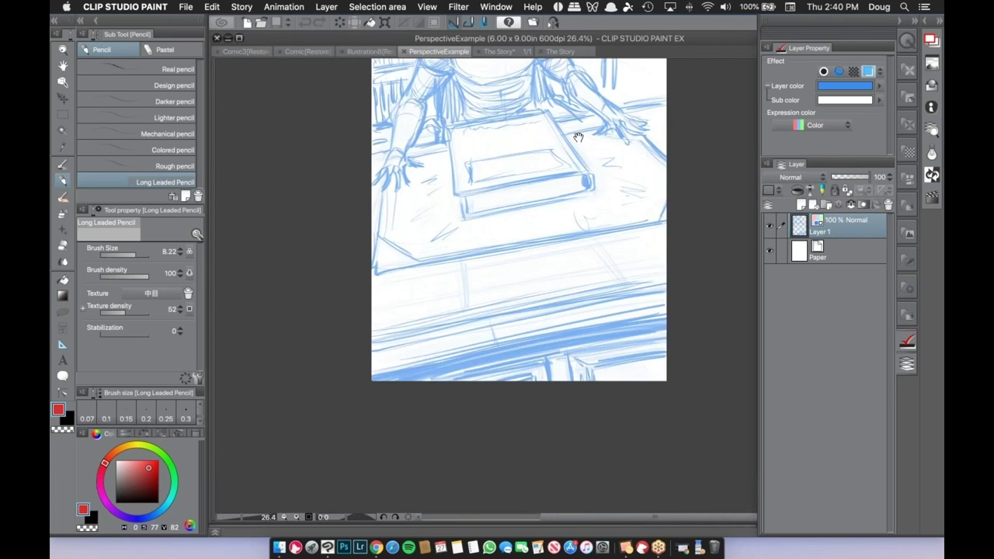
scroll(618, 385, up, 2)
scroll(620, 388, up, 8)
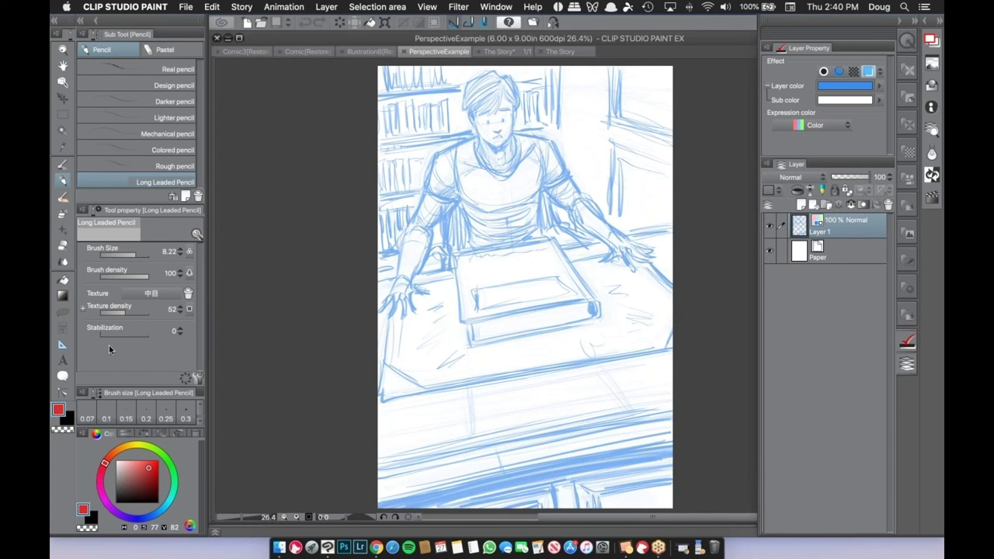
click(61, 344)
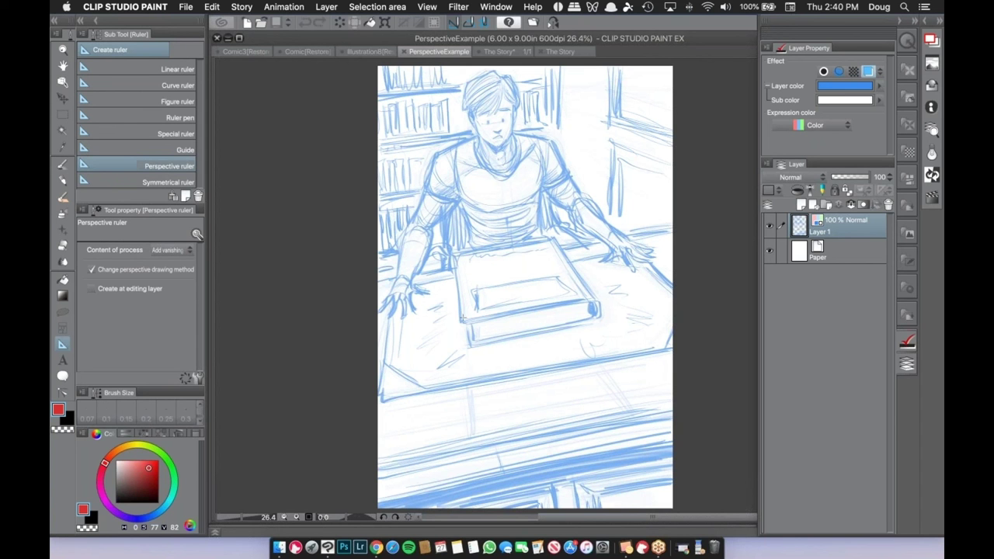
drag(460, 306, 455, 234)
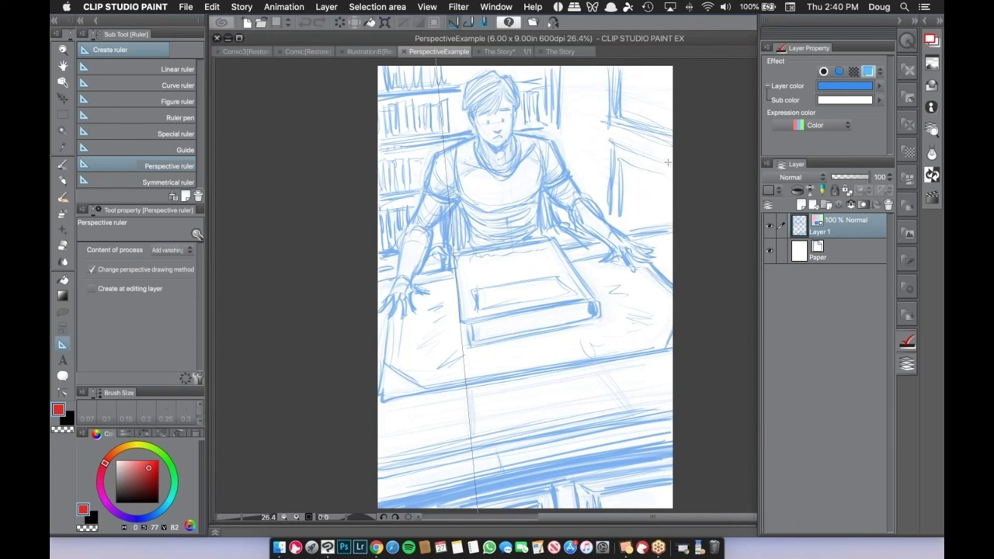
drag(659, 159, 610, 138)
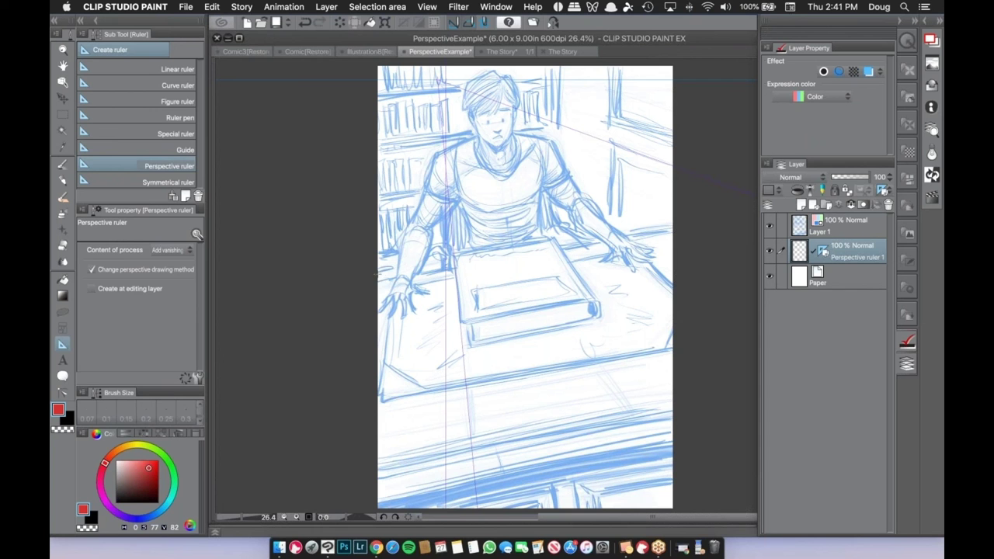
Add a second vanishing point from the desk's back and front edges and a third from the verticals of the window and bookshelf.
drag(381, 277, 550, 247)
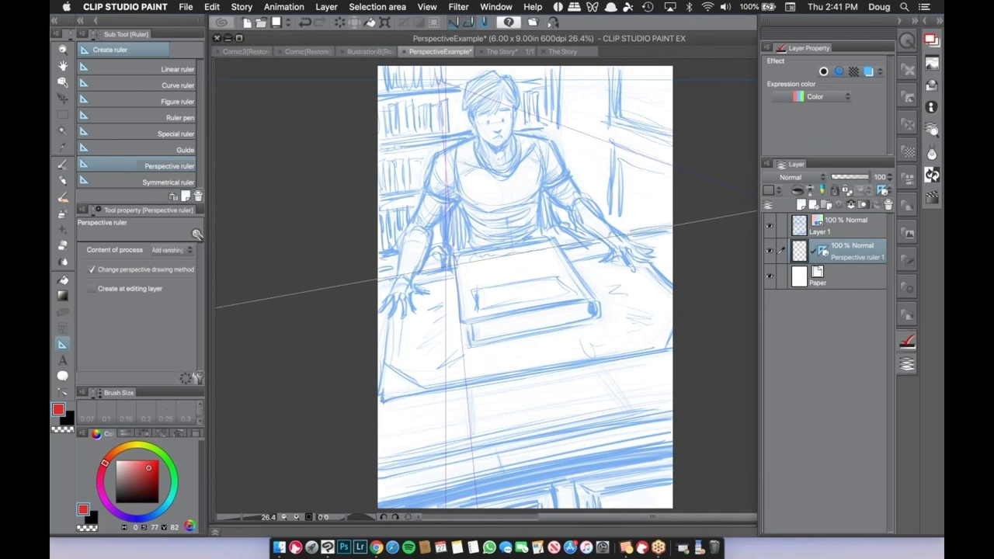
drag(382, 402, 567, 370)
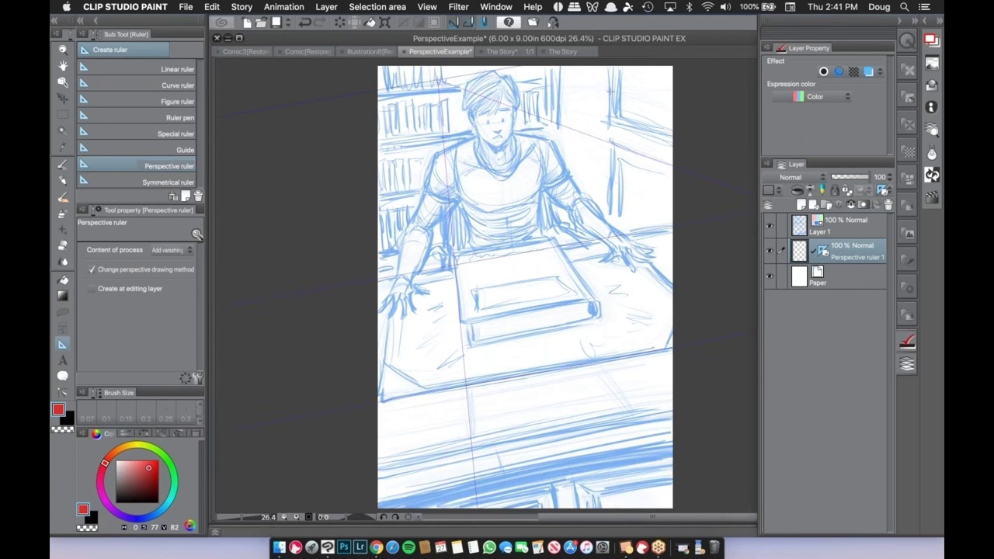
drag(608, 66, 604, 256)
drag(384, 72, 402, 264)
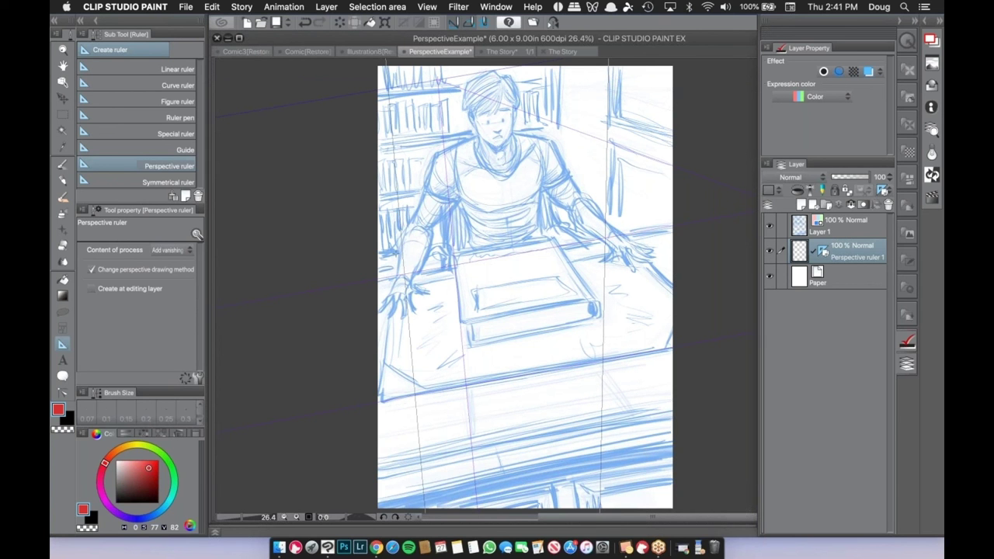
drag(410, 342, 413, 342)
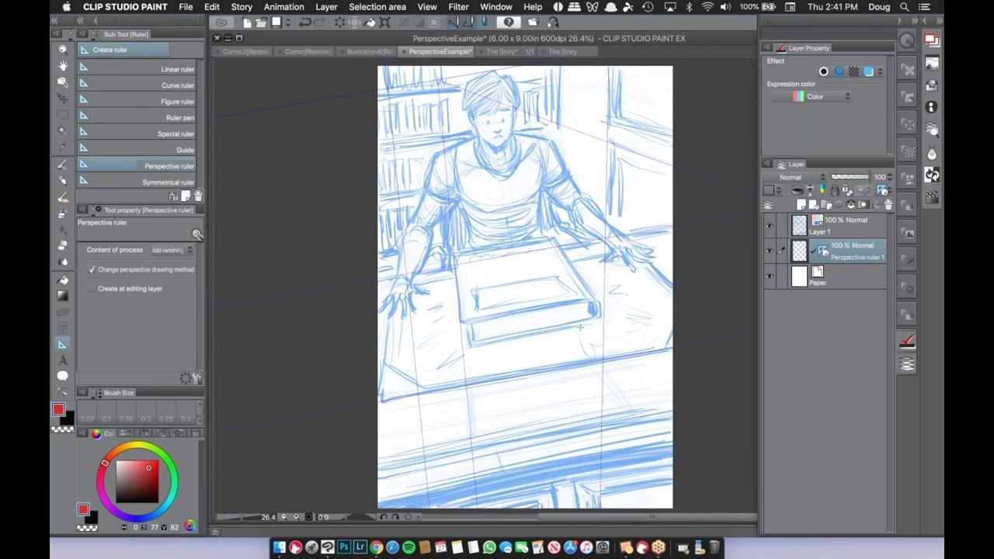
Lower the opacity of the sketch on Layer 1 to 42% and move the perspective ruler layer above it.
click(843, 224)
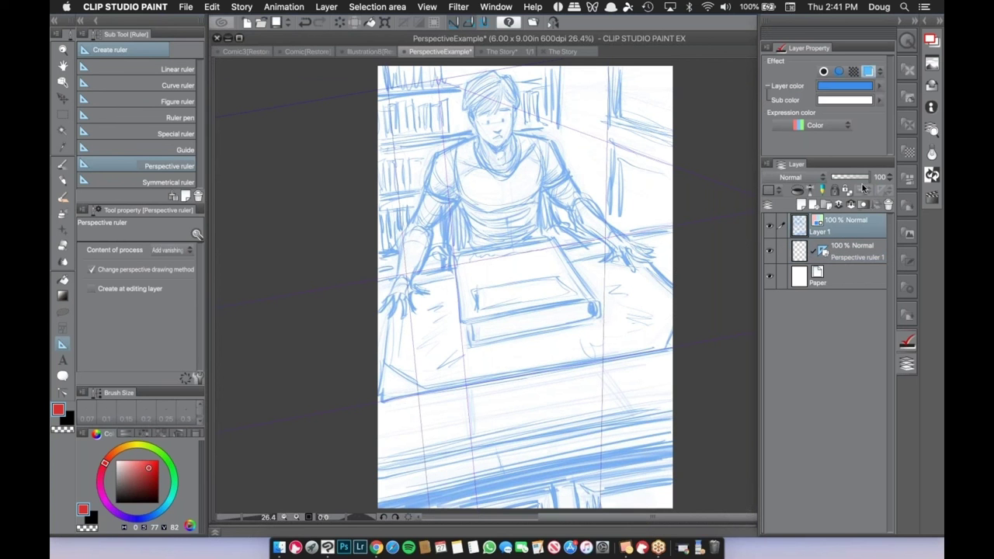
drag(866, 177, 847, 174)
click(854, 250)
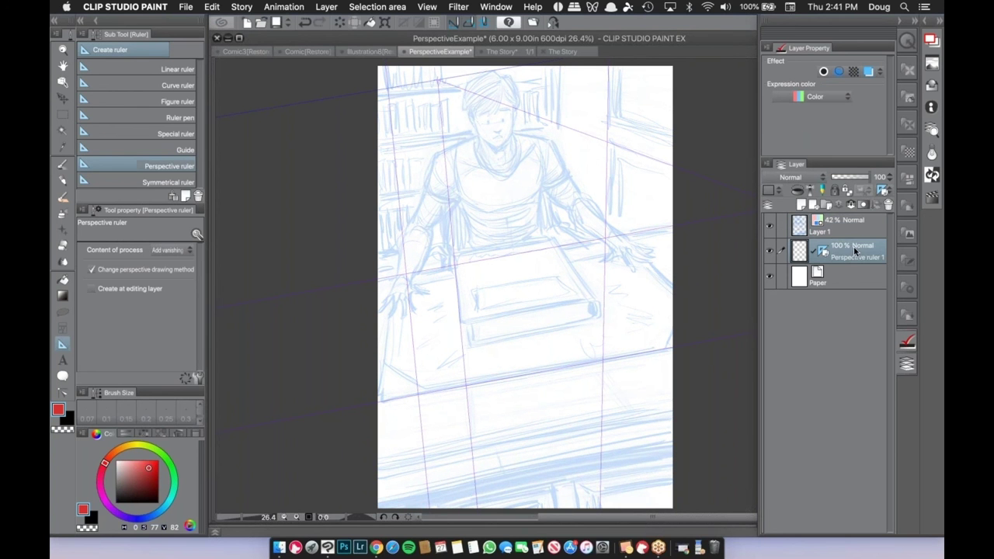
mouse_move(855, 228)
mouse_down()
mouse_move(856, 215)
mouse_move(855, 225)
mouse_up()
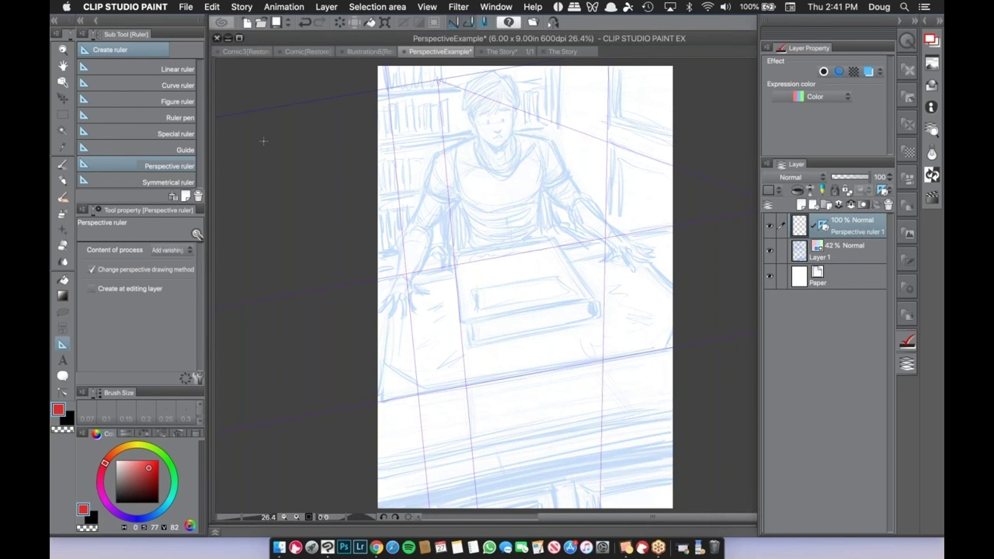
Trace the four edges of the book's top cover in red along the perspective ruler with the Chonky pen.
click(63, 166)
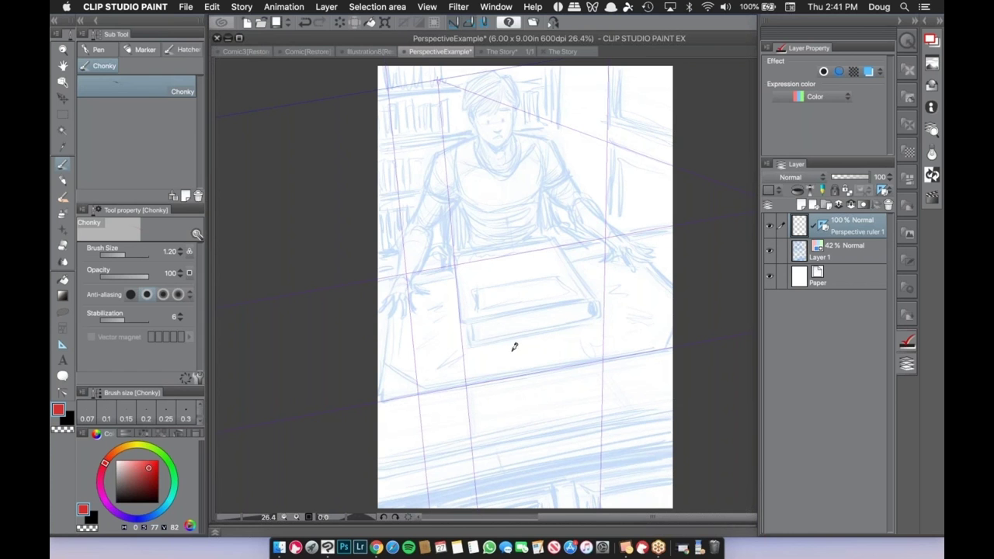
drag(458, 267, 459, 317)
scroll(492, 308, up, 1)
scroll(493, 308, up, 2)
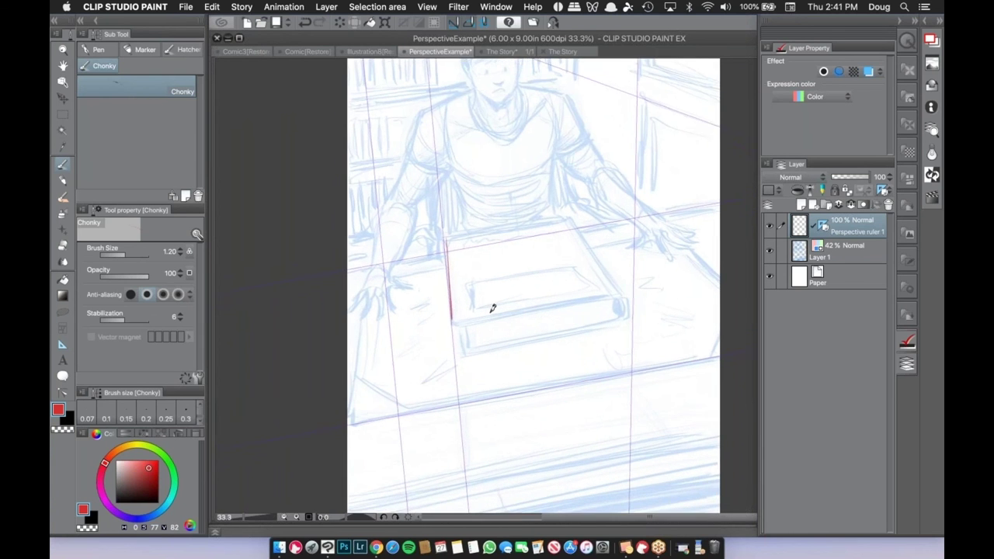
scroll(492, 308, up, 1)
drag(419, 190, 626, 148)
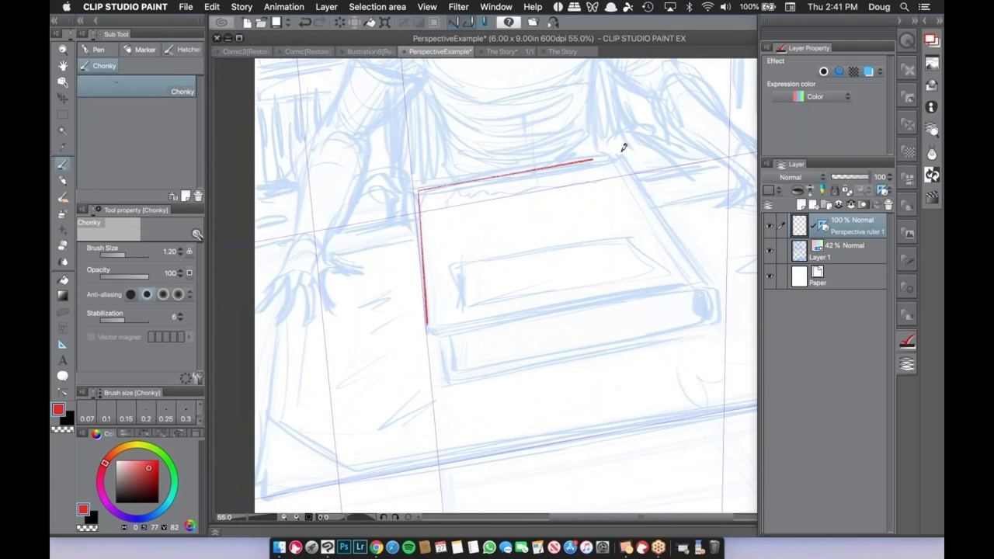
drag(456, 321, 519, 310)
mouse_move(431, 324)
mouse_down()
mouse_move(674, 281)
mouse_move(703, 274)
mouse_up()
drag(621, 154, 728, 287)
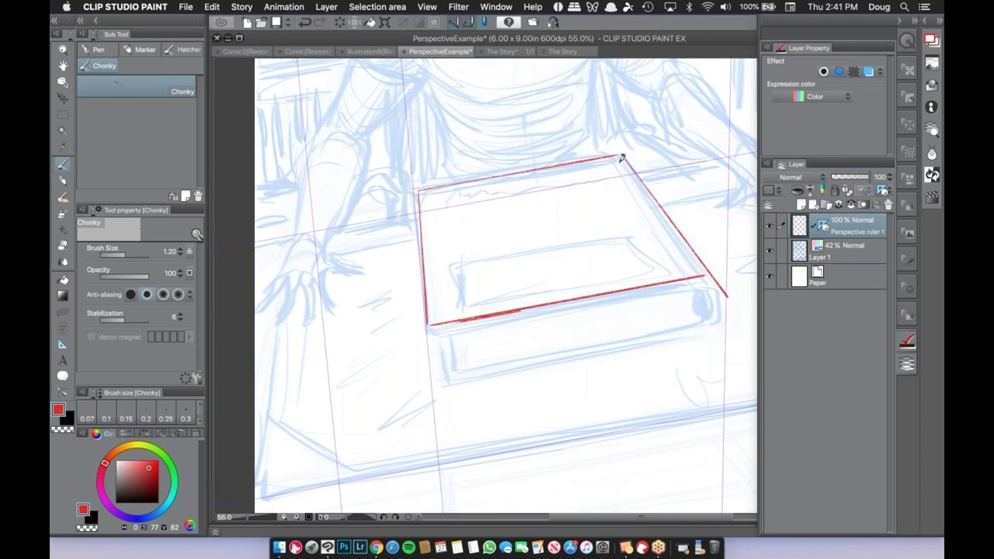
Draw the book's cover thickness, vertical corner and bottom cover edges, and trace the desk's back edge on both sides of the book.
mouse_move(621, 155)
mouse_down()
mouse_move(726, 300)
mouse_move(708, 328)
mouse_up()
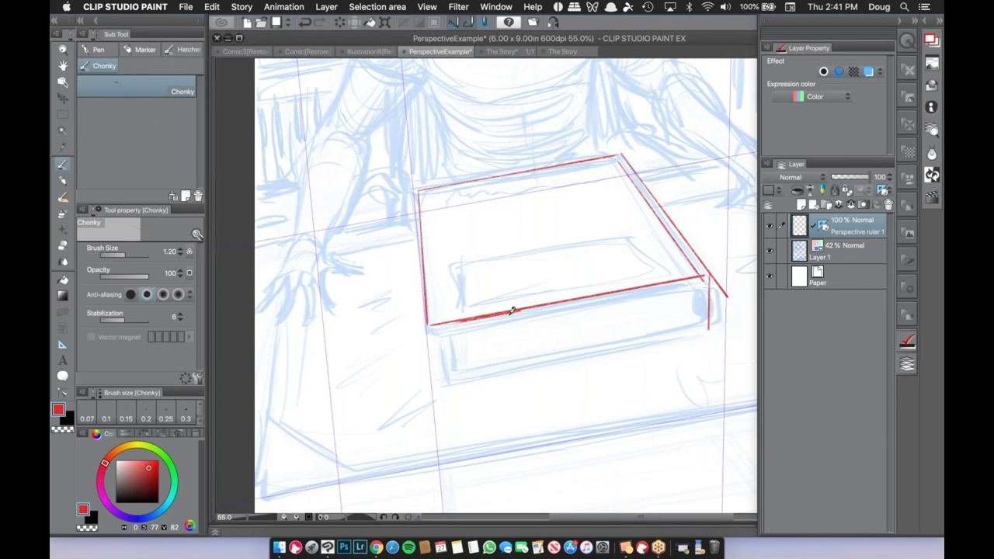
drag(512, 311, 705, 285)
mouse_move(440, 342)
mouse_down()
mouse_move(443, 385)
mouse_move(708, 335)
mouse_up()
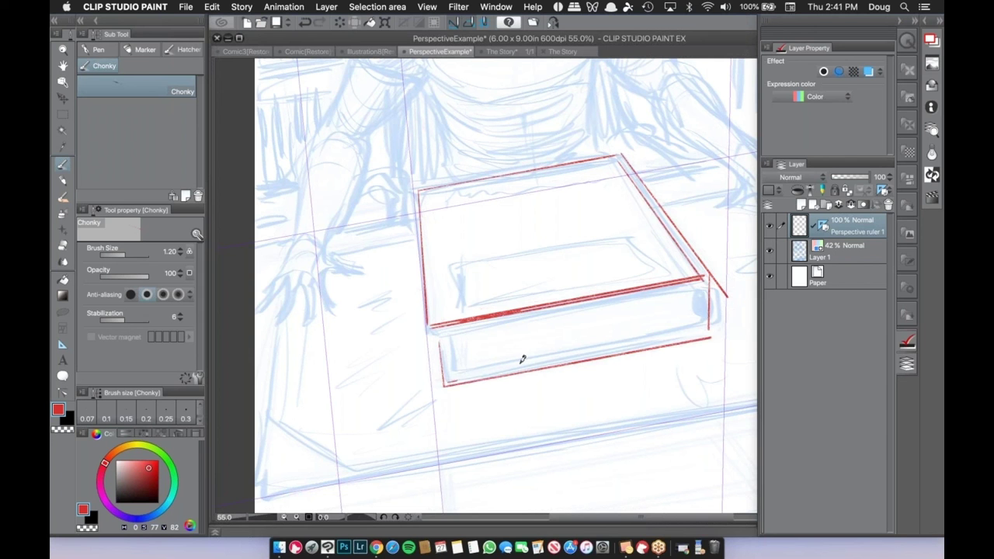
drag(449, 378, 707, 333)
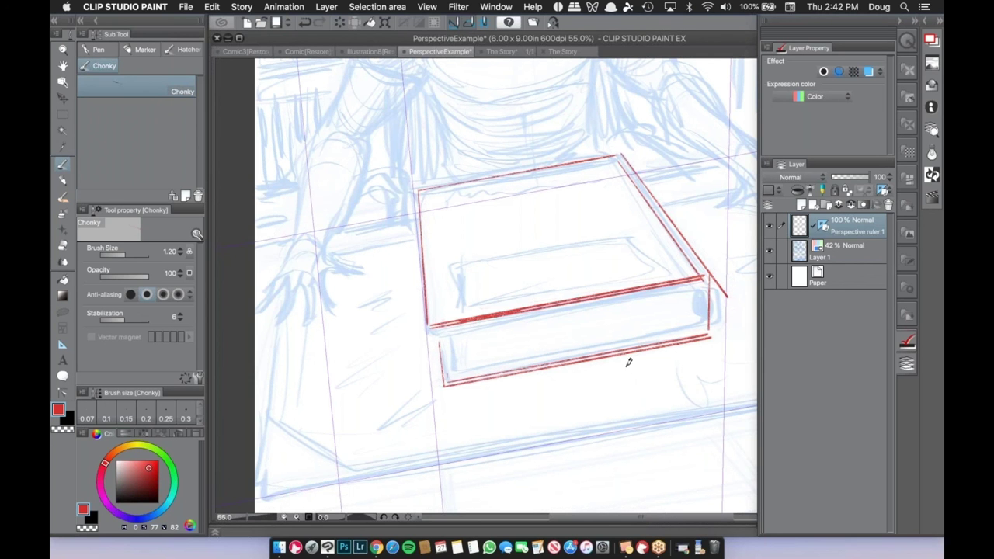
drag(334, 230, 418, 213)
drag(642, 178, 724, 164)
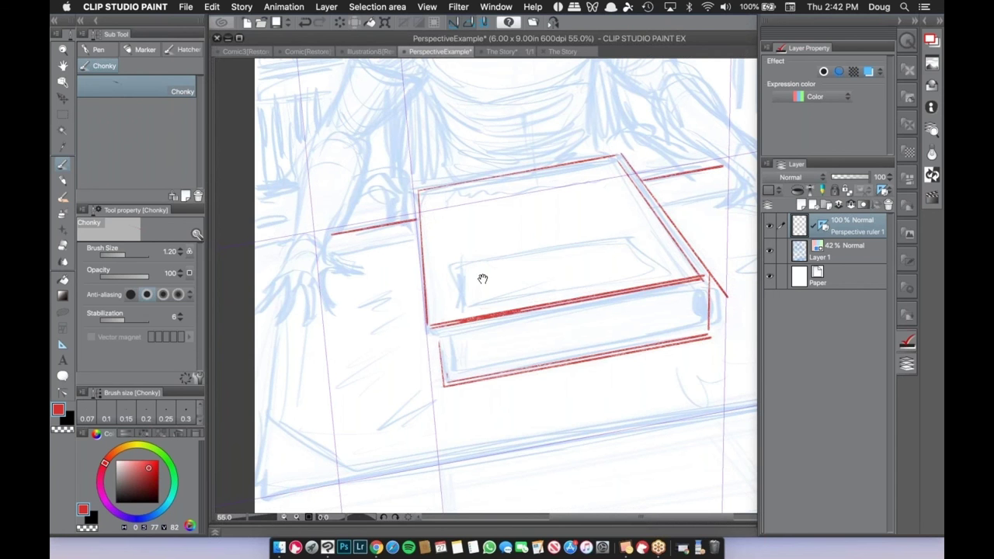
Outline the book's page block between the covers, hatch its page lines, and draw the curved spine end.
mouse_move(493, 252)
mouse_down()
mouse_move(530, 194)
mouse_move(703, 225)
mouse_move(745, 219)
mouse_up()
scroll(543, 338, right, 3)
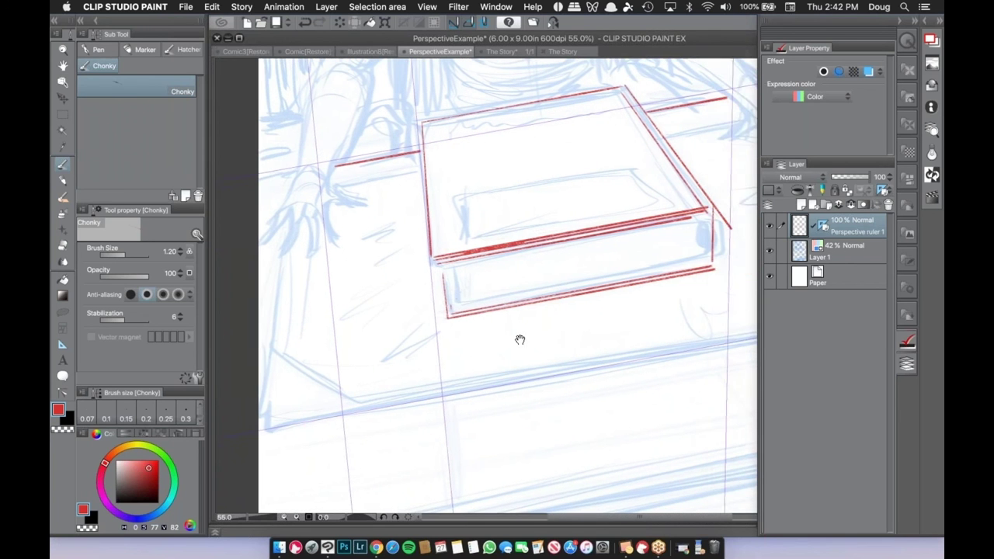
scroll(519, 339, right, 5)
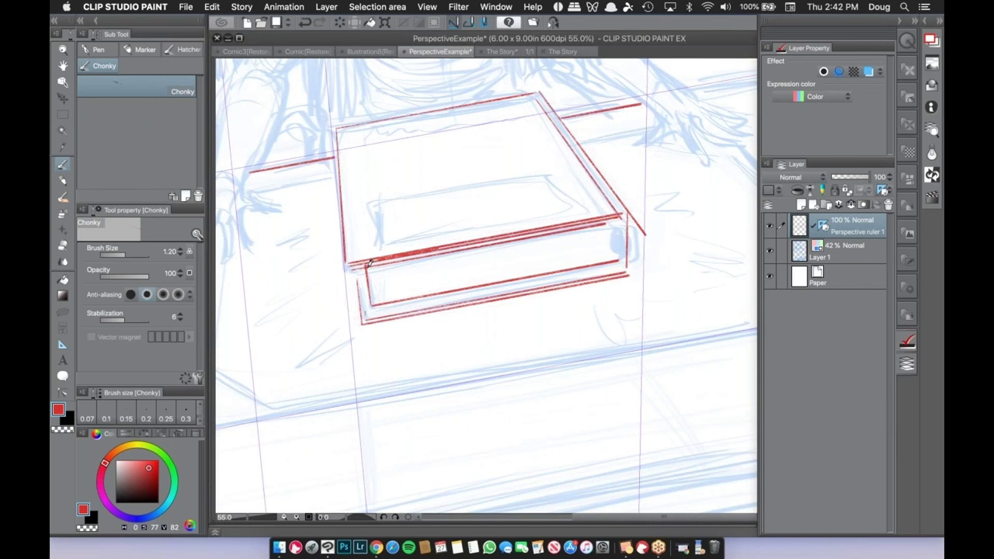
mouse_move(368, 268)
mouse_down()
mouse_move(371, 288)
mouse_move(390, 263)
mouse_move(417, 260)
mouse_move(414, 274)
mouse_up()
drag(368, 301, 473, 277)
mouse_move(614, 229)
mouse_down()
mouse_move(611, 254)
mouse_move(614, 230)
mouse_move(628, 266)
mouse_up()
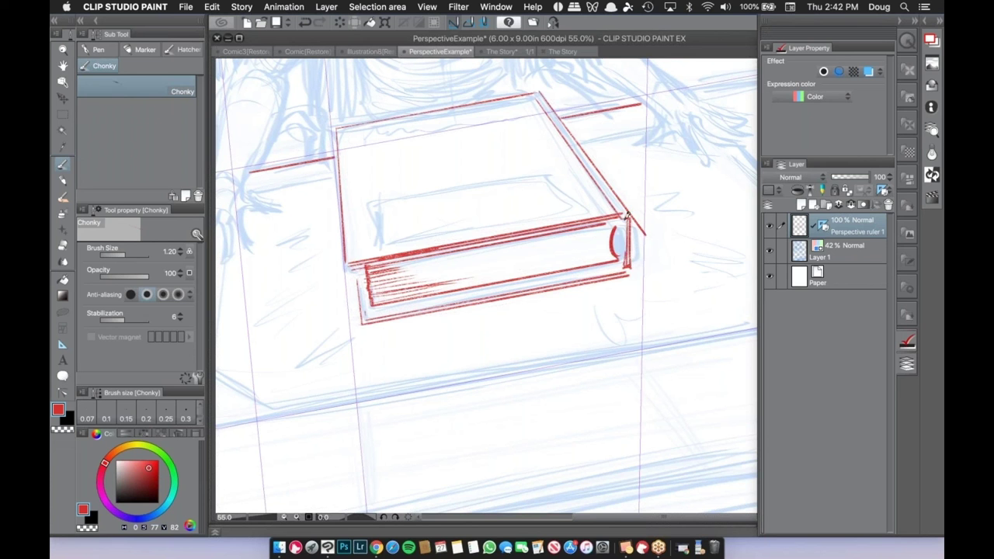
drag(623, 217, 626, 265)
drag(618, 225, 621, 255)
Trace the desk's left side, long front edge and short right side edge in red over the sketch.
drag(626, 417, 664, 465)
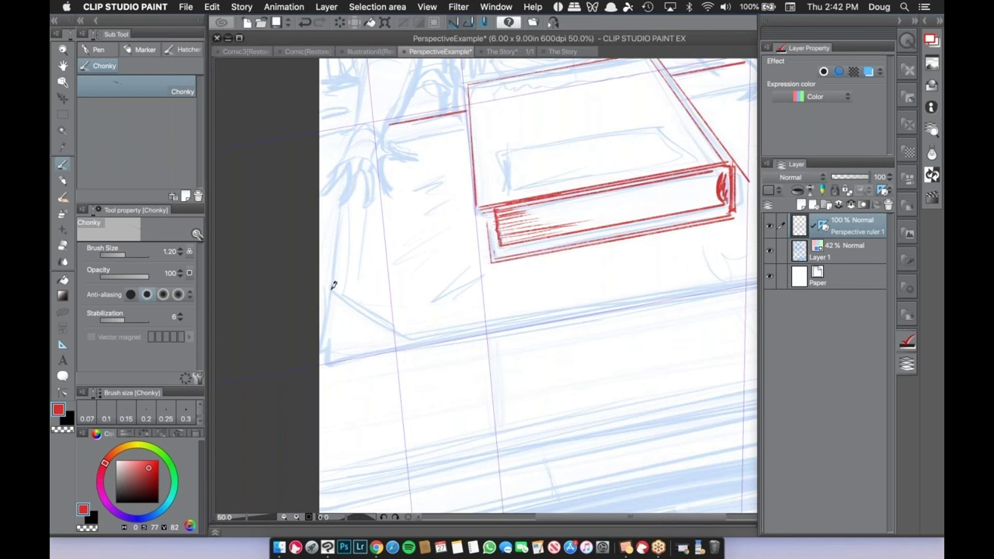
drag(331, 287, 345, 204)
mouse_move(326, 363)
mouse_down()
mouse_move(451, 340)
mouse_move(420, 329)
mouse_up()
drag(311, 310, 757, 226)
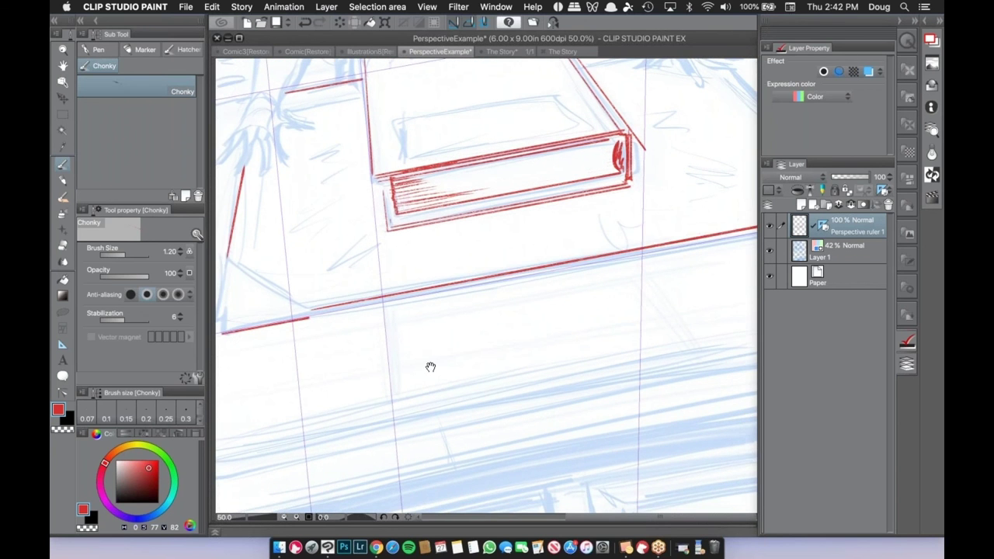
scroll(430, 366, right, 10)
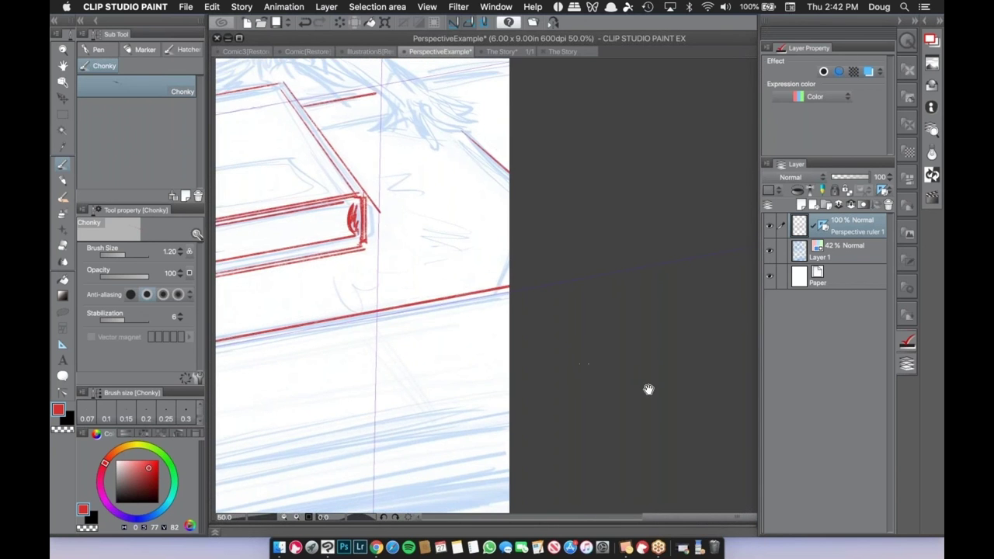
scroll(648, 389, left, 4)
Trace the outer and inner lines of the upper window frame behind the character in red.
scroll(644, 396, down, 5)
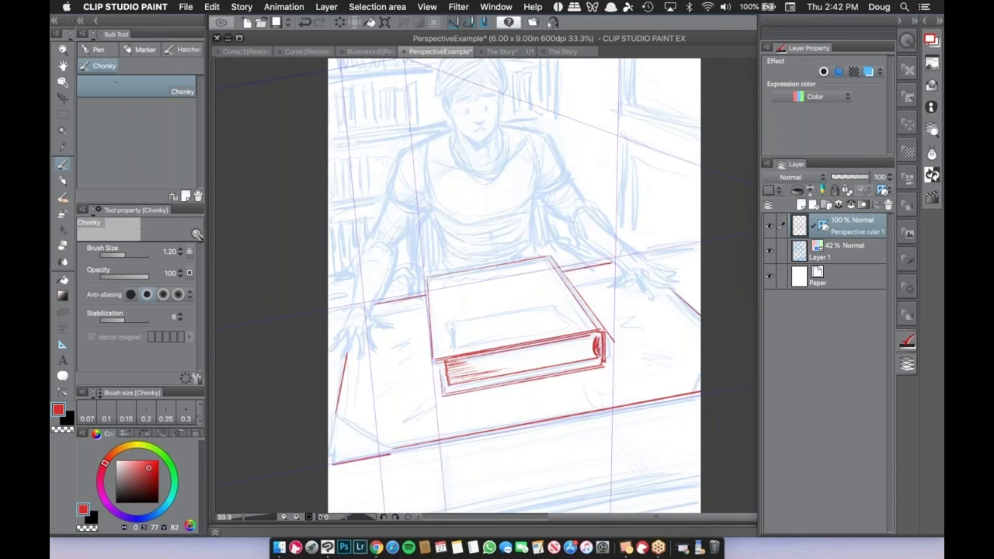
scroll(487, 328, right, 4)
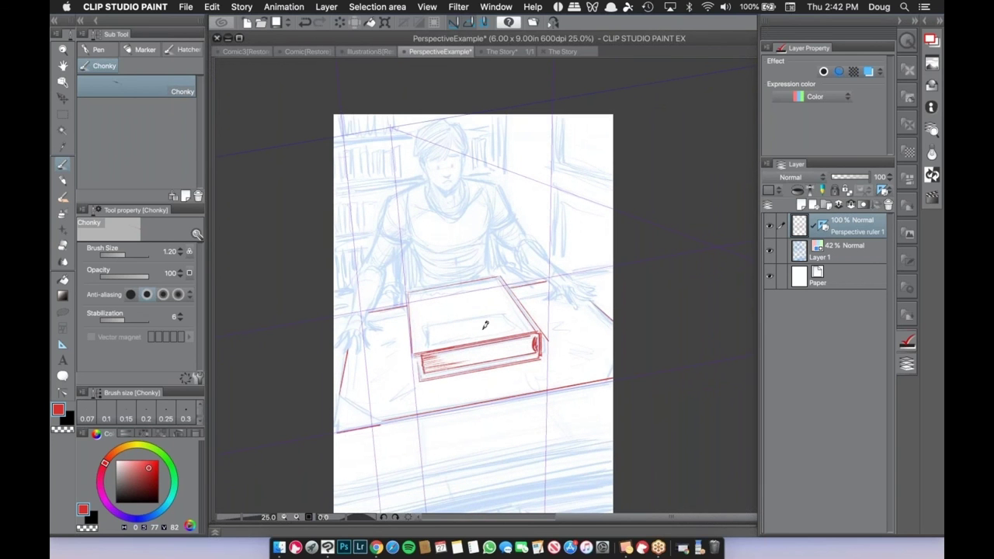
mouse_move(555, 114)
mouse_down()
mouse_move(562, 166)
mouse_move(554, 162)
mouse_move(635, 178)
mouse_up()
mouse_move(563, 117)
mouse_down()
mouse_move(562, 164)
mouse_move(621, 167)
mouse_up()
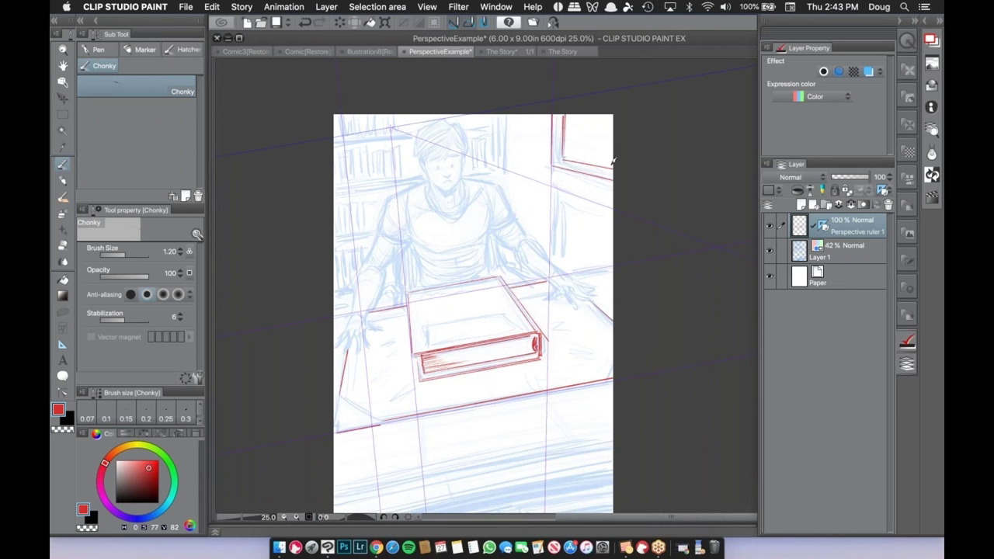
Trace the lower edge of the upper window frame and the outer and inner lines of the window frame below it in red.
drag(563, 157, 618, 166)
drag(560, 190, 641, 212)
mouse_move(558, 189)
mouse_down()
mouse_move(561, 267)
mouse_move(583, 208)
mouse_move(637, 232)
mouse_move(566, 253)
mouse_move(566, 264)
mouse_move(567, 209)
mouse_move(613, 229)
mouse_up()
Trace the upper bookshelf behind the character in red, with double shelf edges, the row of books and short hatching under the top shelf.
drag(347, 184, 503, 164)
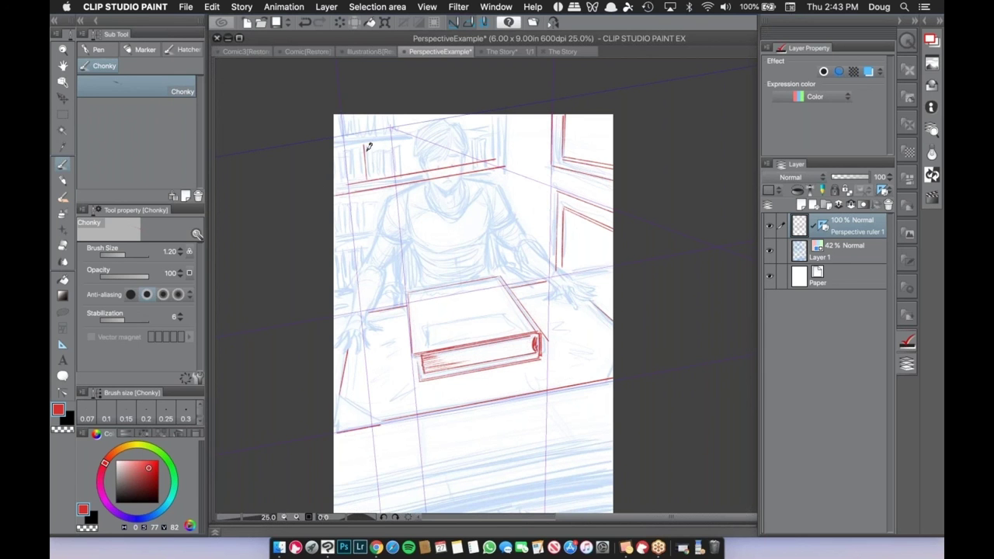
mouse_move(336, 150)
mouse_down()
mouse_move(461, 136)
mouse_move(506, 115)
mouse_move(476, 125)
mouse_move(474, 163)
mouse_up()
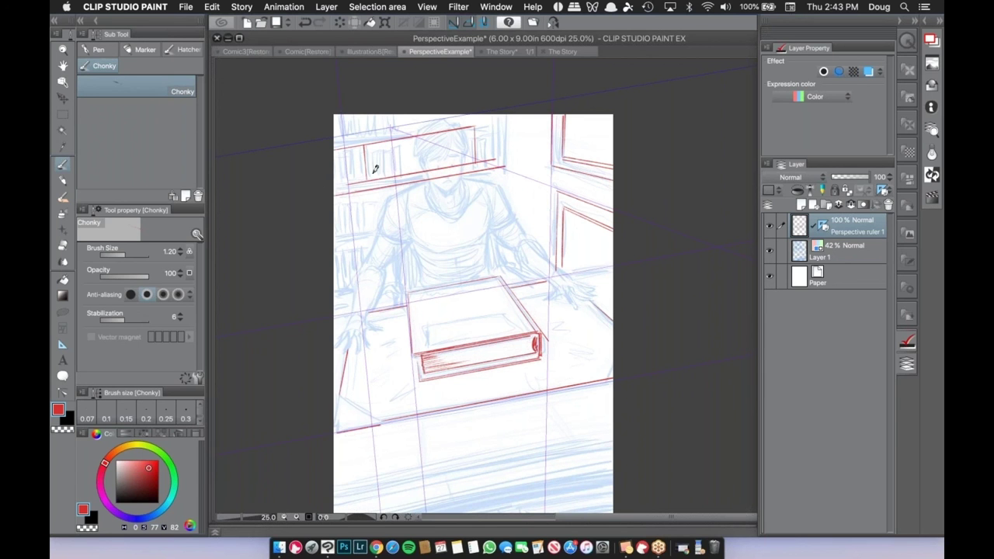
drag(335, 183, 482, 155)
drag(335, 141, 476, 110)
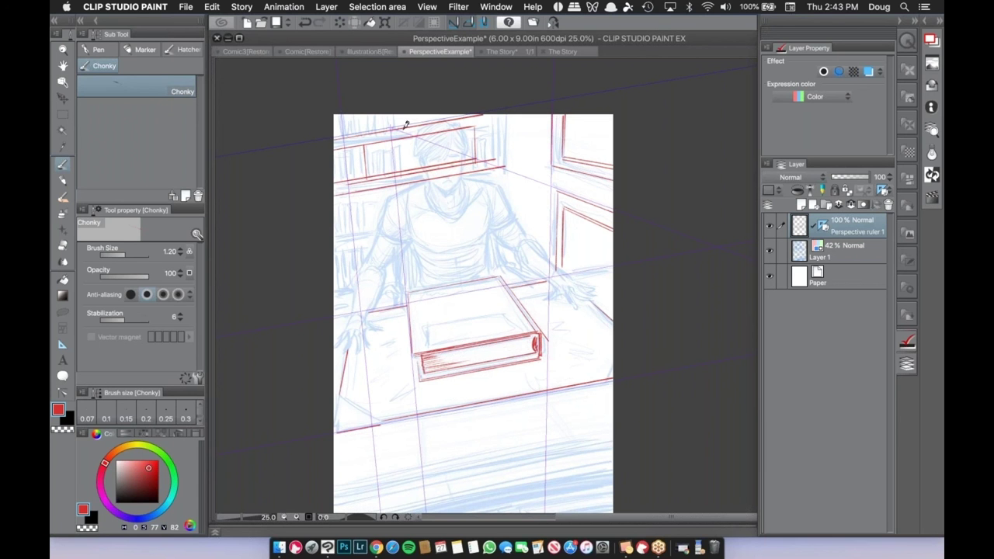
drag(336, 143, 476, 113)
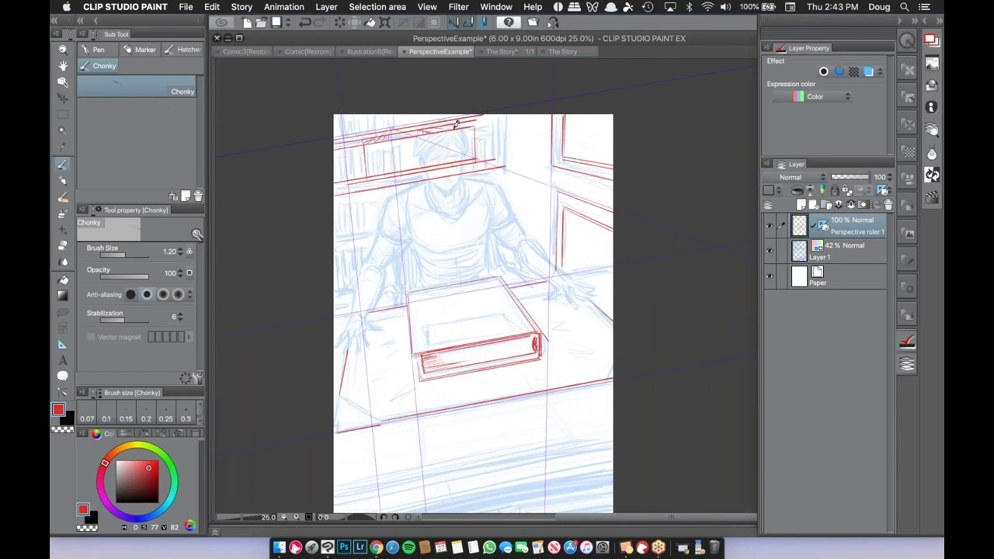
Trace the bookcase's vertical side post beside the character and the lower shelf edge in red.
mouse_move(494, 117)
mouse_down()
mouse_move(494, 180)
mouse_move(505, 115)
mouse_move(504, 228)
mouse_up()
drag(505, 184, 498, 227)
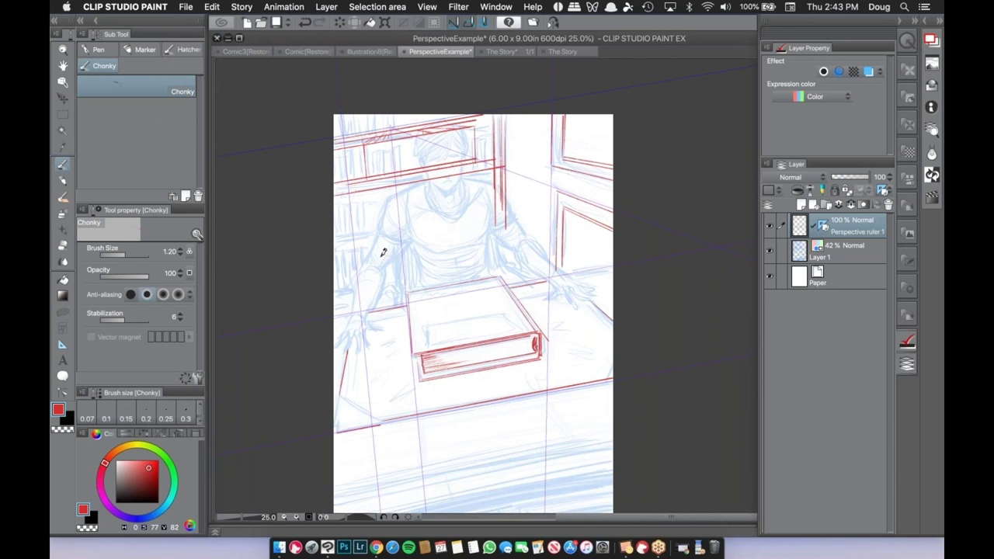
mouse_move(439, 223)
mouse_down()
mouse_move(336, 225)
mouse_move(422, 218)
mouse_up()
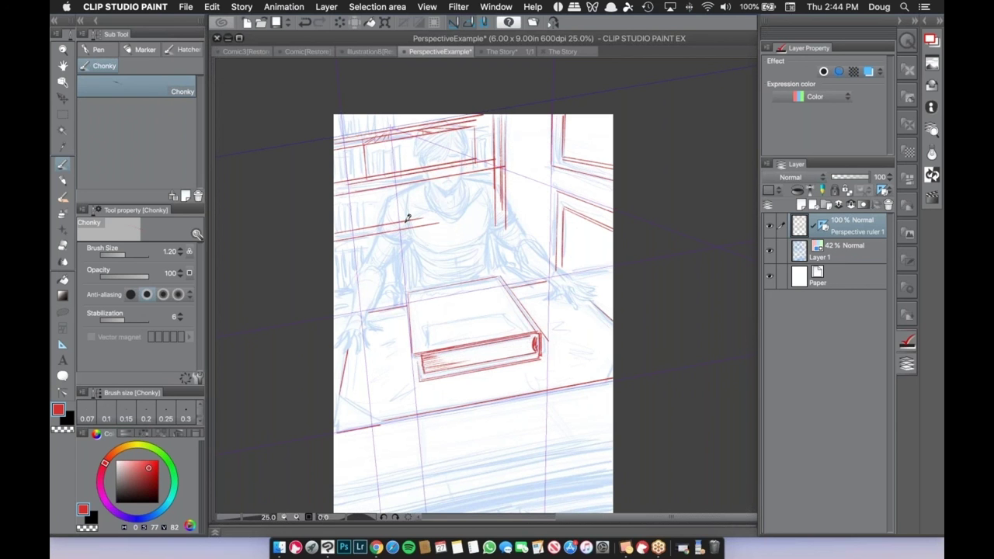
Draw straight red lines radiating from the vanishing point above the character across the desk scene with the Straight line tool.
click(64, 344)
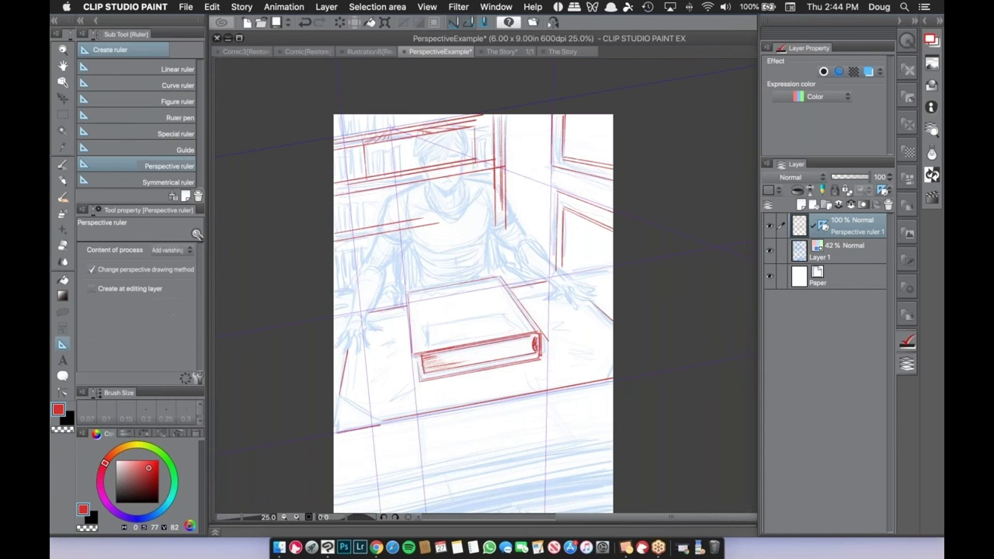
click(63, 310)
click(163, 72)
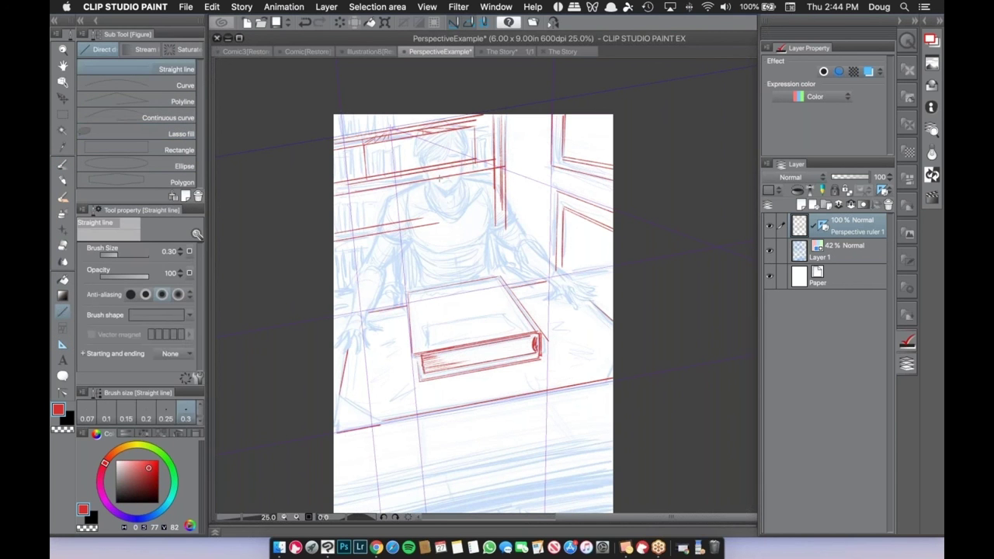
drag(390, 125, 522, 451)
key(super+z)
drag(389, 126, 525, 419)
mouse_move(391, 127)
mouse_down()
mouse_move(656, 377)
mouse_move(710, 324)
mouse_up()
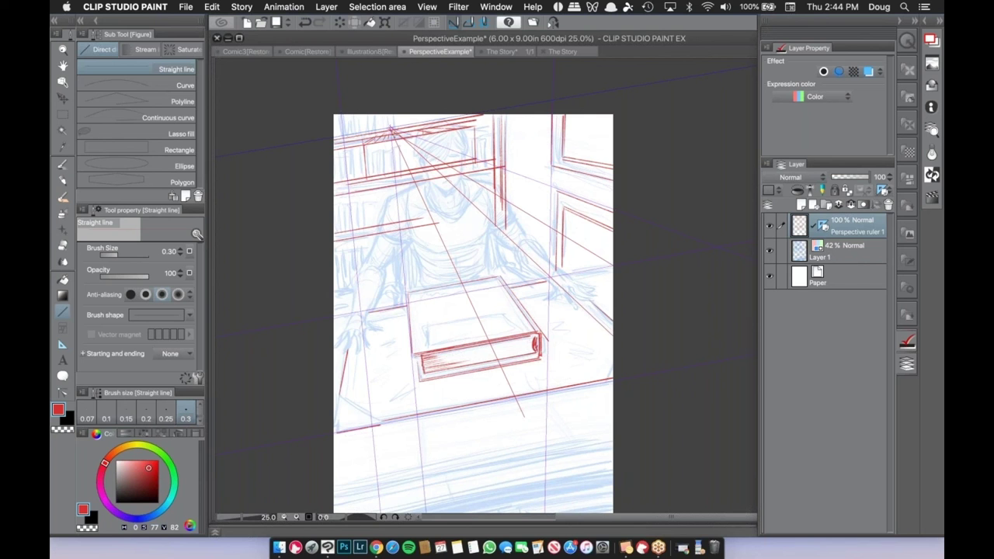
drag(392, 130, 364, 449)
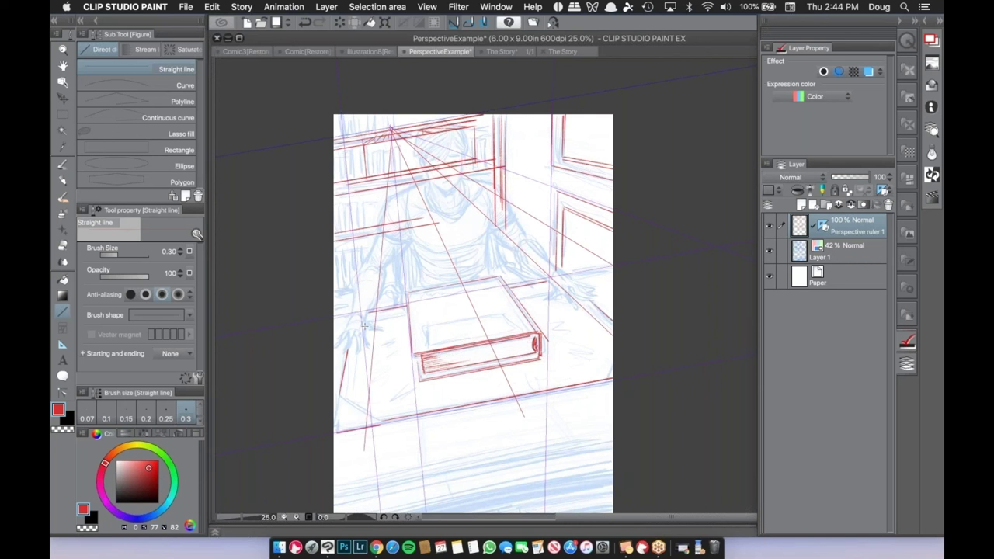
drag(390, 129, 371, 167)
drag(391, 129, 334, 253)
drag(340, 331, 320, 415)
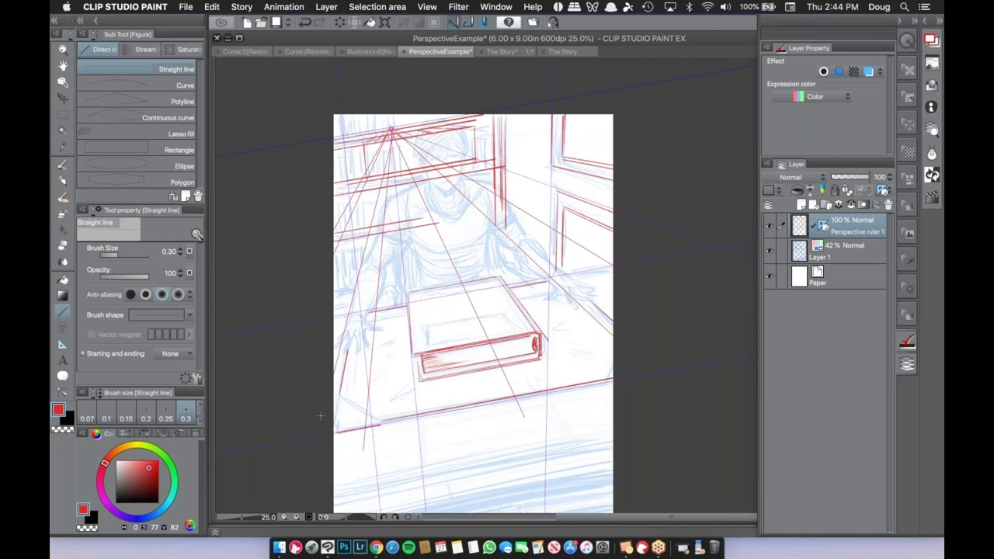
Undo the straight lines radiating from the vanishing point and the last shelf stroke.
key(super+z)
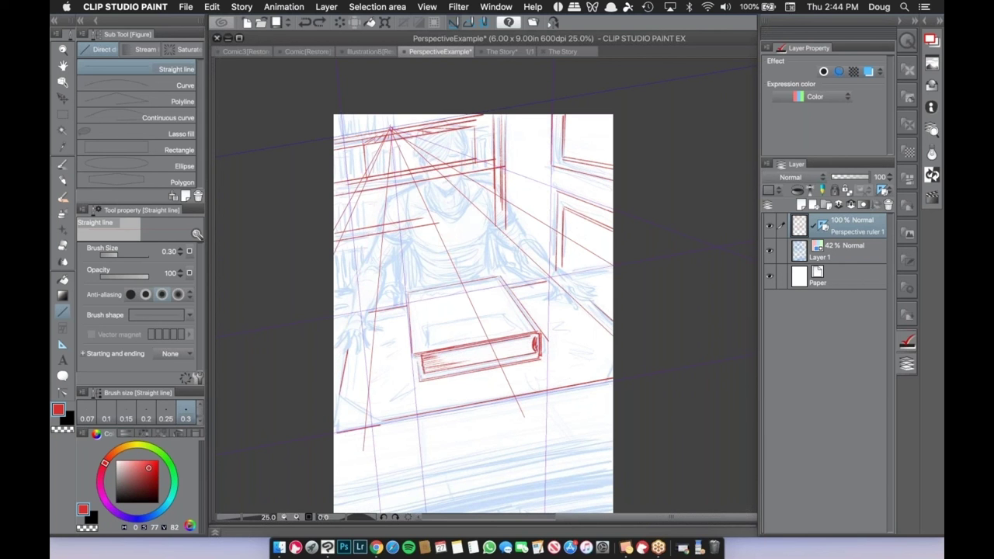
key(super+z)
key(super+z)
key(super+z)
key(super+z)
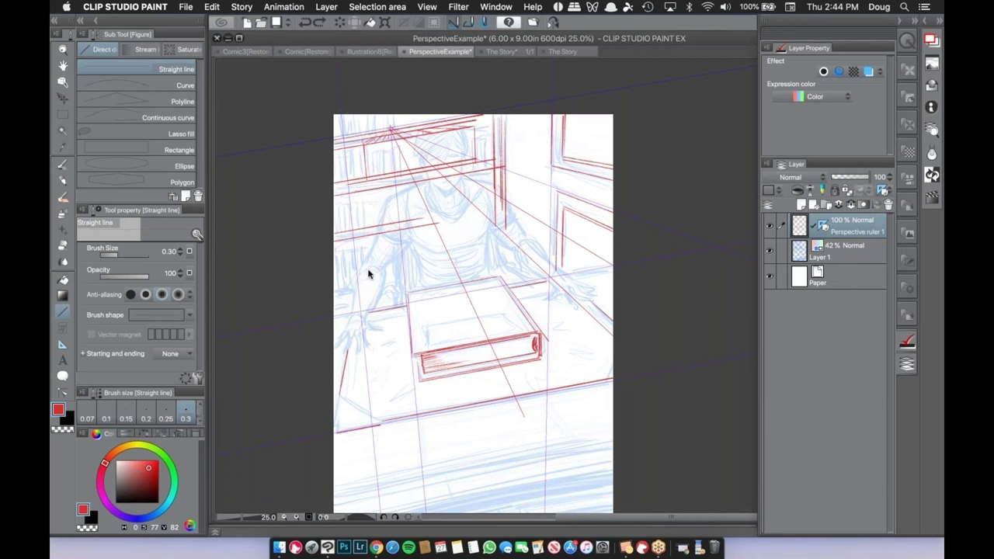
key(super+z)
key(super+z)
key(super+z)
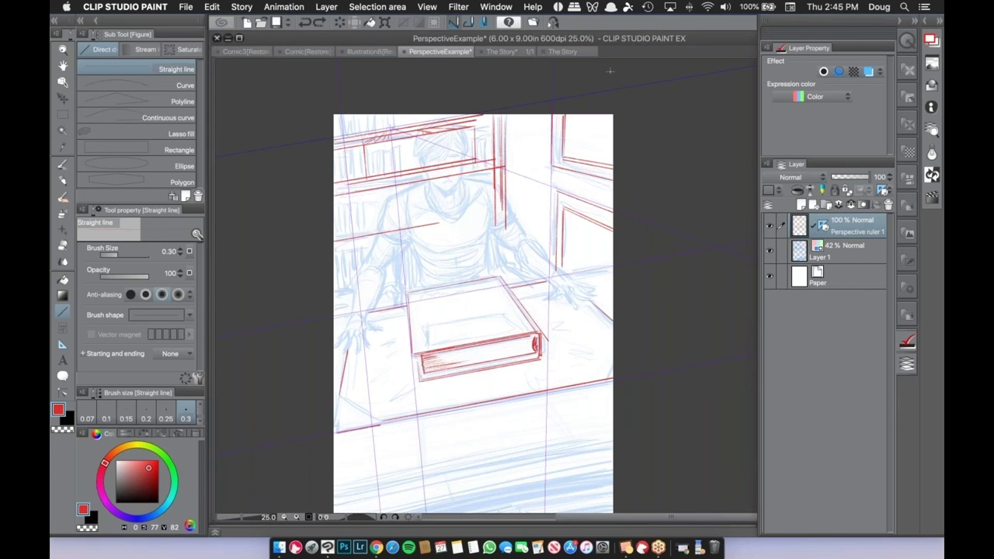
Switch to The Story document and review the whole two-point perspective box with its ruler.
click(503, 55)
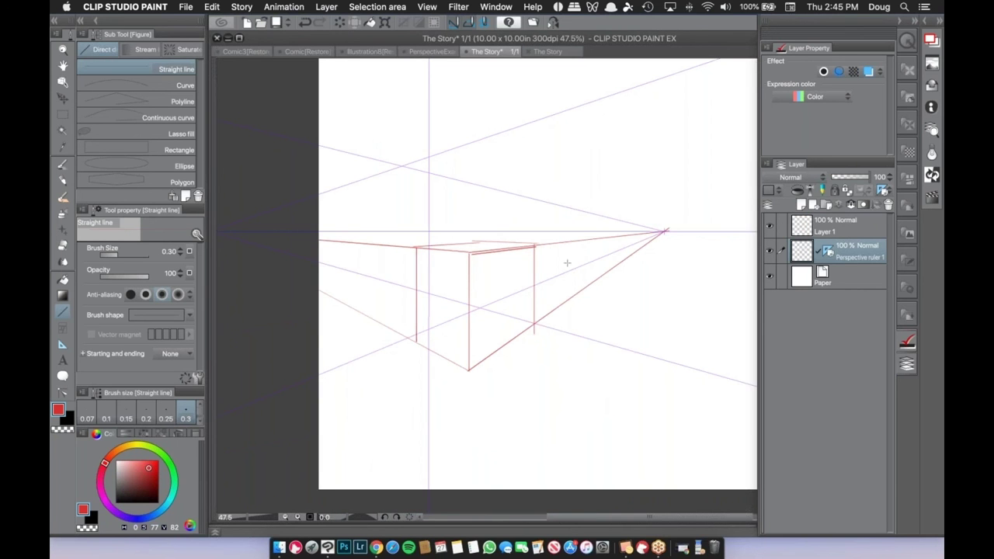
scroll(550, 252, down, 1)
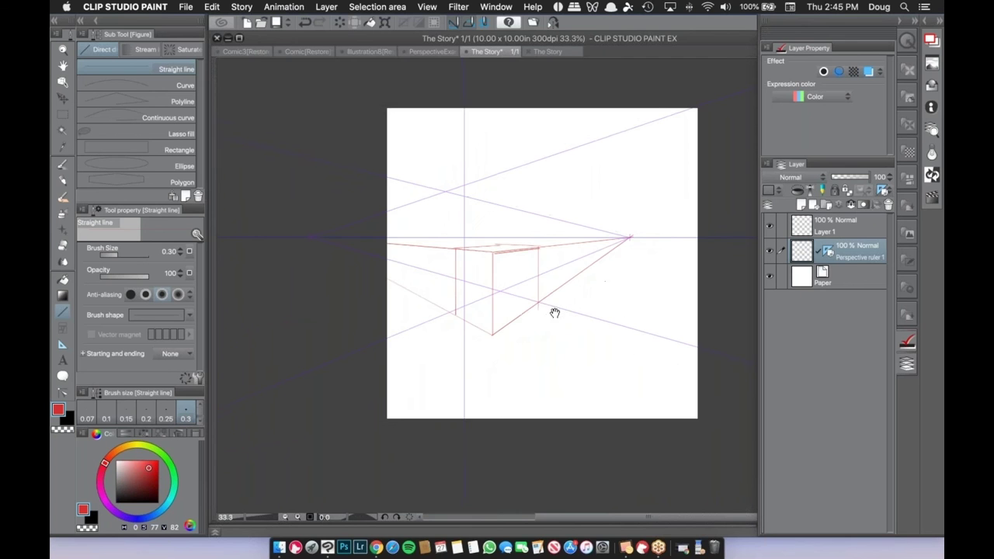
drag(555, 313, 495, 350)
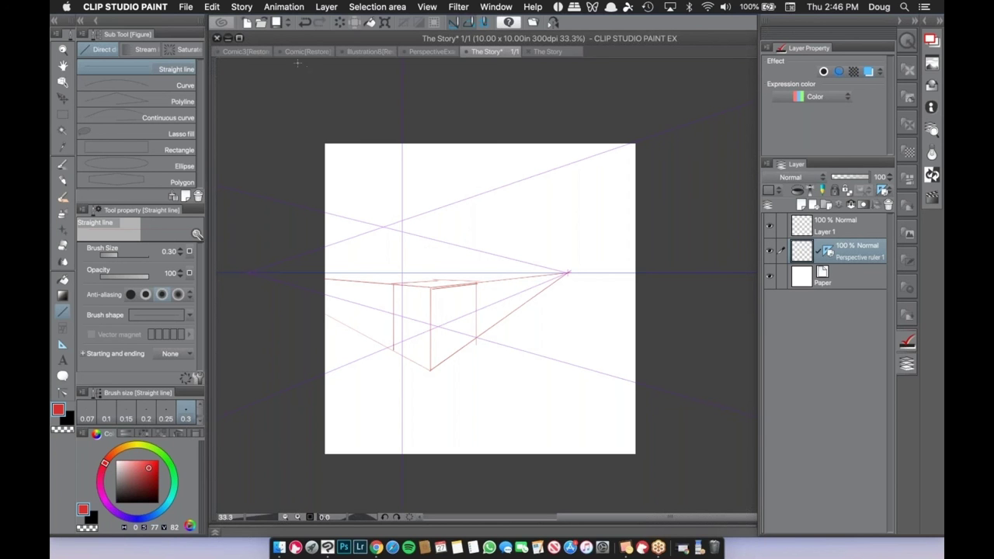
Switch to the Comic[Restore] document with the ruler creation tool active.
click(63, 165)
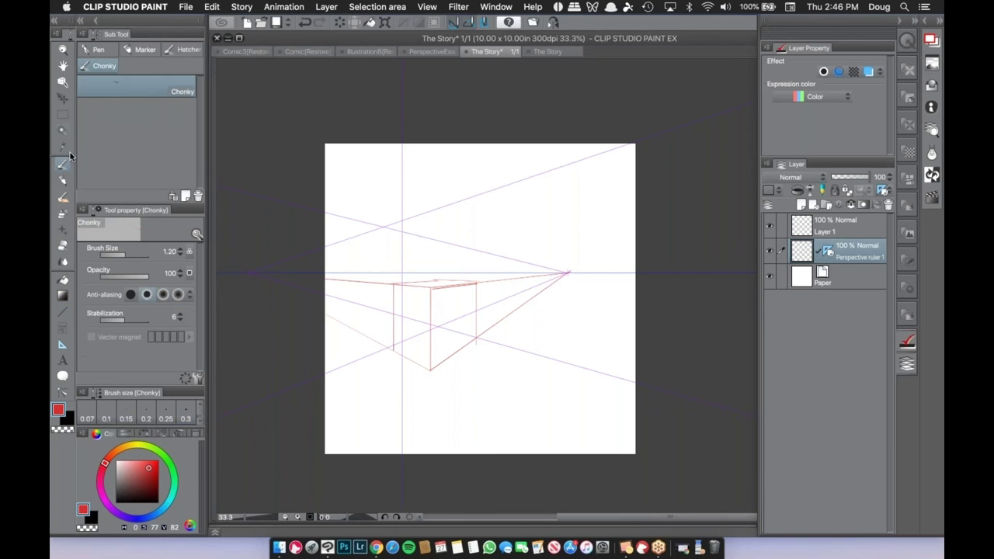
click(63, 343)
click(303, 51)
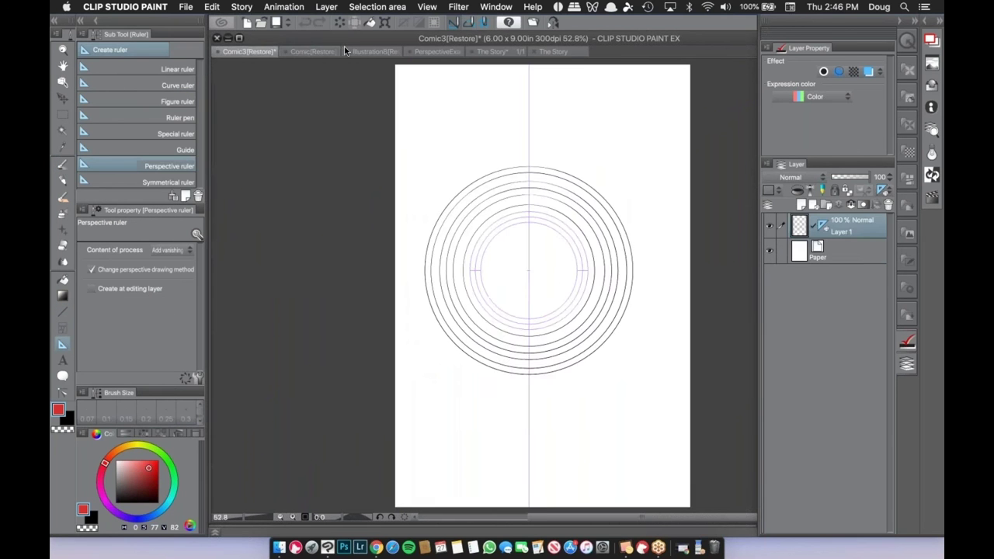
Create a long diagonal linear ruler across the upper canvas and trace along it in red with the Chonky brush.
click(177, 69)
drag(322, 107, 627, 277)
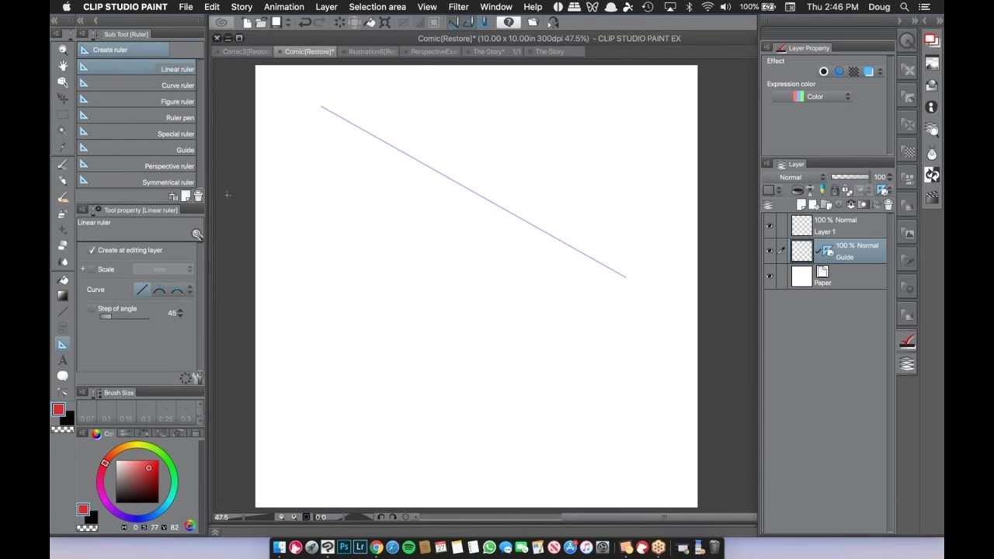
click(63, 164)
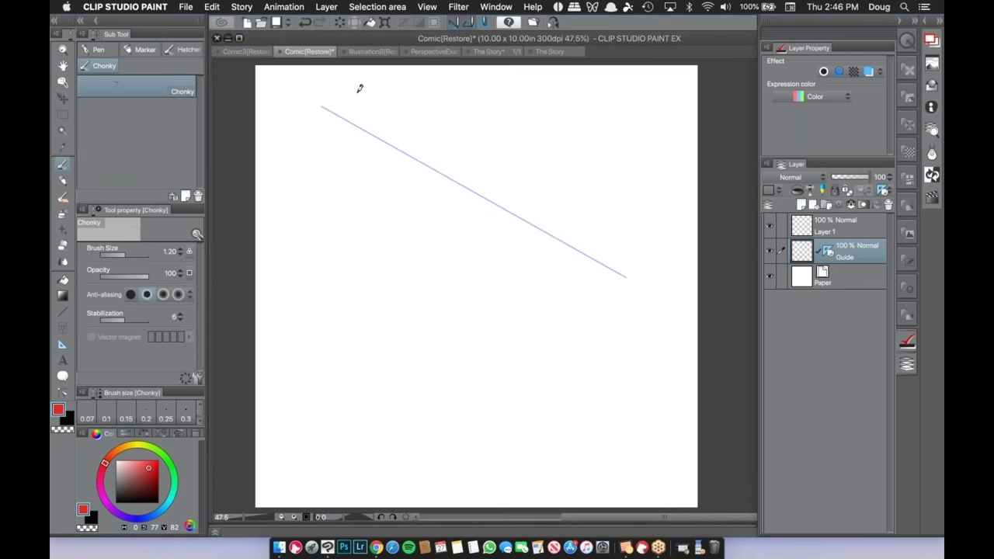
drag(330, 108, 625, 273)
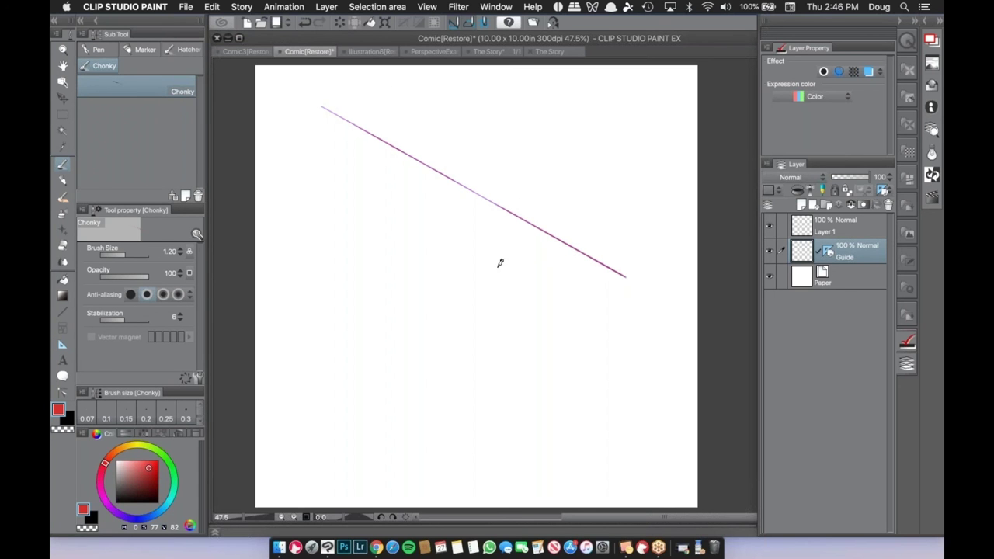
Enlarge the Chonky brush to size 12 and paint thick red strokes along the diagonal ruler.
key(])
key(])
key(])
key(])
key(])
key(])
key(])
key(])
key(])
key(])
key(])
key(bracketright)
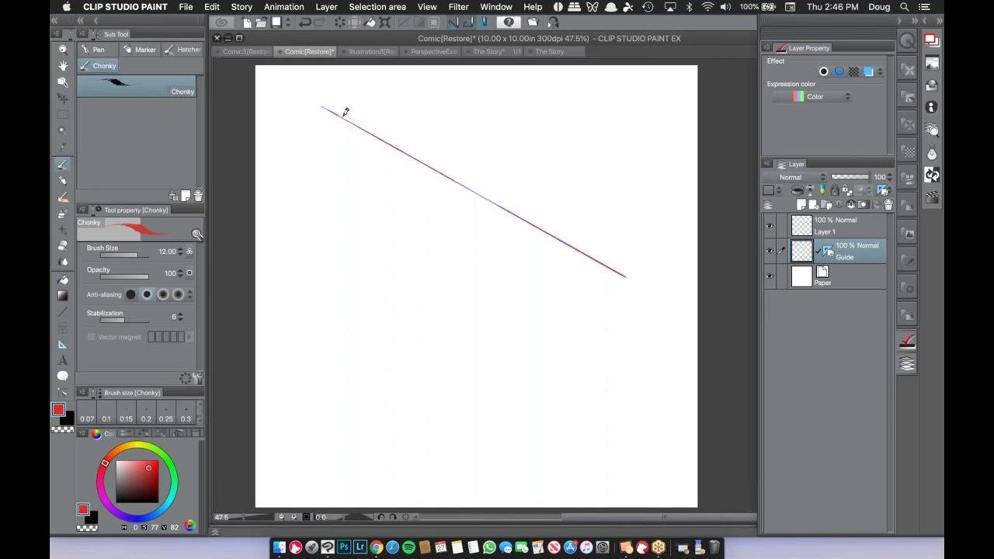
drag(386, 133, 632, 281)
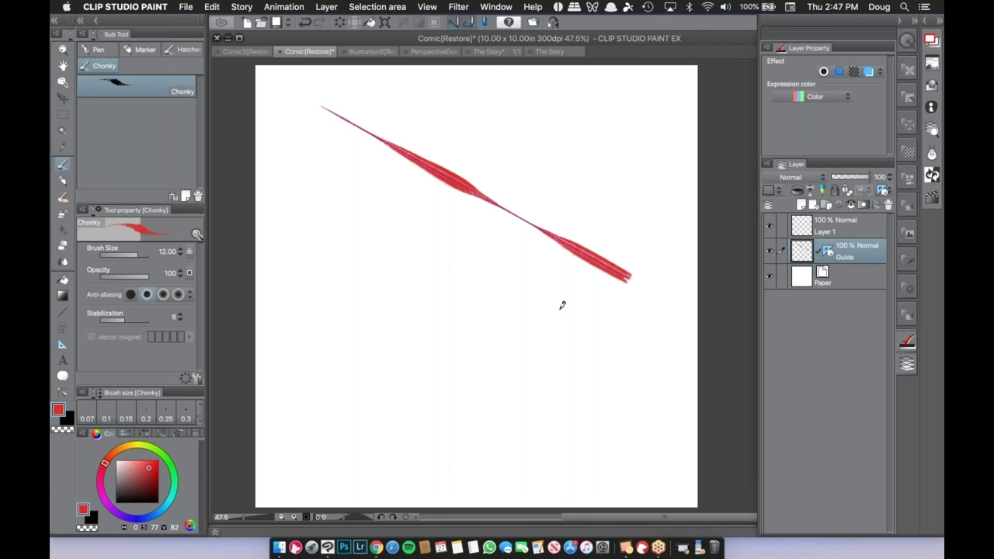
Undo the red brush strokes and the diagonal linear ruler.
key(super+z)
key(super+z)
key(super+z)
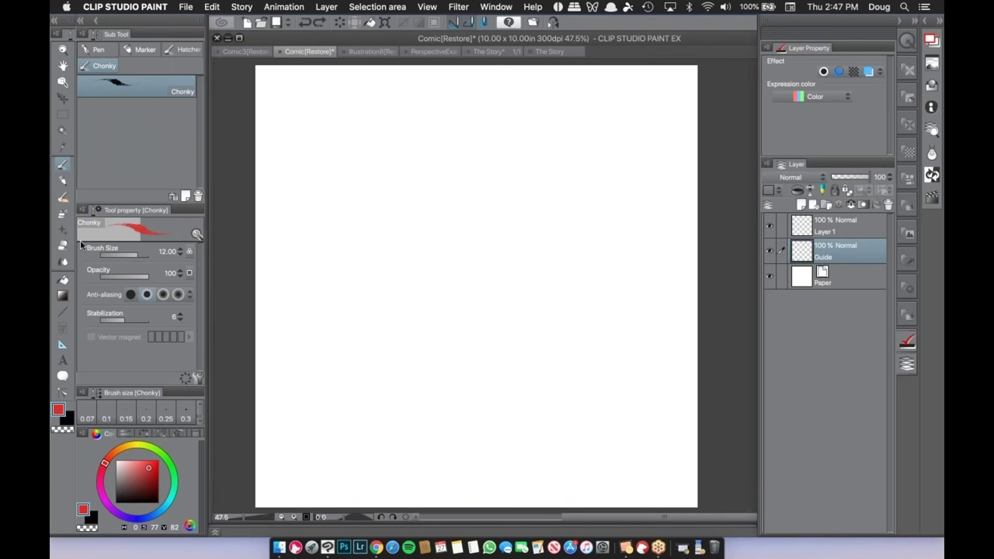
Create a gently rising linear ruler near the canvas's upper edge and a wavy freehand ruler beneath it with the Ruler pen.
click(63, 344)
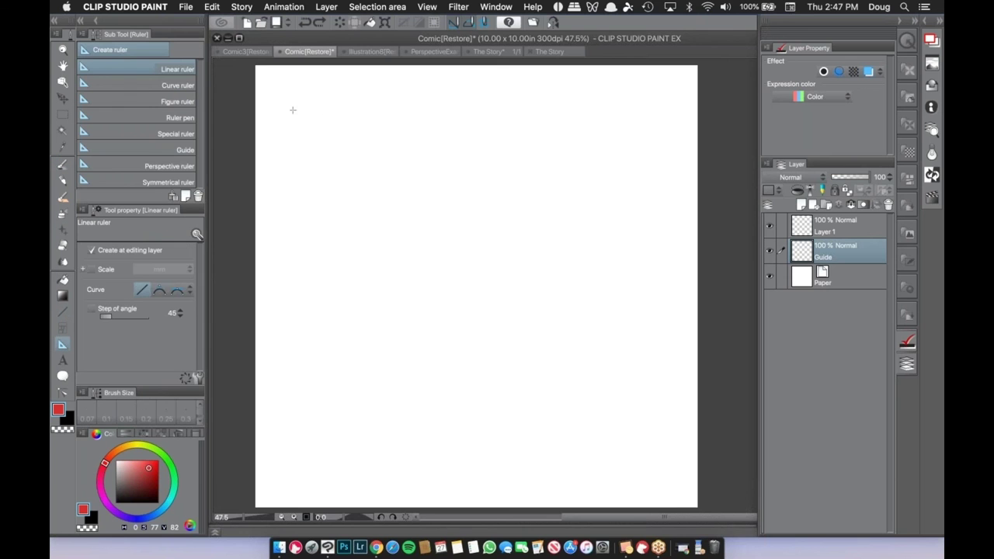
drag(292, 109, 492, 86)
click(180, 118)
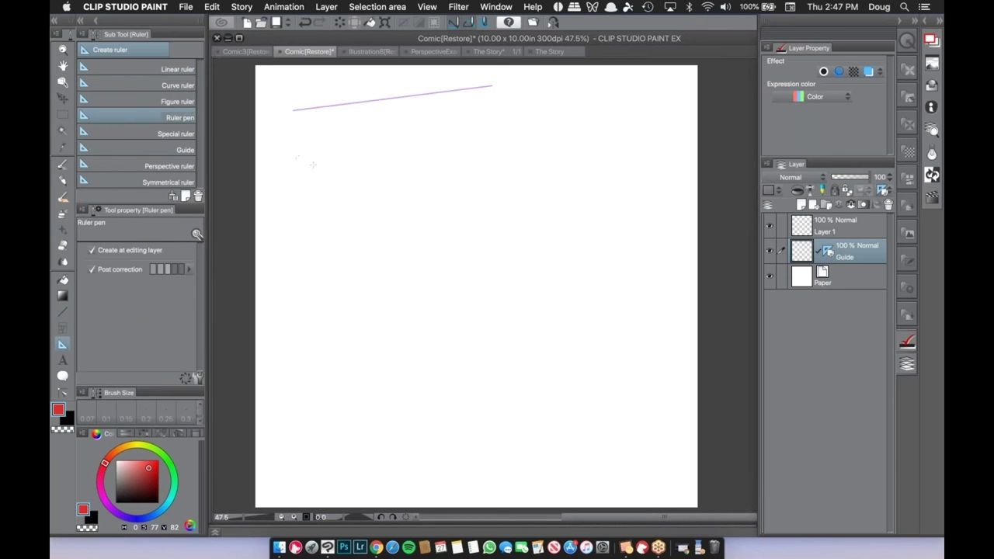
drag(302, 138, 385, 392)
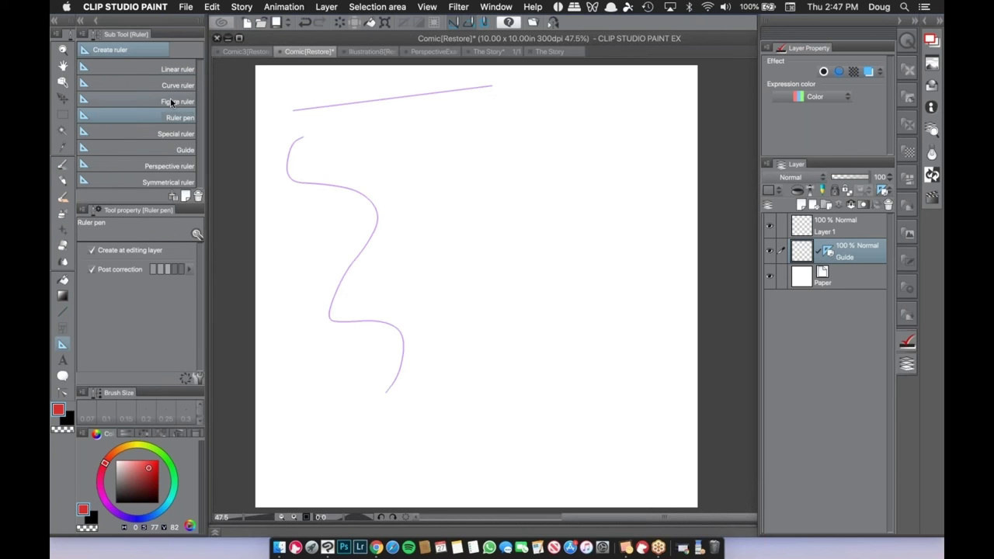
Create a slightly tilted square figure ruler beside the wavy ruler.
click(177, 101)
drag(448, 153, 590, 295)
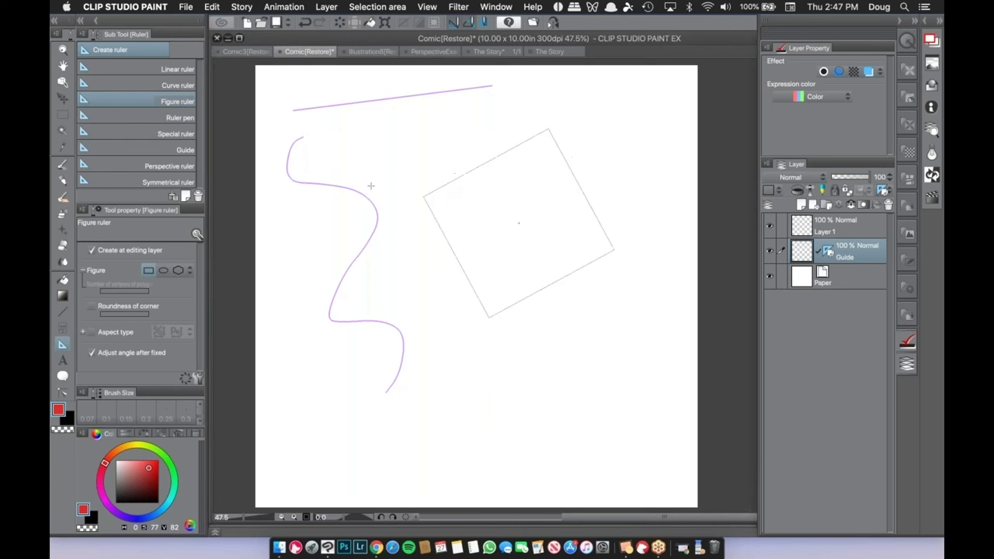
click(574, 293)
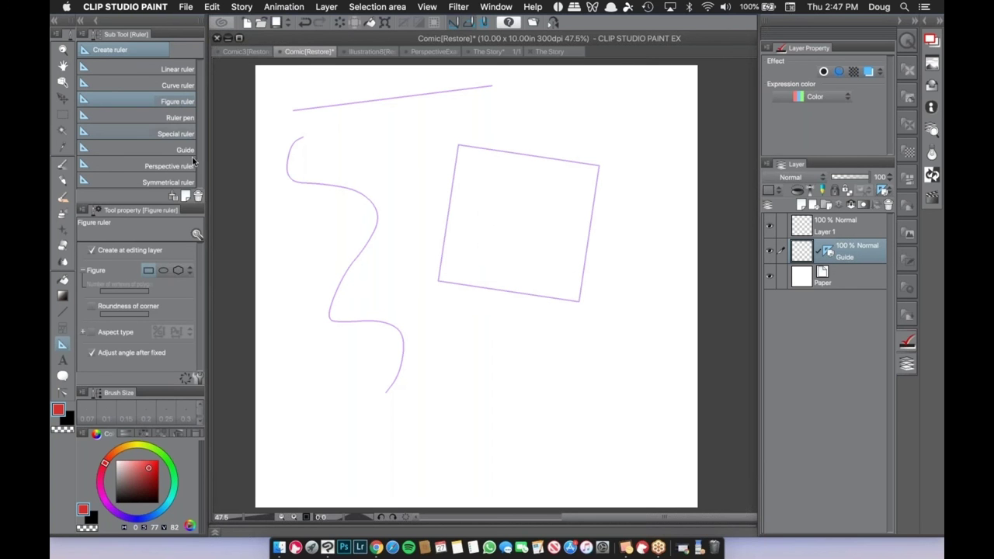
Create a Parallel line special ruler running diagonally down across the canvas beneath the square.
click(179, 134)
click(181, 249)
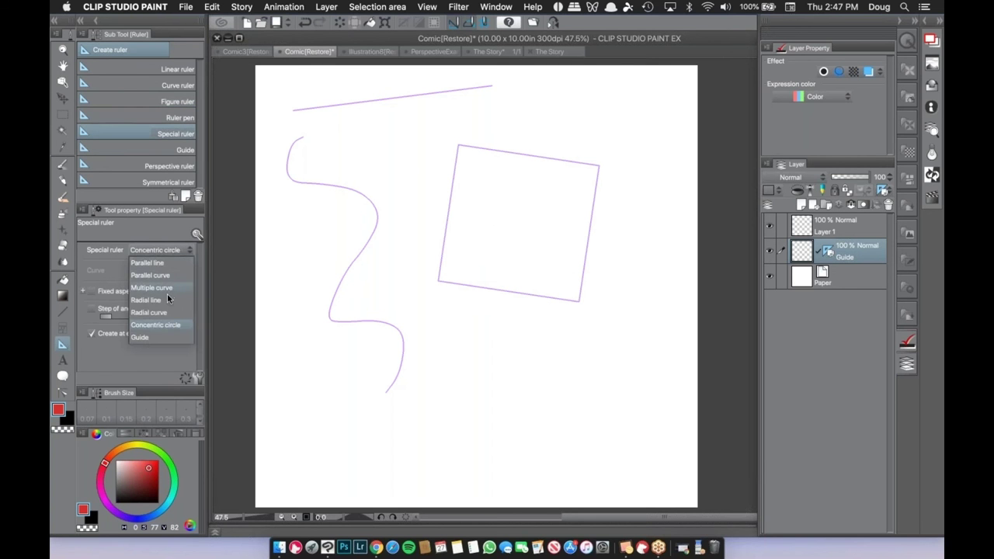
click(147, 262)
drag(483, 347, 602, 448)
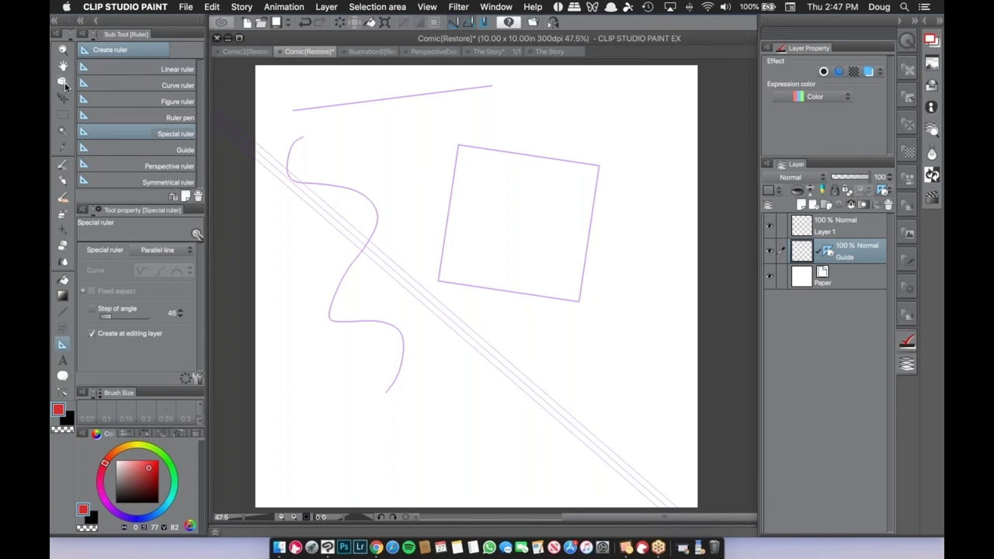
Shrink the straight linear ruler slightly with the Object tool, and select the square figure ruler.
click(64, 82)
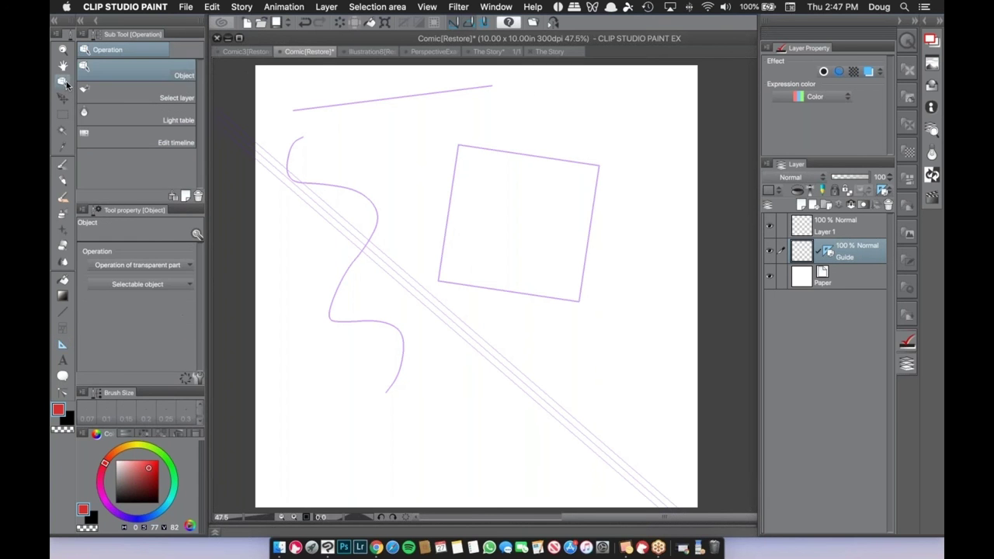
click(391, 99)
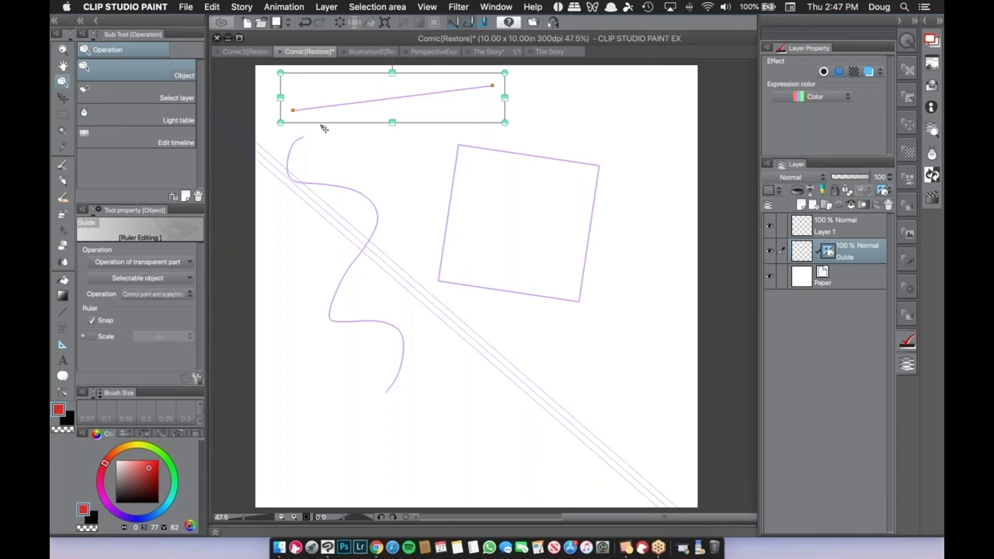
drag(281, 73, 302, 101)
click(529, 154)
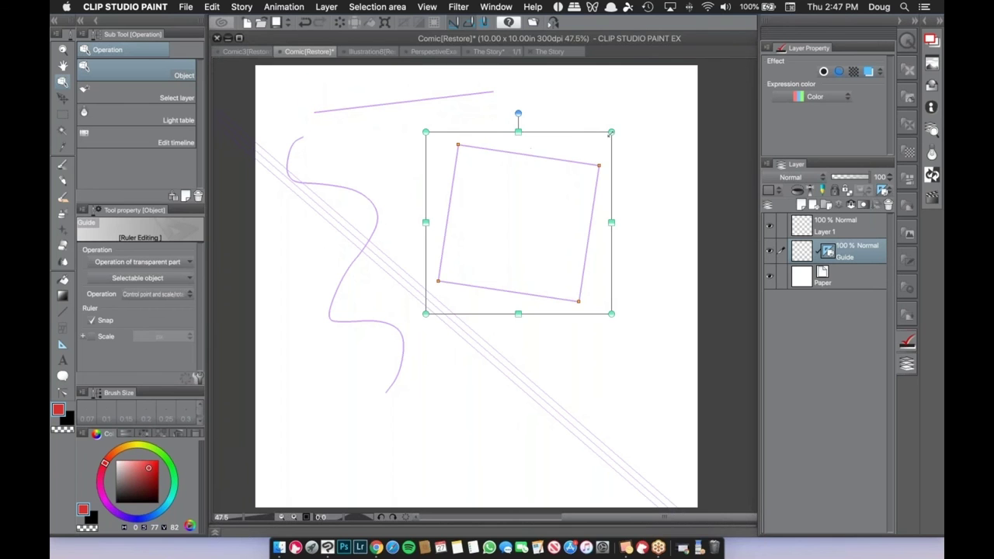
Resize and slightly rotate the square figure ruler, and move its two upper corner points to distort it into an irregular quadrilateral.
mouse_move(612, 131)
mouse_down()
mouse_move(686, 88)
mouse_move(643, 151)
mouse_move(653, 194)
mouse_move(612, 104)
mouse_move(622, 180)
mouse_move(616, 139)
mouse_up()
mouse_move(520, 122)
mouse_down()
mouse_move(454, 149)
mouse_move(499, 127)
mouse_move(583, 163)
mouse_move(595, 200)
mouse_move(599, 156)
mouse_move(458, 141)
mouse_move(511, 122)
mouse_up()
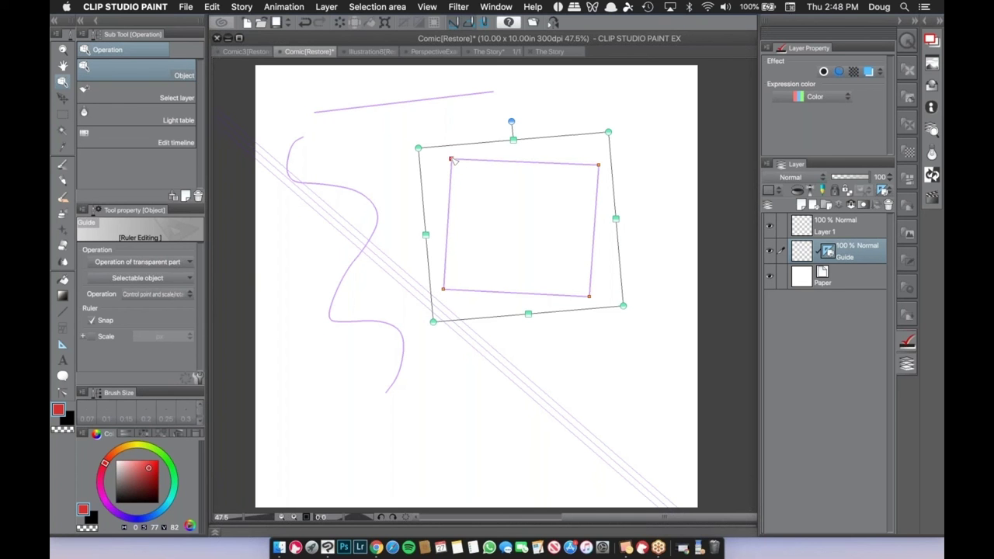
drag(453, 159, 316, 88)
drag(584, 170, 532, 171)
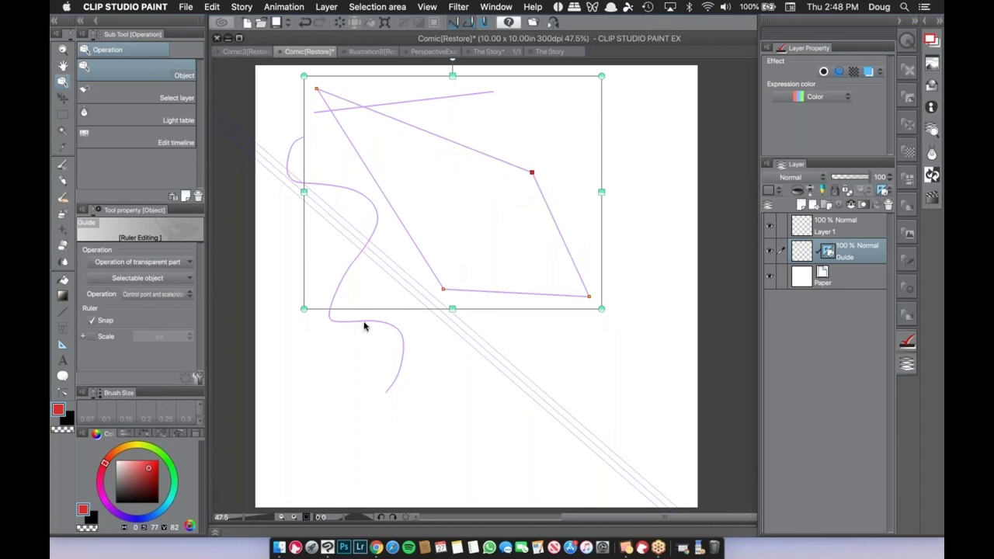
Reshape the wavy freehand ruler by moving its middle control points, and delete the control point on its upper bend.
click(402, 350)
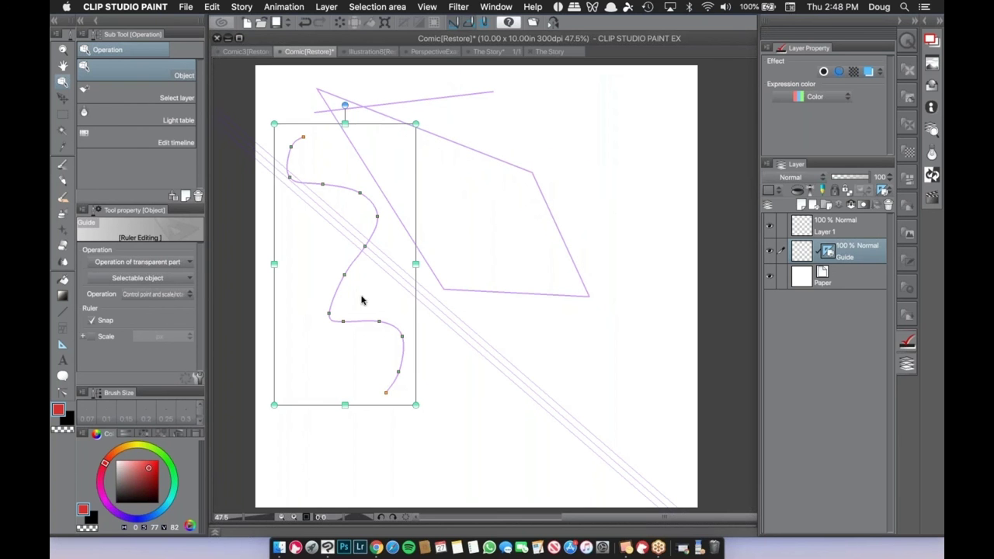
drag(325, 298, 392, 257)
drag(378, 218, 367, 181)
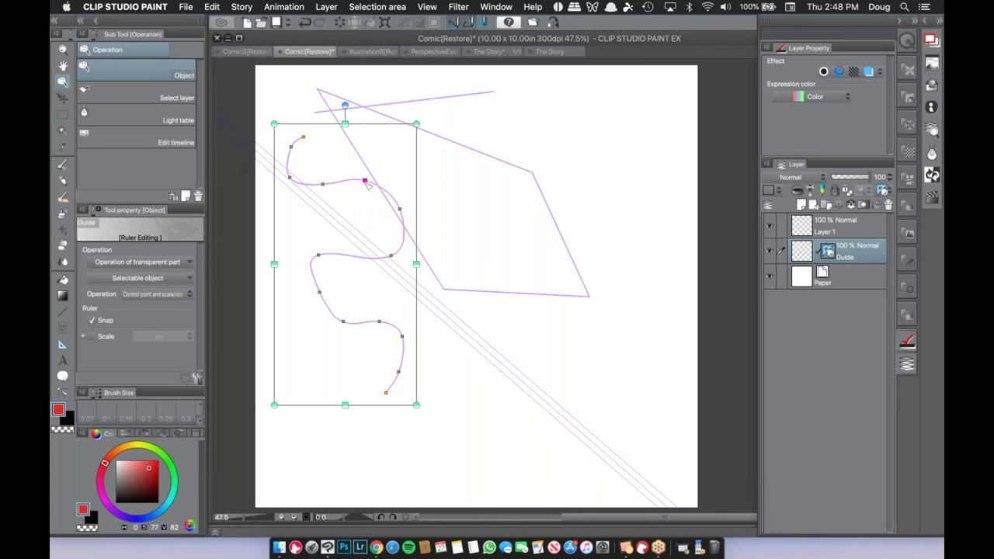
right_click(366, 181)
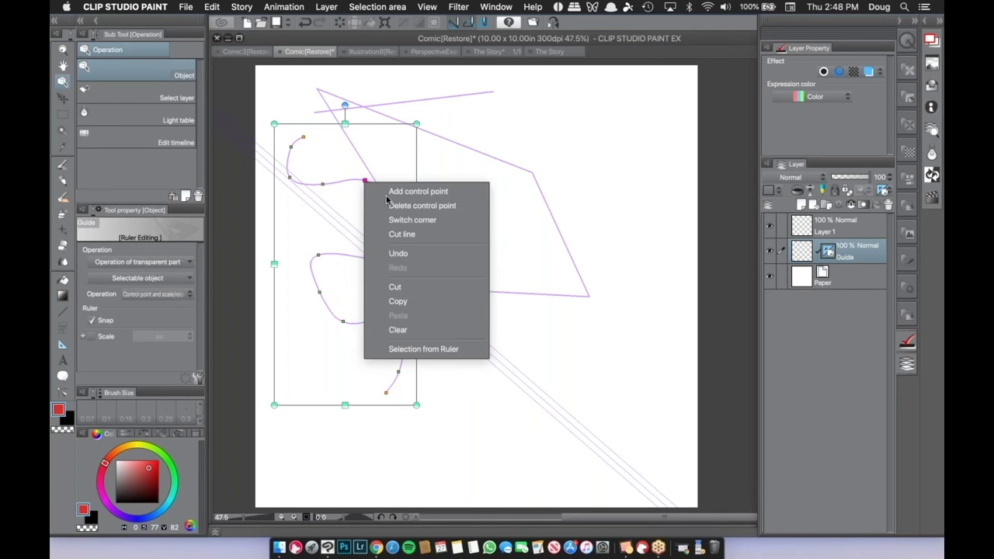
click(393, 205)
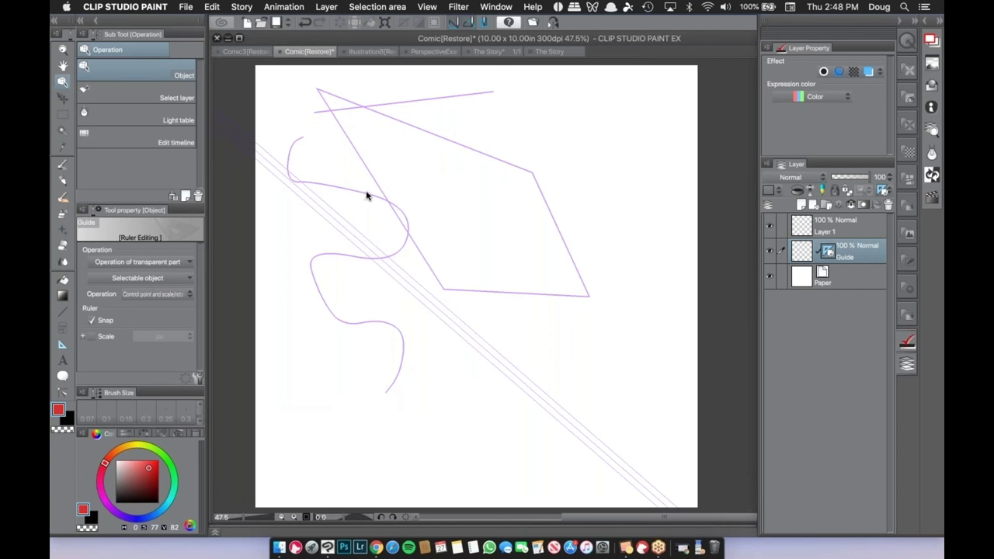
Add a control point to the wavy ruler's upper curve and pull it to reshape the bend.
click(364, 192)
click(367, 195)
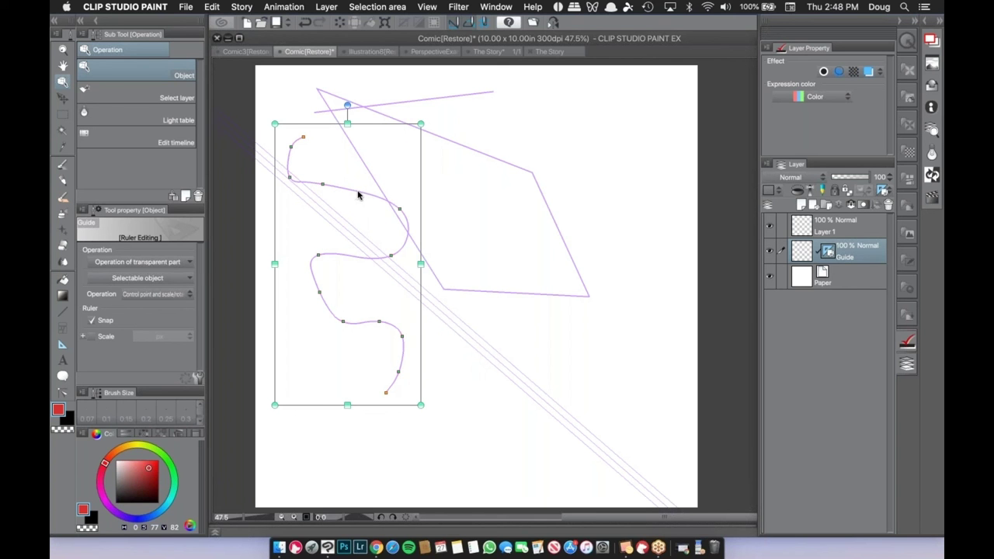
right_click(358, 195)
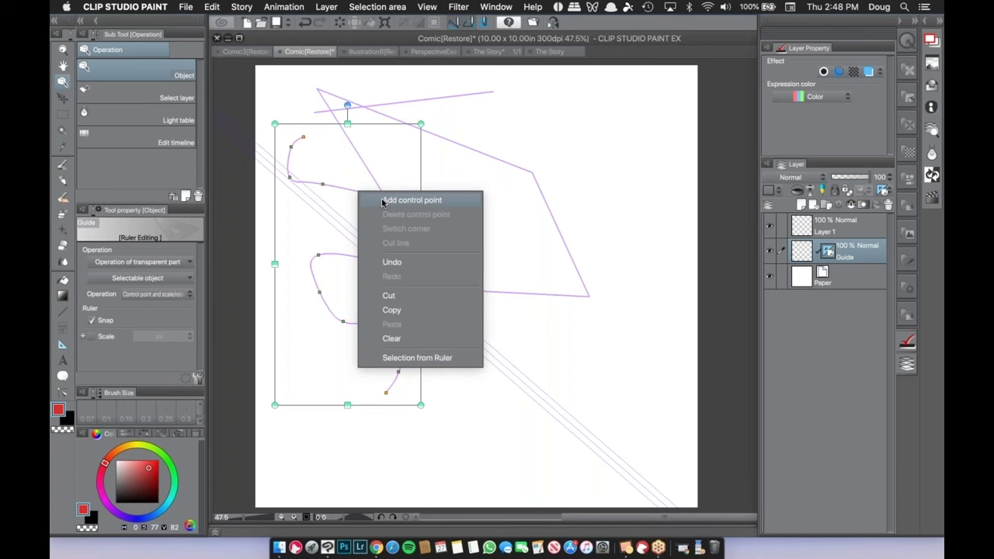
click(382, 198)
drag(358, 192, 327, 193)
Reposition the Parallel line special ruler by its center point and rotate it to an angle of 51.
click(497, 359)
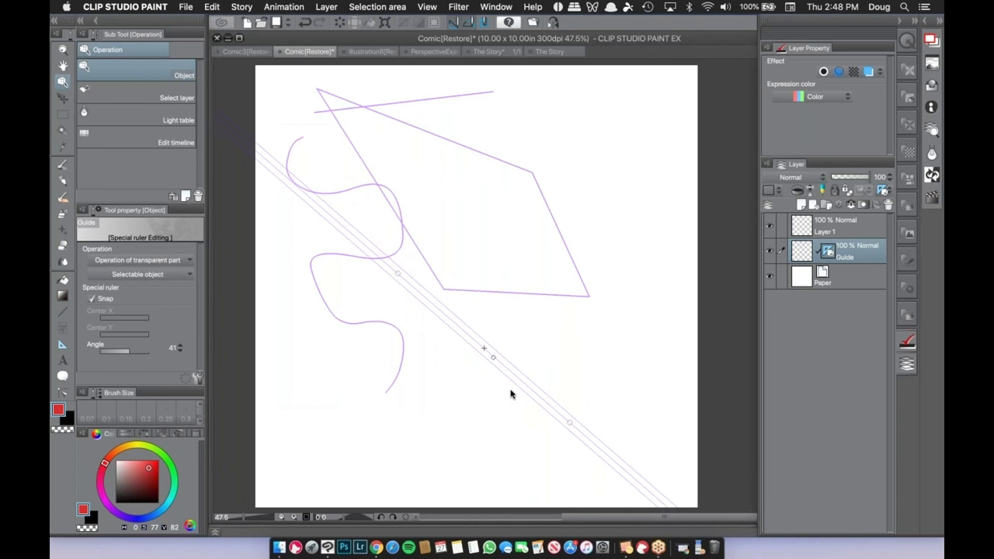
drag(486, 349, 508, 337)
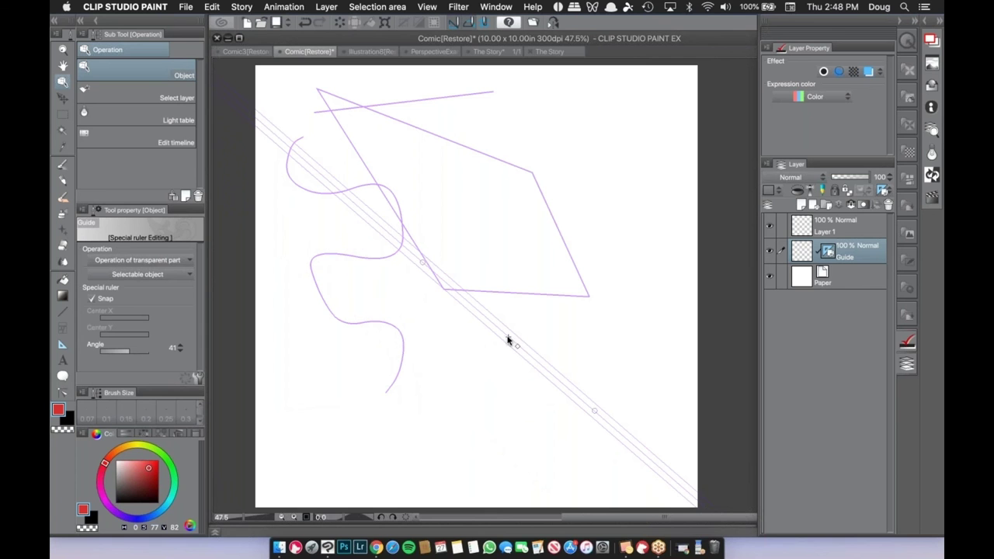
drag(508, 339, 493, 355)
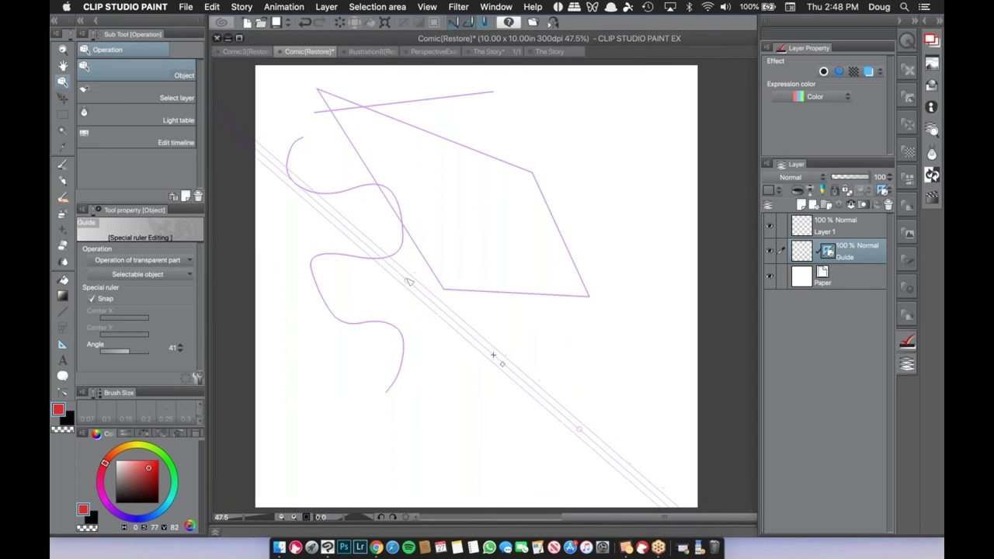
mouse_move(409, 281)
mouse_down()
mouse_move(446, 252)
mouse_move(372, 309)
mouse_move(421, 267)
mouse_up()
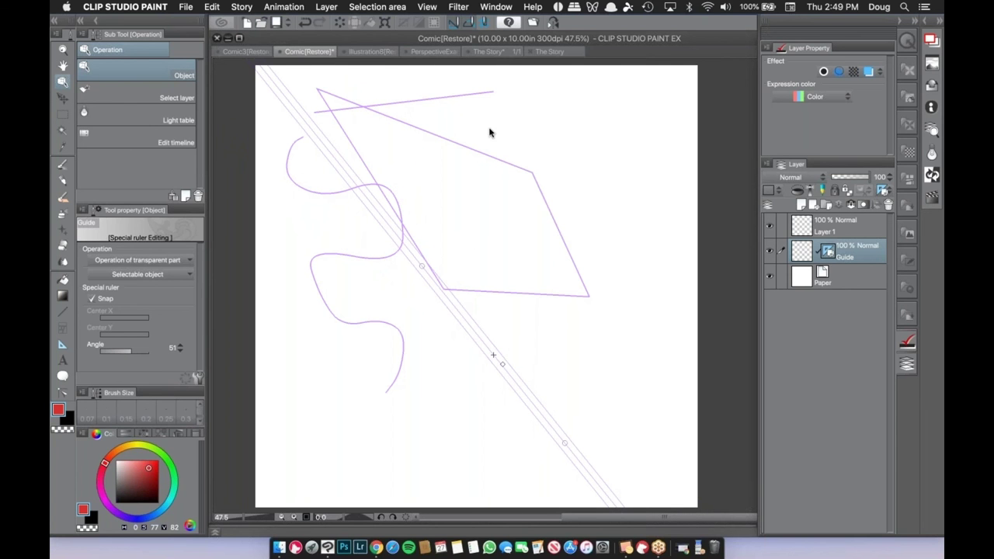
Switch to The Story document, tilt one of the perspective ruler's guide lines, and bring its vanishing point back onto a level horizon farther out.
click(566, 274)
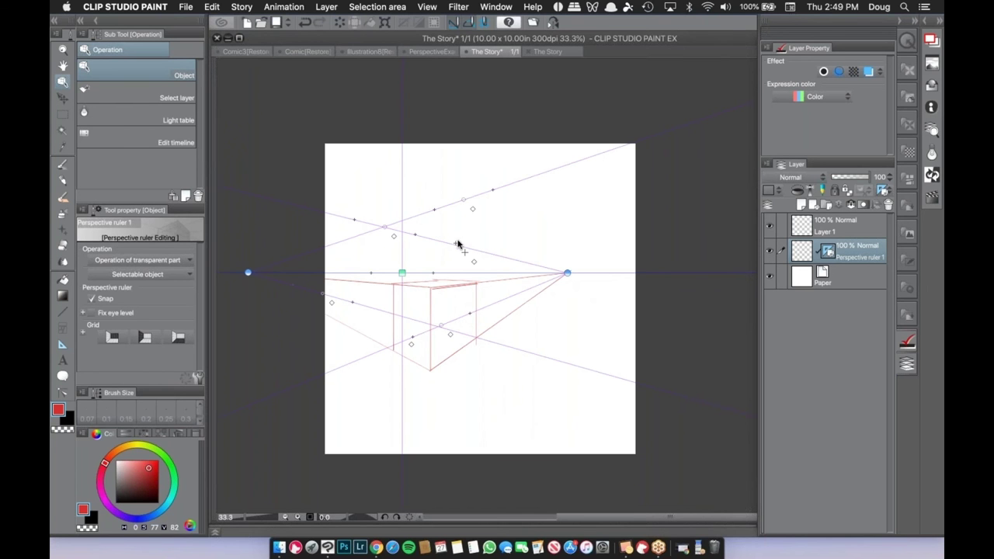
drag(391, 231, 428, 225)
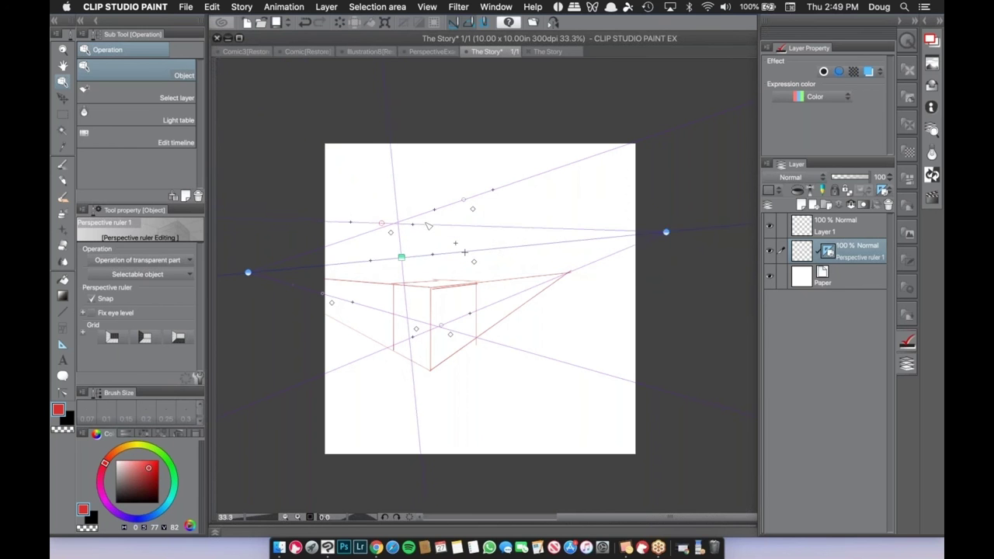
drag(741, 202, 693, 273)
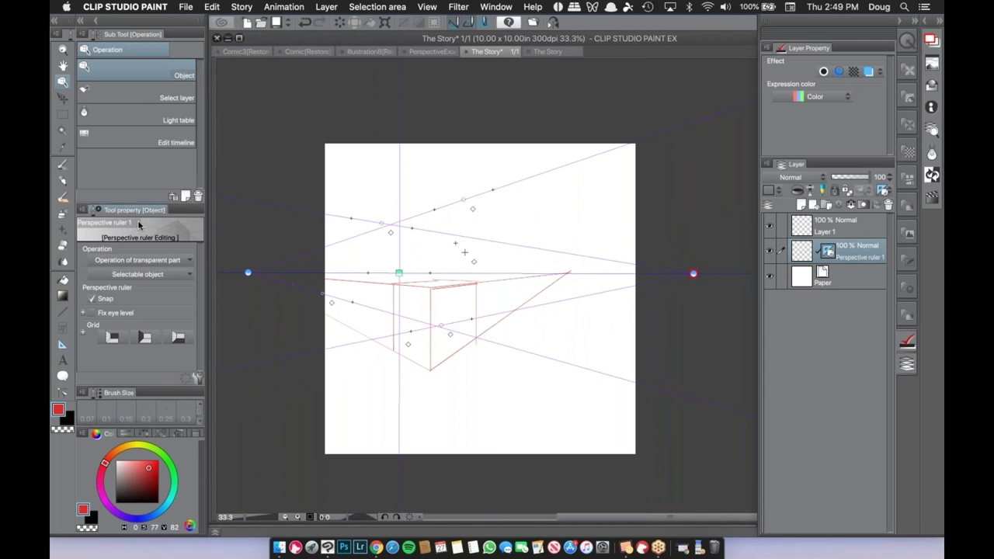
Enable Fix eye level for the perspective ruler, and shift its vanishing points along the horizon using the points and a guide handle.
click(94, 311)
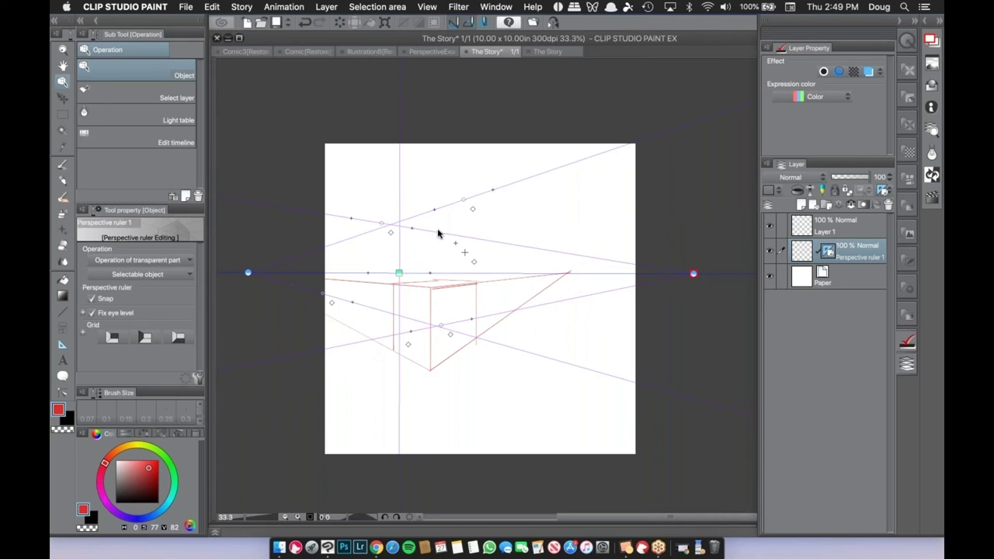
drag(693, 273, 589, 274)
drag(248, 272, 345, 272)
drag(498, 187, 493, 190)
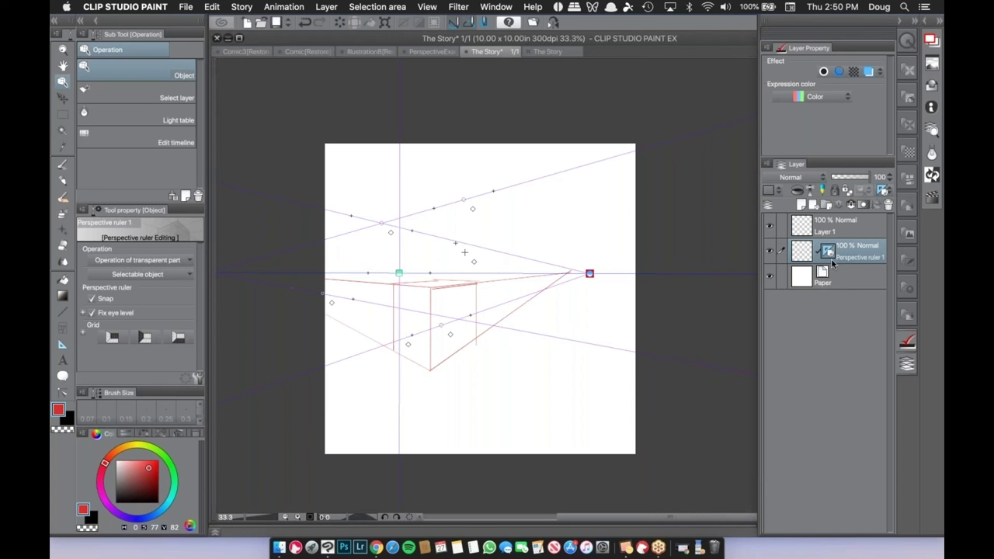
Turn the perspective ruler's display off and back on for all layers, and hide and show its layer.
click(890, 193)
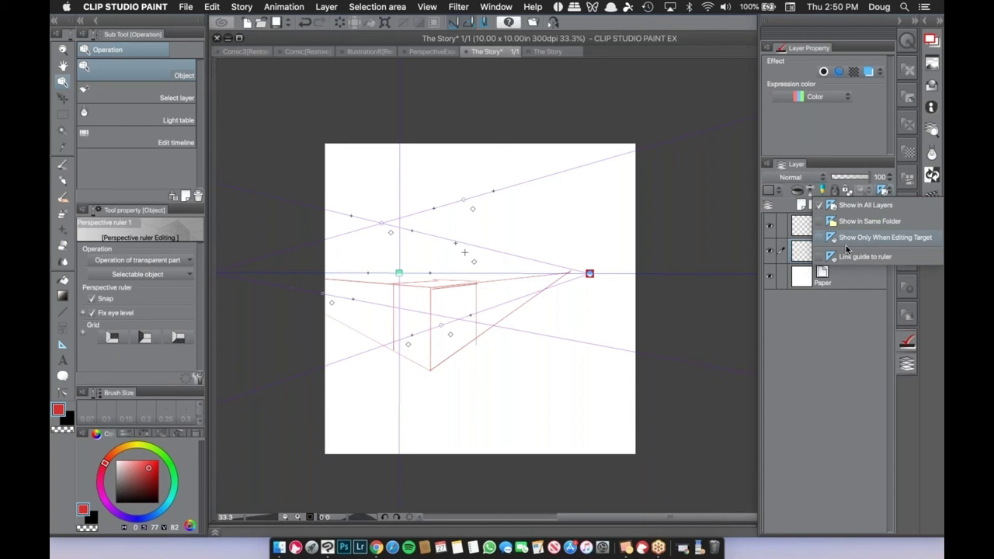
click(819, 207)
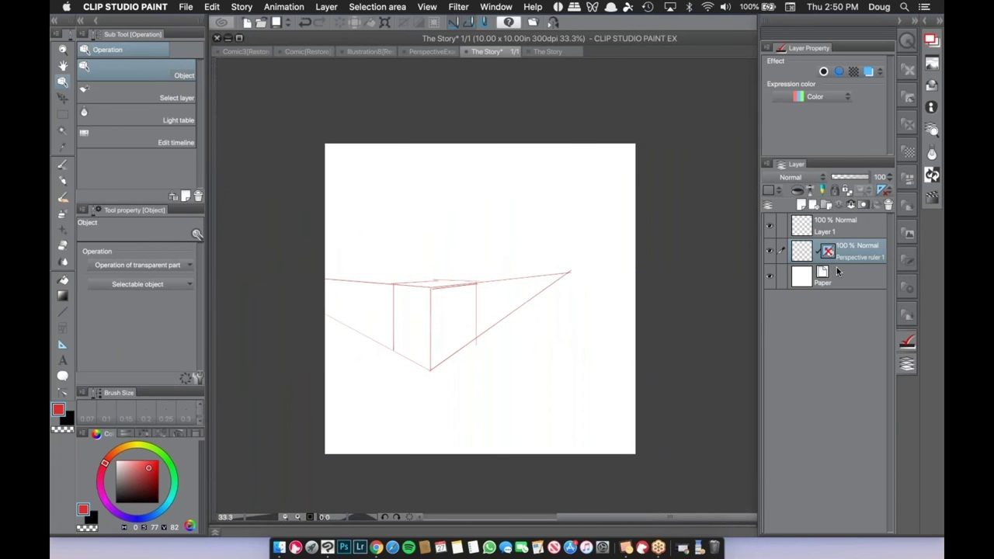
click(885, 188)
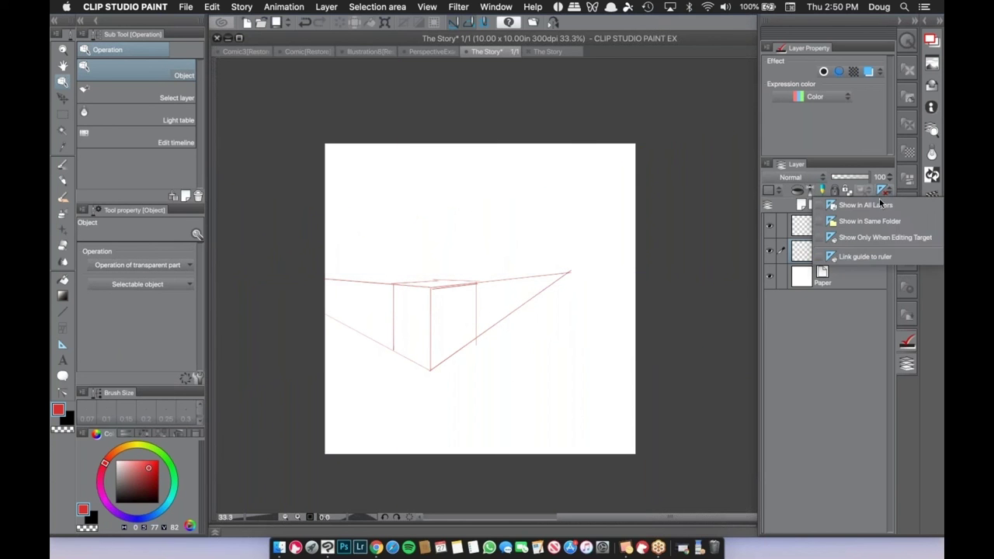
click(875, 218)
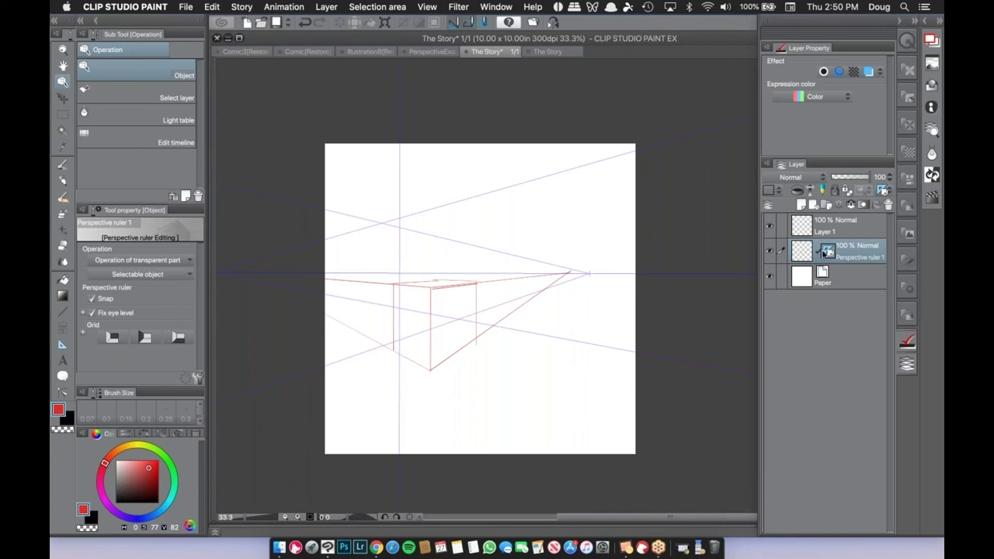
click(770, 250)
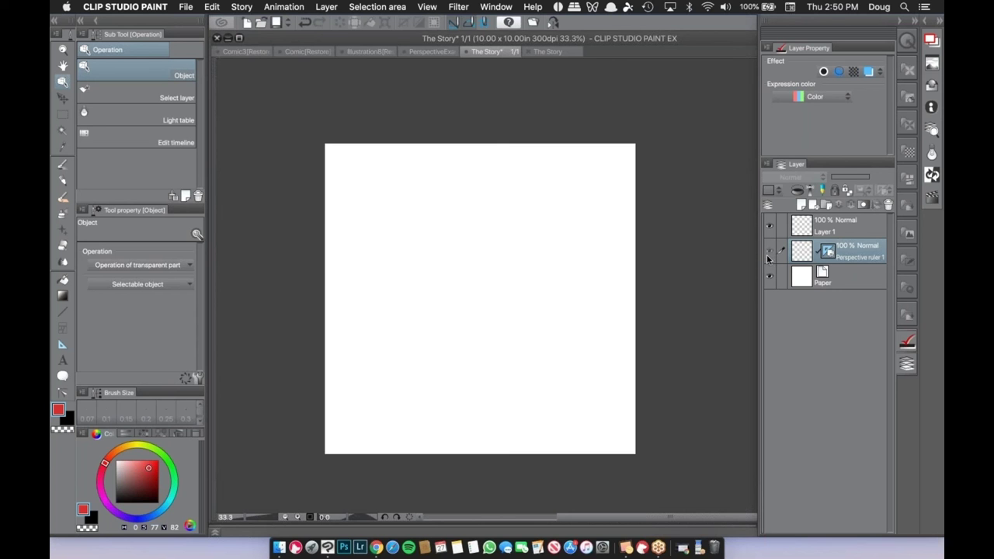
click(768, 253)
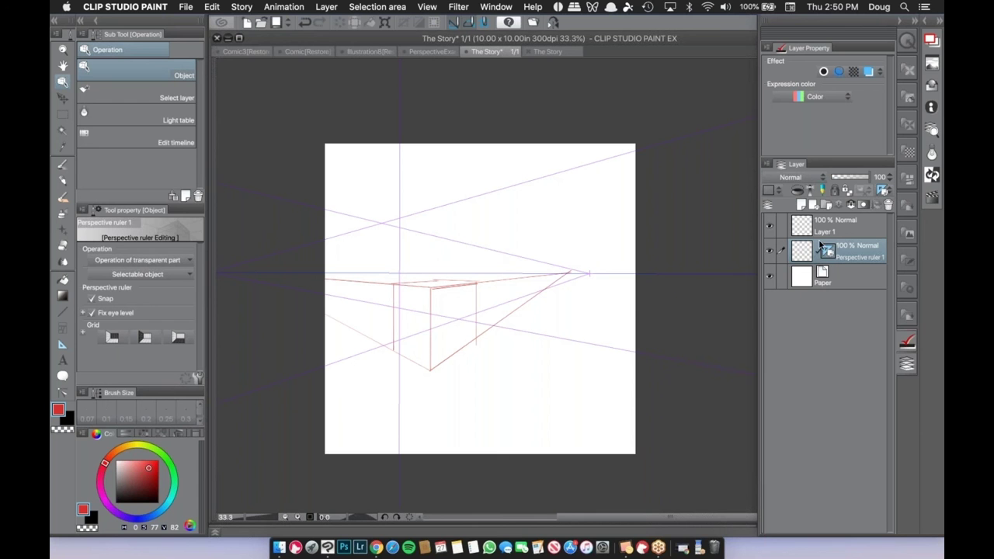
Set the perspective ruler to Show Only When Editing Target, and select Layer 1 to test its display.
click(886, 191)
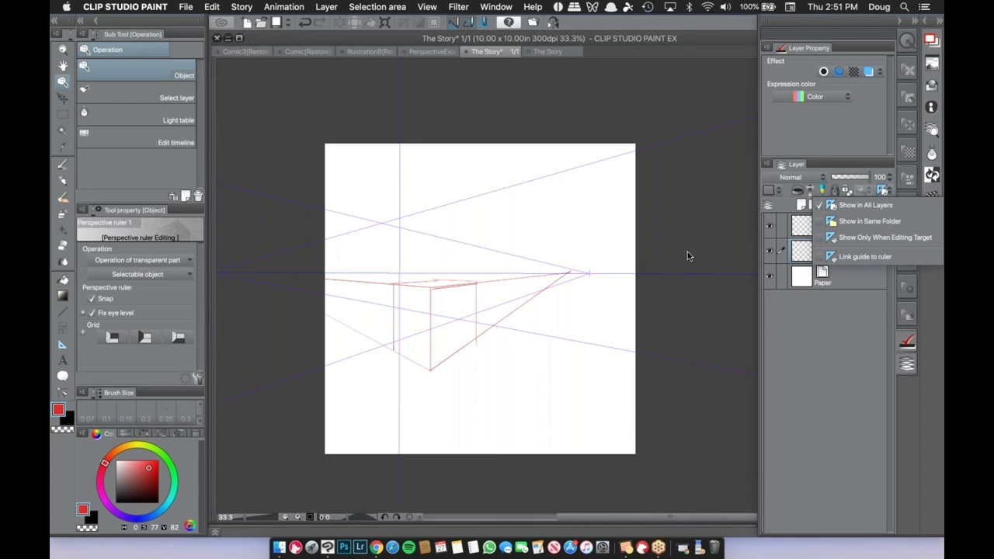
click(850, 240)
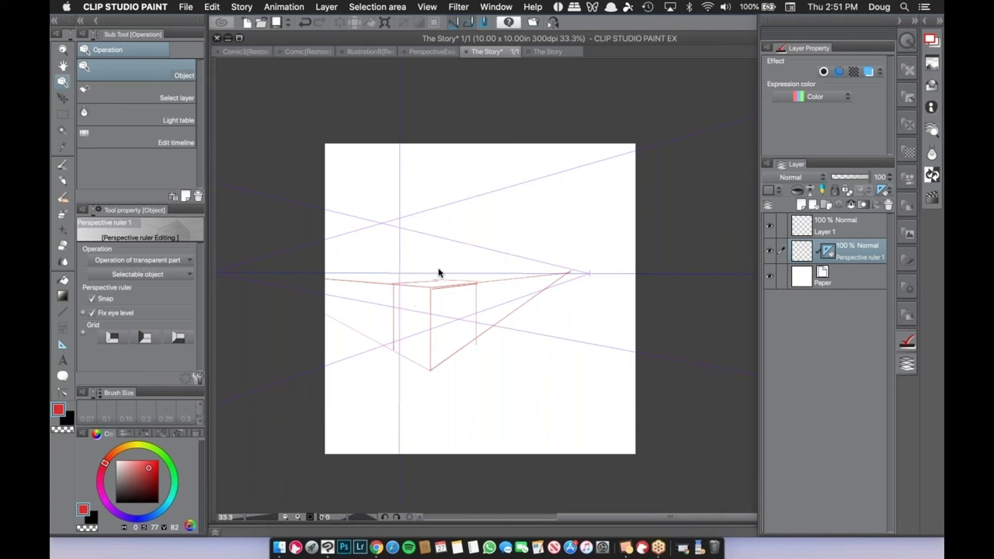
click(844, 232)
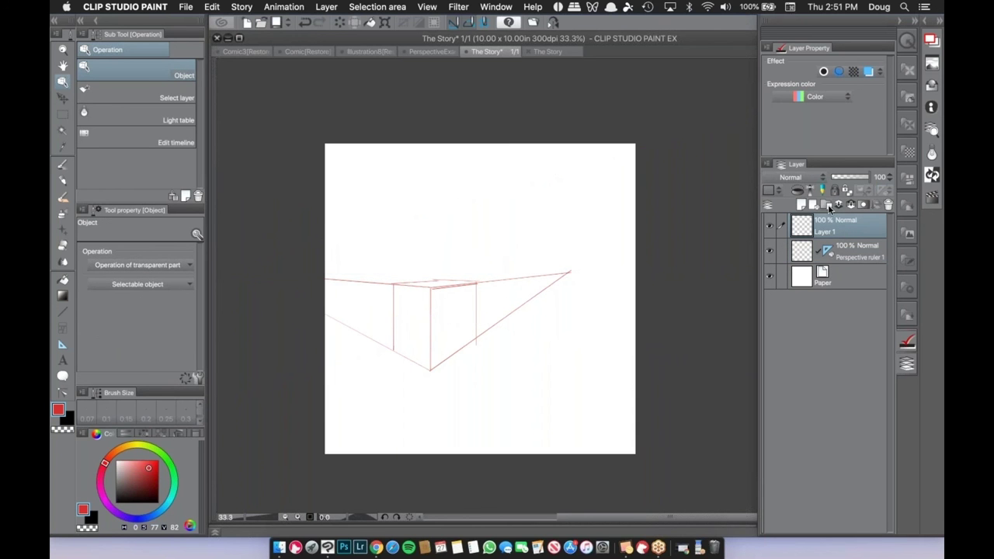
Create a new layer folder and move Layer 1 and the perspective ruler layer into it.
click(828, 206)
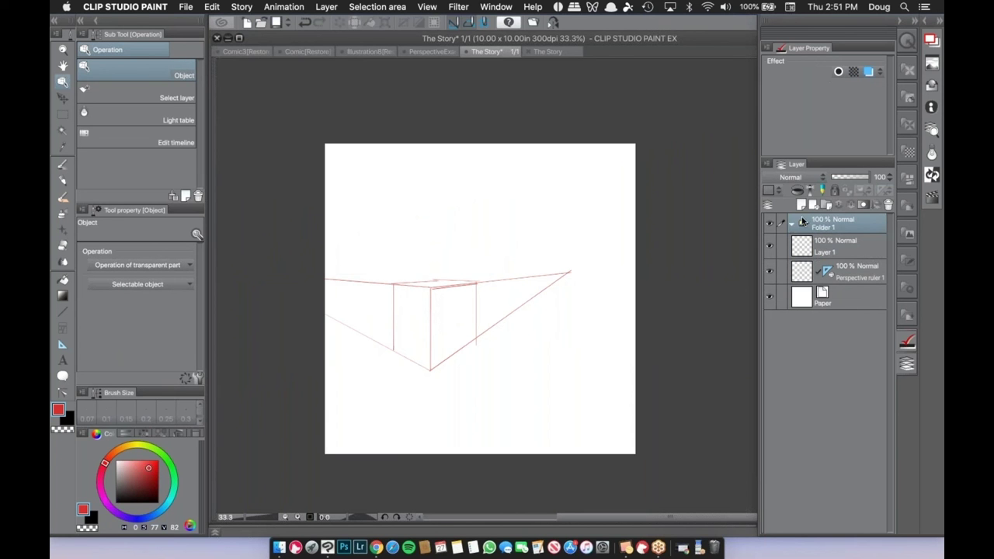
click(846, 250)
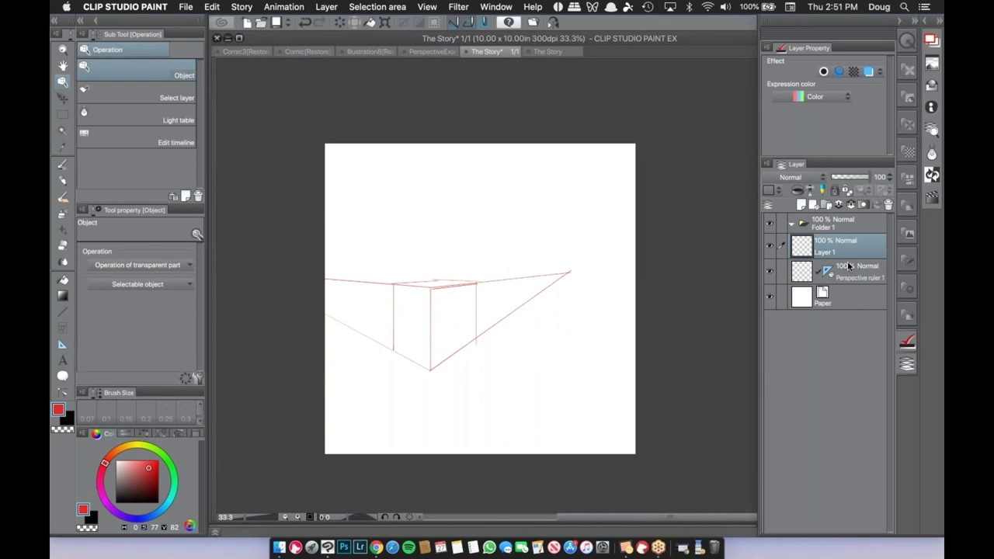
drag(847, 261, 843, 225)
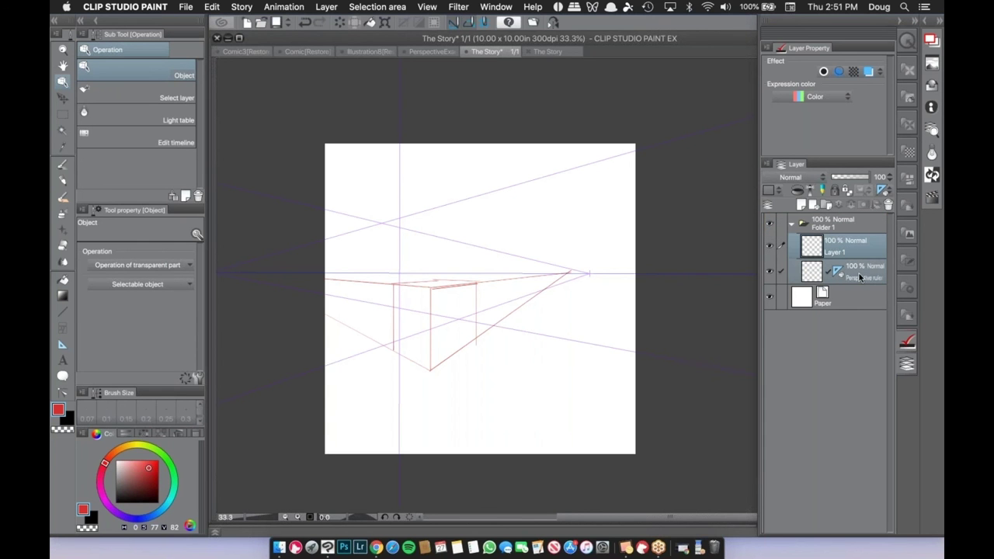
Add a new raster layer and place it above Folder 1, outside the folder.
click(819, 220)
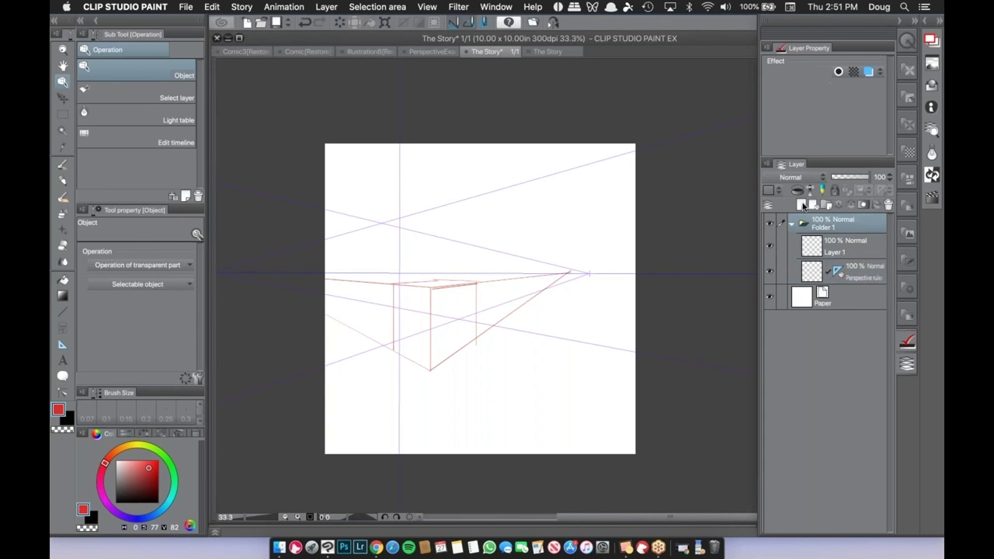
key(super+shift+n)
drag(834, 237, 832, 215)
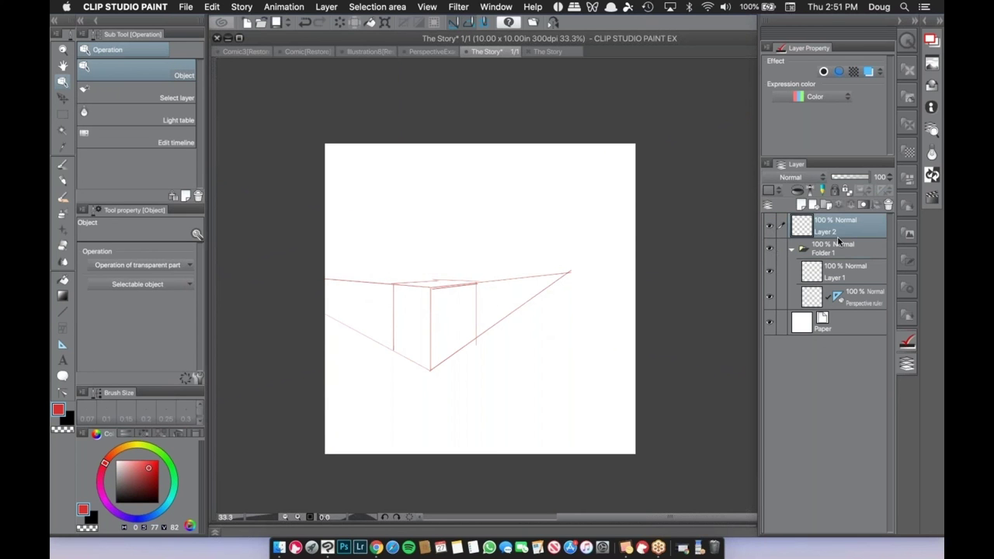
Set the perspective ruler to Show in Same Folder, and select Layer 1 inside the folder to test its display.
click(862, 300)
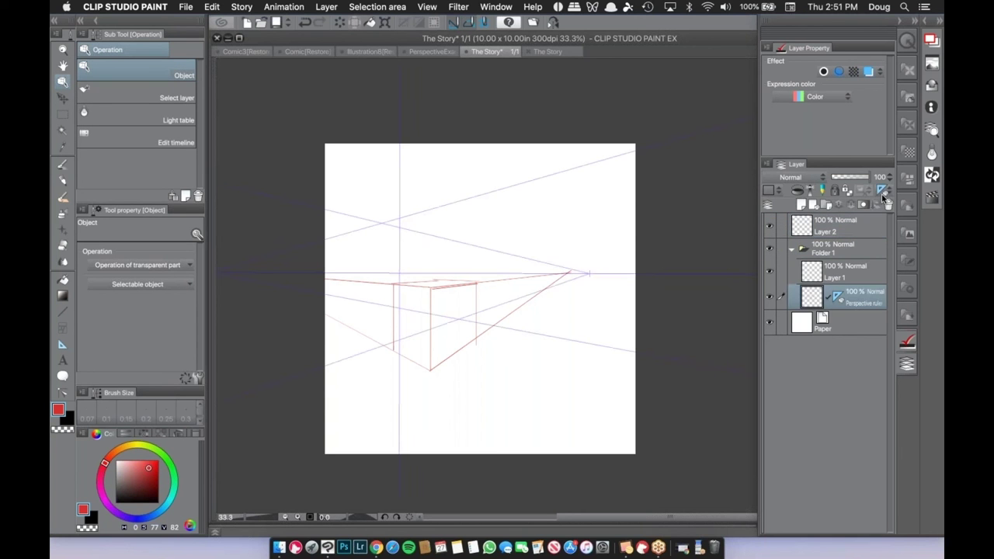
click(888, 192)
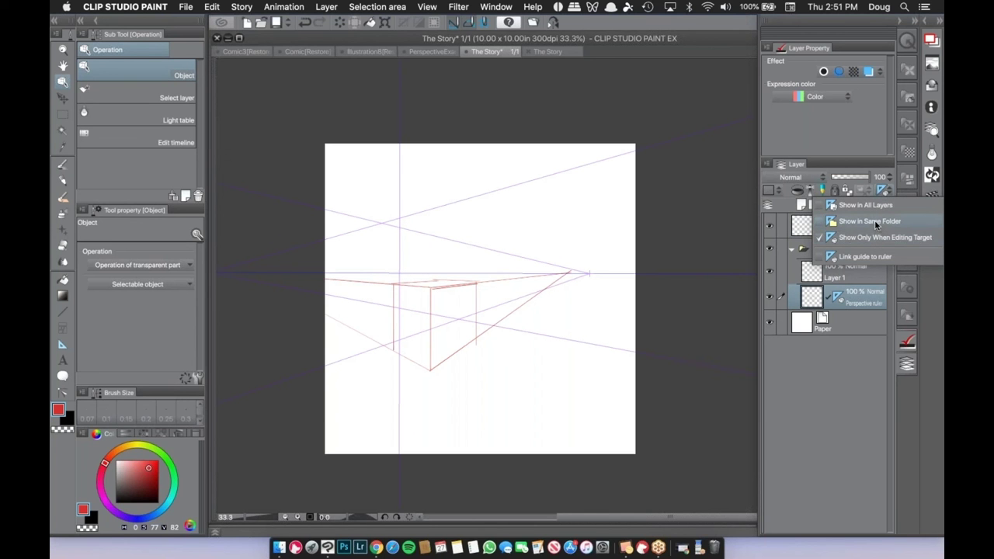
click(876, 226)
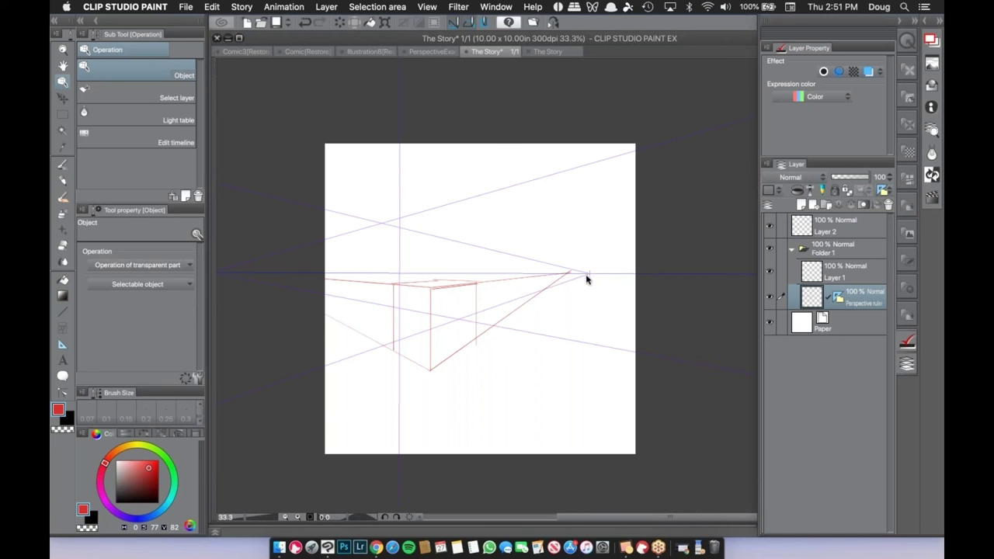
click(819, 276)
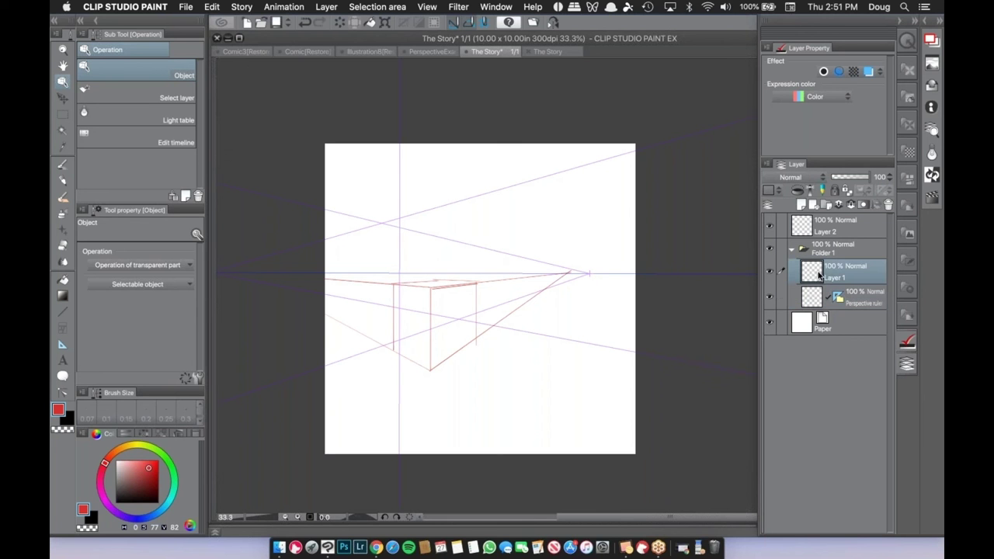
Select Layer 2 outside Folder 1 to test the perspective ruler's Show in Same Folder display.
click(839, 226)
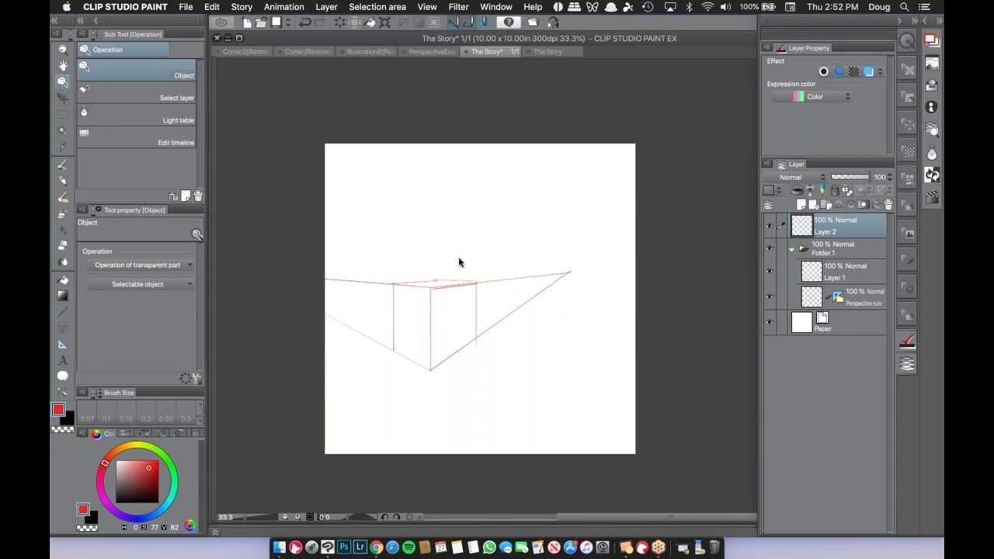
In the Comic[Restore] document, delete the polygonal, straight and curved rulers from the Guide layer, keeping the parallel line ruler.
click(372, 52)
click(307, 52)
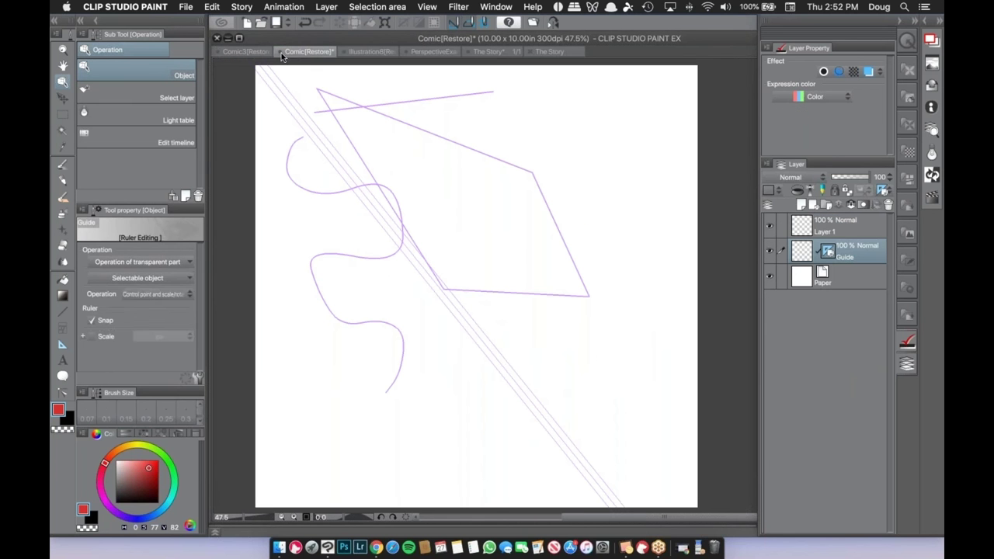
click(474, 292)
key(Delete)
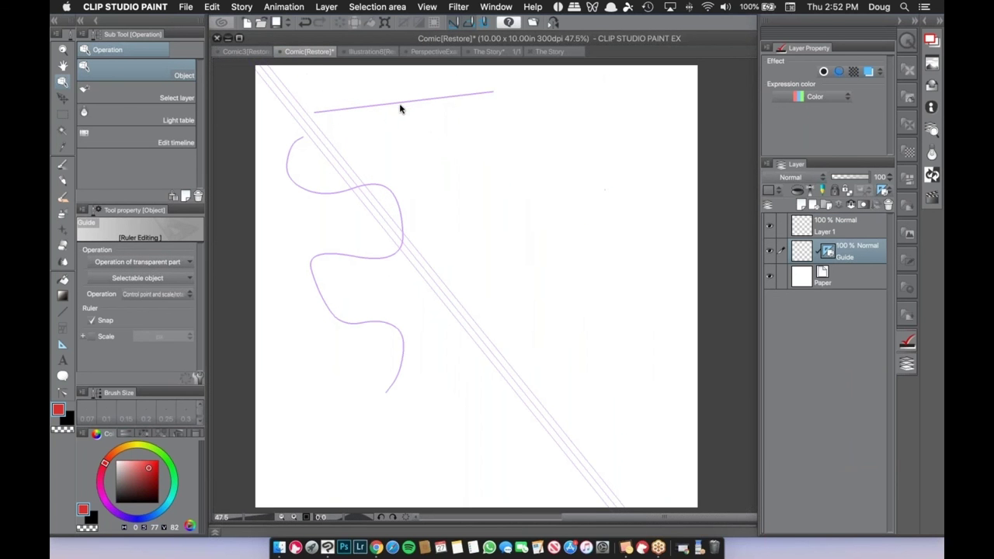
click(401, 110)
key(Delete)
click(396, 206)
key(Delete)
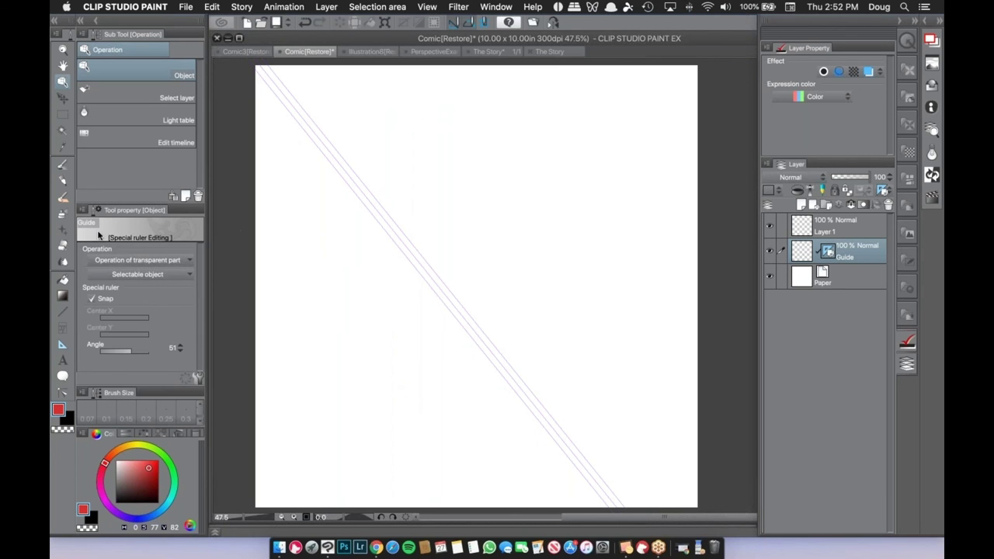
Set up the Linear ruler tool with Scale enabled in mm, undoing the trial ruler drawn without a scale.
click(63, 344)
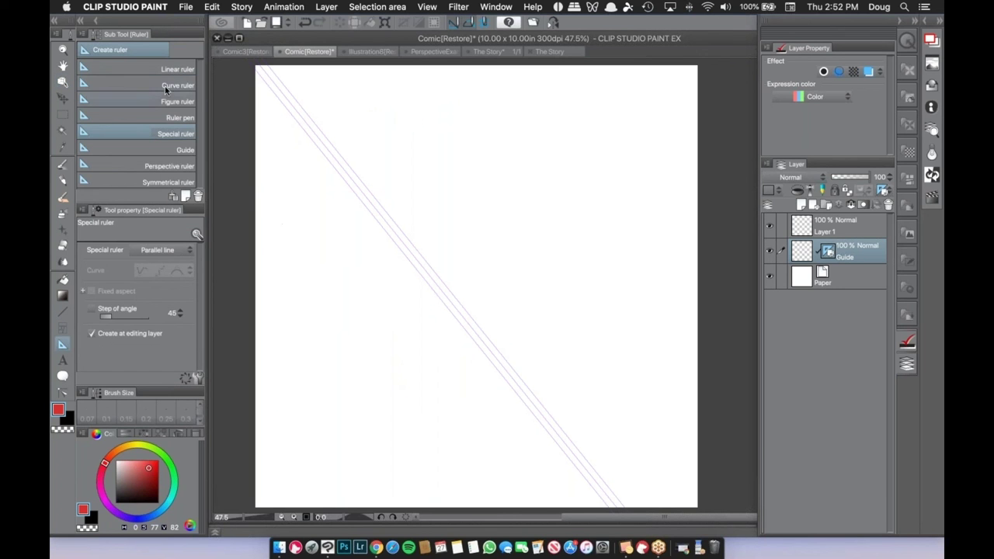
click(177, 69)
drag(413, 113, 718, 148)
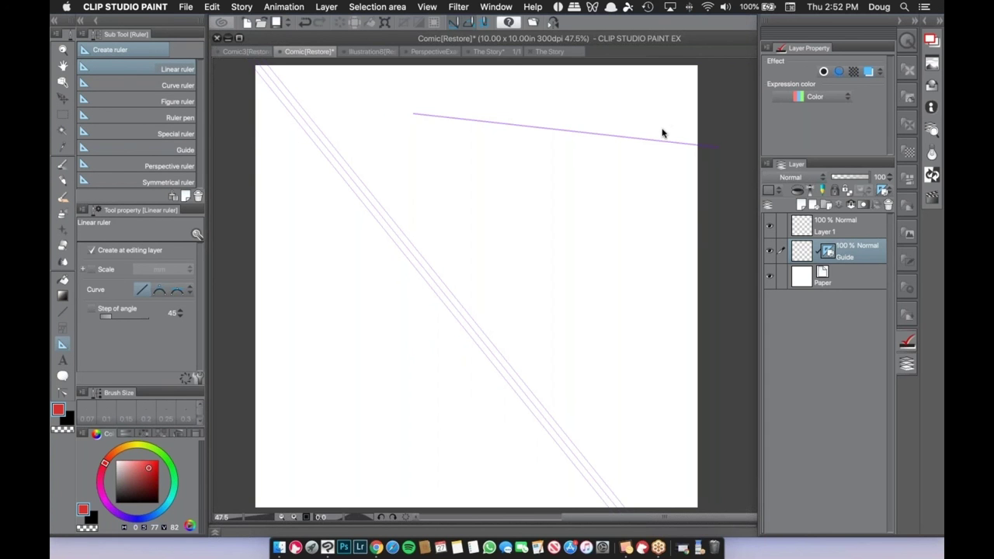
key(super+z)
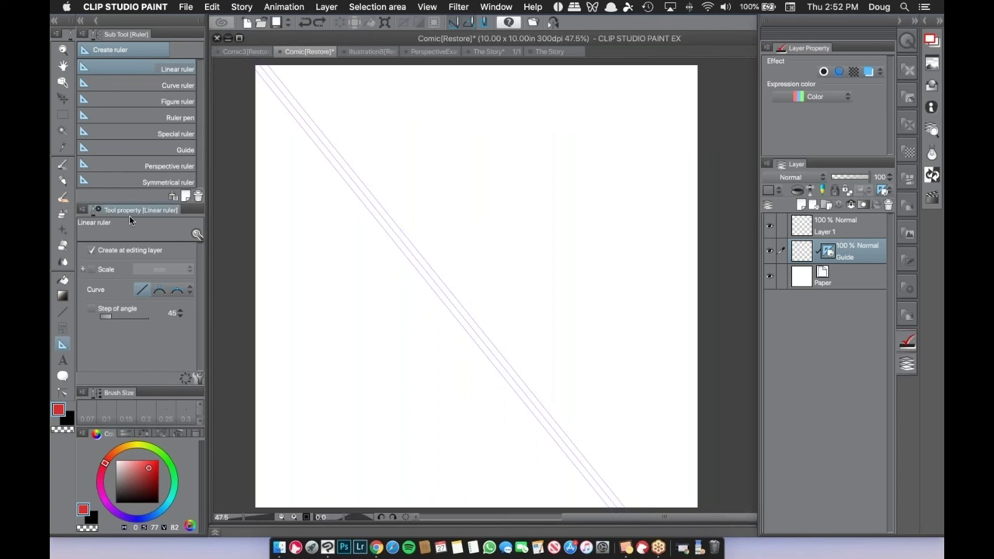
click(92, 269)
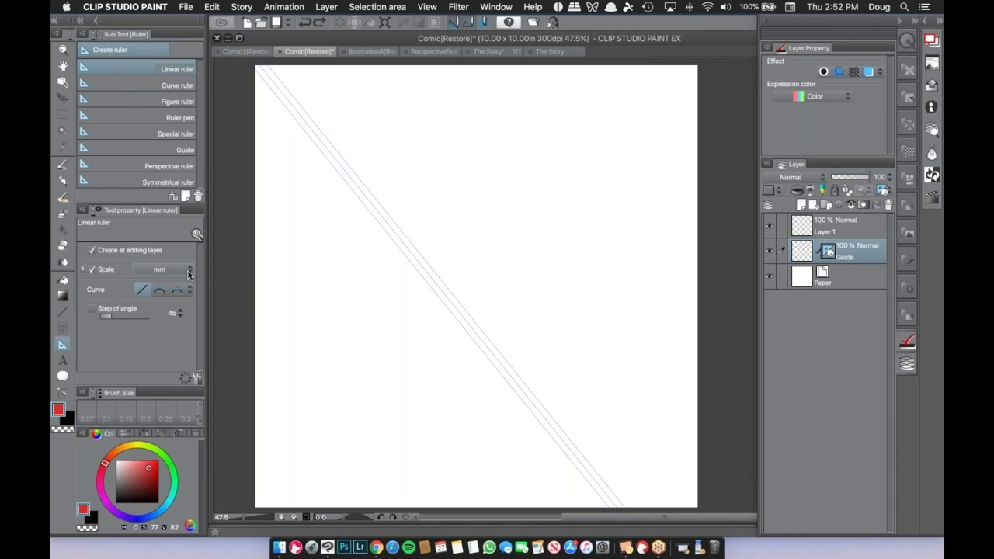
click(189, 272)
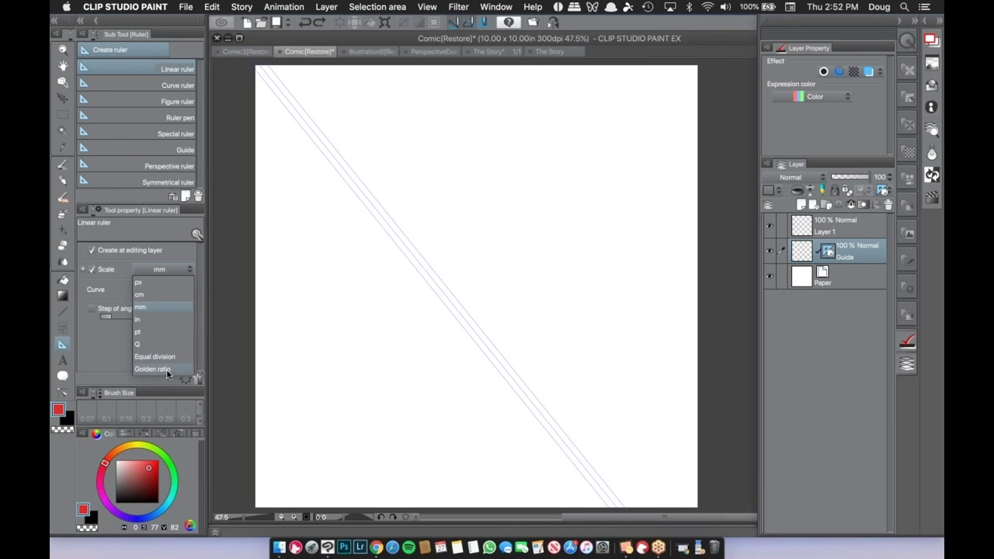
click(157, 307)
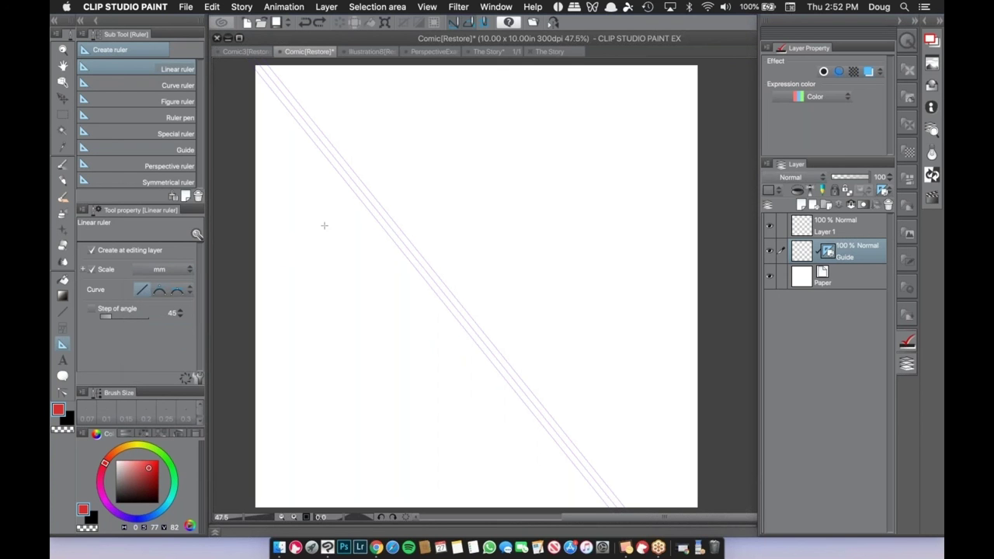
Draw a scaled linear ruler rising diagonally across the parallel line ruler, and inspect its graduations up close.
drag(260, 267, 518, 79)
drag(528, 76, 526, 77)
scroll(472, 118, up, 1)
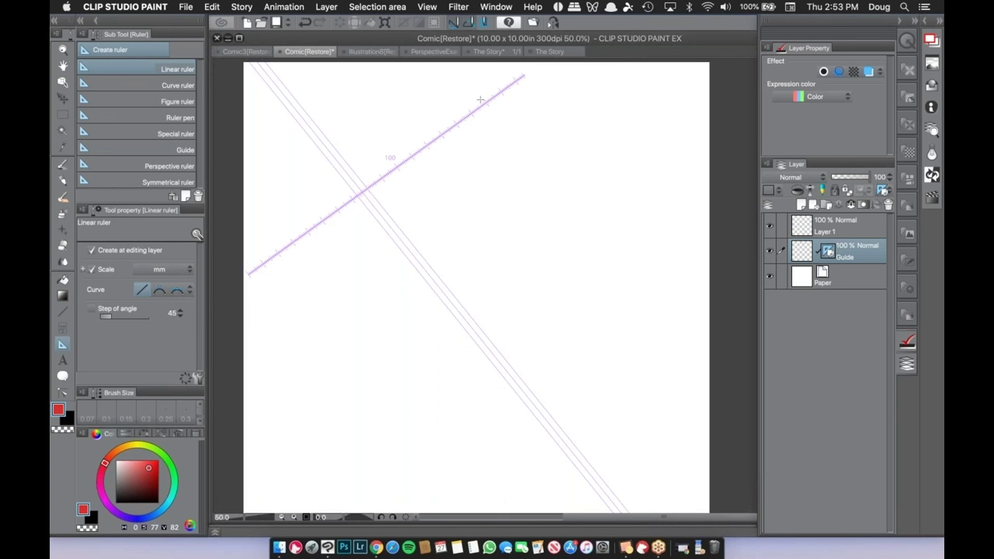
scroll(480, 100, up, 4)
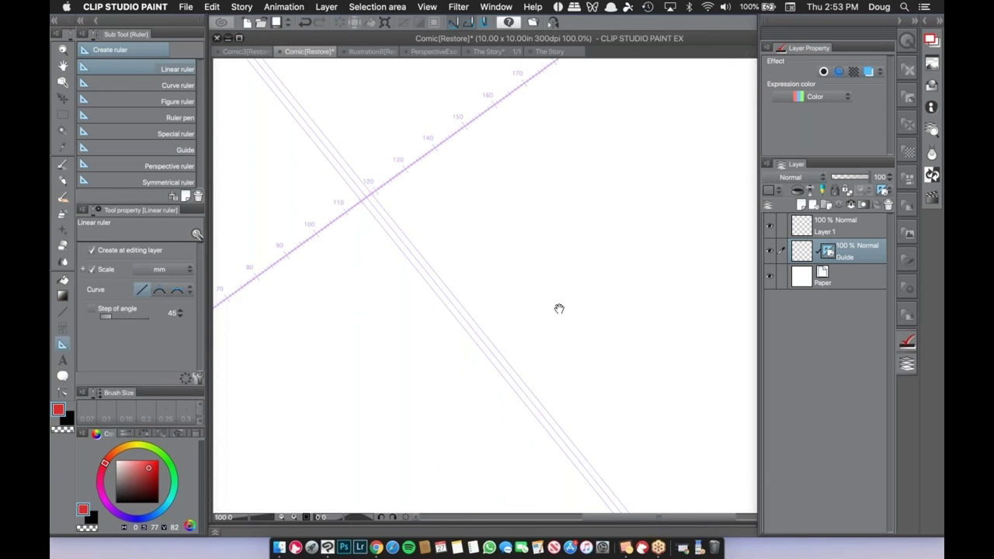
drag(563, 306, 603, 290)
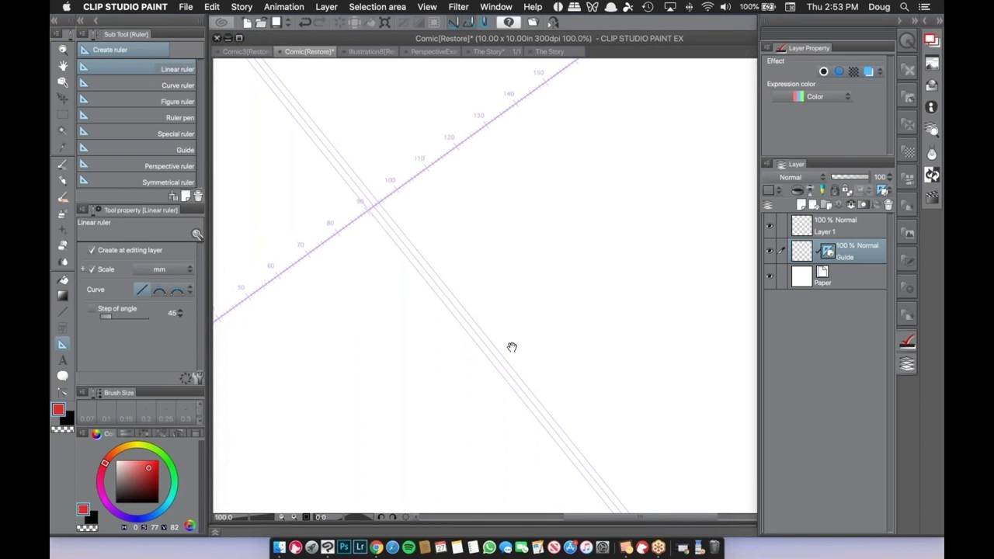
drag(479, 385, 633, 280)
scroll(497, 361, down, 1)
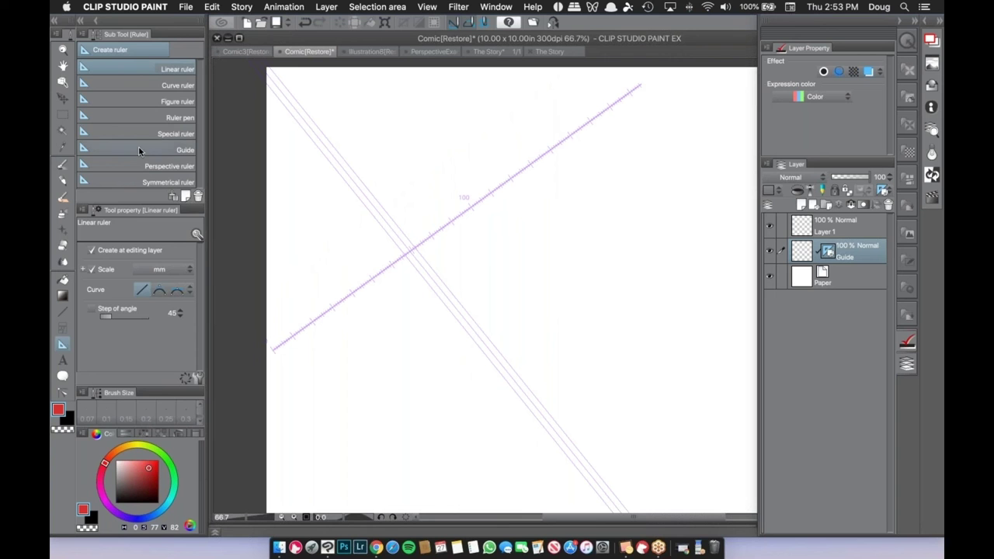
Paint evenly spaced parallel red strokes with the Chonky brush, starting at successive tick marks near the scaled ruler's upper end.
click(69, 168)
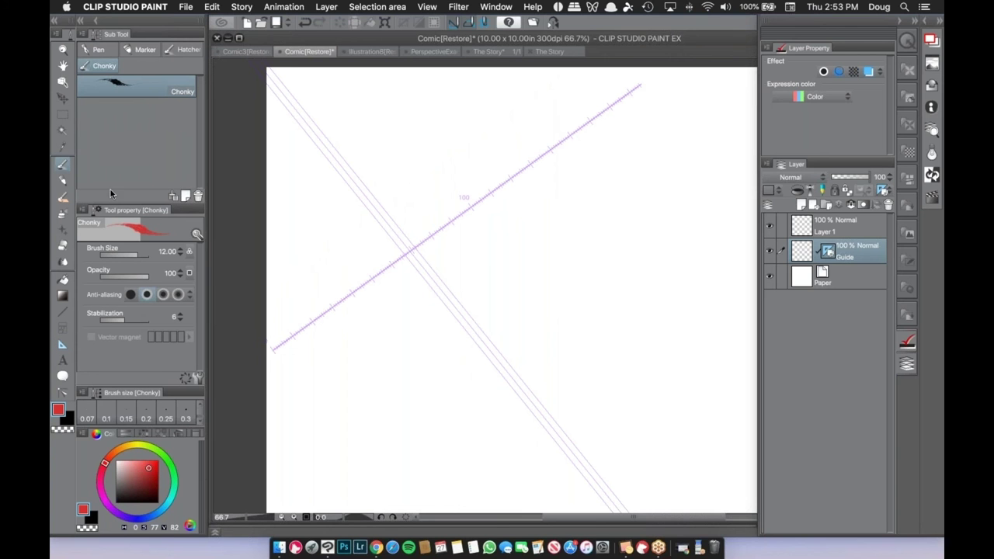
click(628, 92)
key(super+z)
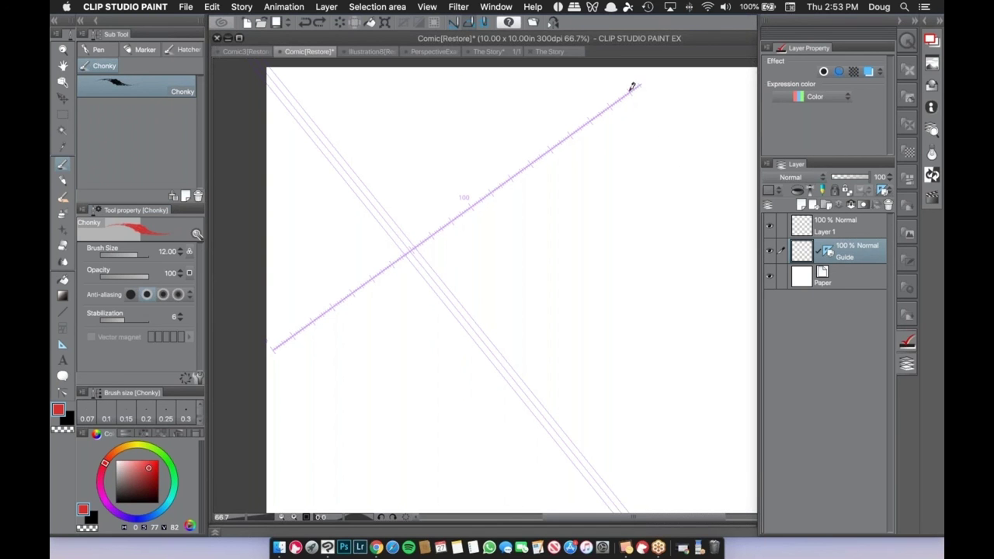
drag(632, 88, 840, 368)
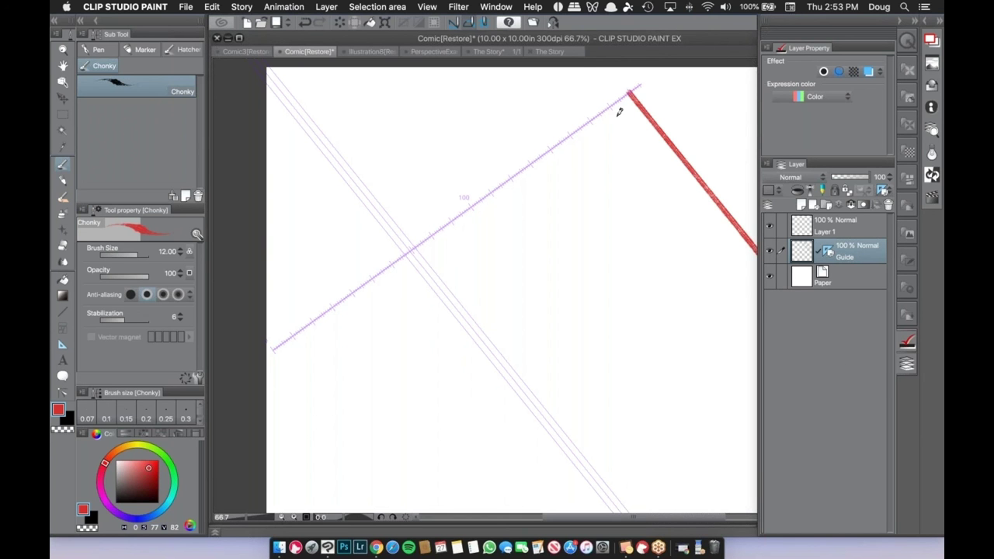
drag(611, 106, 793, 351)
mouse_move(574, 68)
mouse_down()
mouse_move(609, 108)
mouse_move(705, 288)
mouse_move(764, 342)
mouse_up()
drag(593, 123, 513, 58)
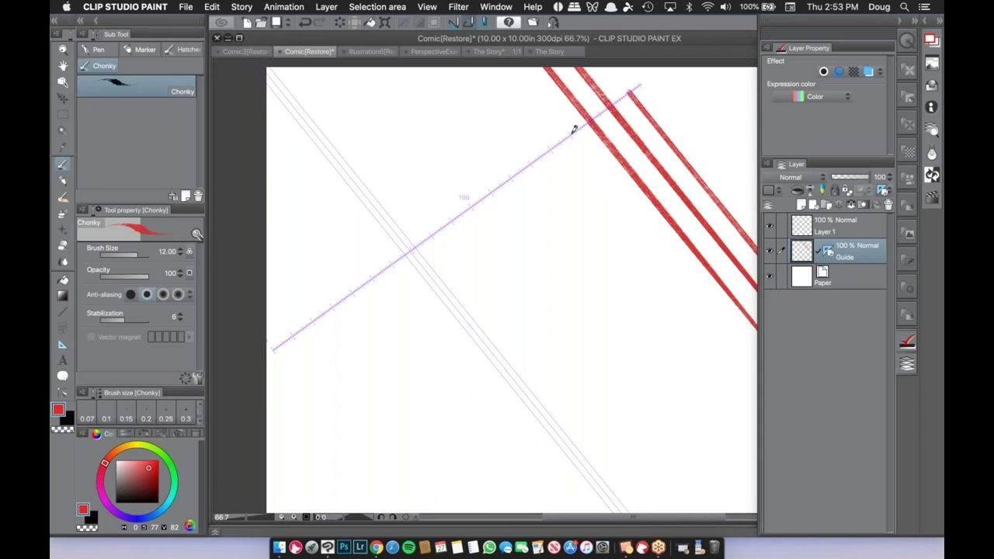
mouse_move(572, 130)
mouse_down()
mouse_move(726, 329)
mouse_move(512, 69)
mouse_up()
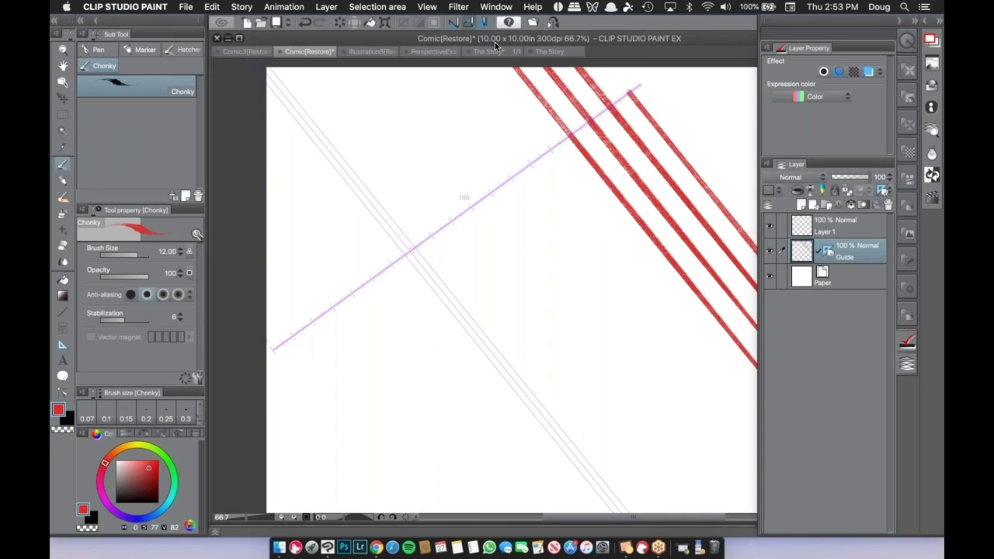
drag(552, 142, 739, 406)
drag(617, 233, 483, 69)
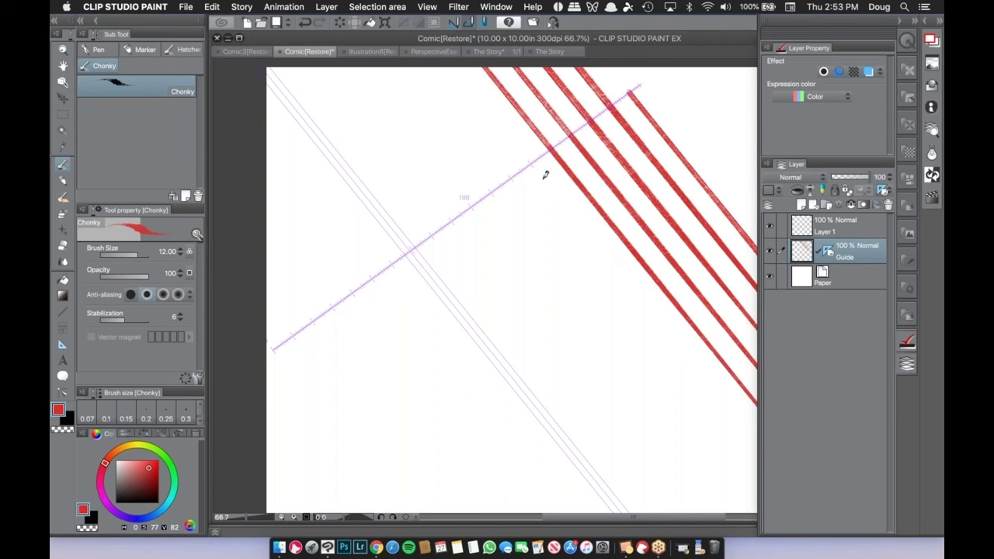
mouse_move(532, 163)
mouse_down()
mouse_move(716, 394)
mouse_move(450, 68)
mouse_up()
drag(515, 173, 737, 470)
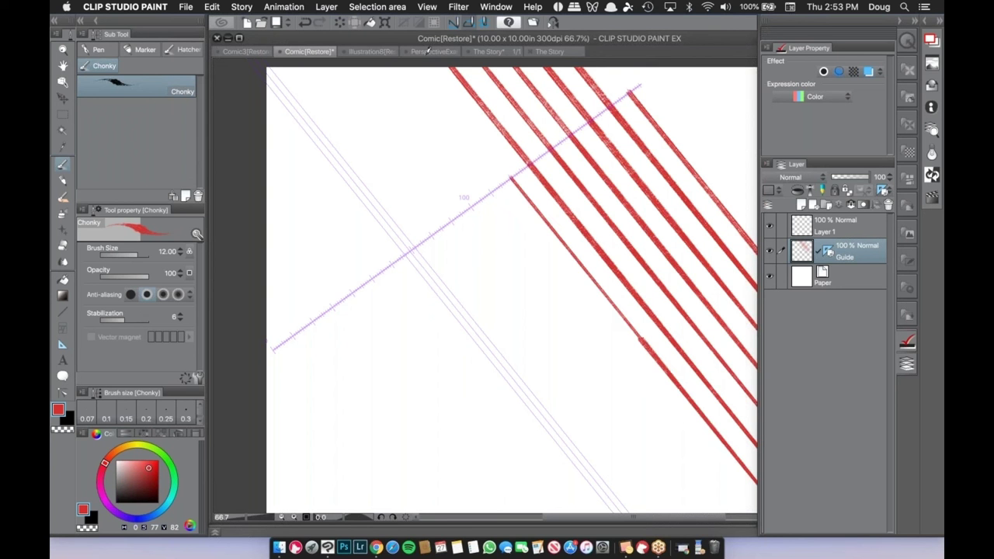
drag(636, 333, 419, 66)
drag(491, 188, 745, 481)
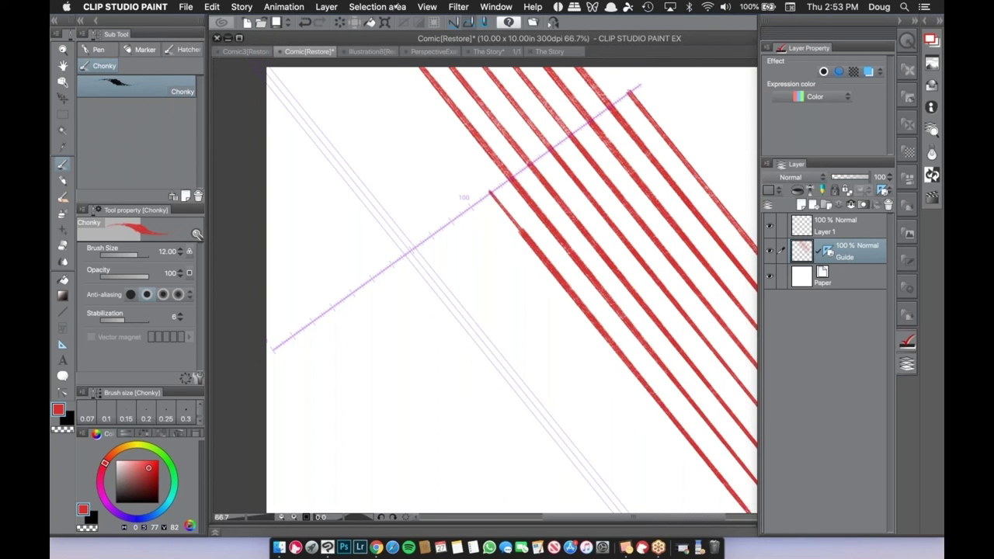
drag(637, 326, 388, 64)
Extend both ends of the scaled linear ruler along its direction until they lie beyond the canvas edges.
key(super+minus)
key(super+minus)
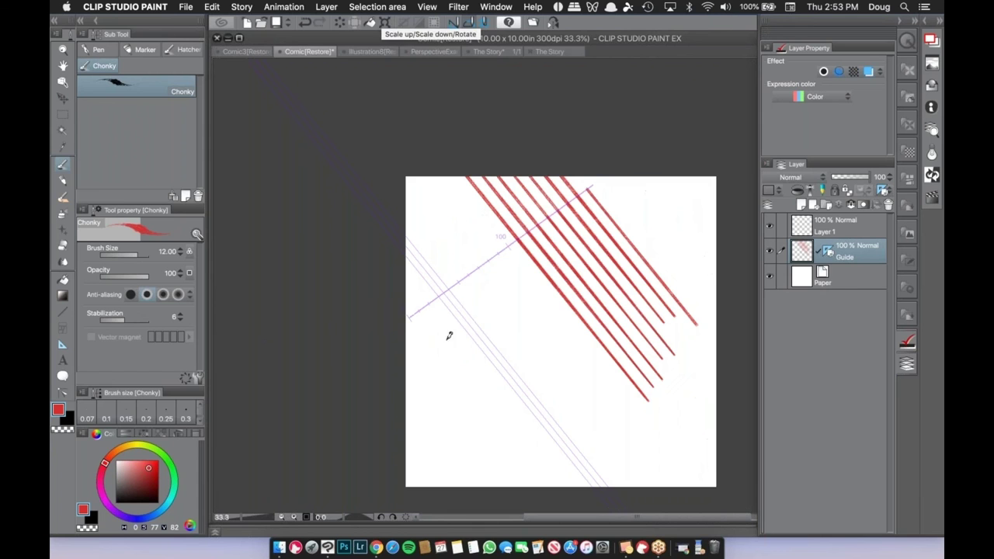
key(o)
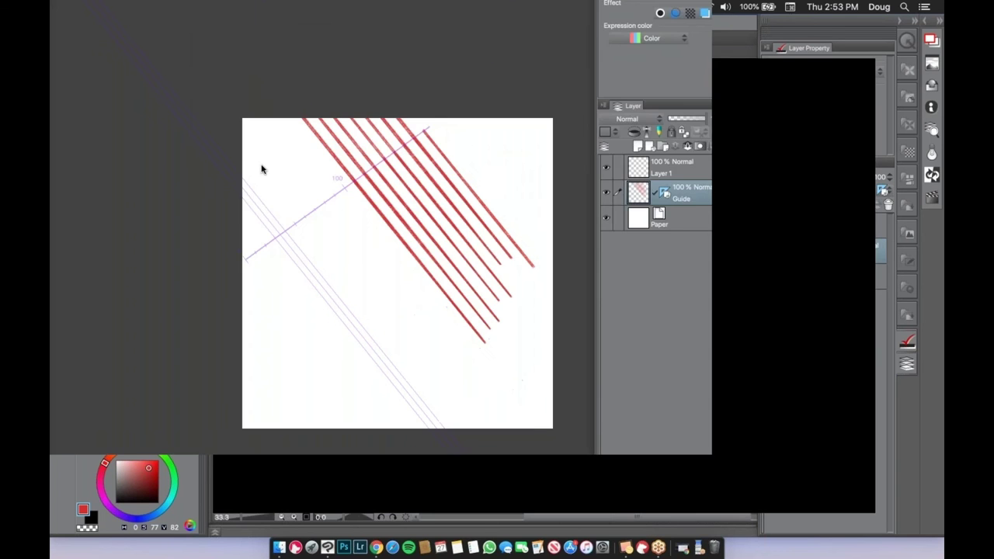
click(581, 195)
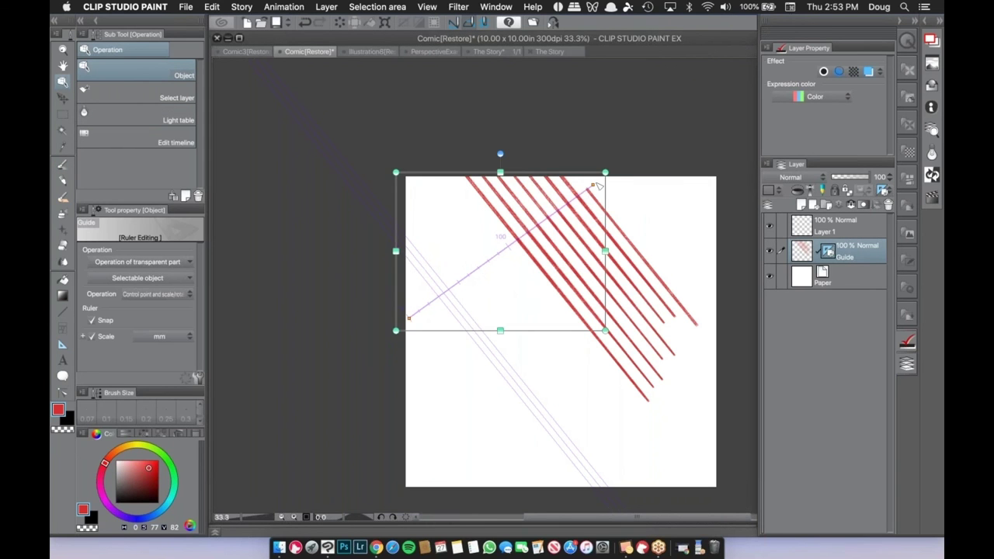
drag(594, 186, 725, 86)
drag(410, 319, 302, 399)
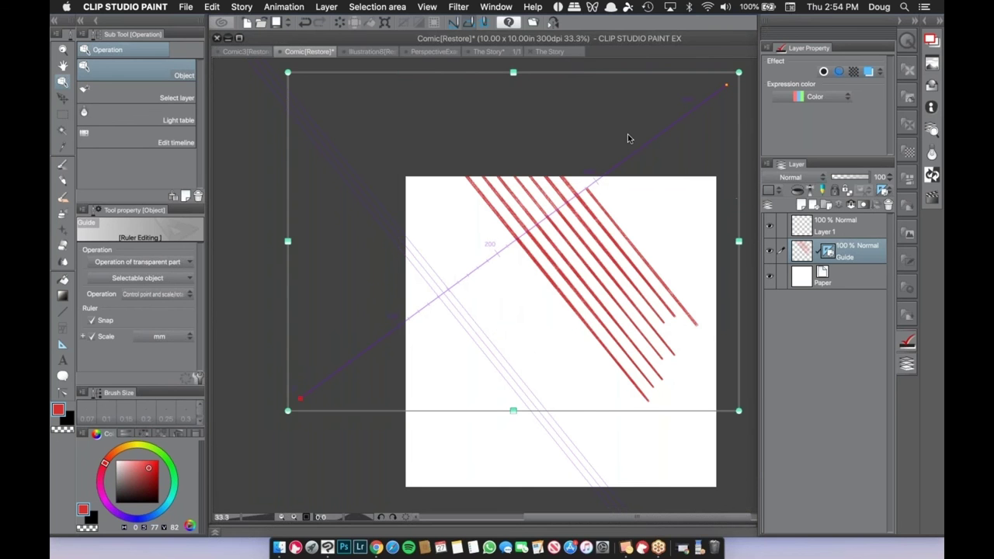
scroll(625, 177, up, 1)
drag(466, 379, 441, 383)
drag(500, 367, 444, 374)
scroll(444, 373, right, 3)
click(594, 241)
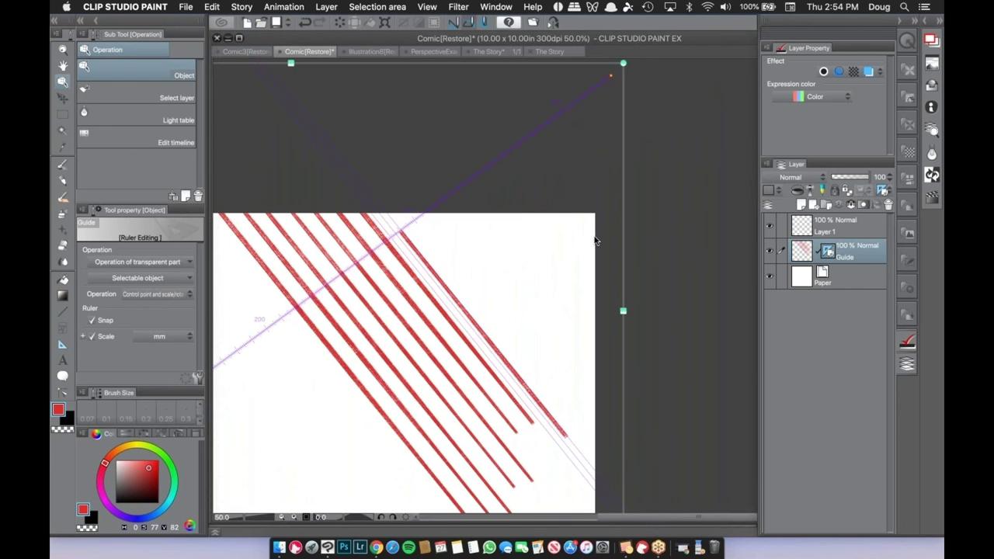
Change the interface's theme of color combination to Light color in the preferences.
click(62, 164)
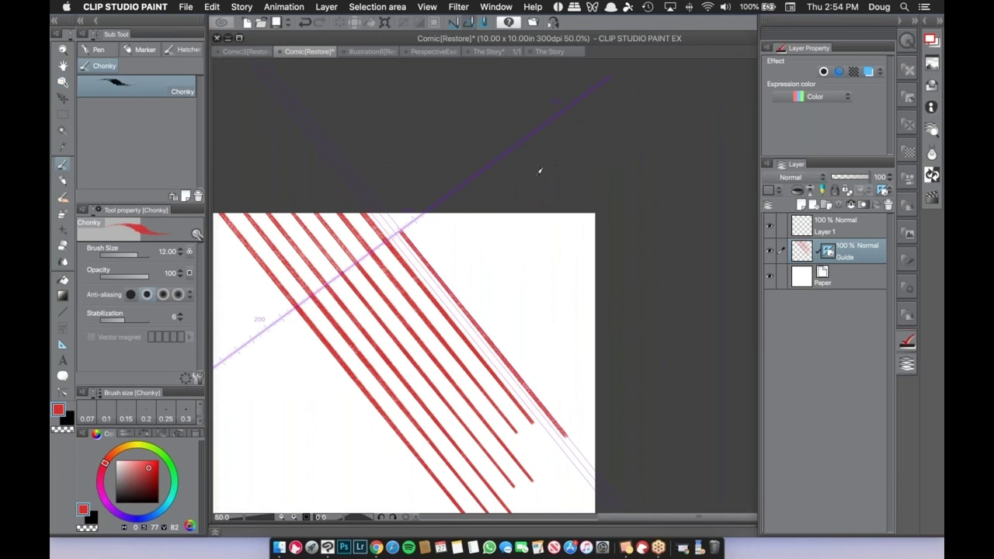
click(144, 49)
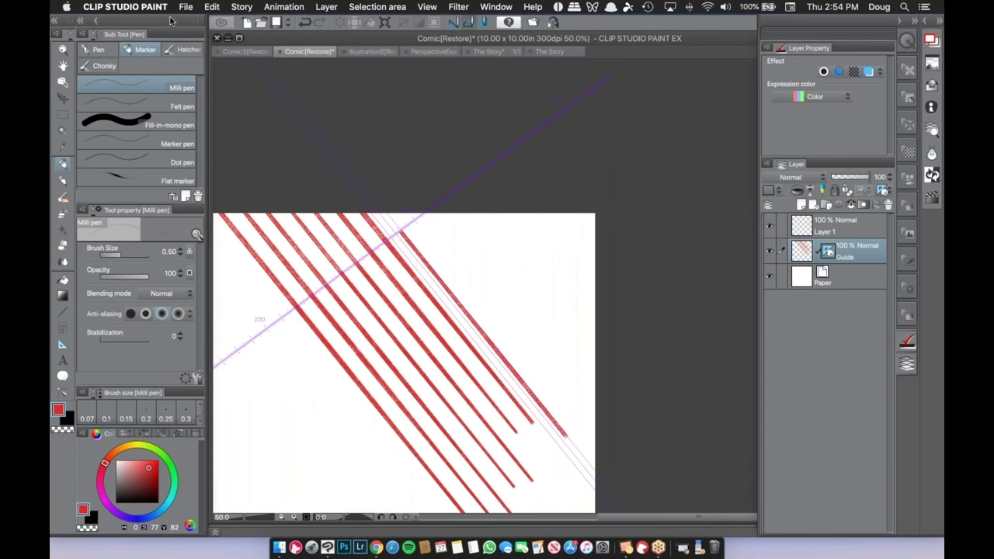
click(125, 7)
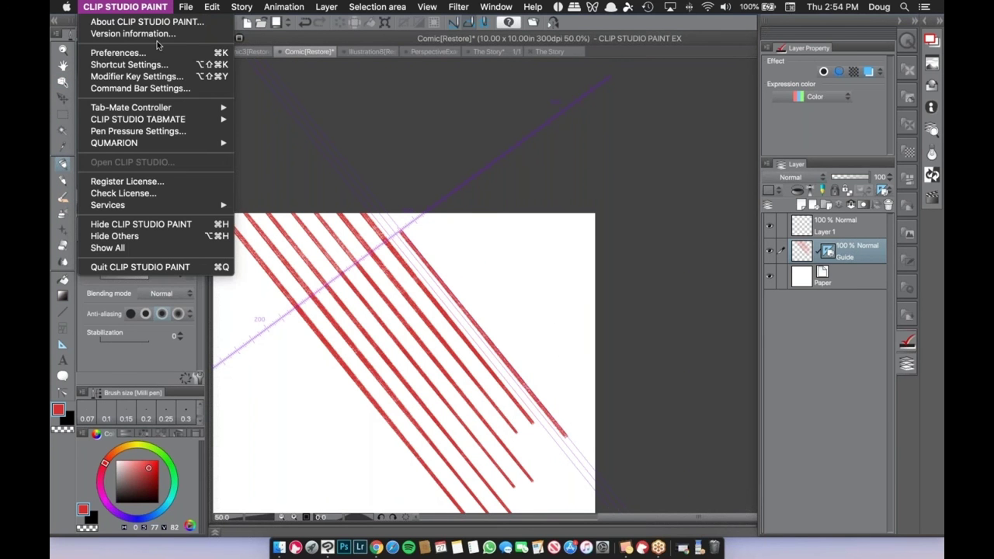
click(197, 55)
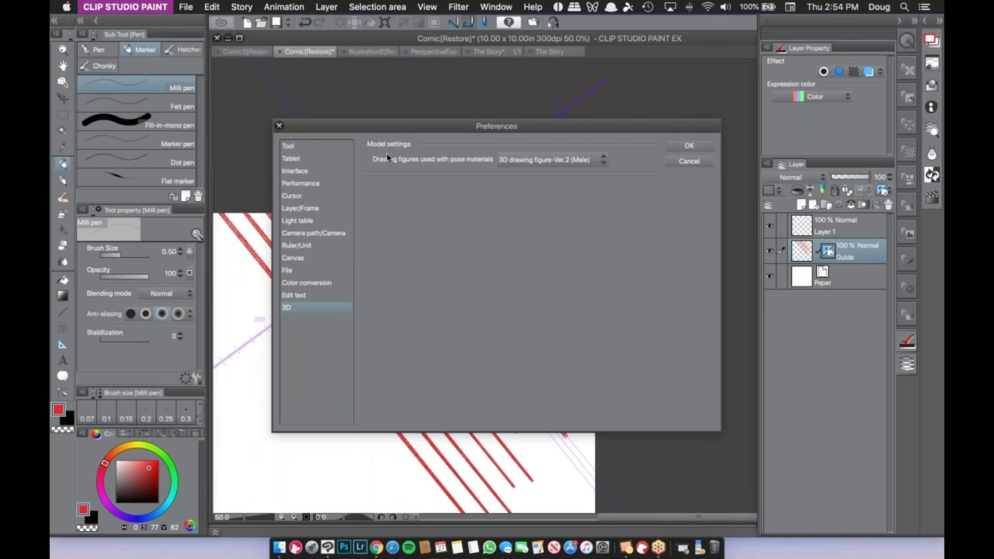
click(294, 170)
click(495, 211)
click(502, 225)
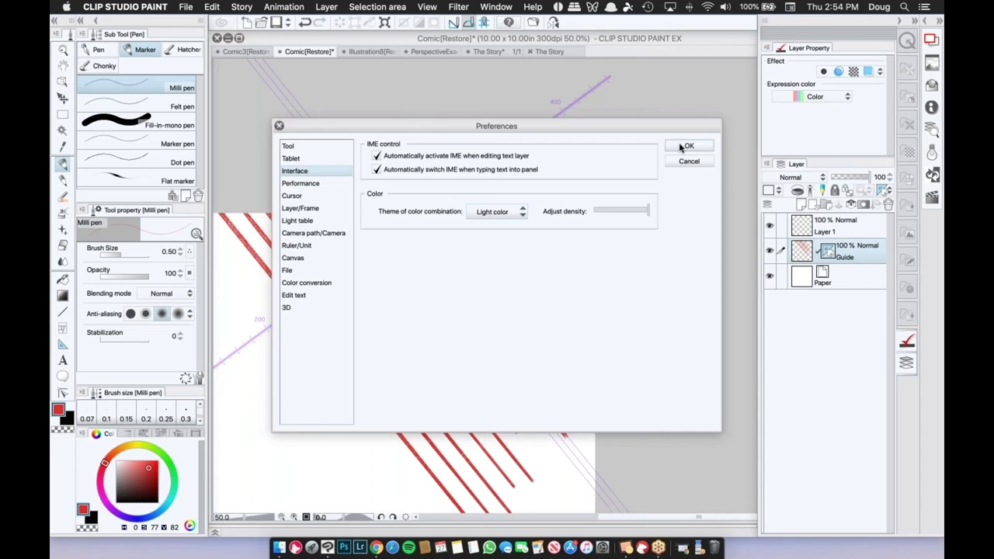
click(689, 145)
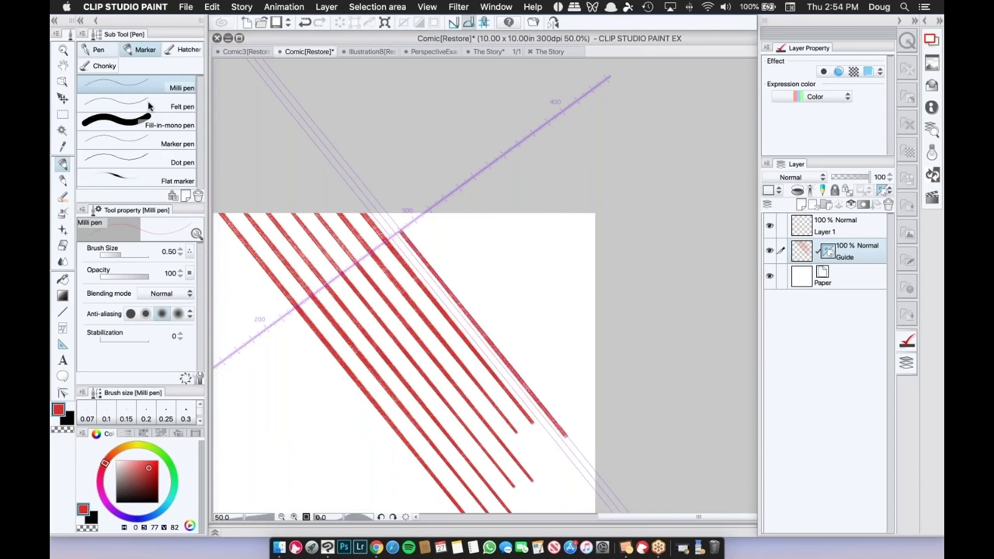
Paint parallel red strokes with the Chonky brush across the canvas's upper-right corner, spaced by the scaled ruler's tick marks.
click(104, 65)
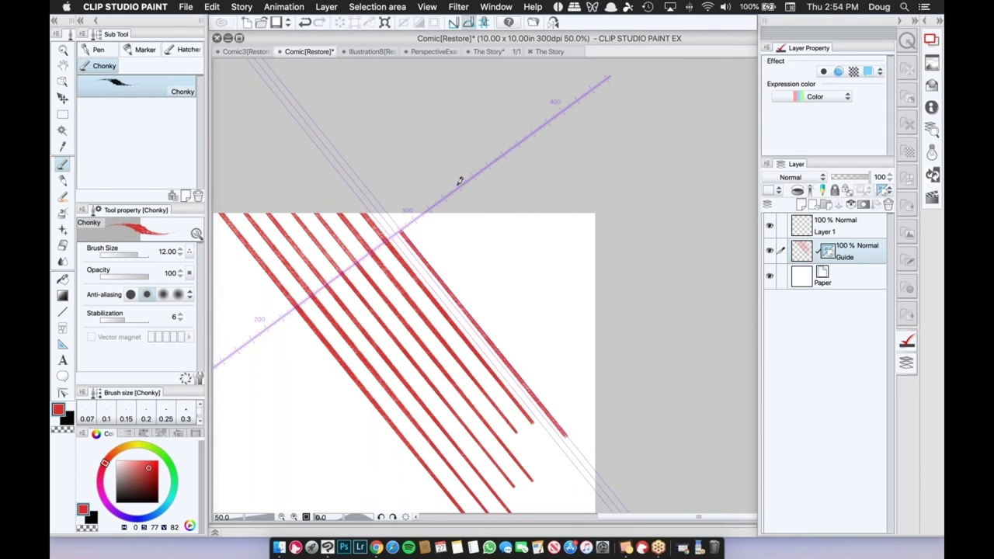
drag(463, 183, 666, 366)
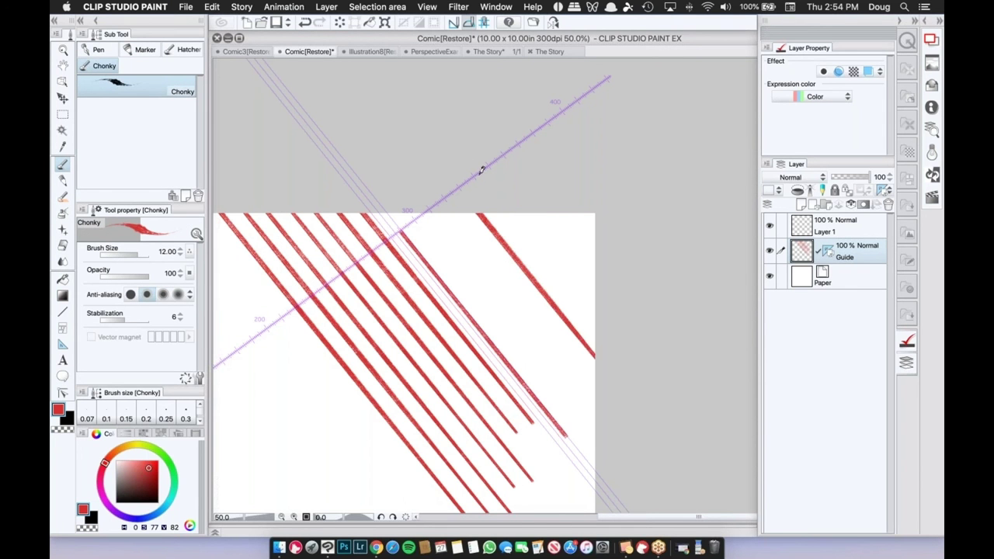
drag(553, 234, 647, 295)
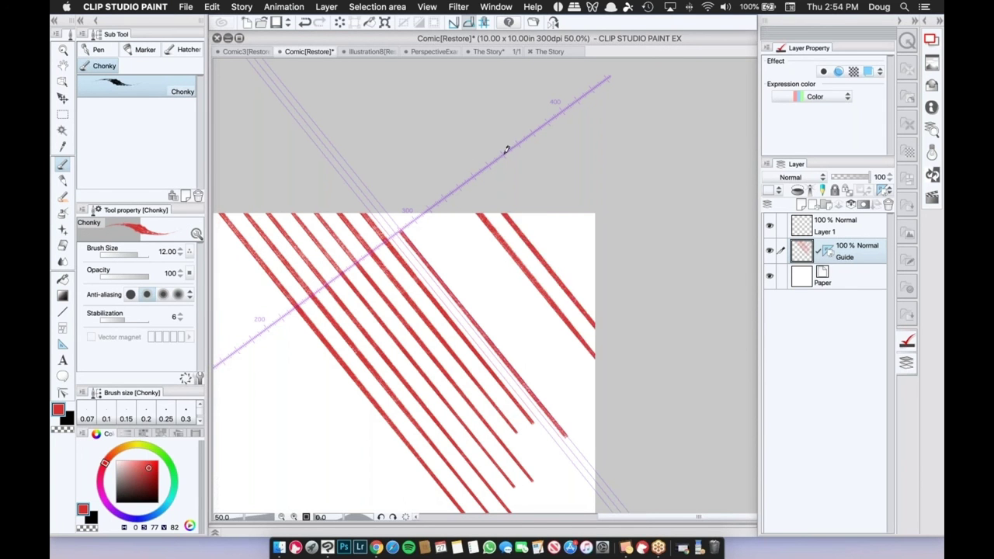
drag(603, 244, 555, 173)
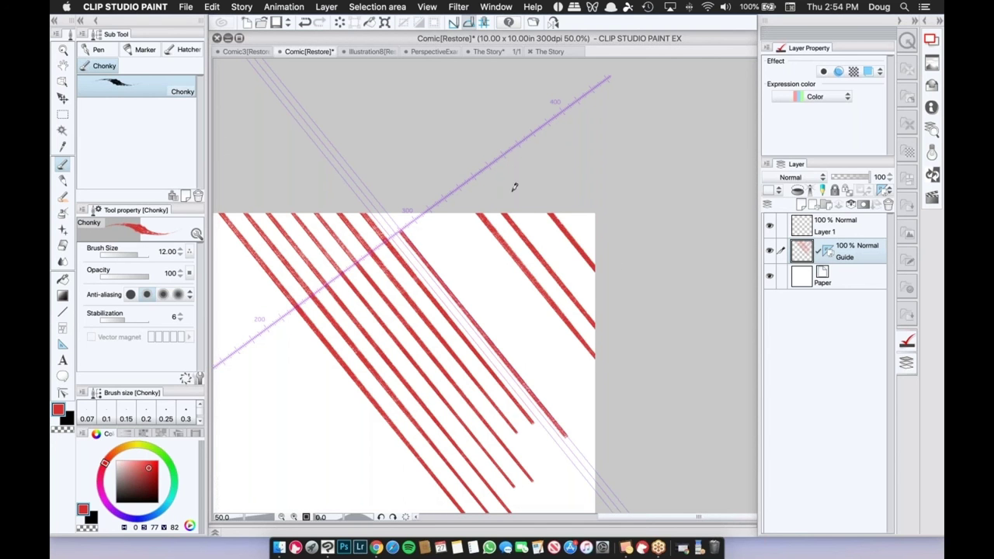
mouse_move(514, 187)
mouse_down()
mouse_move(688, 366)
mouse_move(583, 247)
mouse_move(530, 142)
mouse_up()
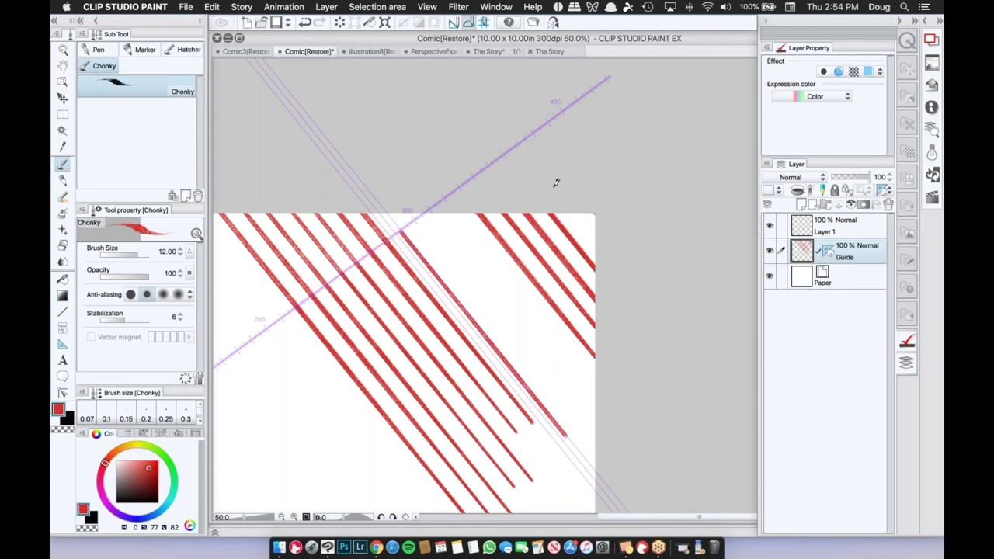
drag(556, 182, 616, 222)
Fill the gap between the two stroke groups with evenly spaced red strokes, redoing the short one and extending one that stopped early.
mouse_move(446, 193)
mouse_down()
mouse_move(639, 399)
mouse_move(459, 171)
mouse_up()
mouse_move(431, 203)
mouse_down()
mouse_move(595, 395)
mouse_move(435, 184)
mouse_up()
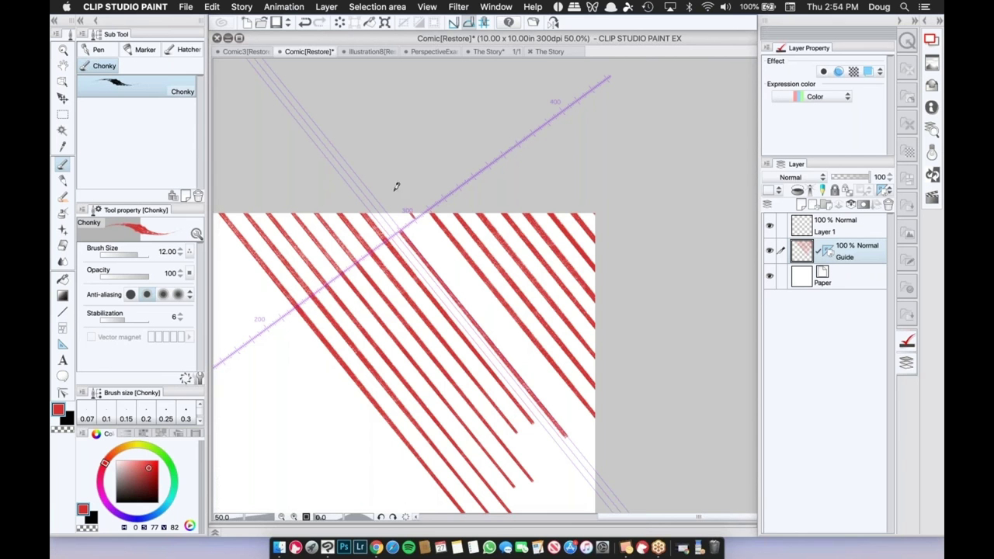
key(super+z)
drag(389, 181, 683, 501)
drag(633, 193, 736, 70)
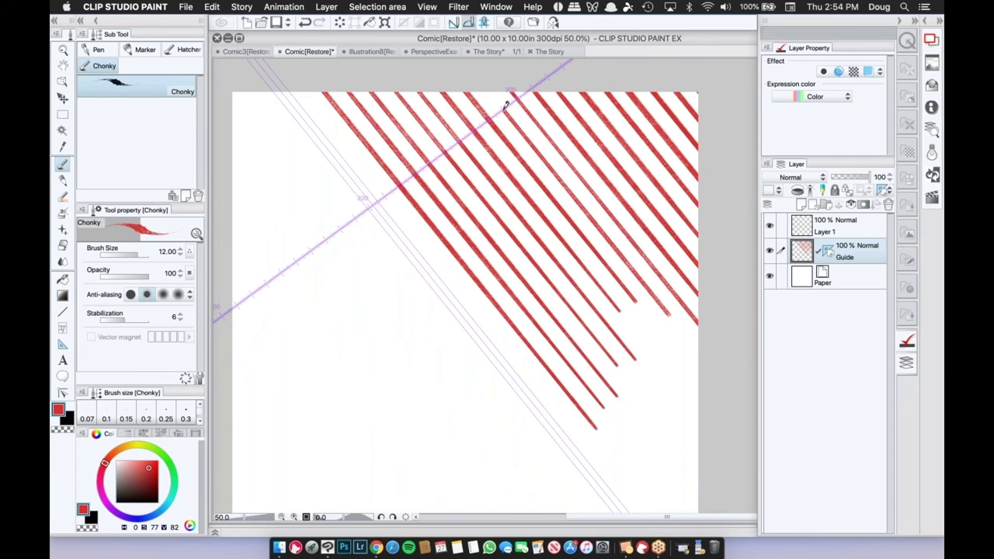
drag(533, 131, 823, 462)
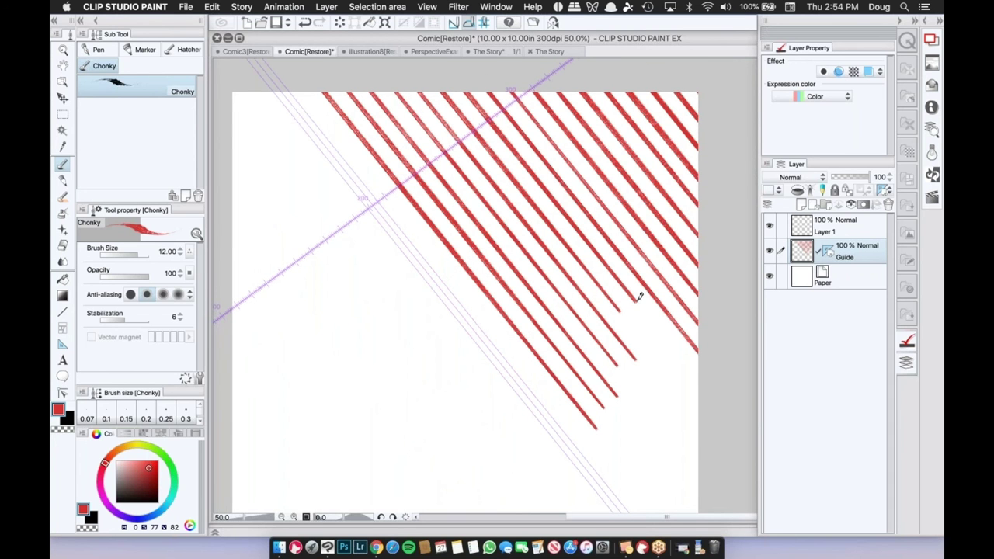
drag(636, 297, 781, 468)
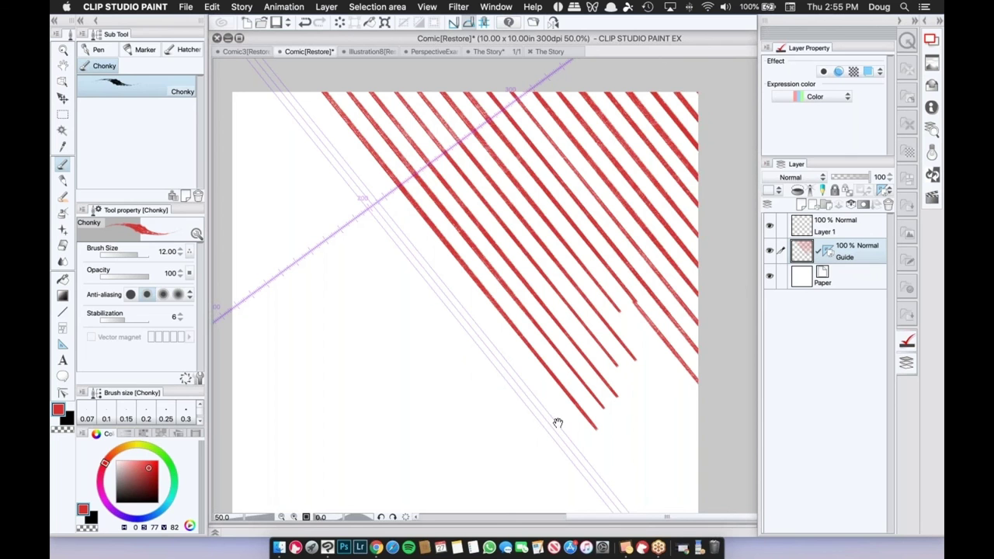
Hide the Guide layer and sketch a French-curve outline with an inner curve on Layer 1 using the Long Leaded Pencil.
drag(623, 309, 685, 226)
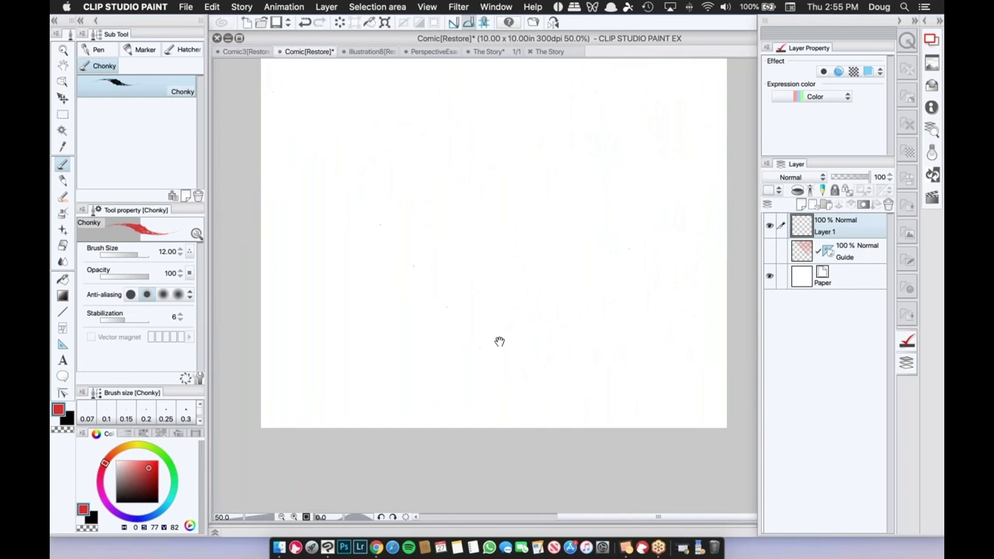
click(66, 181)
mouse_move(339, 266)
mouse_down()
mouse_move(297, 222)
mouse_move(554, 153)
mouse_move(633, 195)
mouse_up()
mouse_move(637, 254)
mouse_down()
mouse_move(551, 308)
mouse_move(465, 299)
mouse_move(489, 244)
mouse_move(340, 267)
mouse_up()
mouse_move(517, 208)
mouse_down()
mouse_move(521, 178)
mouse_move(598, 192)
mouse_move(552, 233)
mouse_up()
drag(503, 250, 502, 261)
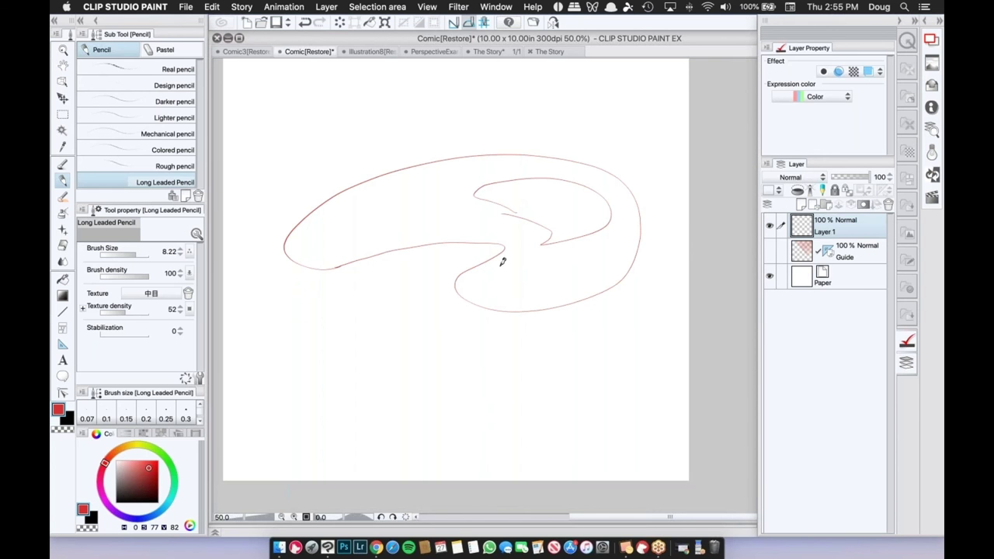
Trace the sketched outer outline on Layer 1 with the Ruler pen.
scroll(503, 264, up, 1)
mouse_move(543, 320)
mouse_down()
mouse_move(588, 344)
mouse_move(619, 346)
mouse_up()
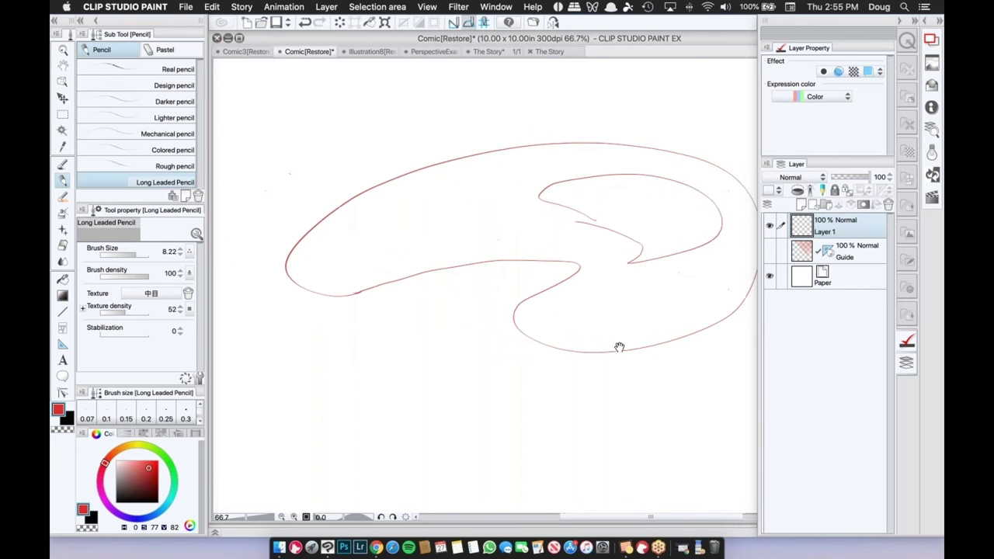
click(62, 343)
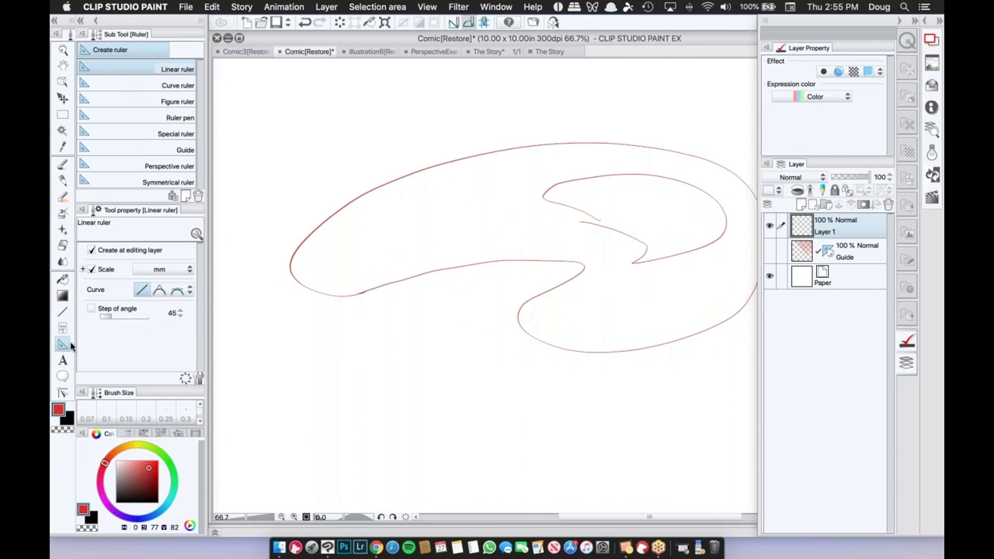
click(180, 118)
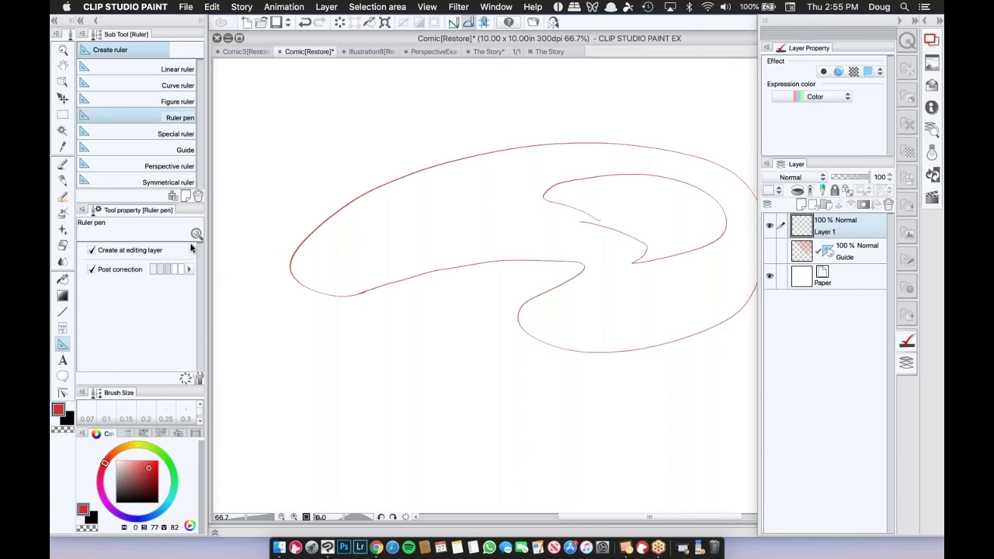
mouse_move(290, 265)
mouse_down()
mouse_move(343, 200)
mouse_move(398, 168)
mouse_move(510, 142)
mouse_move(598, 133)
mouse_move(753, 198)
mouse_move(701, 335)
mouse_move(573, 348)
mouse_move(512, 329)
mouse_move(571, 260)
mouse_move(352, 292)
mouse_move(301, 289)
mouse_up()
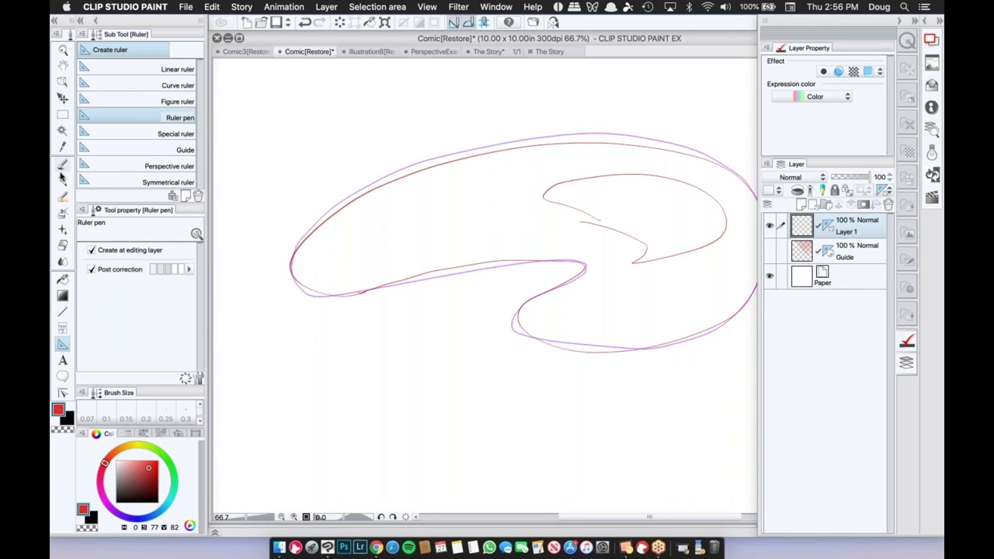
Move the traced ruler's upper-left control points onto the sketched outline, and remove the ruler.
click(62, 80)
click(469, 154)
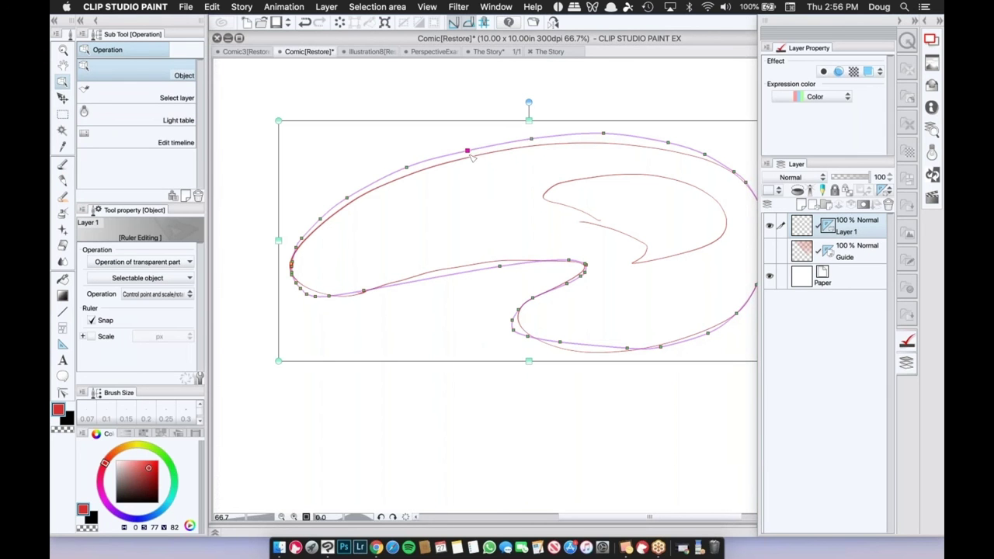
drag(468, 152, 469, 157)
drag(406, 167, 408, 175)
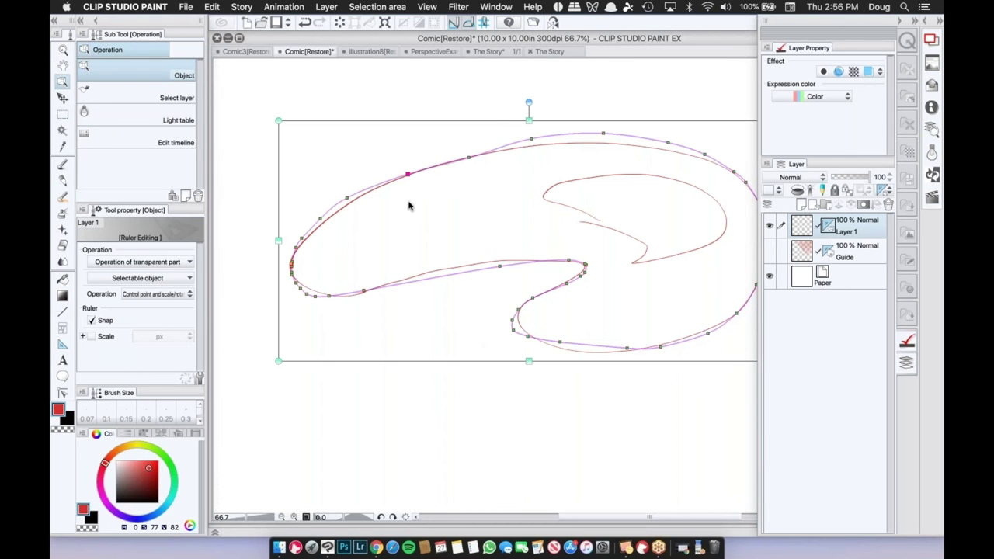
drag(346, 197, 291, 258)
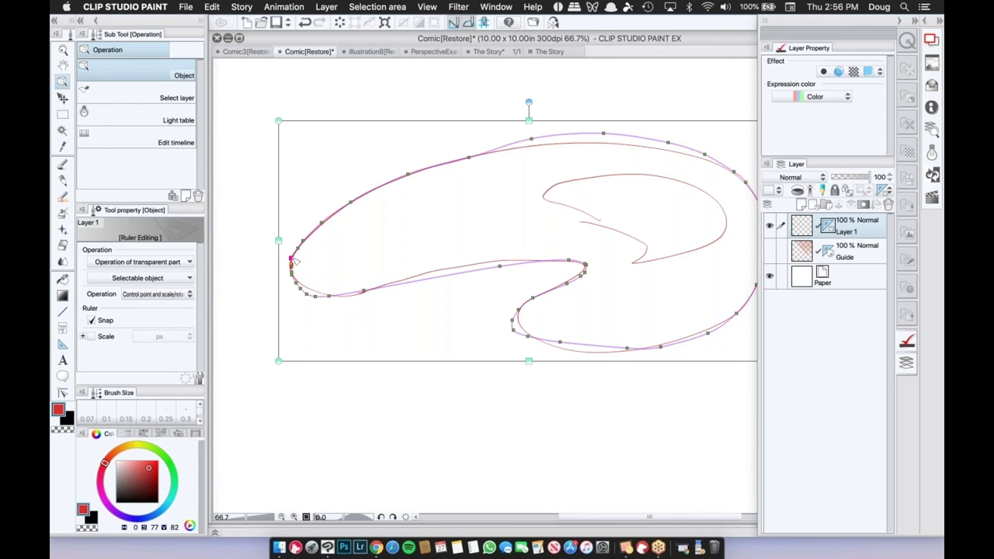
click(457, 271)
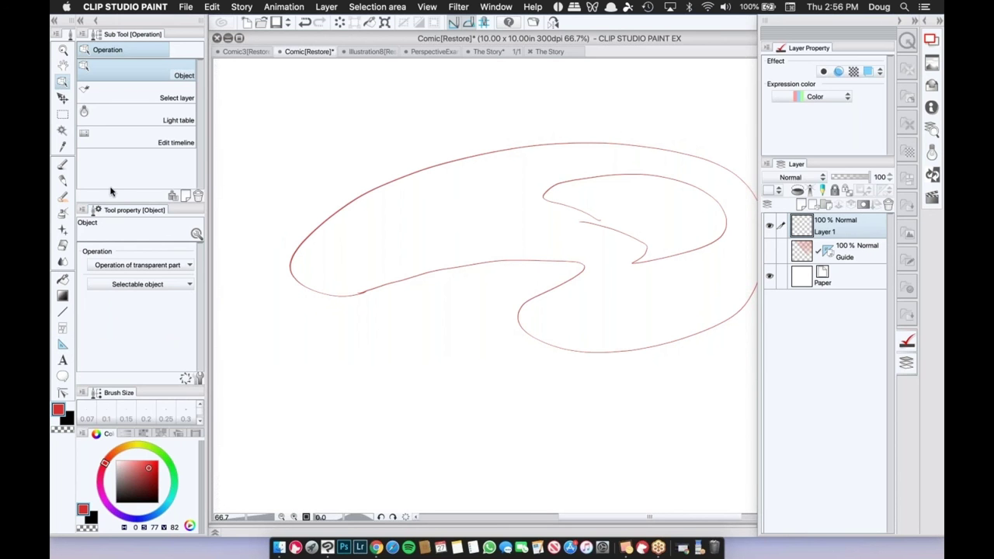
Create a tilted elliptical figure ruler on Layer 1 that roughly spans the sketched outline.
click(62, 344)
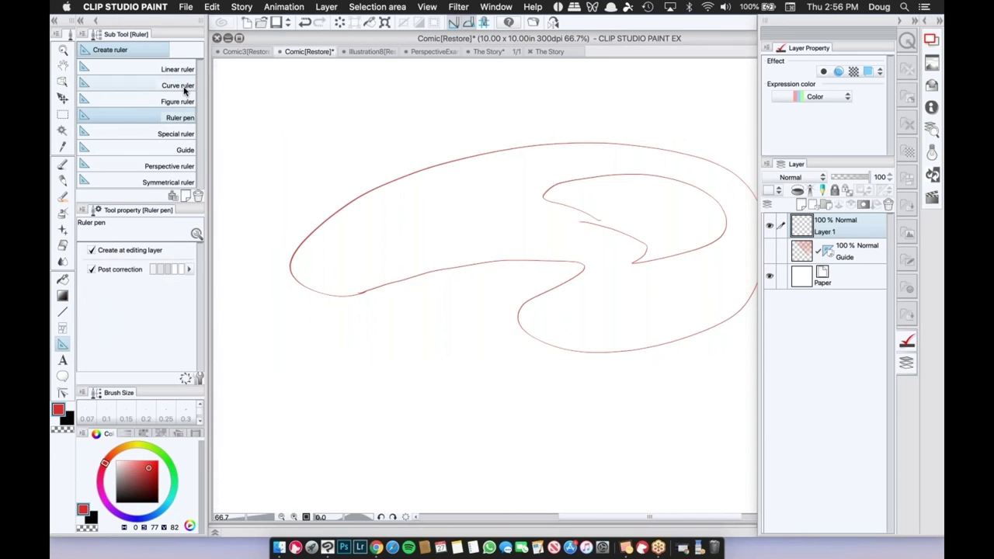
click(180, 86)
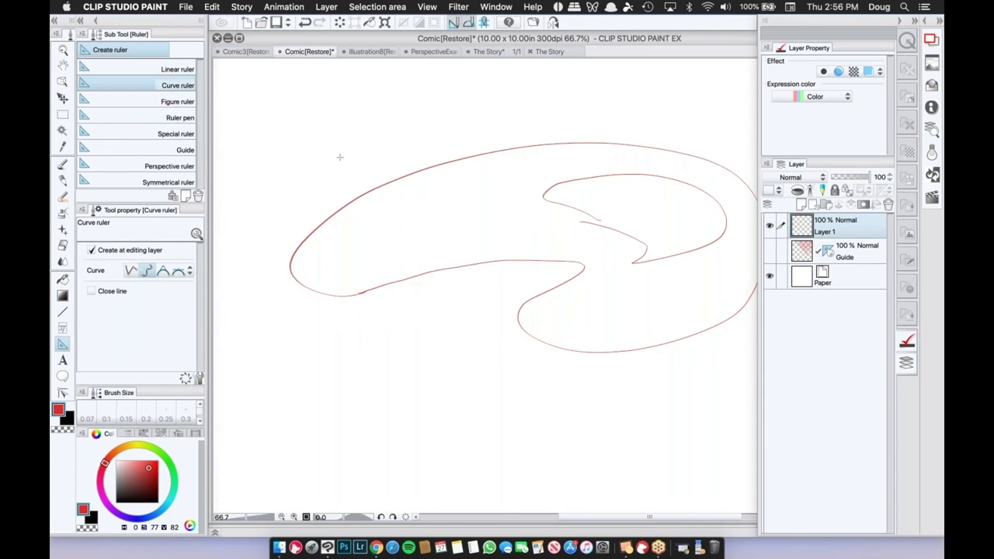
click(182, 102)
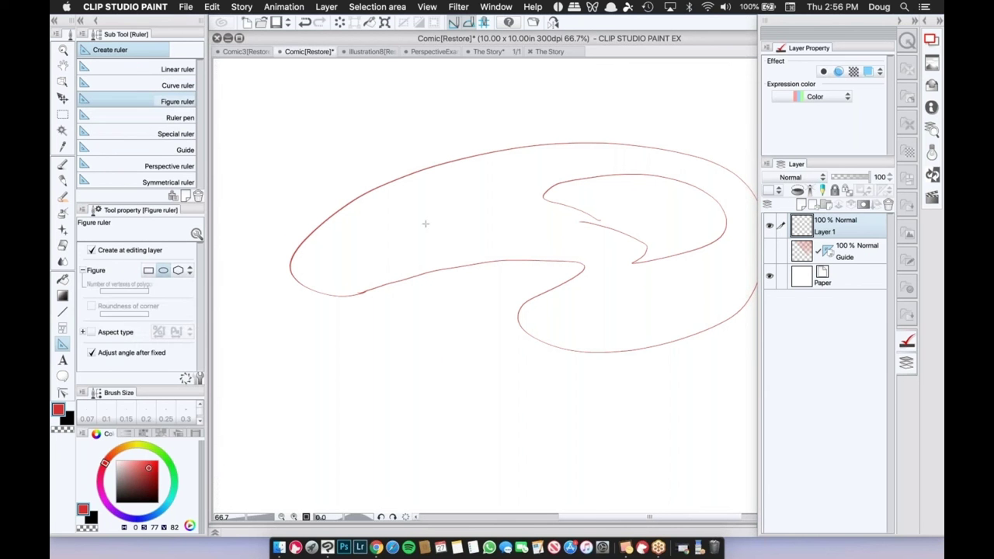
drag(282, 161, 745, 385)
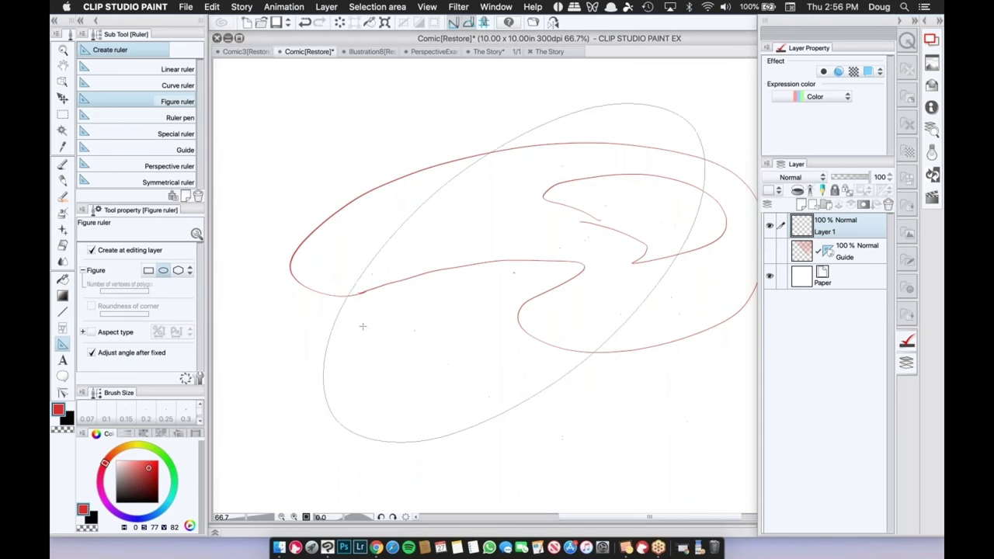
click(396, 252)
Move the elliptical ruler's upper-left control points onto the sketched outline with the Object tool.
key(o)
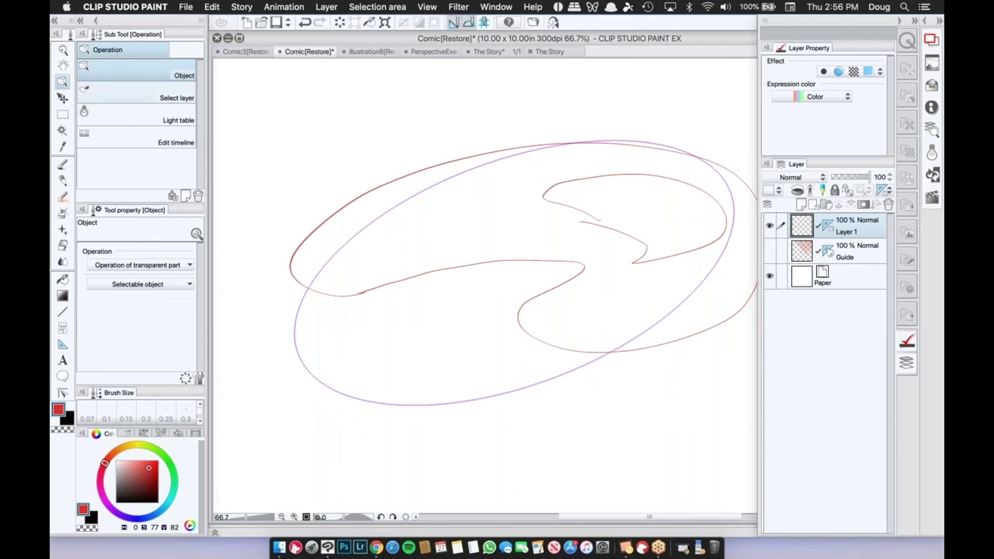
click(398, 214)
drag(397, 212, 402, 177)
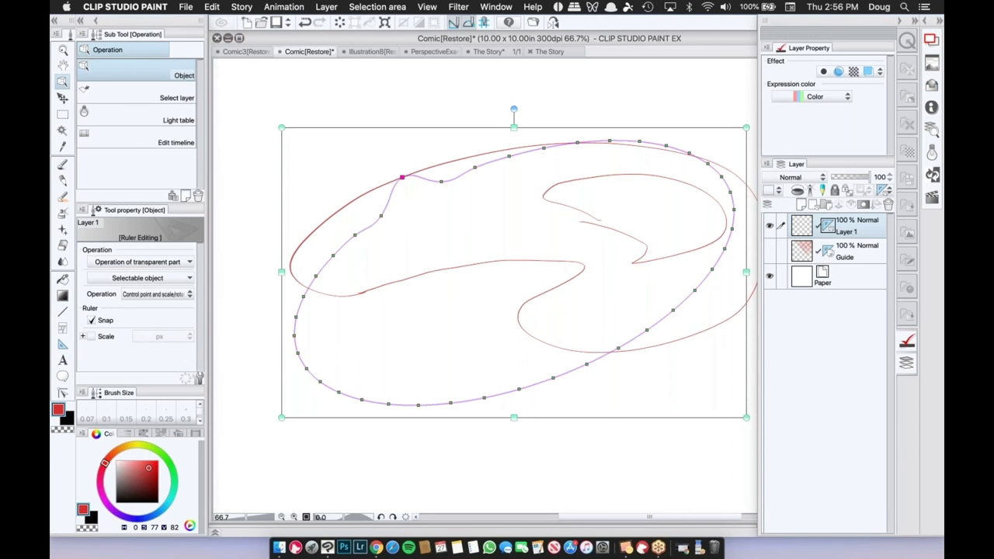
drag(382, 216, 371, 191)
drag(355, 234, 342, 208)
drag(334, 256, 313, 240)
drag(315, 275, 290, 261)
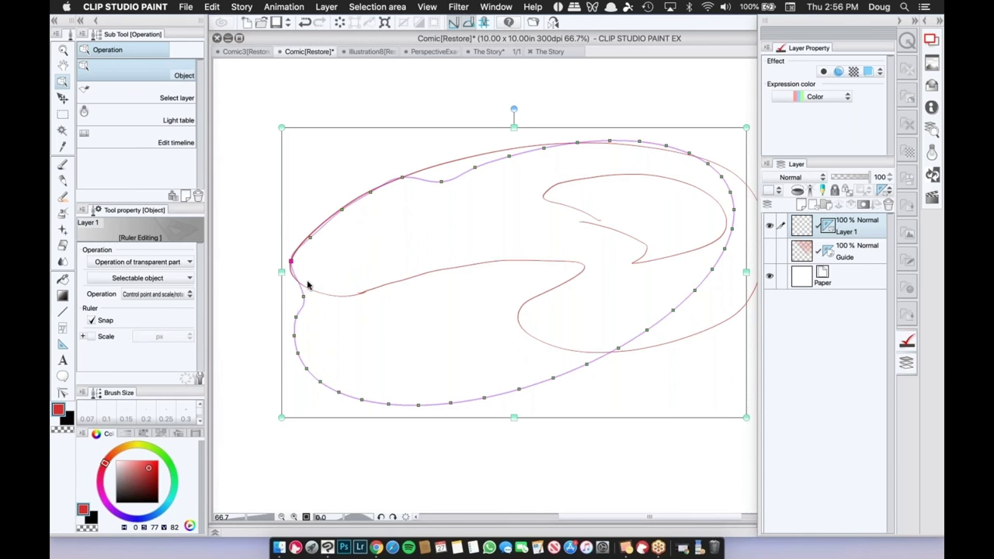
Pull the ruler's lower-left control points around the sketch's rounded tip and along the adjoining lower edge.
click(303, 296)
drag(304, 295, 303, 288)
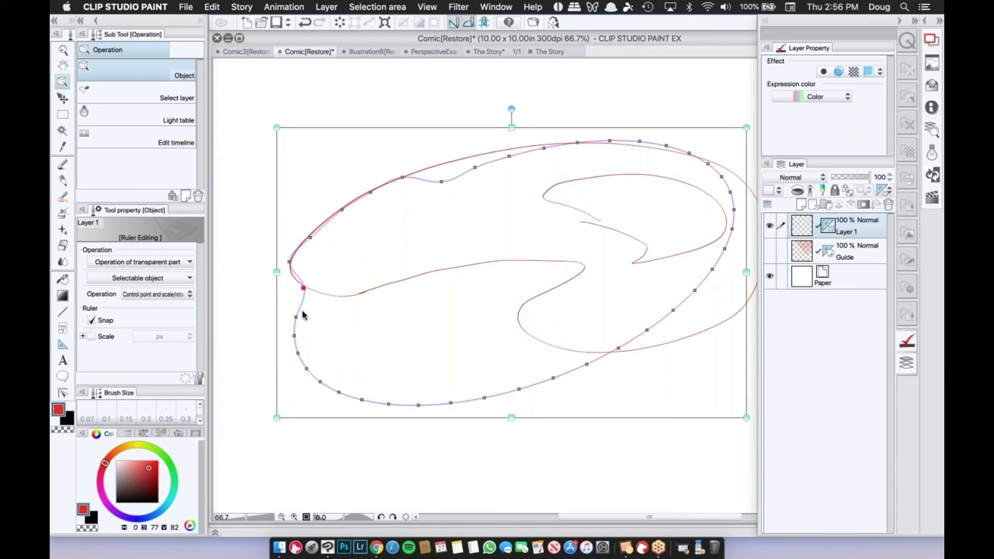
click(296, 317)
drag(296, 316, 336, 297)
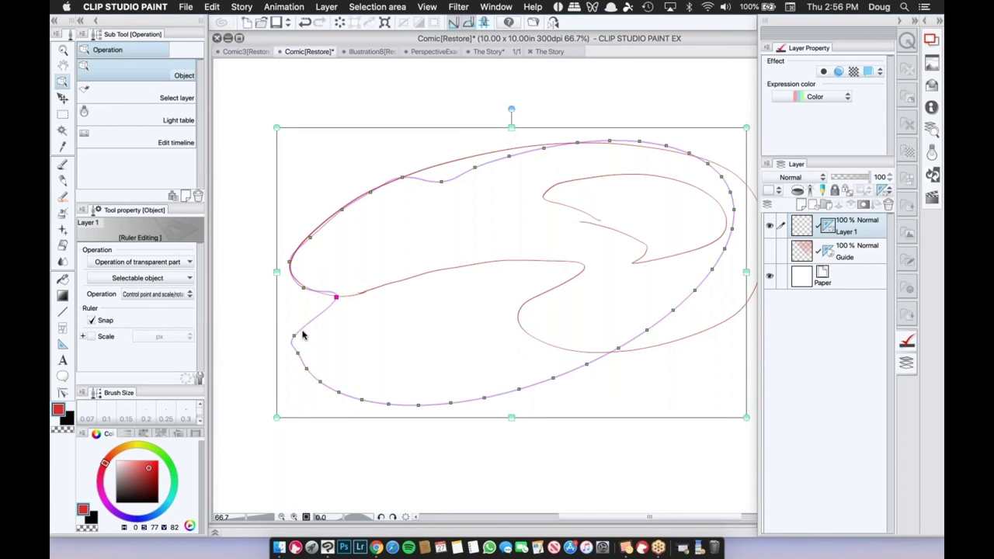
drag(294, 335, 366, 291)
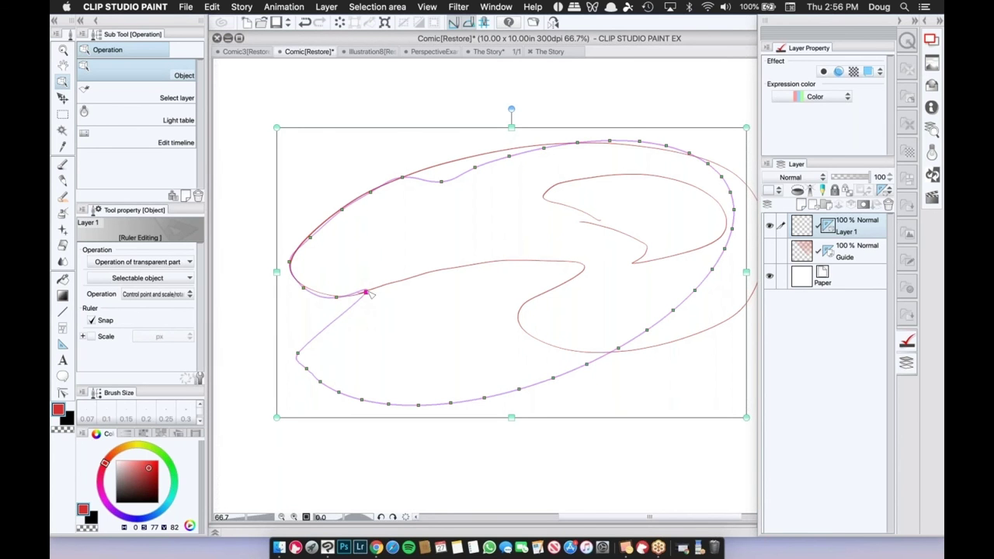
click(298, 354)
drag(298, 354, 418, 269)
click(307, 370)
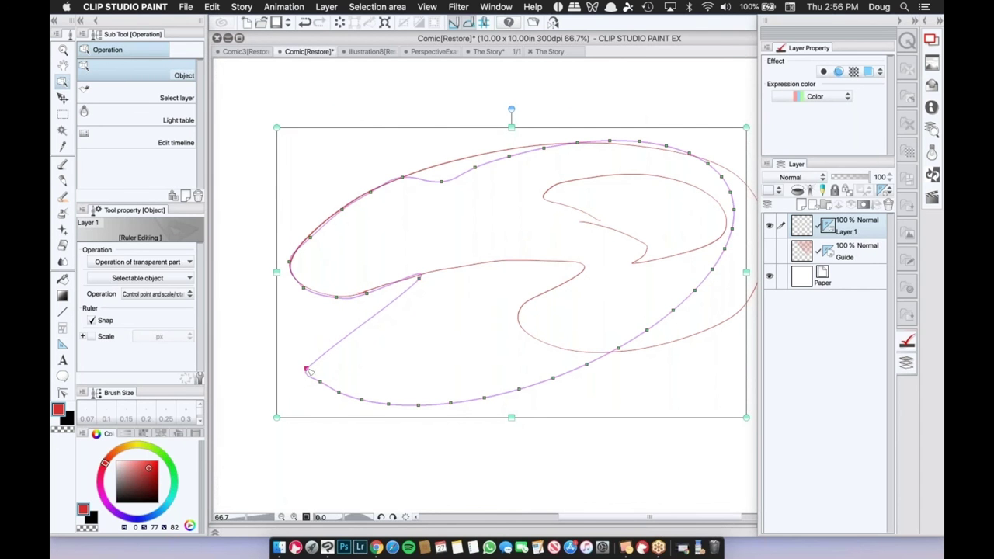
drag(307, 370, 457, 267)
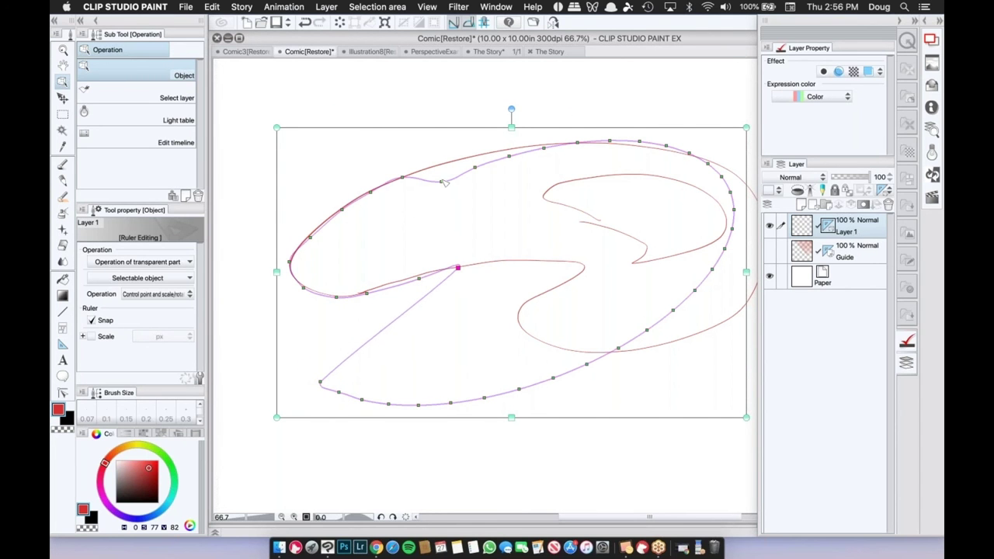
Align the ruler's remaining upper control points with the sketch's top edge, working towards its right end.
drag(441, 182, 542, 144)
click(475, 153)
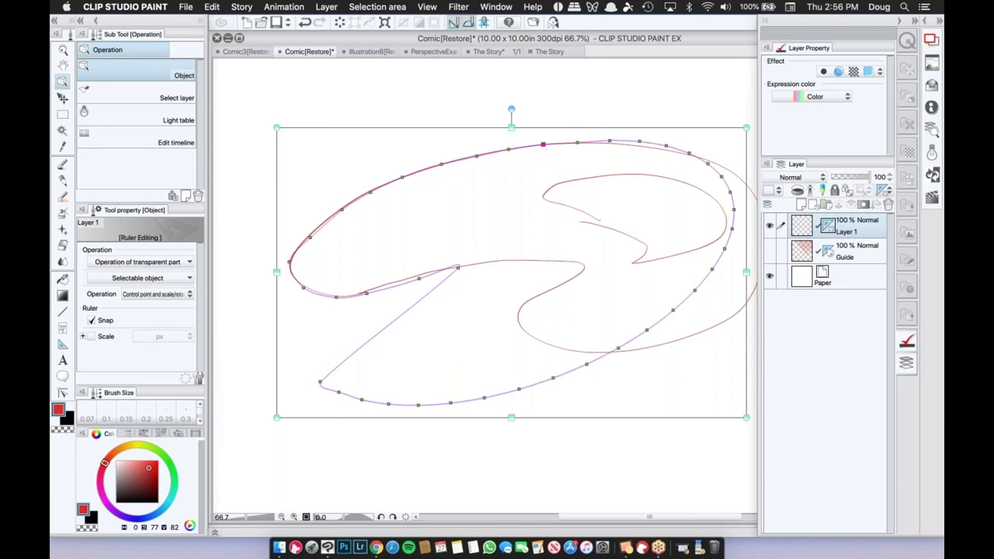
click(610, 142)
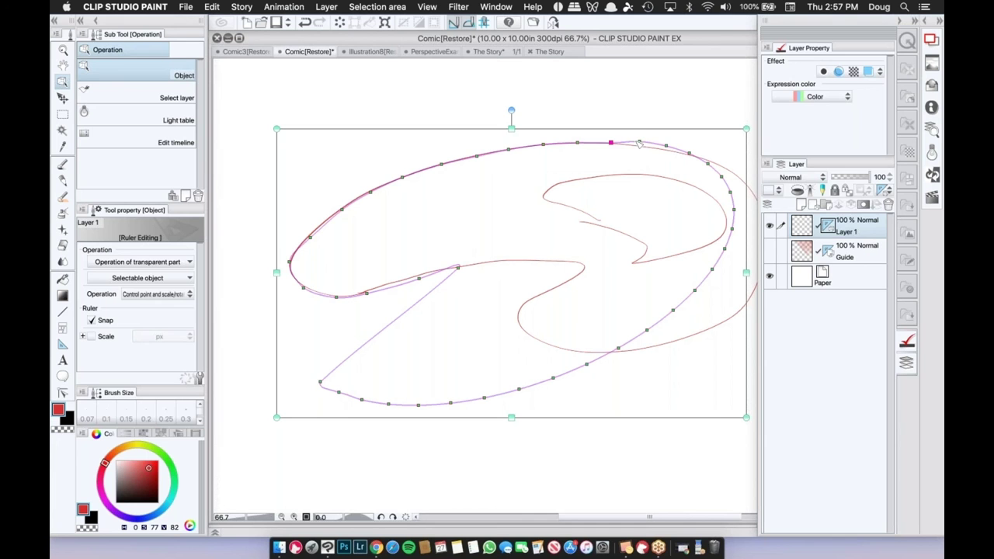
click(666, 146)
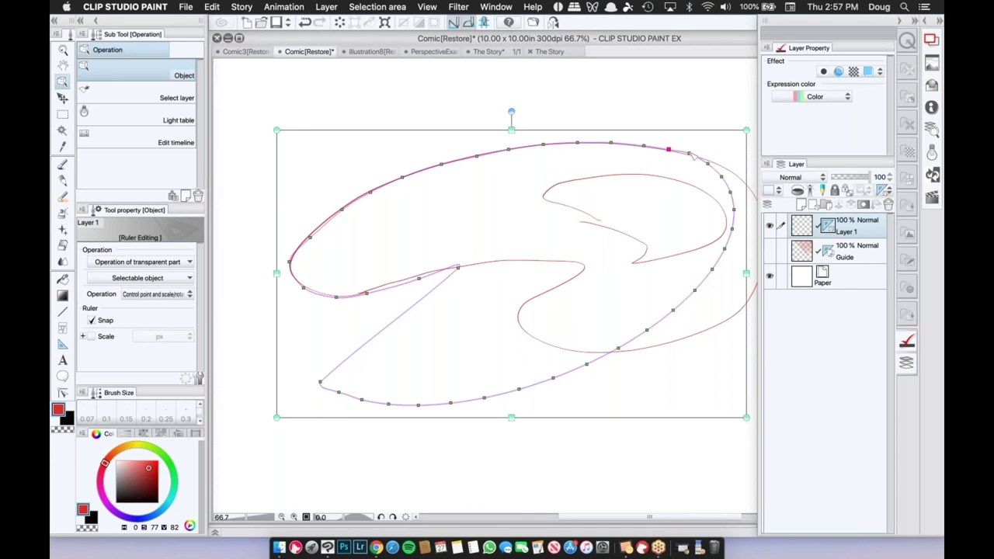
drag(690, 153, 692, 156)
drag(708, 163, 718, 163)
click(214, 10)
mouse_move(277, 211)
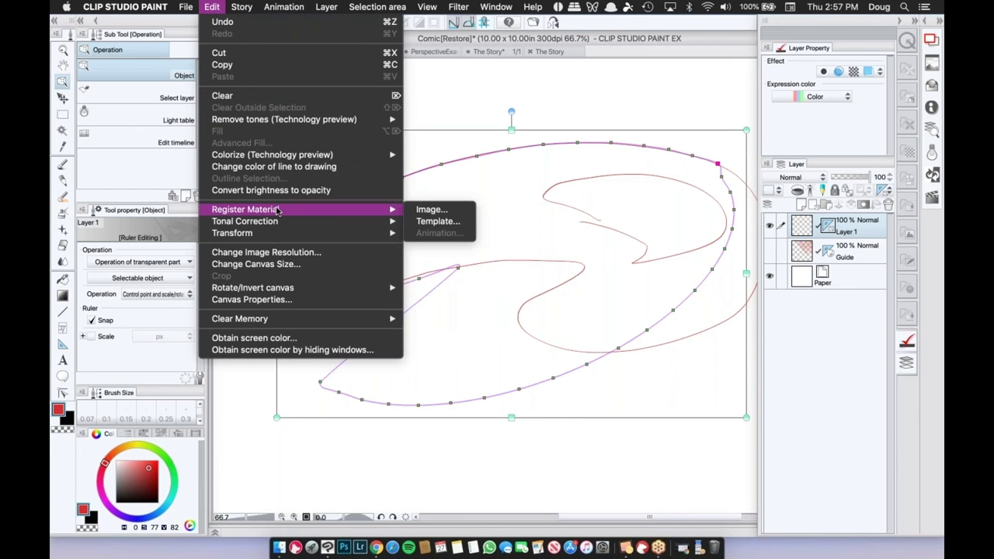
click(447, 211)
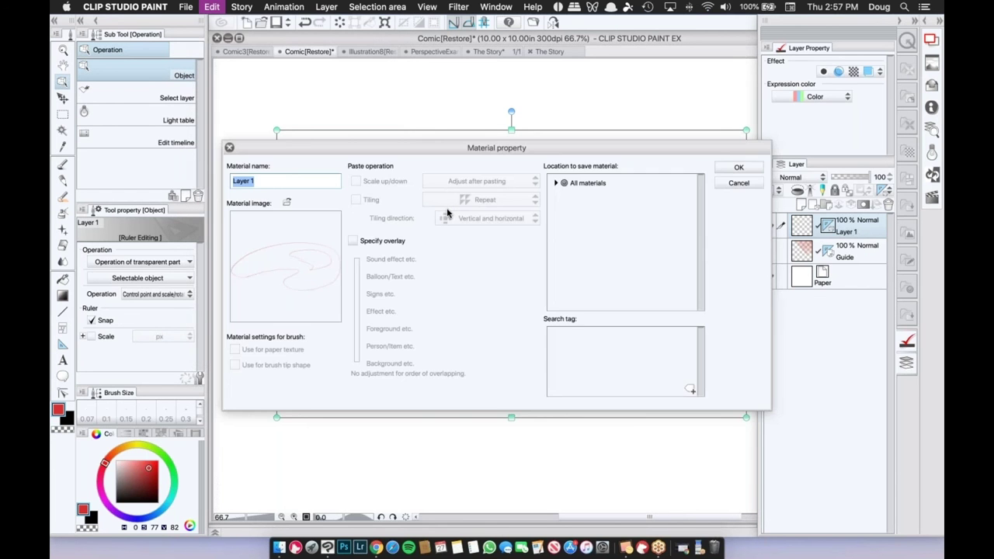
click(743, 185)
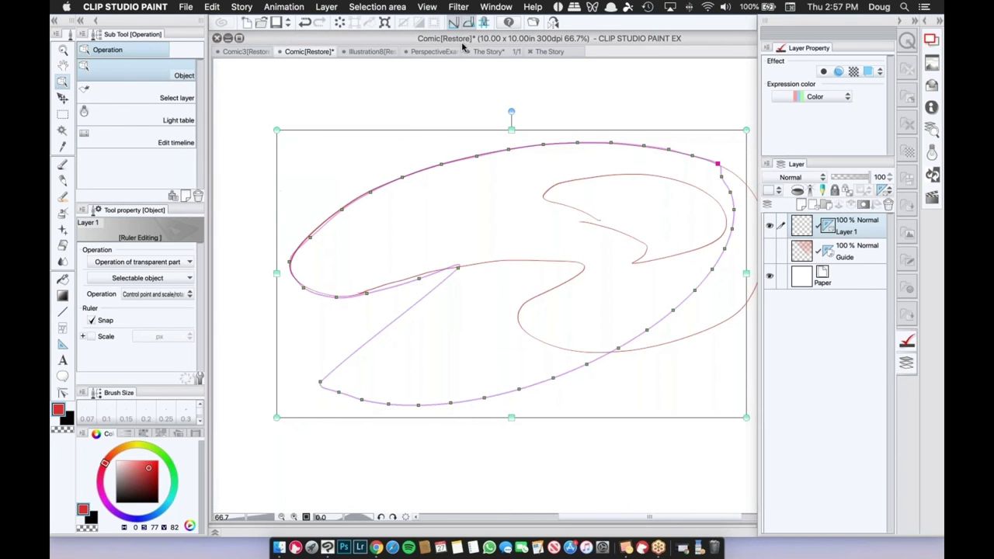
Clear the red pencil sketch from Layer 1 while keeping the ruler.
click(402, 161)
key(super+z)
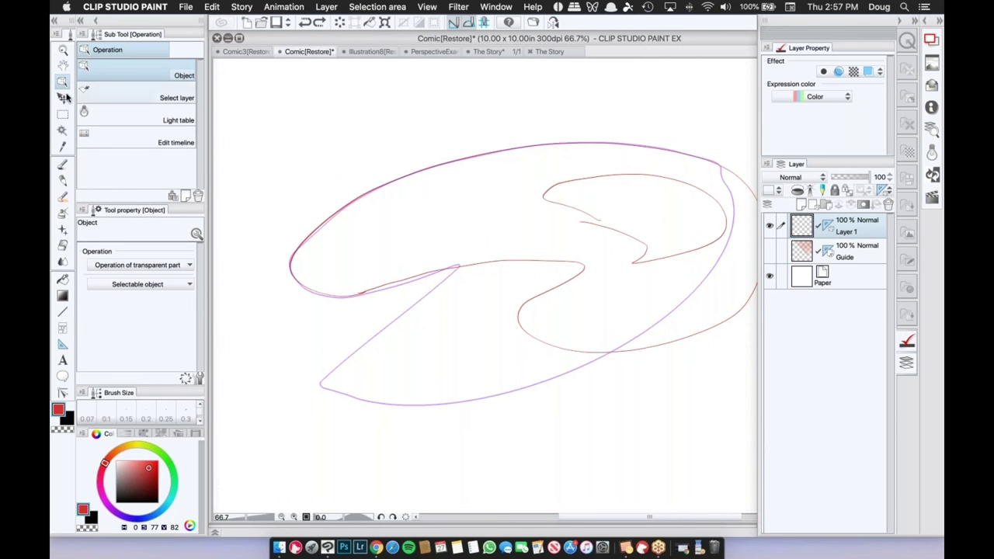
click(340, 22)
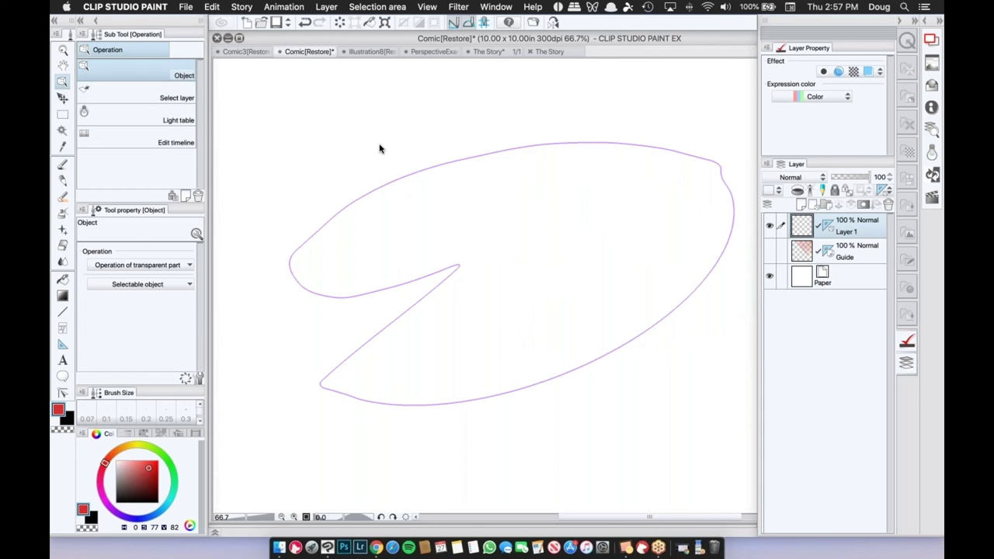
Register Layer 1's custom ruler as a material named French Curve, saved in the Download folder.
click(414, 173)
click(211, 6)
mouse_move(298, 209)
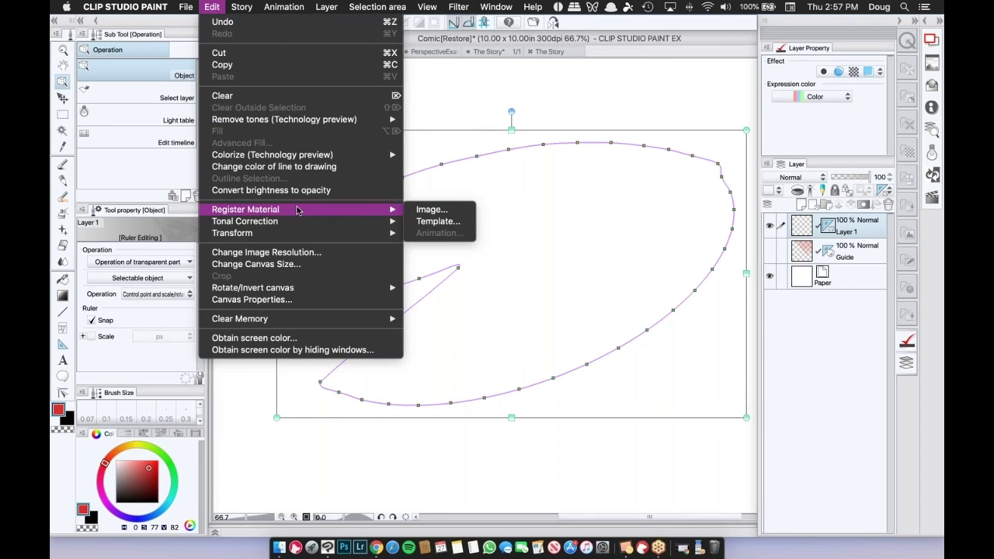
click(442, 221)
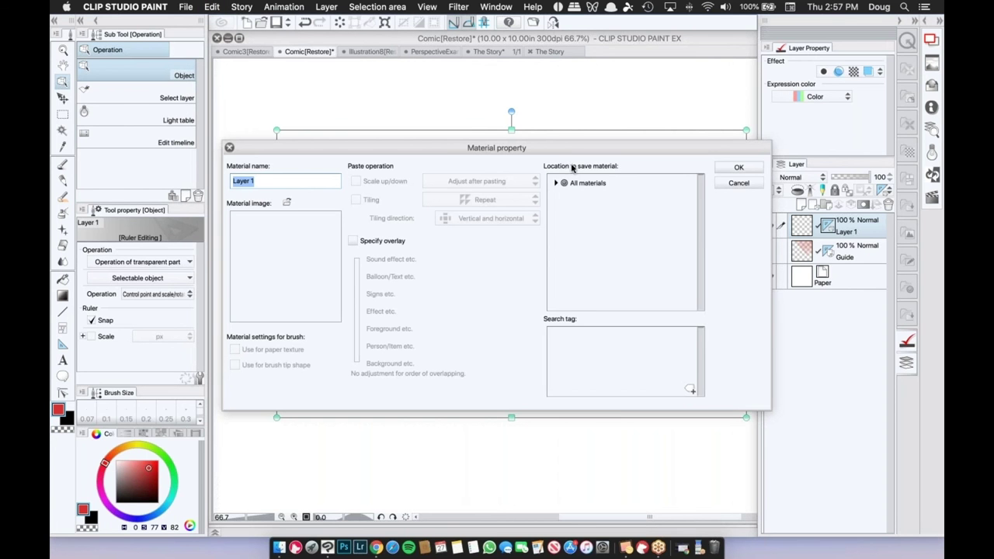
click(555, 184)
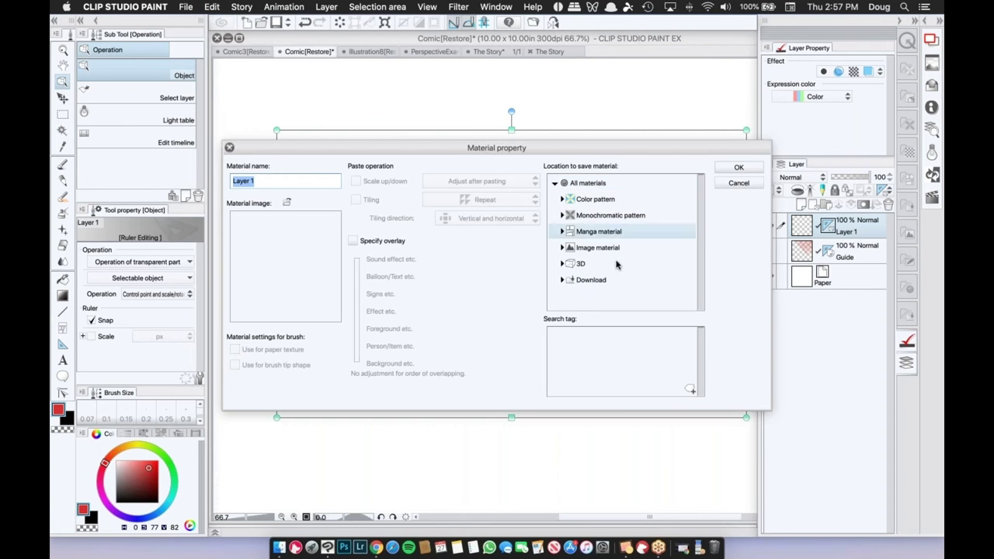
click(588, 283)
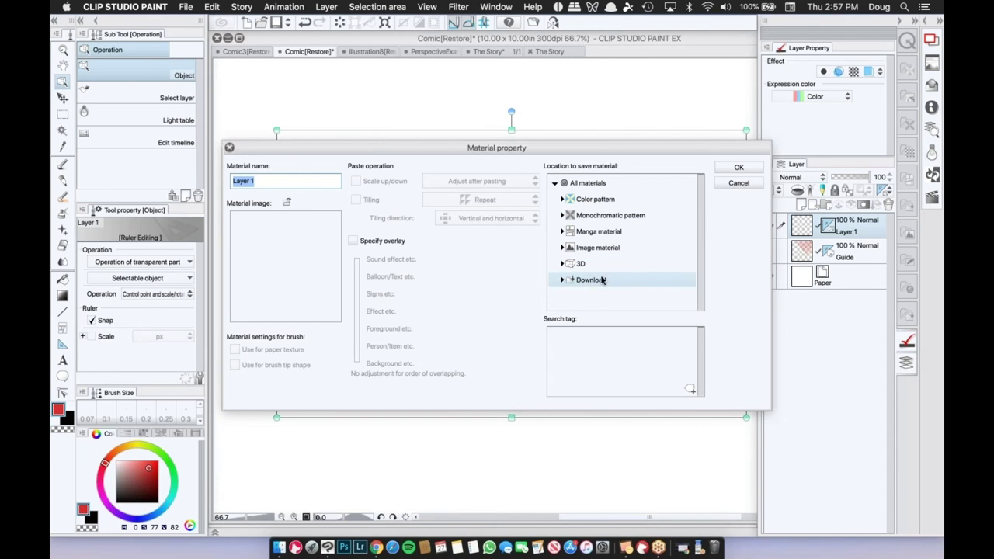
text(French Curve)
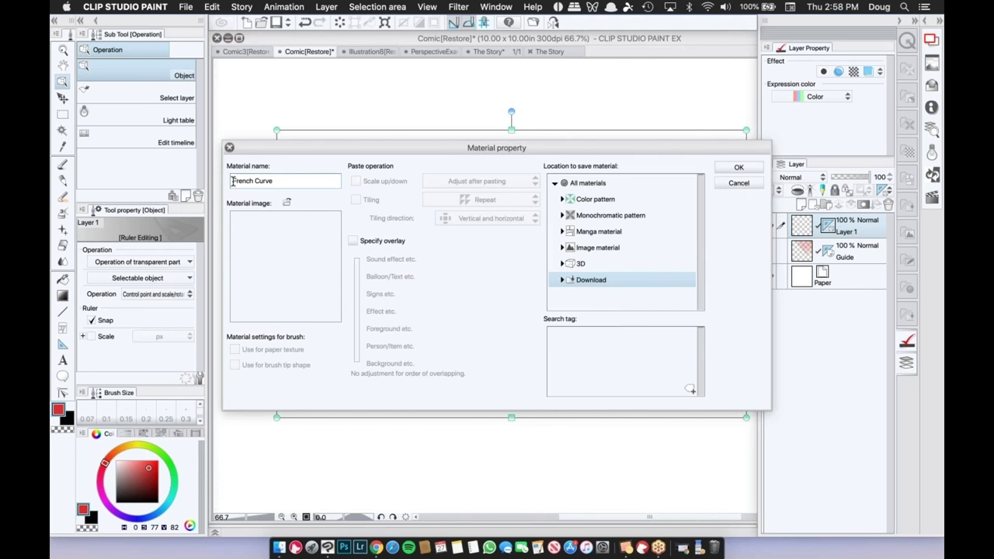
click(738, 169)
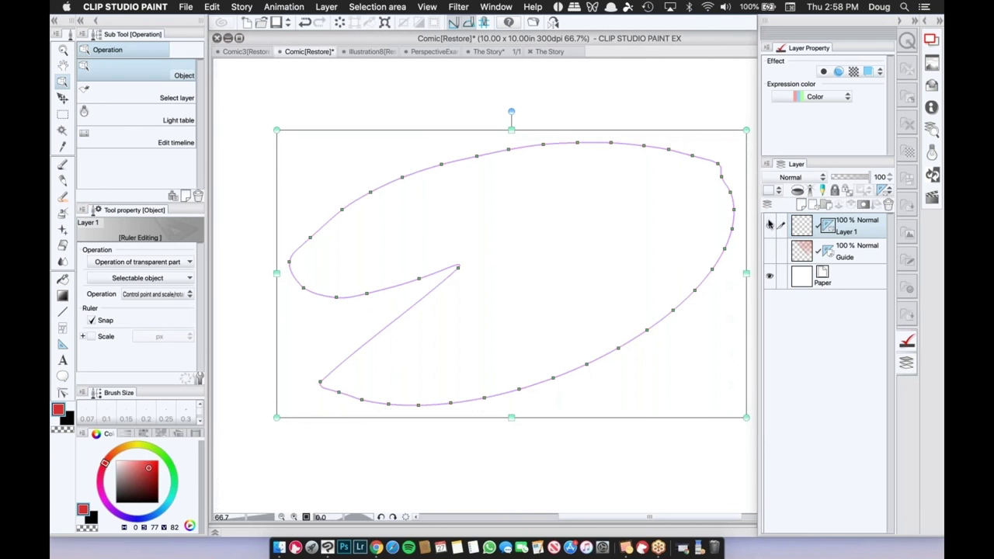
Hide Layer 1 and place the French Curve material from the Download materials onto the canvas.
click(769, 225)
click(496, 8)
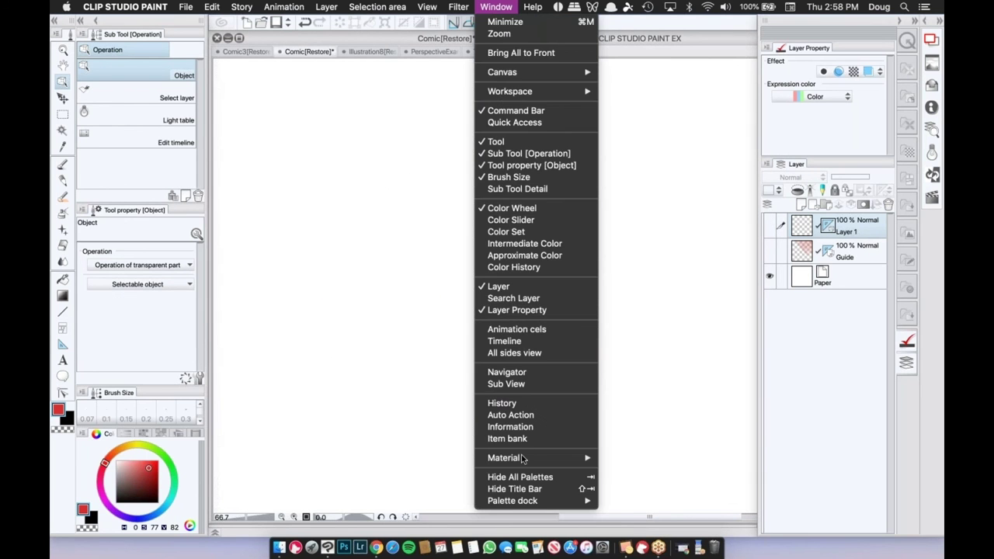
mouse_move(526, 460)
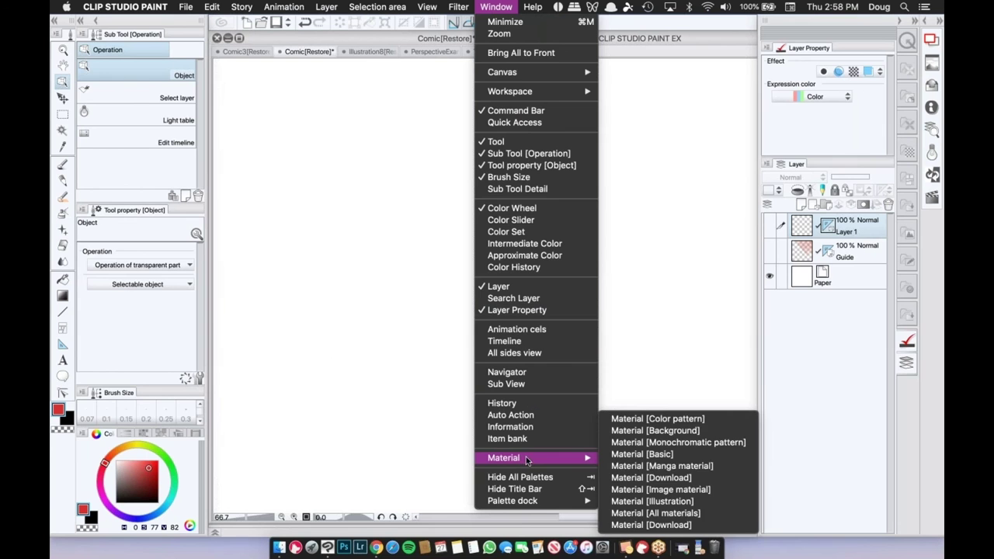
click(661, 526)
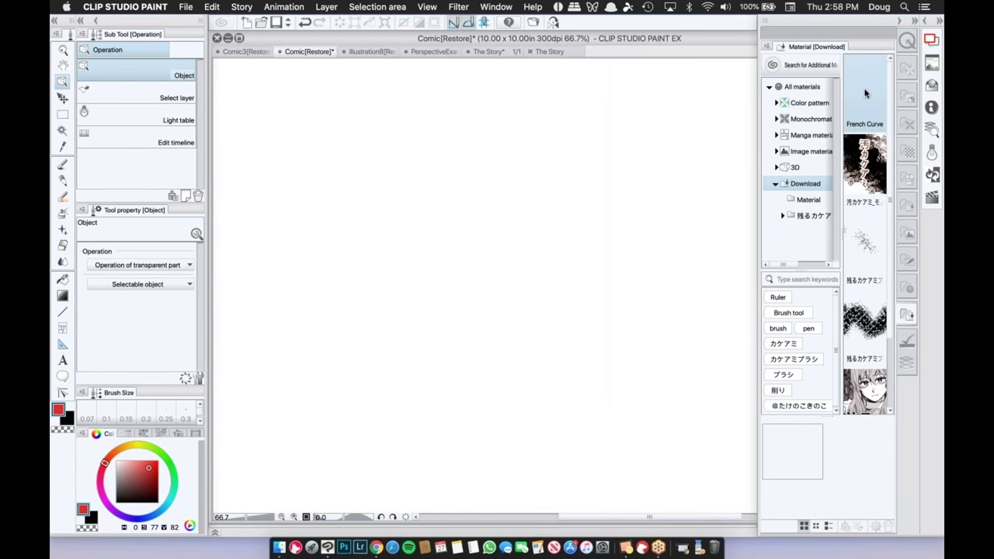
click(865, 94)
drag(865, 94, 477, 241)
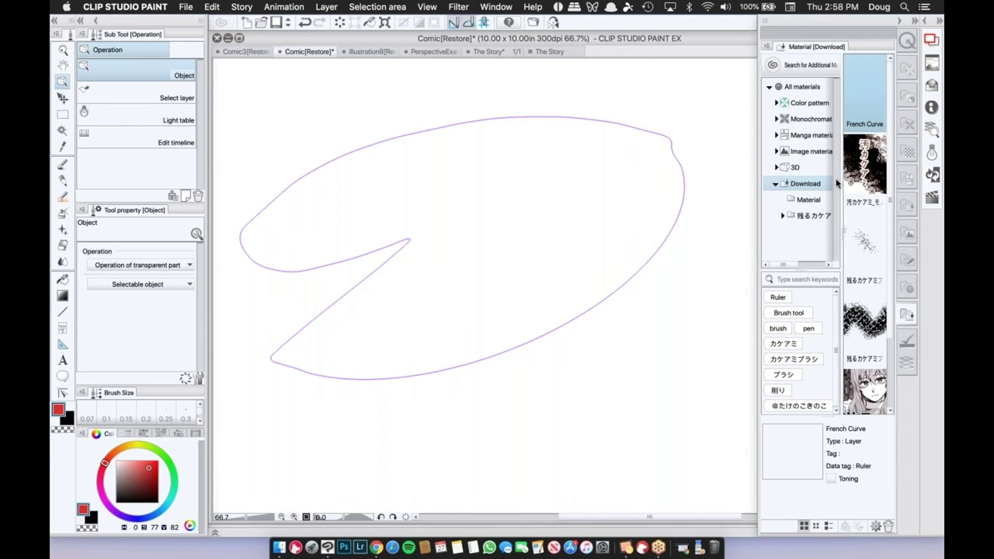
Reshape the placed French Curve ruler by smoothing its upper-right control points and pulling its lower-left tip inward.
click(686, 166)
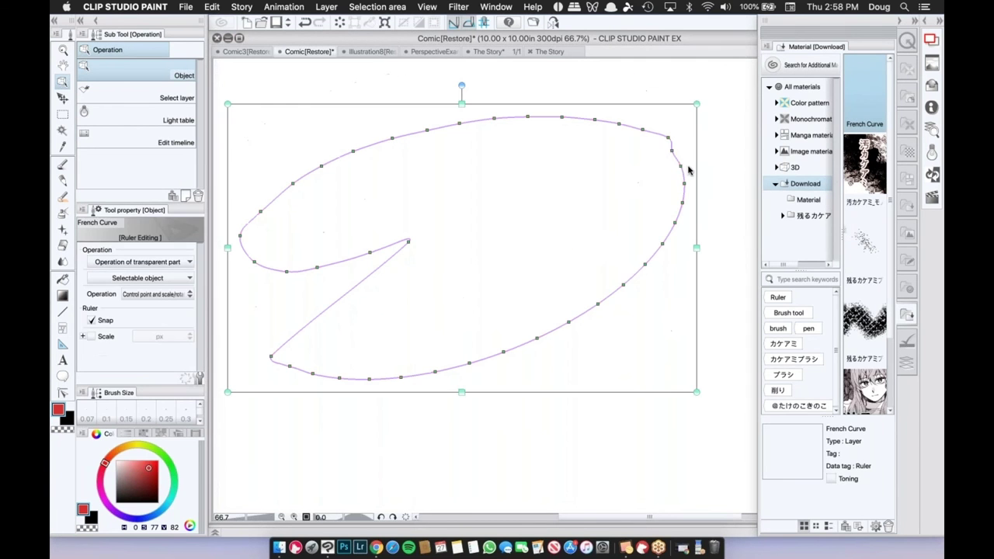
drag(671, 150, 676, 224)
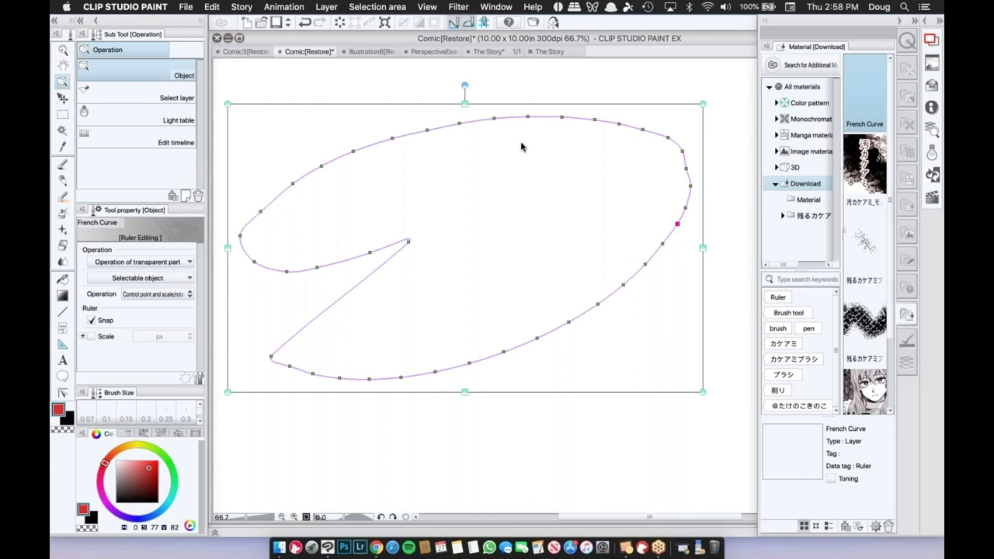
drag(687, 167, 689, 167)
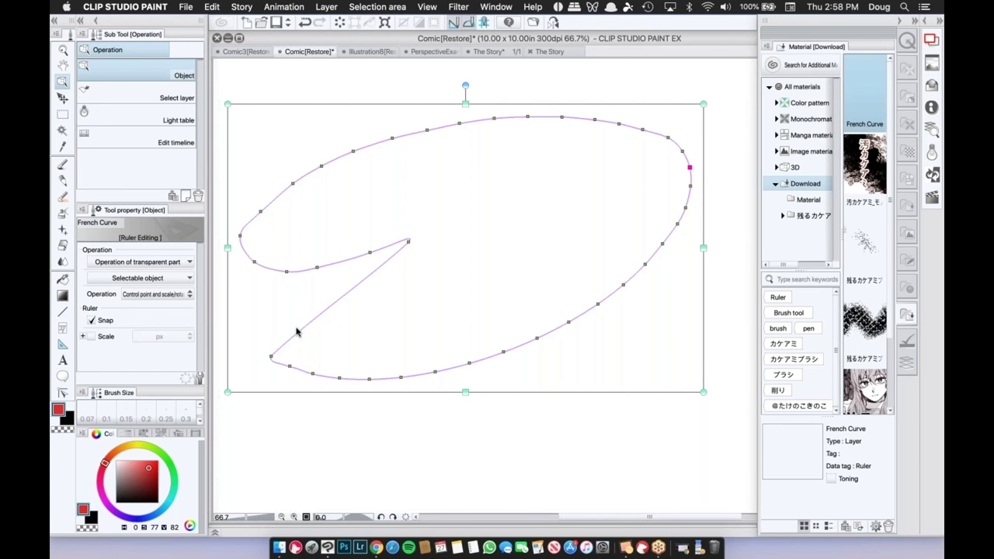
drag(272, 356, 304, 327)
drag(313, 374, 319, 354)
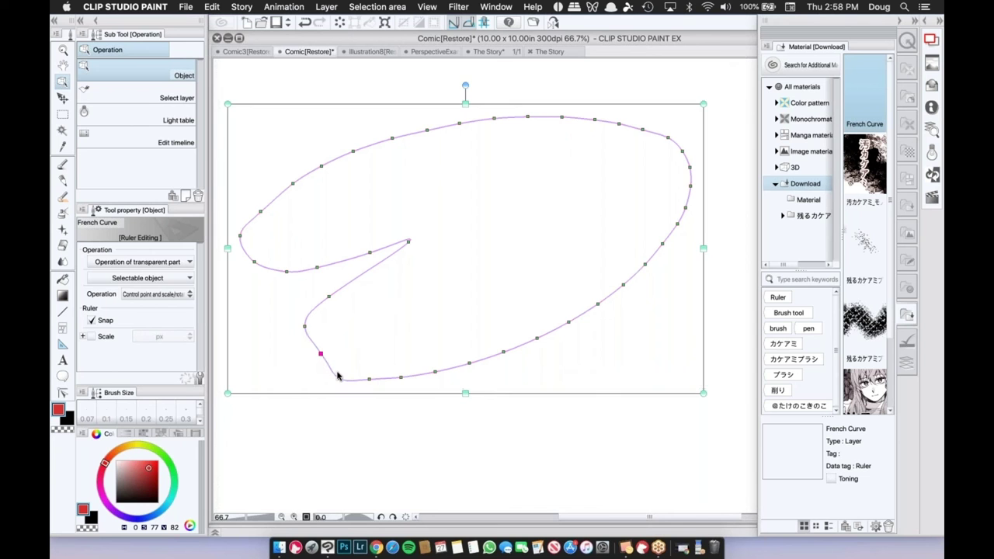
Delete the placed French Curve ruler from the canvas.
click(347, 362)
click(351, 380)
key(Delete)
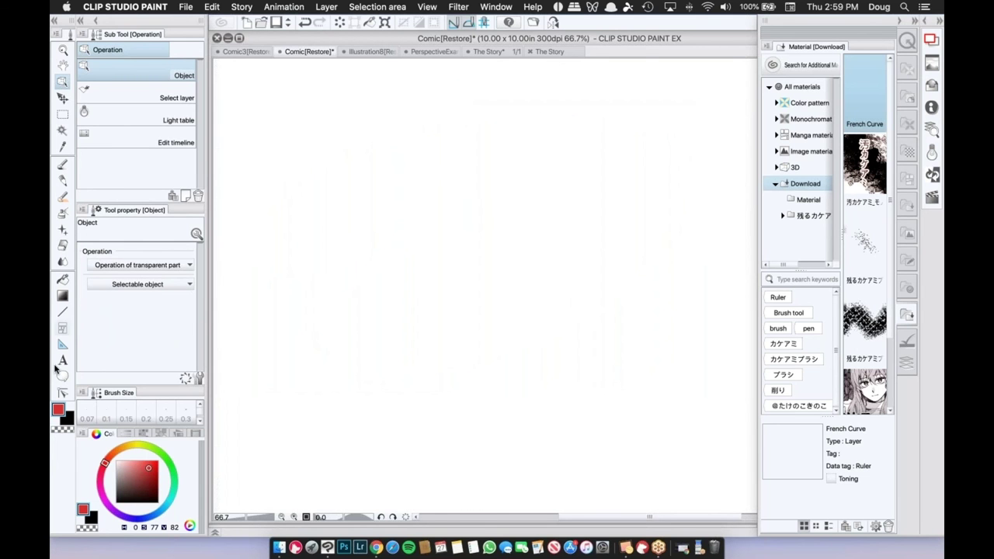
Create a wide, flat triangular figure ruler with 3 vertices across the upper part of the canvas.
click(63, 345)
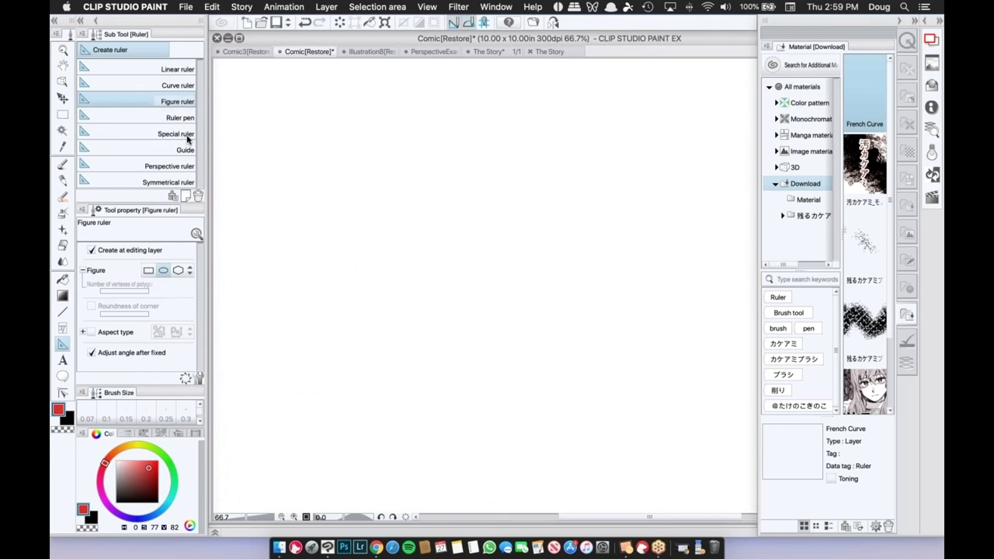
click(187, 273)
click(170, 319)
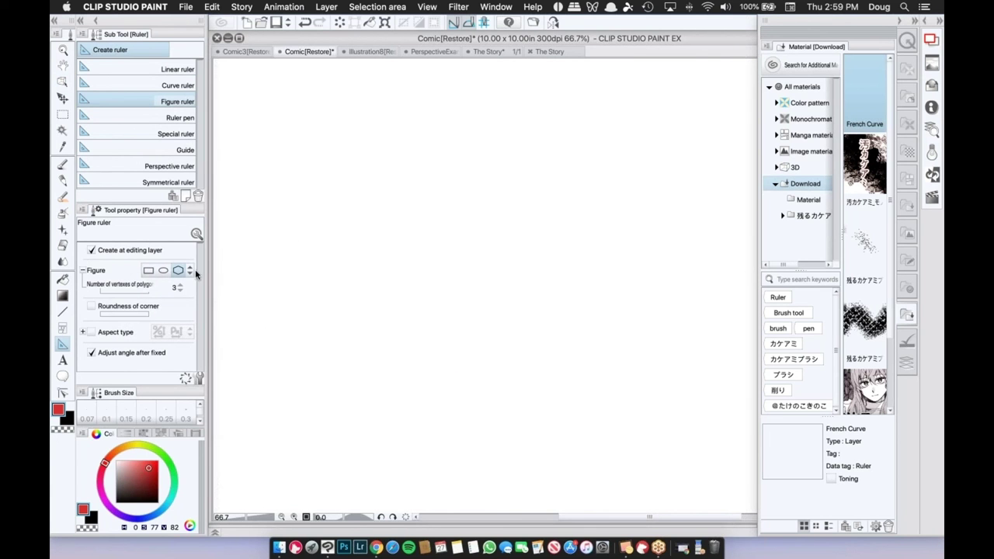
drag(322, 162, 636, 205)
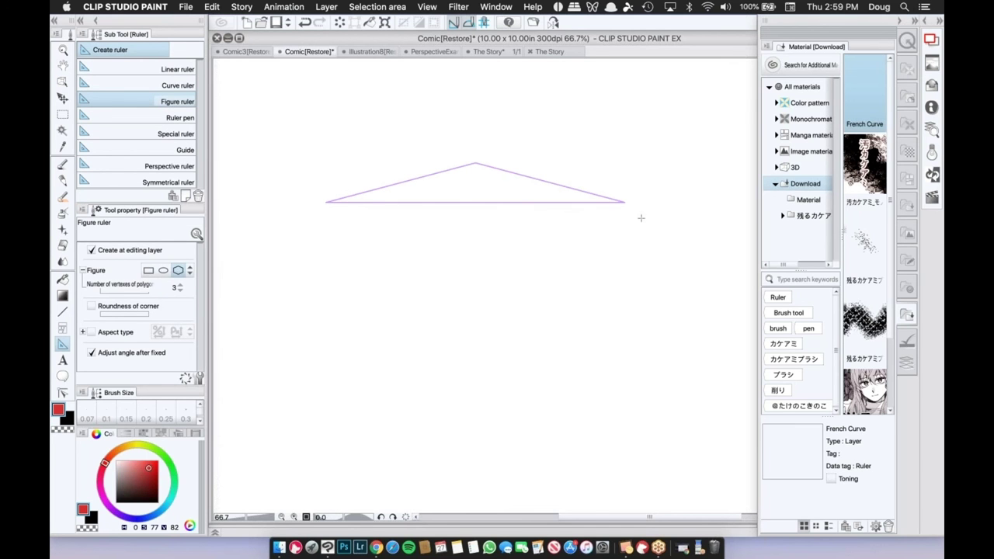
Create a flat polygon ruler with 8 vertices below the triangle and trace its outline with the Long Leaded Pencil.
click(190, 270)
click(136, 314)
click(190, 271)
click(134, 320)
drag(109, 290, 115, 290)
drag(310, 281, 592, 324)
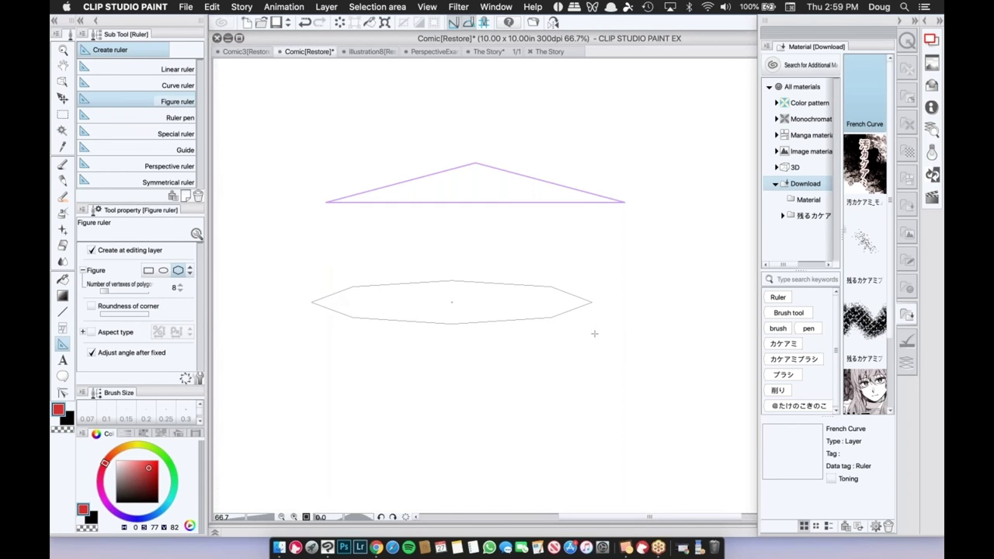
drag(594, 332, 594, 332)
click(62, 179)
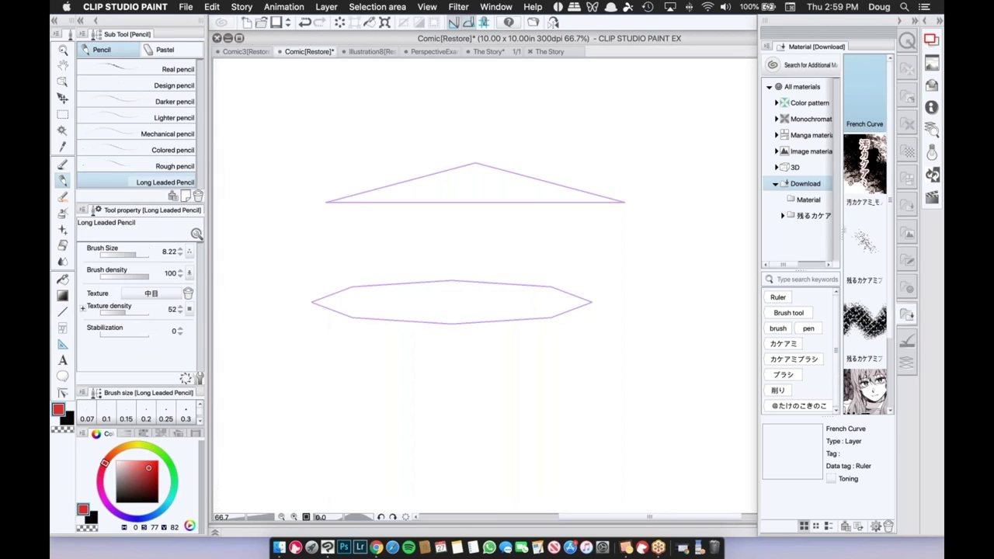
mouse_move(343, 280)
mouse_down()
mouse_move(522, 277)
mouse_move(604, 314)
mouse_move(532, 329)
mouse_move(368, 327)
mouse_move(297, 288)
mouse_up()
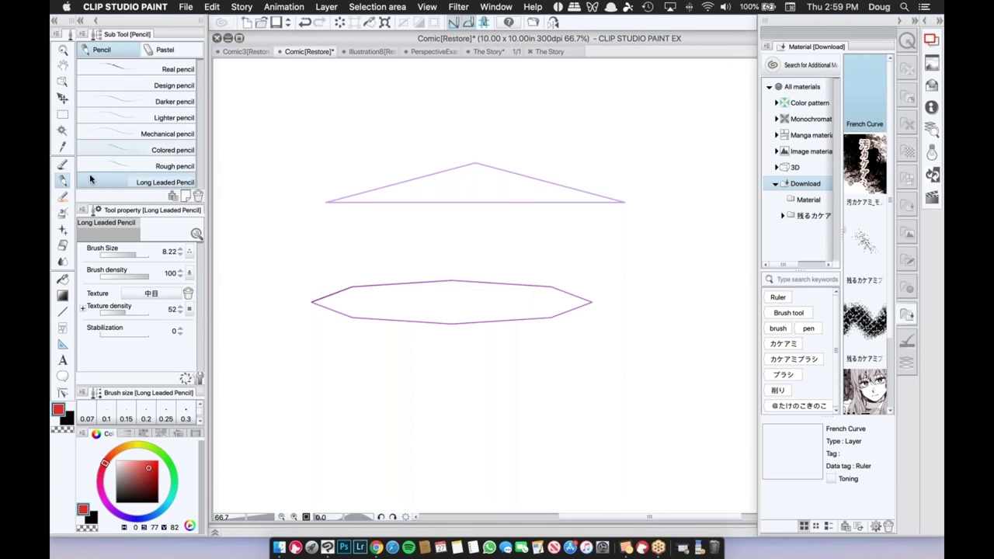
Move the octagonal ruler straight down below its traced outline and stretch it slightly taller.
click(64, 81)
click(447, 325)
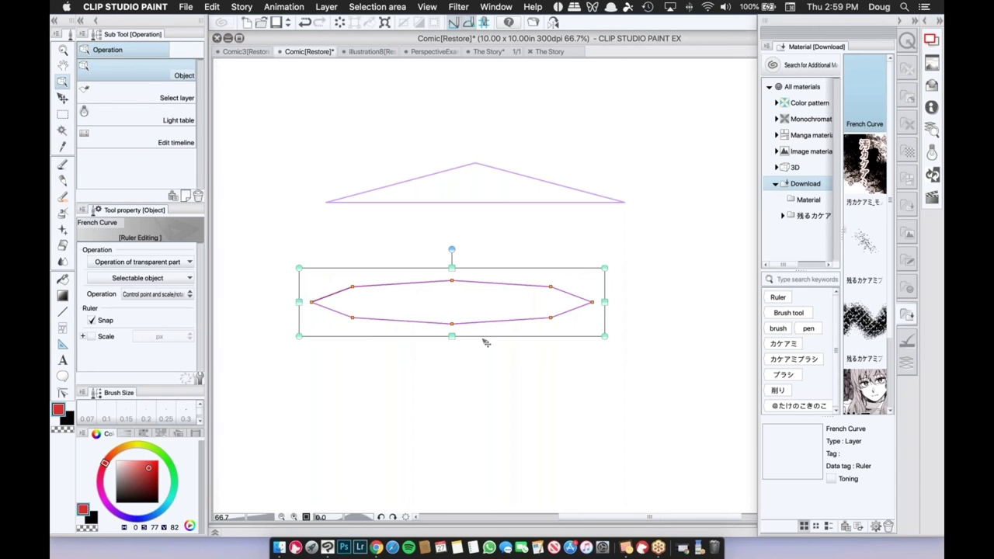
drag(484, 344, 501, 484)
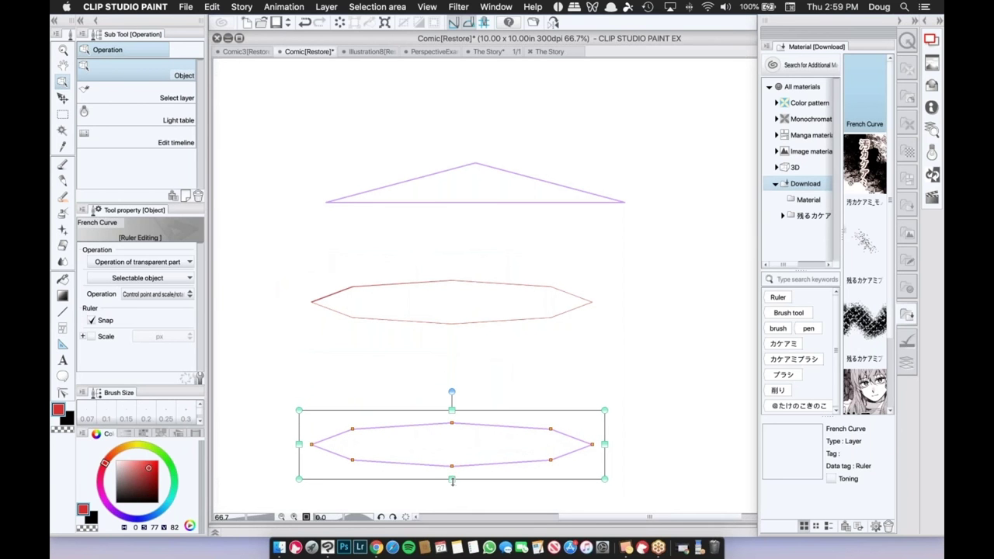
drag(453, 483, 455, 501)
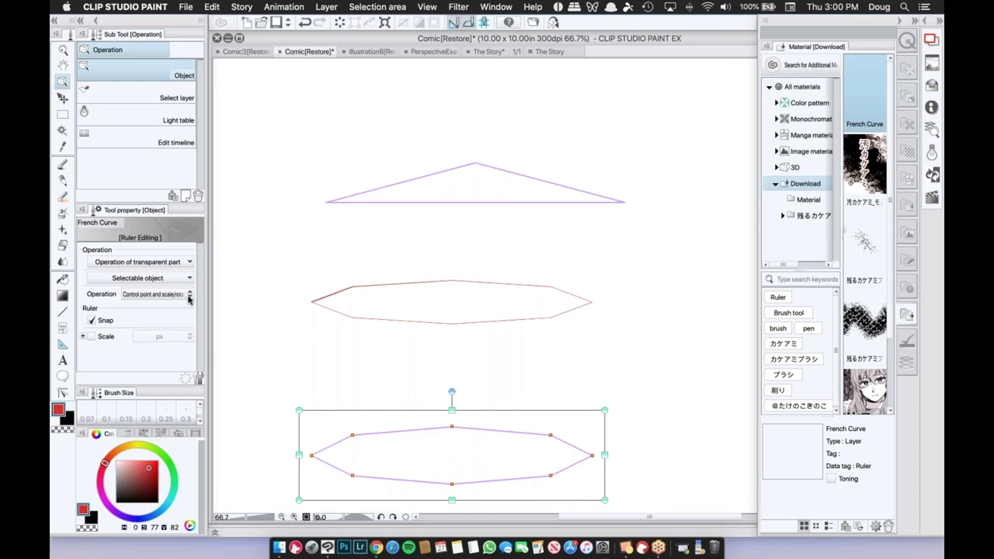
Trace the lower front edges of the moved octagonal ruler with the Long Leaded Pencil.
click(64, 180)
mouse_move(311, 450)
mouse_down()
mouse_move(360, 475)
mouse_move(519, 470)
mouse_move(592, 455)
mouse_up()
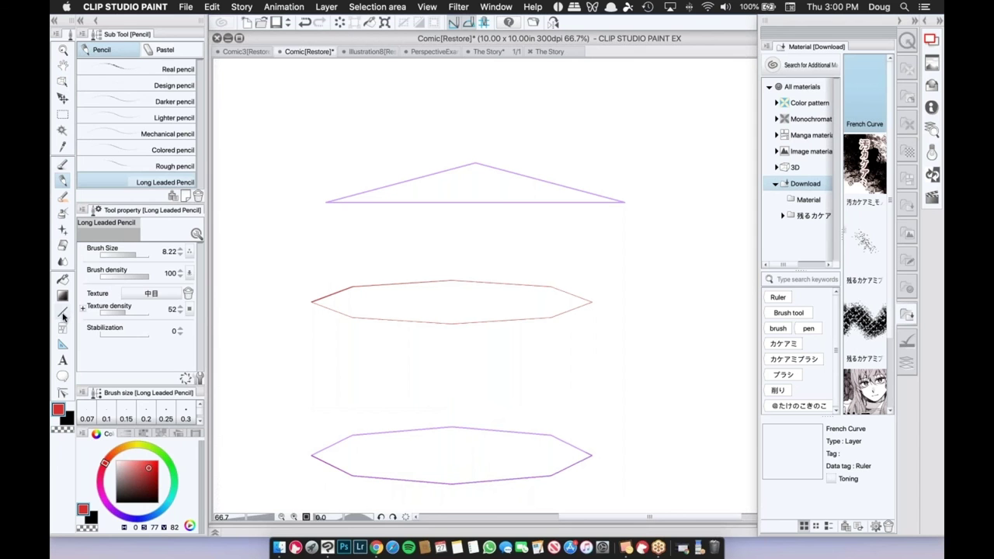
Create a linear ruler without a scale joining the leftmost vertices of both octagons and trace it in pencil.
click(63, 345)
click(155, 69)
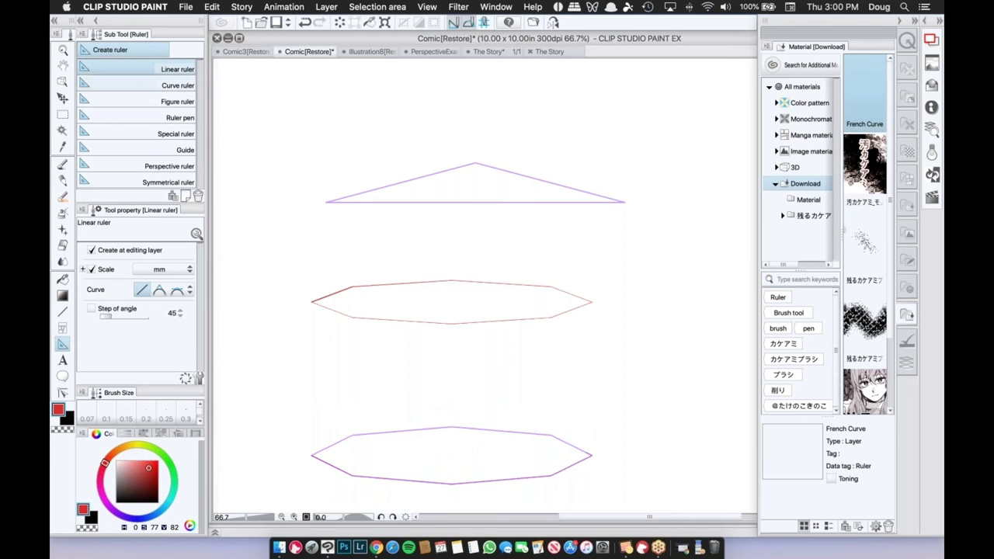
click(92, 268)
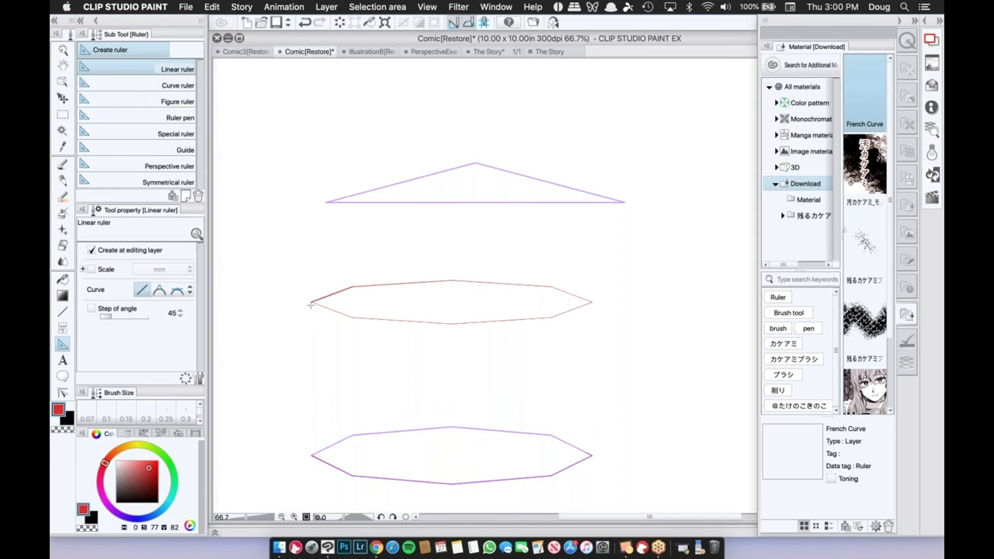
drag(311, 302, 340, 458)
click(63, 180)
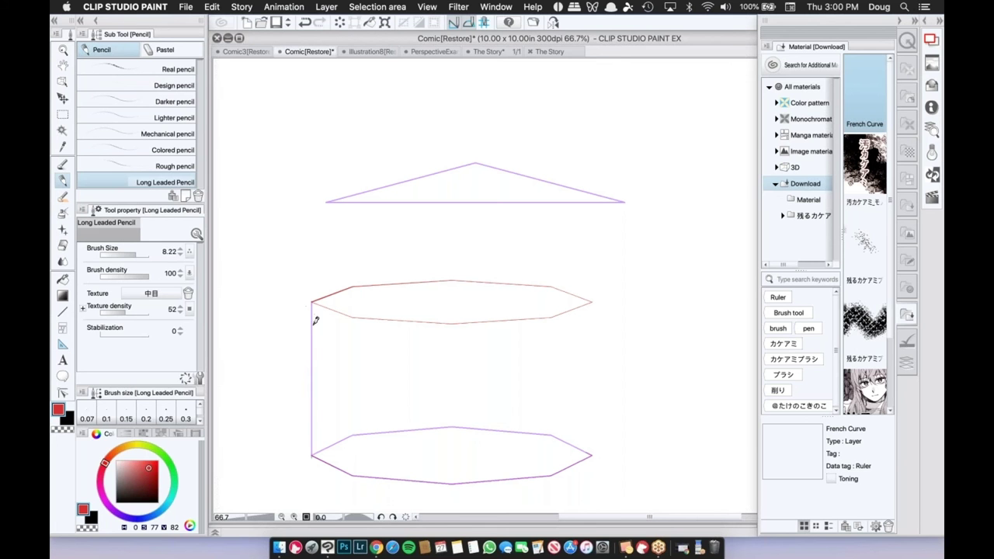
drag(315, 321, 333, 458)
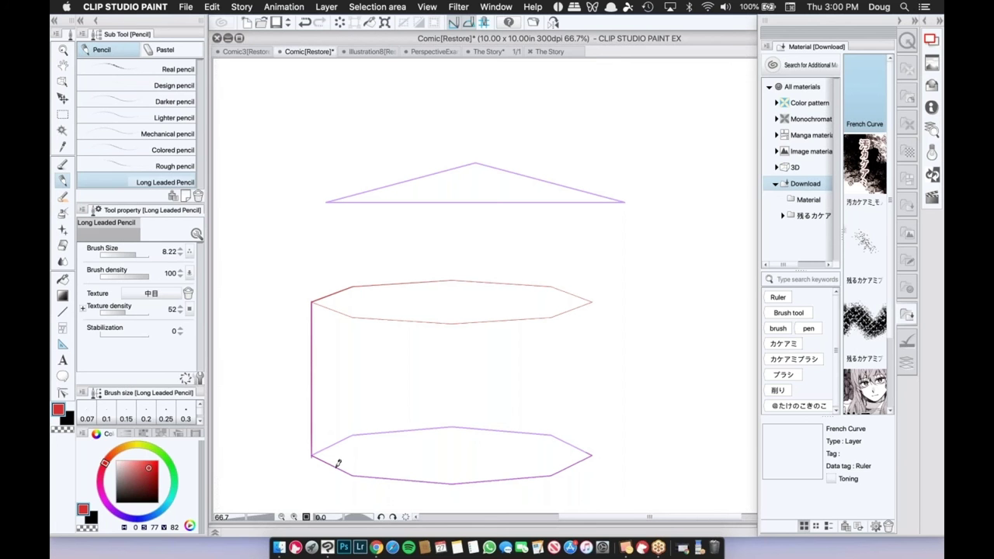
Shift the vertical linear ruler to the next front vertex of the octagons and trace that edge in pencil.
super+click(313, 364)
mouse_move(309, 363)
mouse_down()
mouse_move(351, 376)
mouse_move(362, 473)
mouse_up()
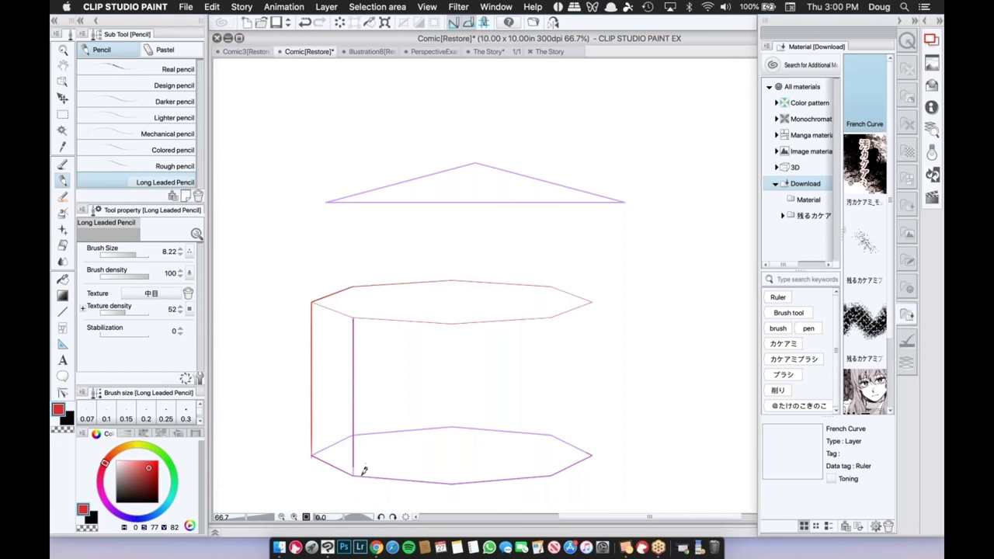
Shift the vertical linear ruler to the middle front vertex of the octagons and trace that edge in pencil.
super+click(352, 411)
super+click(399, 413)
drag(360, 411, 446, 418)
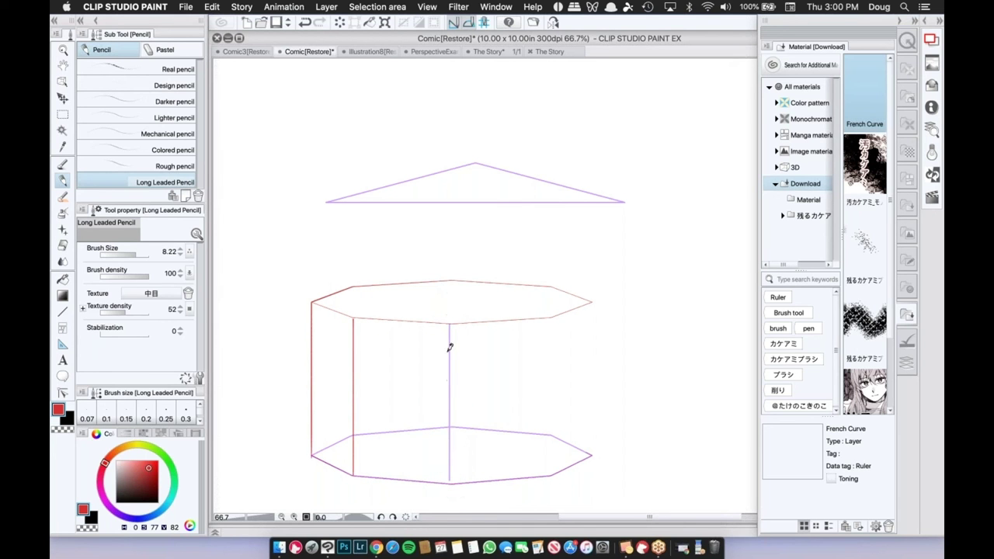
drag(450, 325, 465, 511)
Trace the last two vertical edges in pencil, shifting the linear ruler to the fourth vertex and the rightmost vertex of the octagons.
mouse_move(455, 415)
mouse_down()
mouse_move(456, 426)
mouse_move(490, 426)
mouse_move(549, 414)
mouse_up()
drag(550, 316, 549, 473)
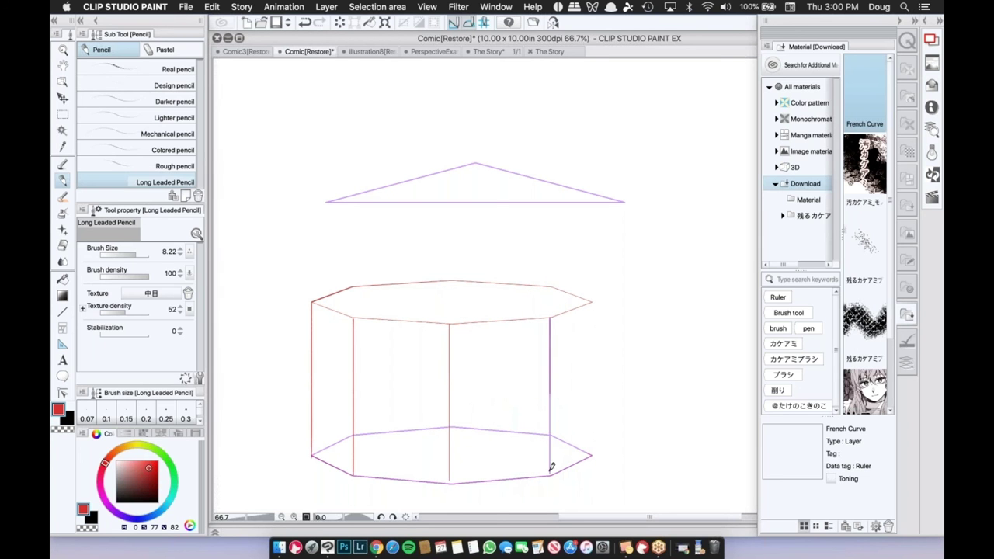
super+click(550, 411)
drag(550, 415, 591, 395)
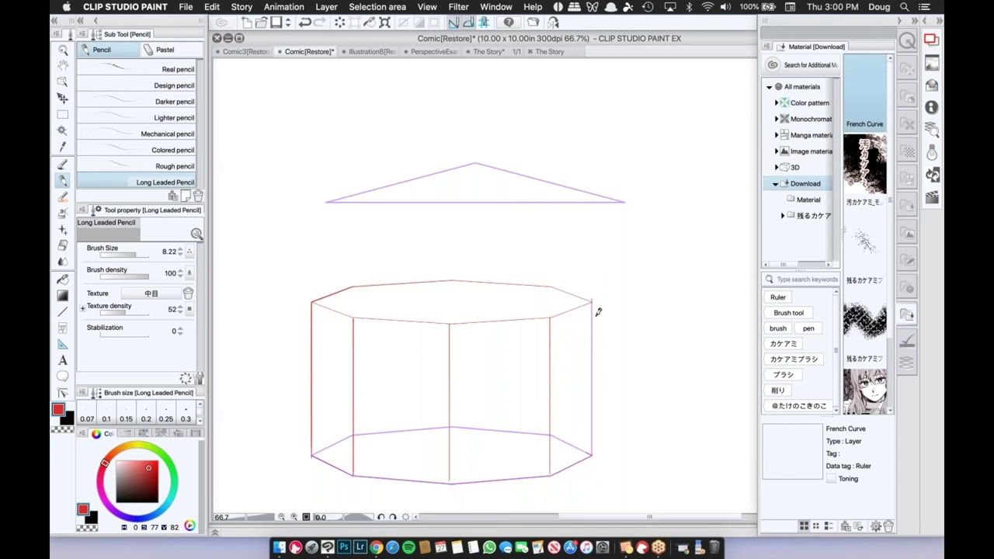
drag(591, 298, 596, 446)
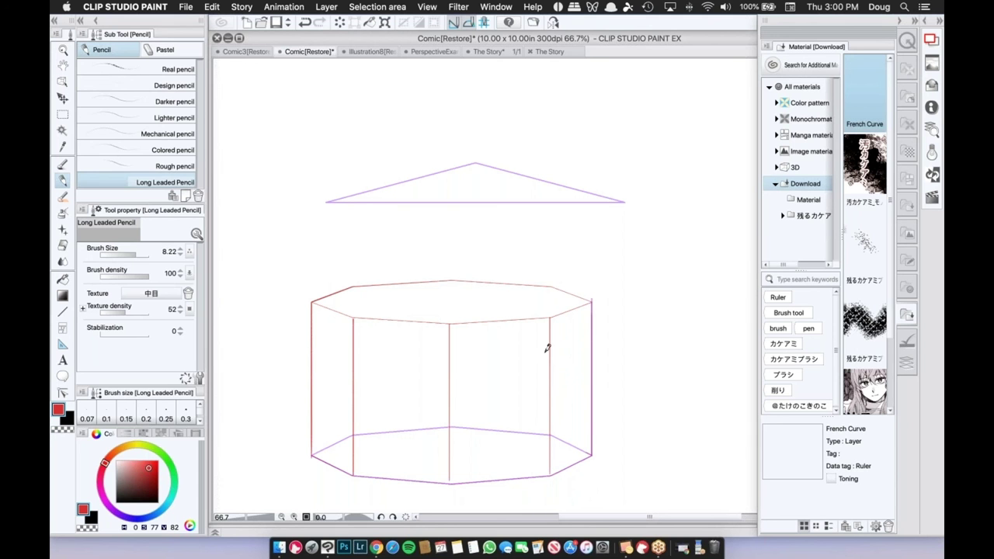
Move the octagonal ruler above the triangular ruler and the vertical linear ruler up and right, clear of the pencilled prism.
ctrl+click(593, 365)
ctrl+click(517, 435)
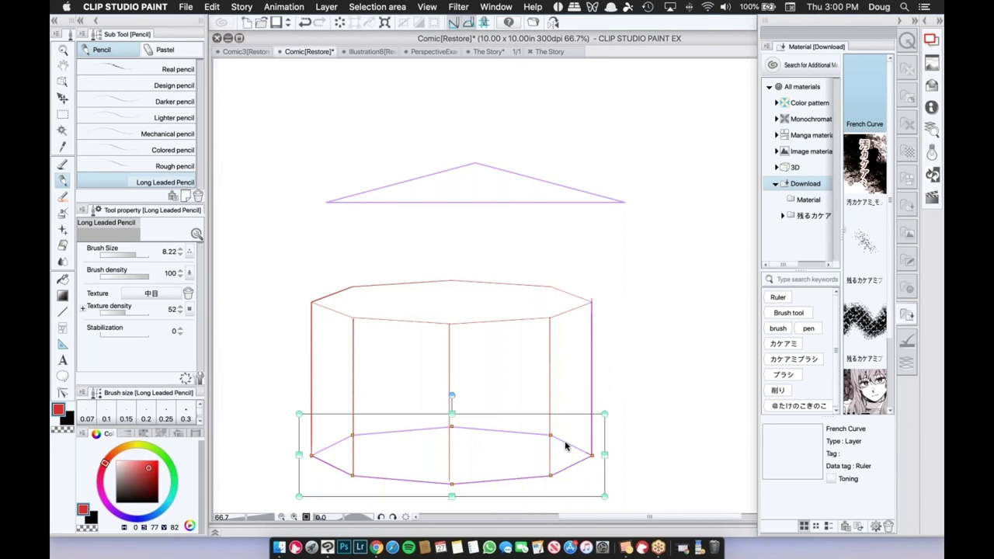
drag(520, 501, 624, 166)
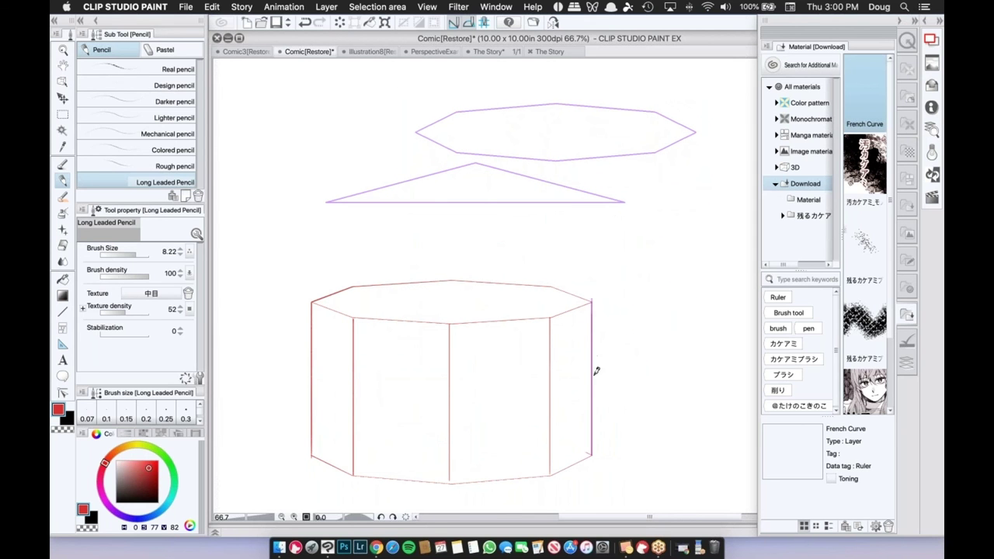
ctrl+click(594, 385)
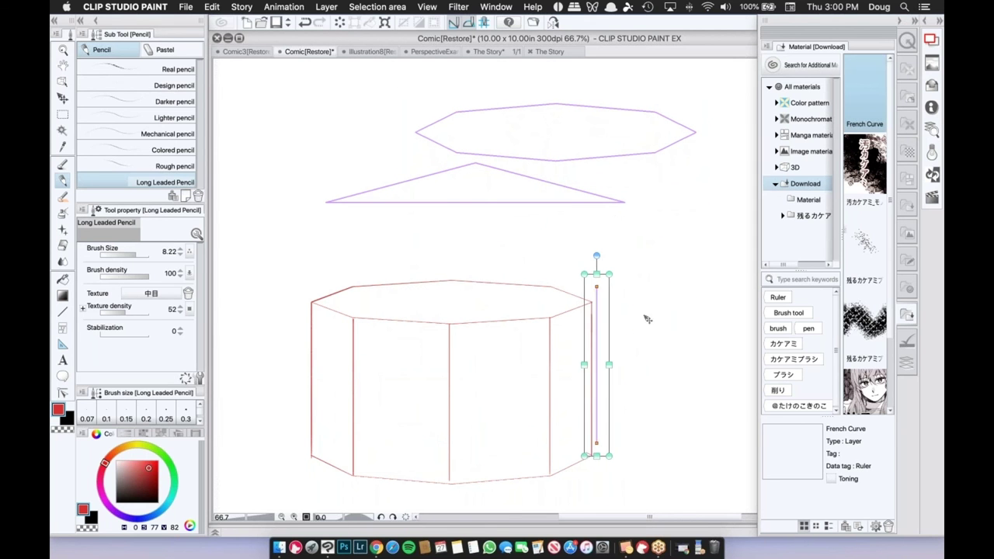
drag(628, 378, 719, 247)
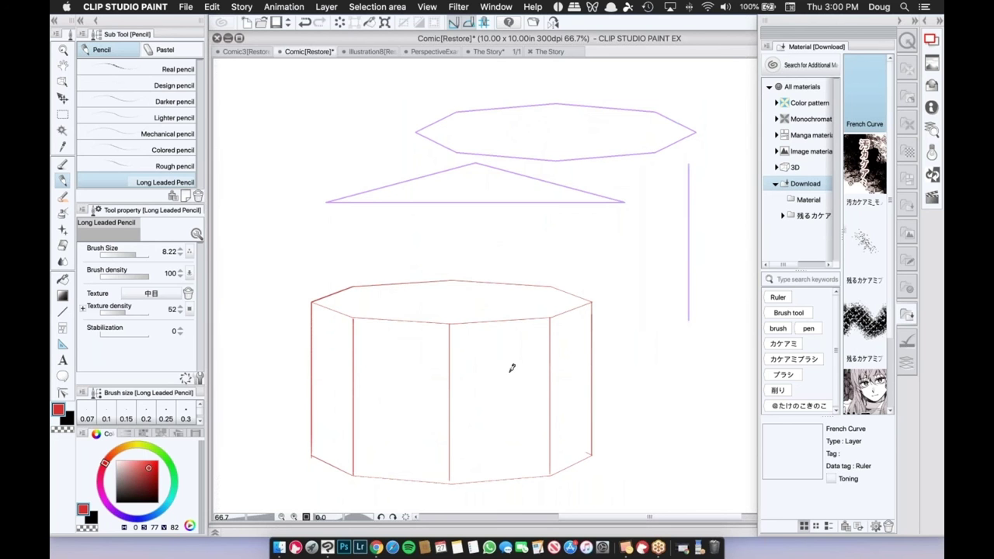
drag(663, 281, 661, 273)
scroll(660, 274, down, 5)
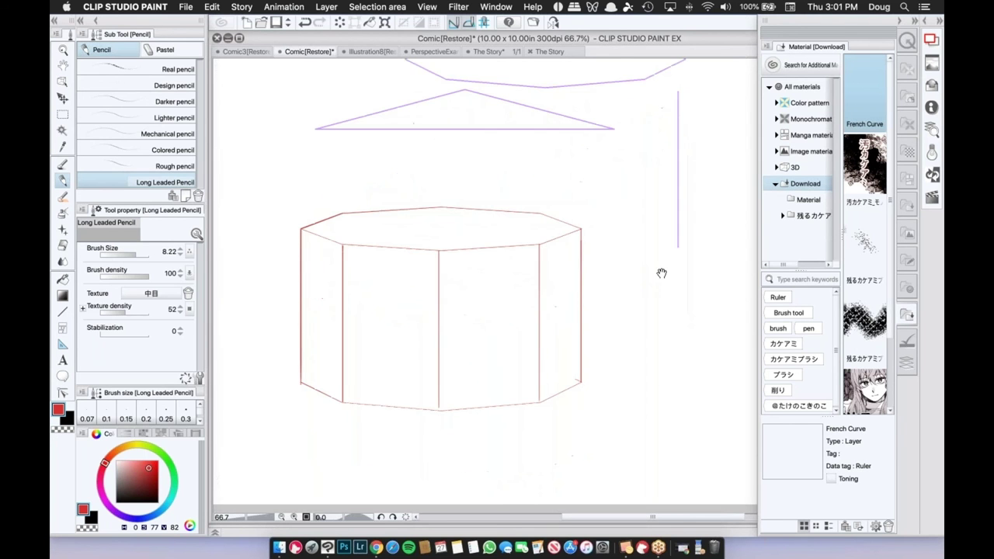
scroll(485, 275, up, 1)
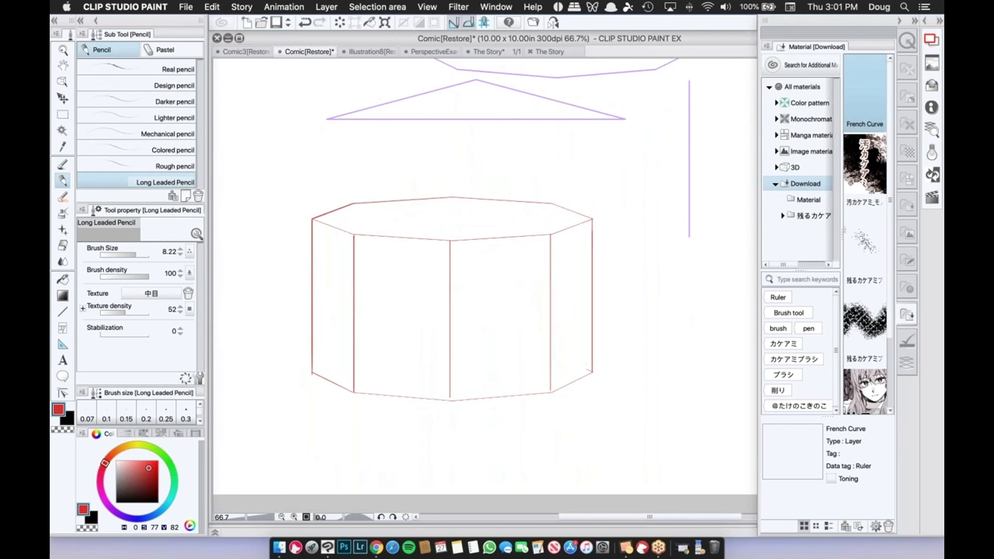